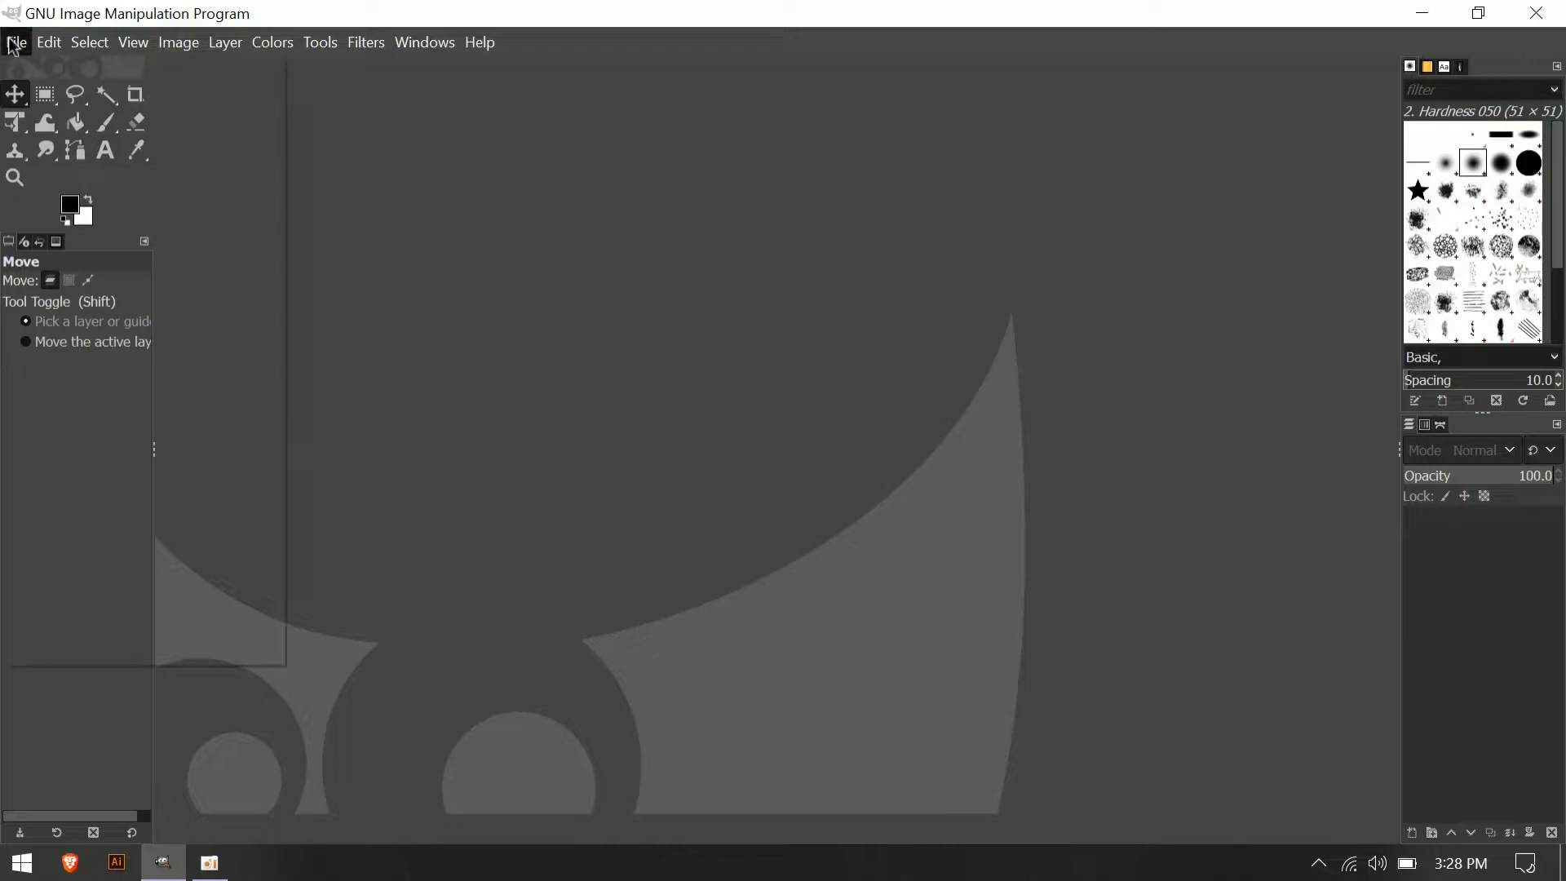
# Open the photo download.jfif for editing.
pyautogui.click(69, 155)
pyautogui.click(200, 140)
pyautogui.click(667, 553)
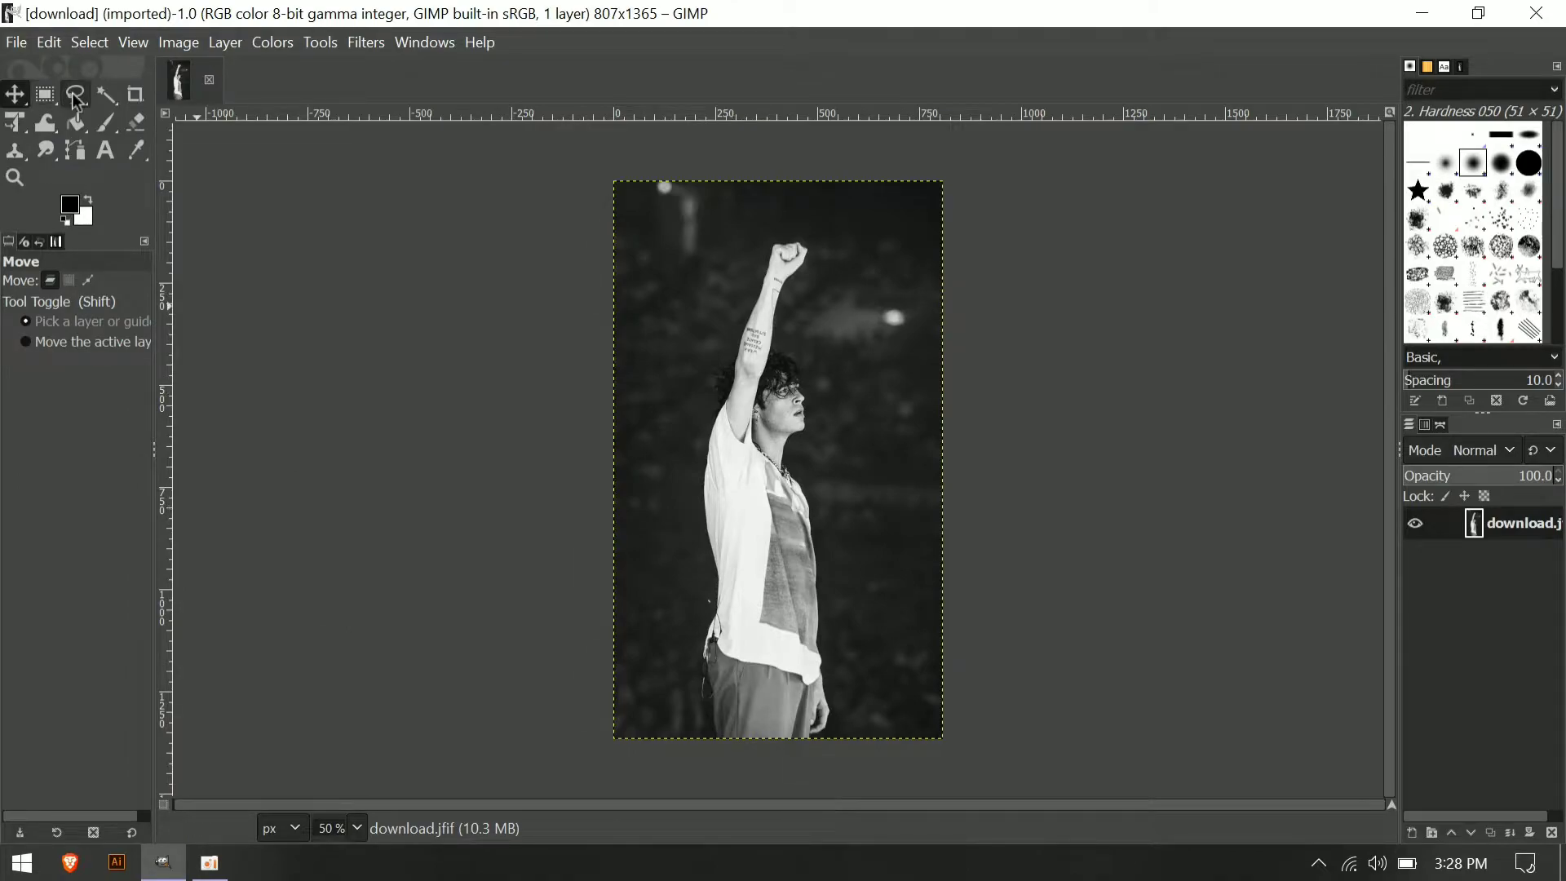
# Begin a Free Select outline along the knuckles at the top of the man's raised fist.
pyautogui.click(76, 96)
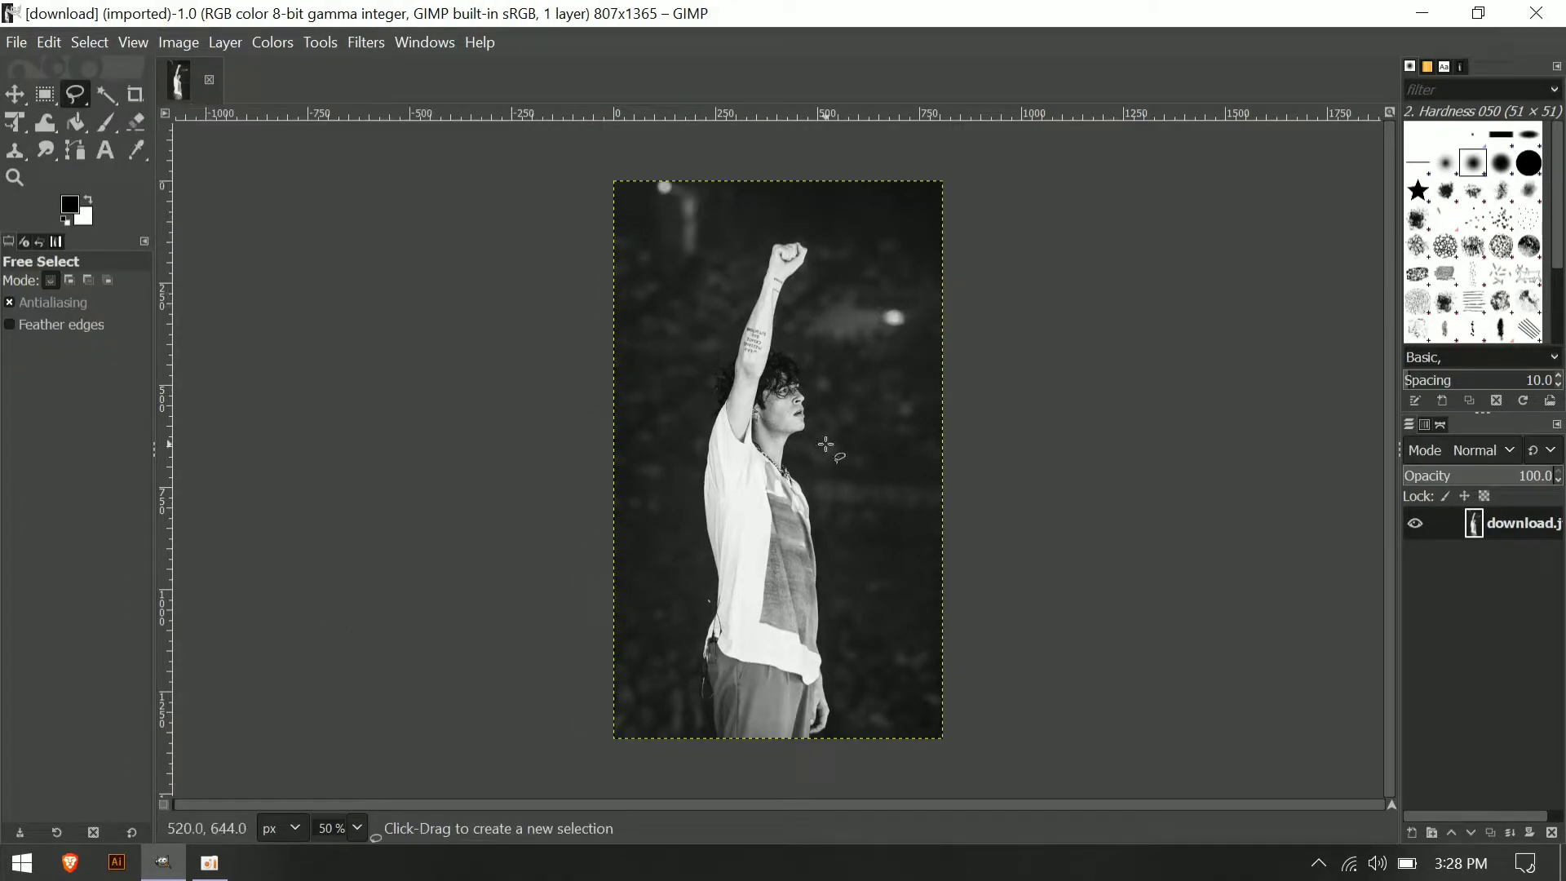
pyautogui.scroll(4, 824, 408)
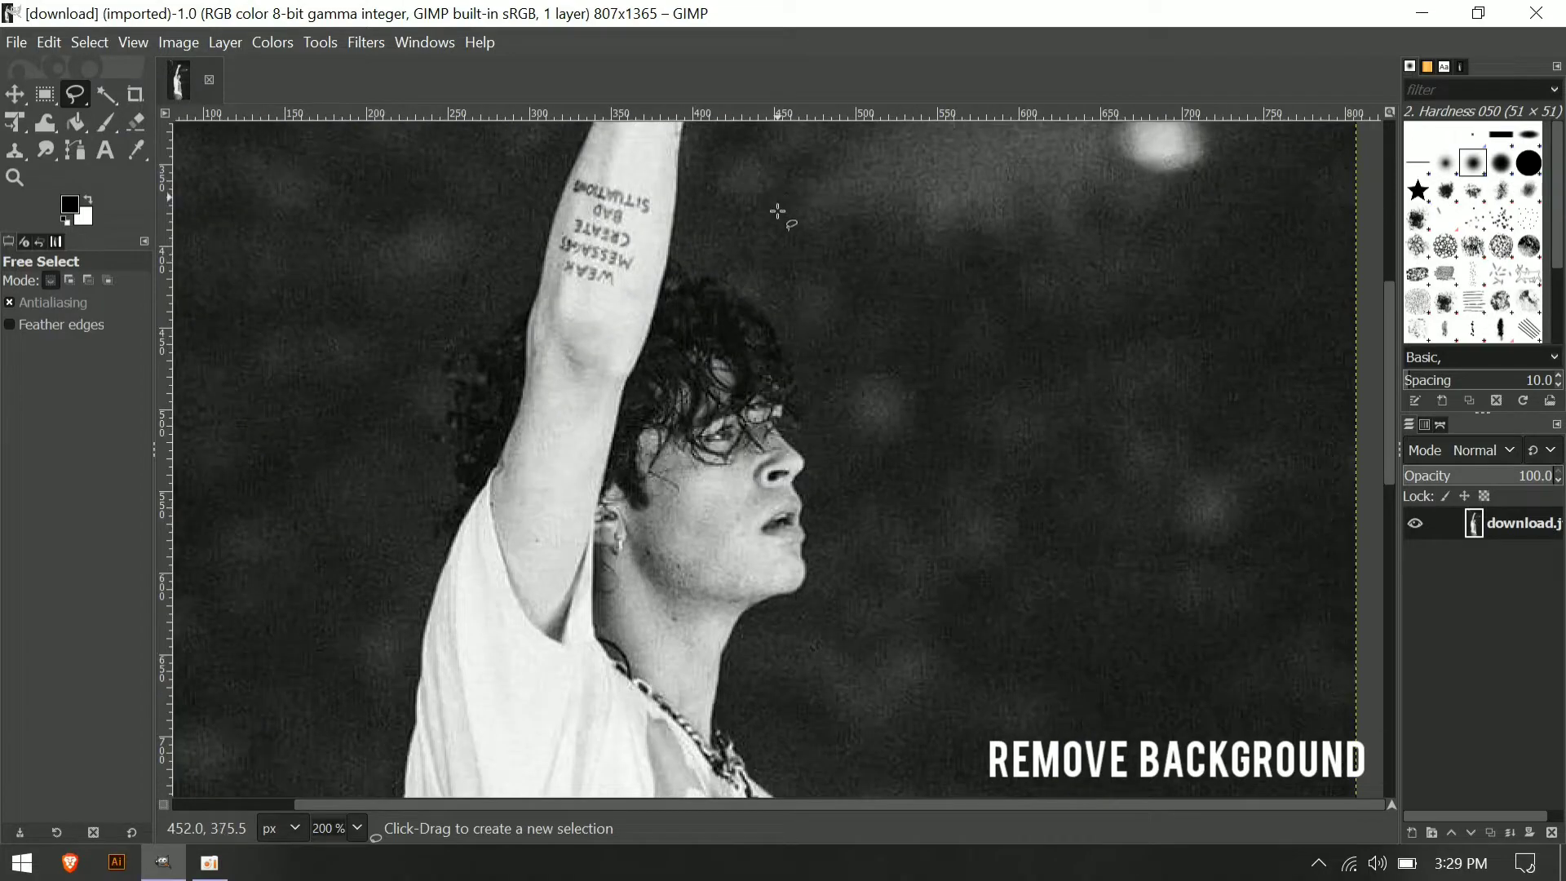
pyautogui.scroll(7, 777, 310)
pyautogui.scroll(3, 775, 381)
pyautogui.click(477, 295)
pyautogui.click(529, 293)
pyautogui.click(560, 302)
pyautogui.click(611, 287)
pyautogui.click(673, 286)
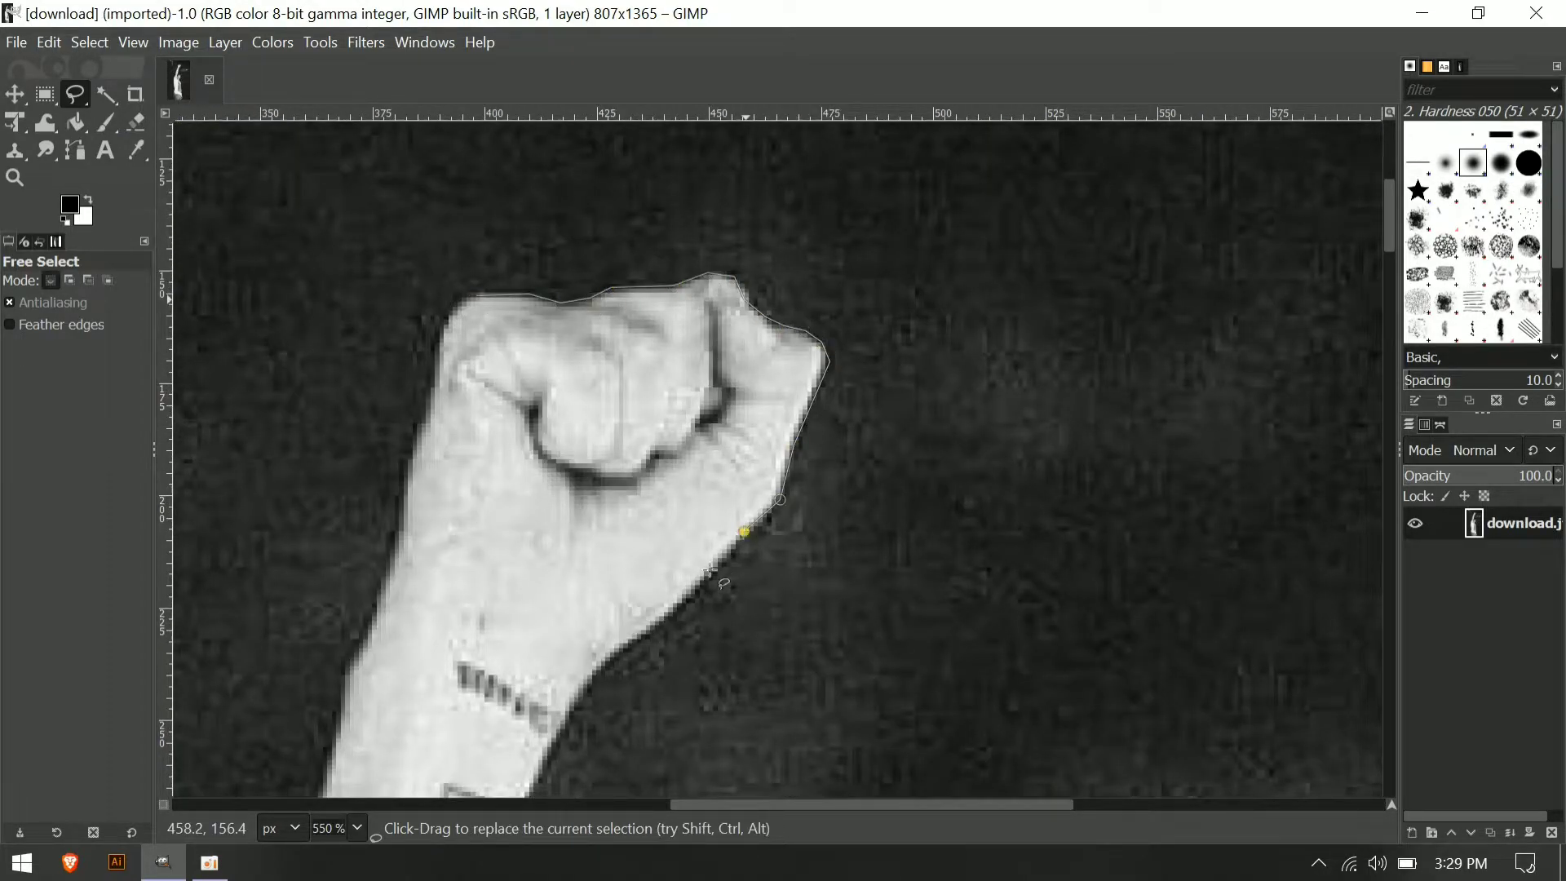
# Extend the selection outline down the front edge of the wrist and forearm.
pyautogui.scroll(-6, 694, 299)
pyautogui.click(477, 370)
pyautogui.click(432, 522)
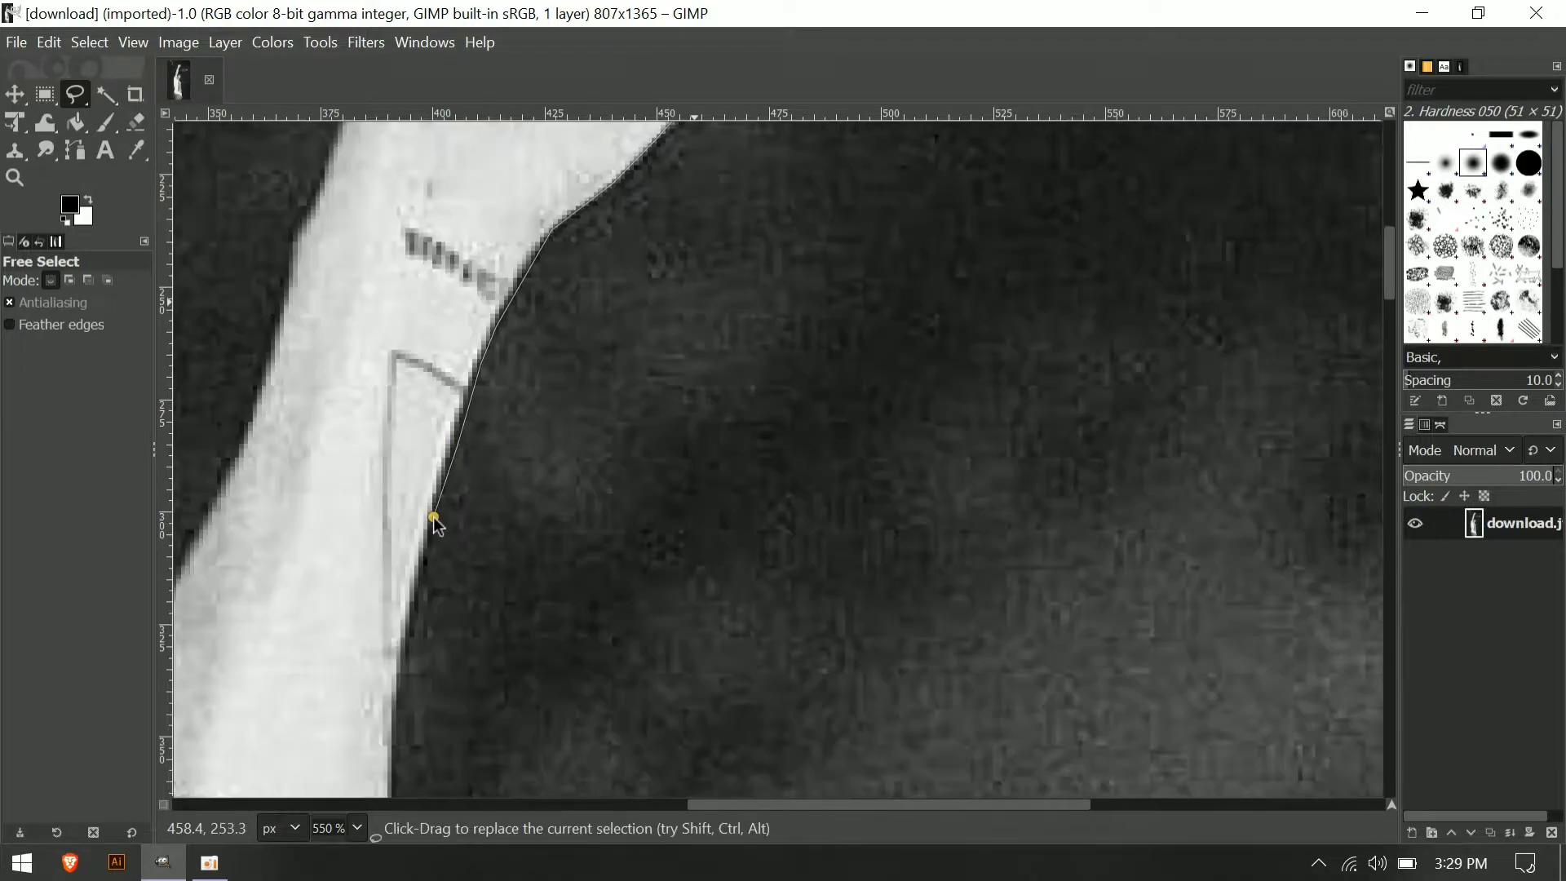
pyautogui.scroll(-4, 501, 383)
pyautogui.click(393, 374)
pyautogui.click(386, 491)
pyautogui.click(375, 621)
# Continue the selection outline around the front of the hair and down the forehead, nose and lips.
pyautogui.scroll(-4, 741, 324)
pyautogui.click(803, 528)
pyautogui.click(919, 654)
pyautogui.moveTo(919, 655); pyautogui.dragTo(629, 262)
pyautogui.click(674, 406)
pyautogui.click(677, 469)
pyautogui.click(632, 501)
pyautogui.click(695, 582)
pyautogui.moveTo(695, 582); pyautogui.dragTo(671, 297)
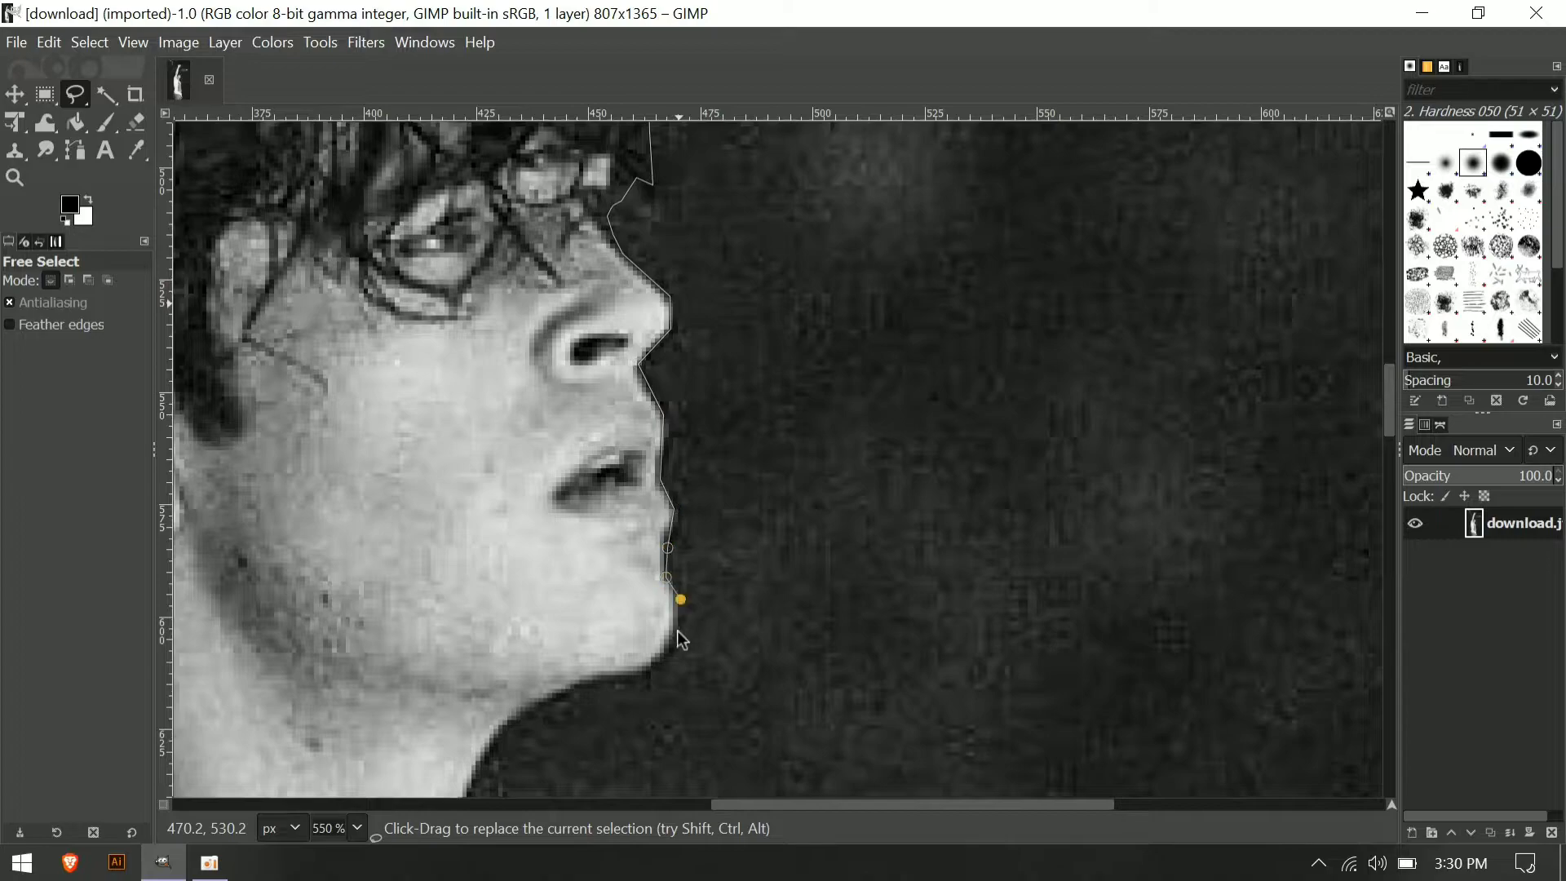
# Trace the selection outline around the chin and along the jaw to the neck.
pyautogui.click(677, 632)
pyautogui.moveTo(677, 632); pyautogui.dragTo(800, 399)
pyautogui.click(779, 434)
pyautogui.click(727, 451)
pyautogui.click(688, 461)
pyautogui.click(633, 488)
pyautogui.click(606, 532)
pyautogui.click(583, 585)
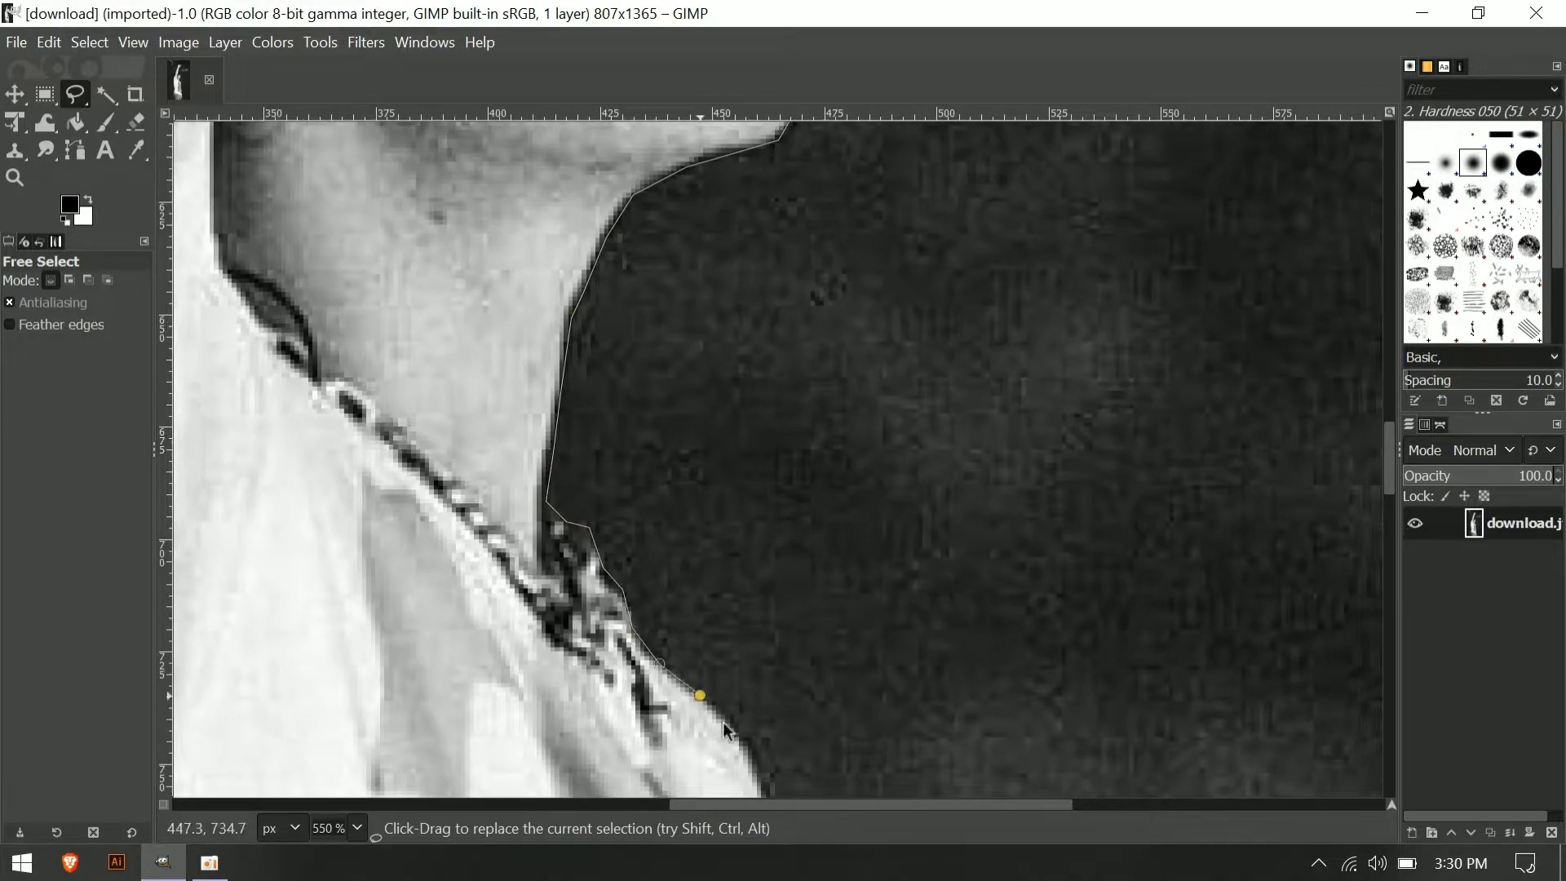
# Carry the selection outline from the collar down the chest and the front edge of the shirt.
pyautogui.moveTo(705, 699); pyautogui.dragTo(566, 277)
pyautogui.click(680, 457)
pyautogui.moveTo(711, 604); pyautogui.dragTo(791, 220)
pyautogui.click(800, 391)
pyautogui.moveTo(804, 480); pyautogui.dragTo(688, 183)
pyautogui.click(734, 426)
pyautogui.moveTo(740, 534); pyautogui.dragTo(717, 183)
pyautogui.click(717, 388)
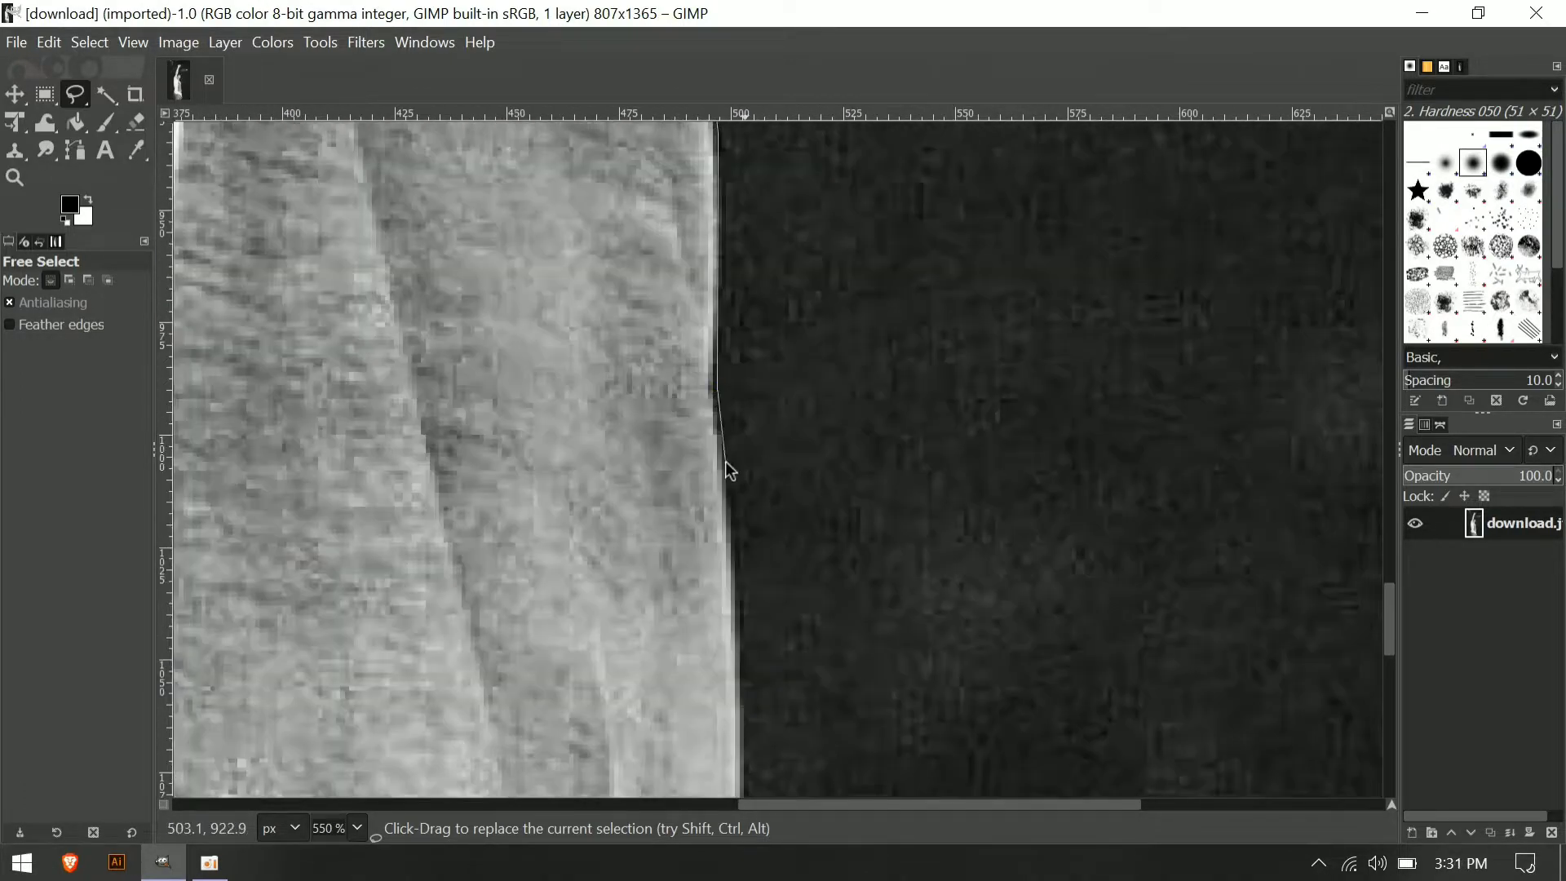
# Extend the selection outline down the shirt's lower front towards the hanging hand.
pyautogui.moveTo(758, 750); pyautogui.dragTo(763, 385)
pyautogui.click(734, 207)
pyautogui.click(717, 650)
pyautogui.moveTo(791, 669); pyautogui.dragTo(764, 220)
pyautogui.click(746, 395)
pyautogui.moveTo(793, 725); pyautogui.dragTo(719, 223)
pyautogui.click(743, 376)
pyautogui.click(749, 416)
# Lead the selection outline around the lowered hand and across the figure's base to the back of the trousers.
pyautogui.click(634, 702)
pyautogui.click(553, 758)
pyautogui.moveTo(362, 745); pyautogui.dragTo(1406, 652)
pyautogui.moveTo(558, 590); pyautogui.dragTo(1309, 635)
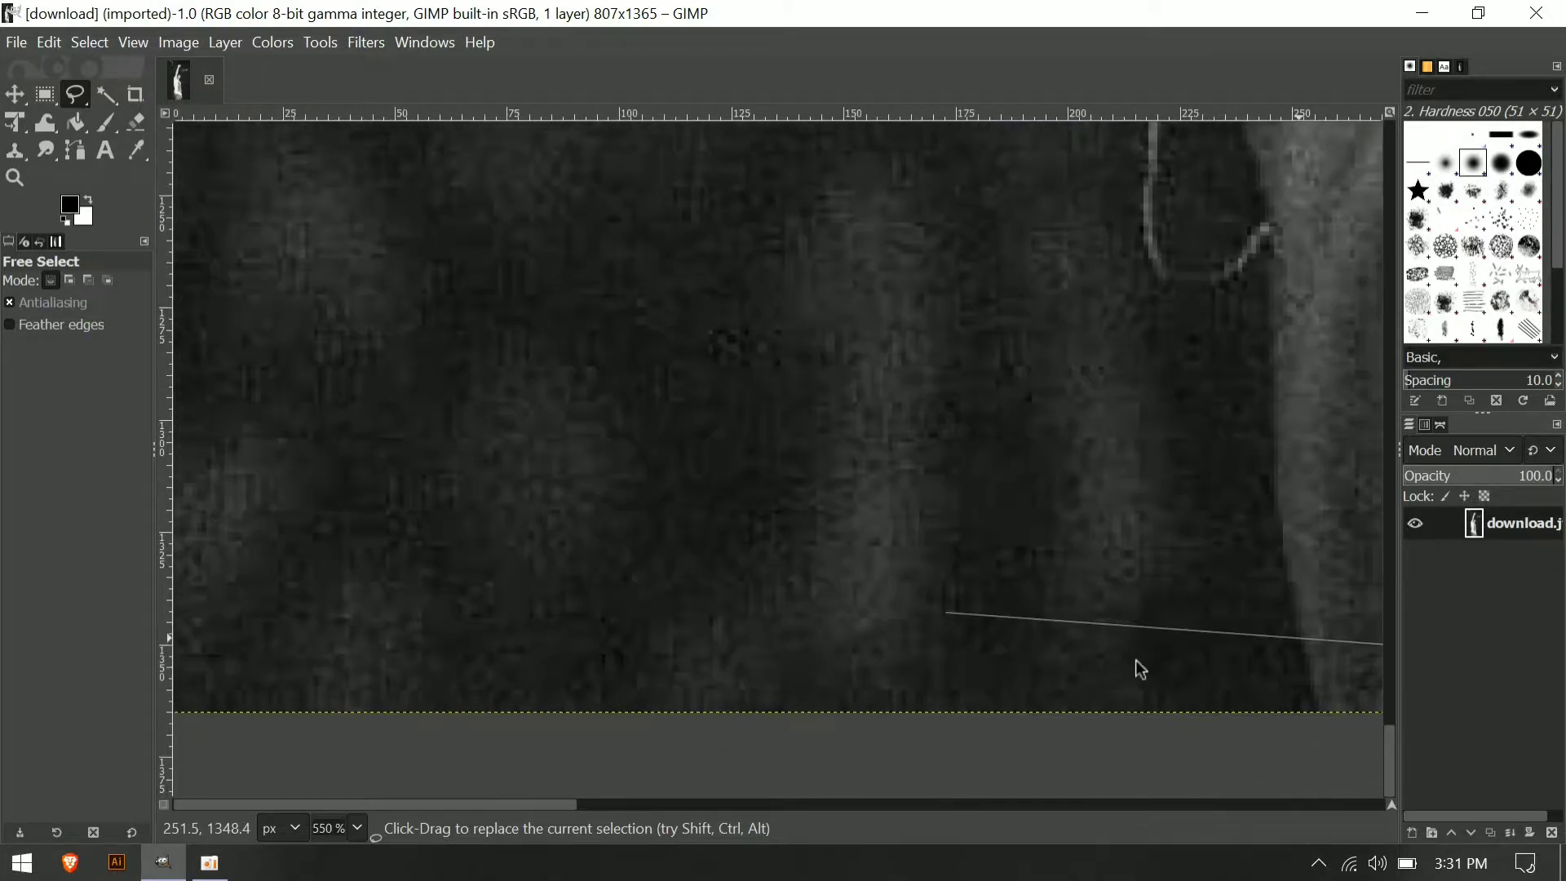
pyautogui.moveTo(1135, 652); pyautogui.dragTo(752, 709)
pyautogui.click(936, 764)
# Trace the selection outline up the back of the trousers and past the shirt's rear hem.
pyautogui.click(884, 291)
pyautogui.moveTo(916, 256); pyautogui.dragTo(878, 647)
pyautogui.click(750, 289)
pyautogui.moveTo(804, 184); pyautogui.dragTo(779, 717)
pyautogui.click(751, 595)
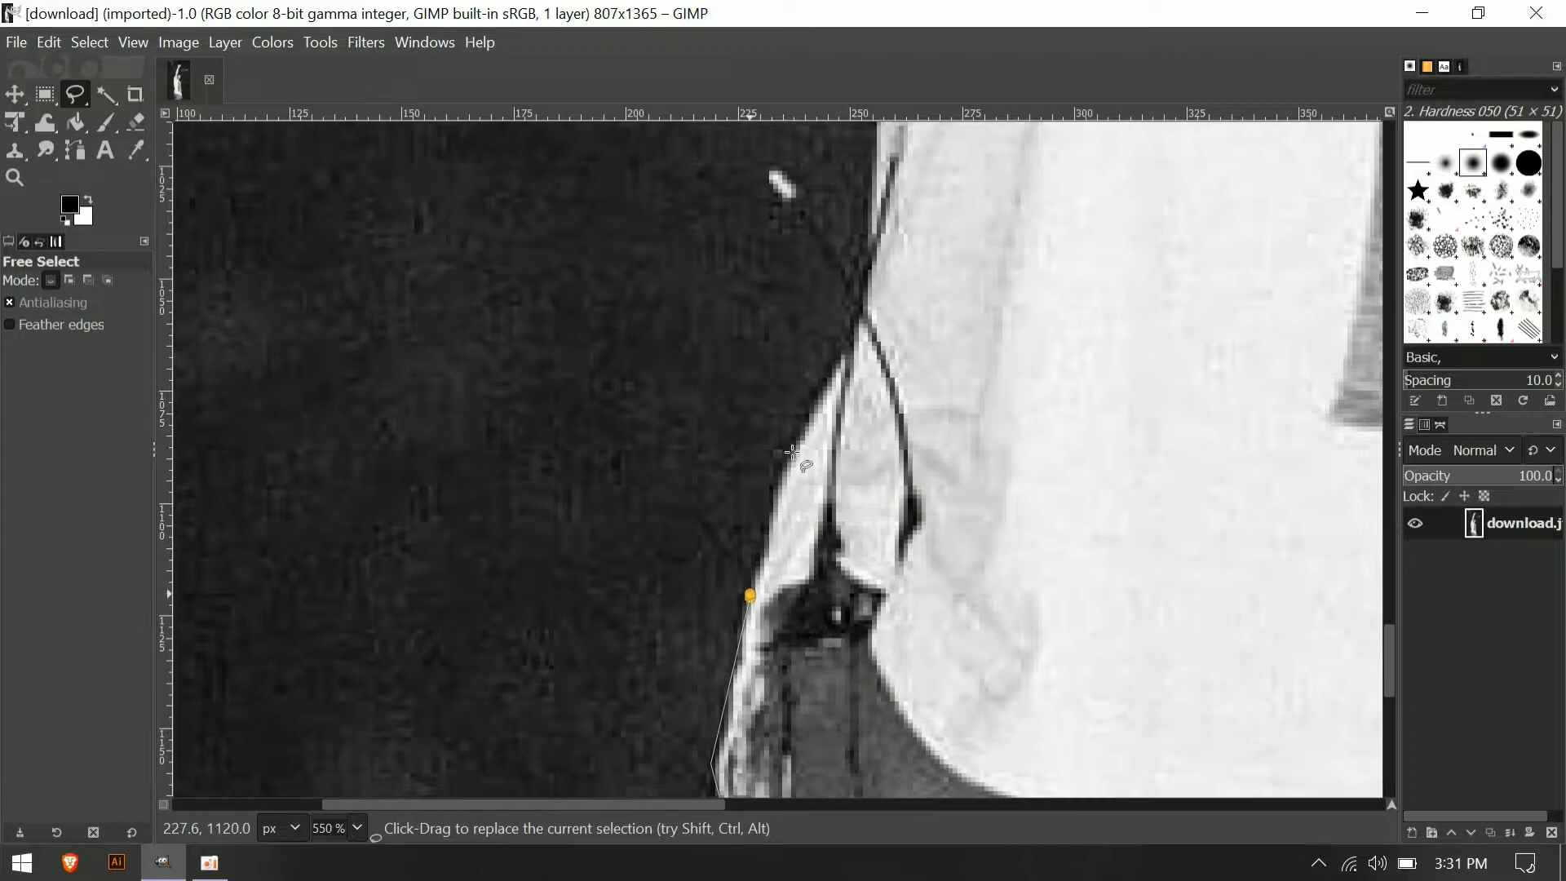
pyautogui.click(780, 457)
pyautogui.click(866, 304)
# Continue the selection outline up the lower back of the shirt.
pyautogui.moveTo(966, 332); pyautogui.dragTo(874, 681)
pyautogui.click(787, 381)
pyautogui.moveTo(854, 329)
pyautogui.mouseDown()
pyautogui.moveTo(821, 499)
pyautogui.moveTo(818, 731)
pyautogui.mouseUp()
pyautogui.click(758, 639)
pyautogui.click(669, 275)
pyautogui.click(633, 152)
pyautogui.moveTo(906, 225); pyautogui.dragTo(849, 745)
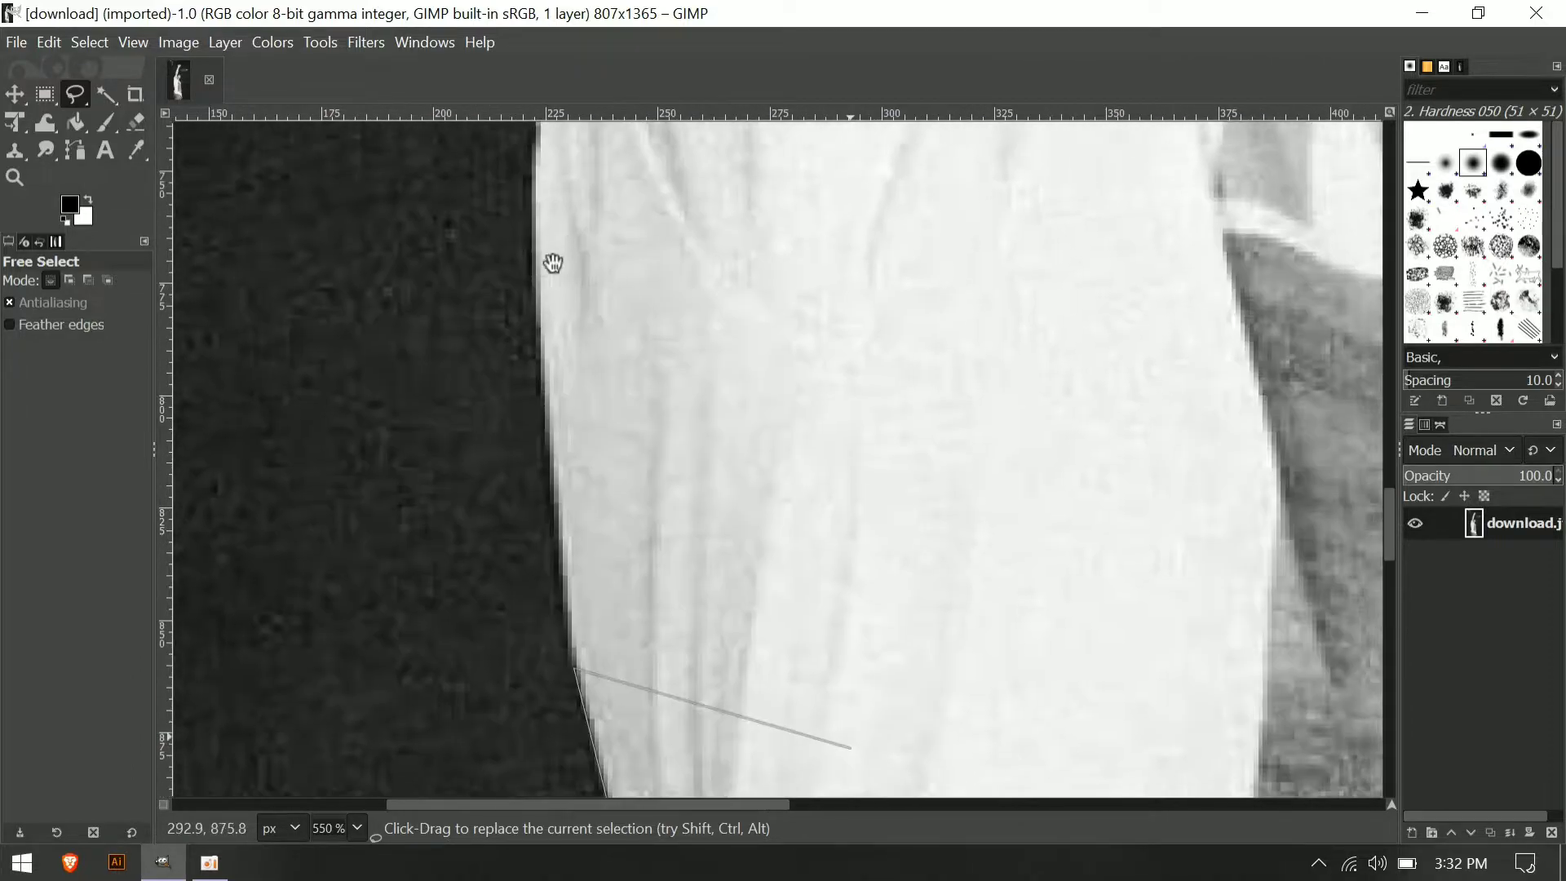
# Trace the selection outline along the upper back of the shirt to the shoulder.
pyautogui.click(554, 281)
pyautogui.moveTo(641, 370); pyautogui.dragTo(616, 808)
pyautogui.click(545, 432)
pyautogui.moveTo(709, 378); pyautogui.dragTo(708, 869)
pyautogui.click(595, 566)
pyautogui.click(635, 438)
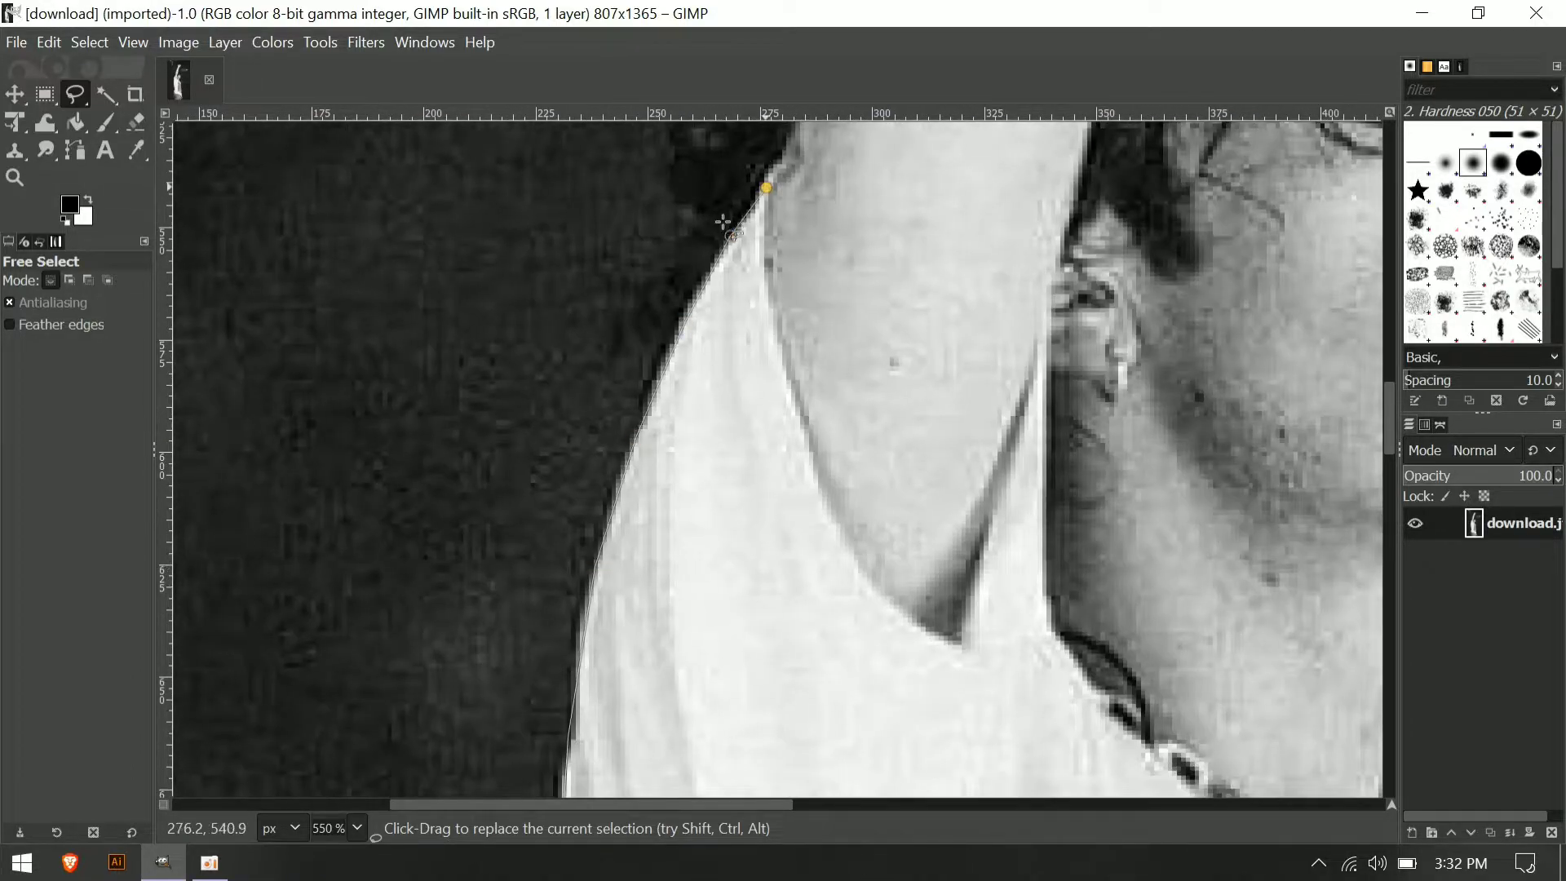
# Route the selection outline around the curly hair behind the raised arm.
pyautogui.click(691, 204)
pyautogui.moveTo(747, 295); pyautogui.dragTo(702, 823)
pyautogui.click(618, 657)
pyautogui.click(593, 559)
pyautogui.click(593, 441)
pyautogui.click(647, 339)
pyautogui.click(836, 168)
# Trace the rear edge of the forearm and wrist and close the selection outline at the fist.
pyautogui.moveTo(898, 324); pyautogui.dragTo(790, 874)
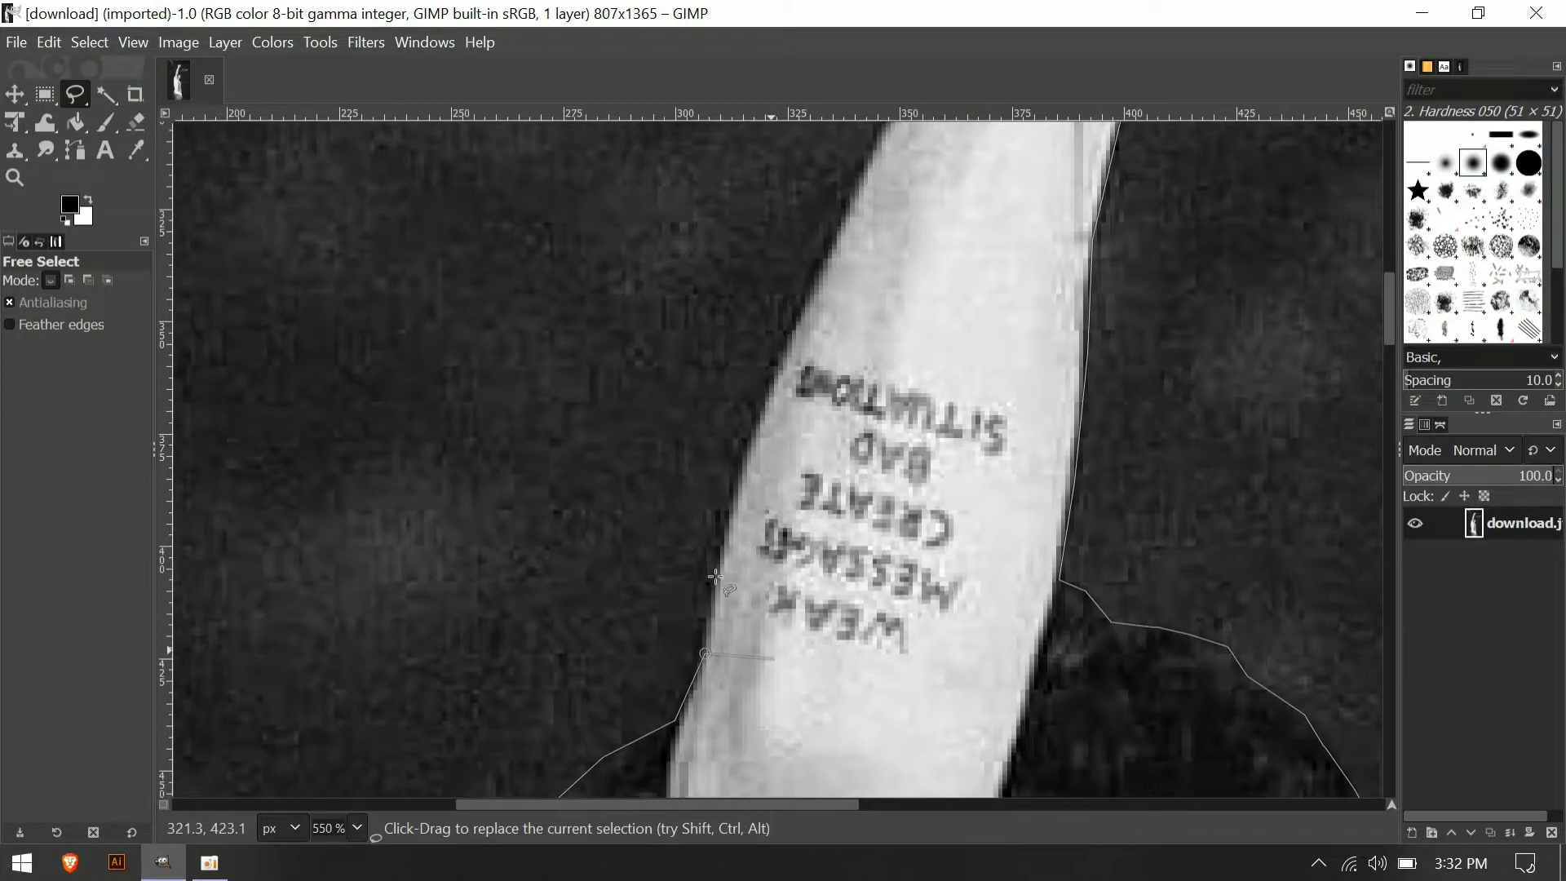
pyautogui.moveTo(824, 259); pyautogui.dragTo(768, 565)
pyautogui.click(857, 379)
pyautogui.click(901, 275)
pyautogui.moveTo(932, 251); pyautogui.dragTo(822, 632)
pyautogui.click(823, 510)
pyautogui.click(848, 459)
pyautogui.click(878, 354)
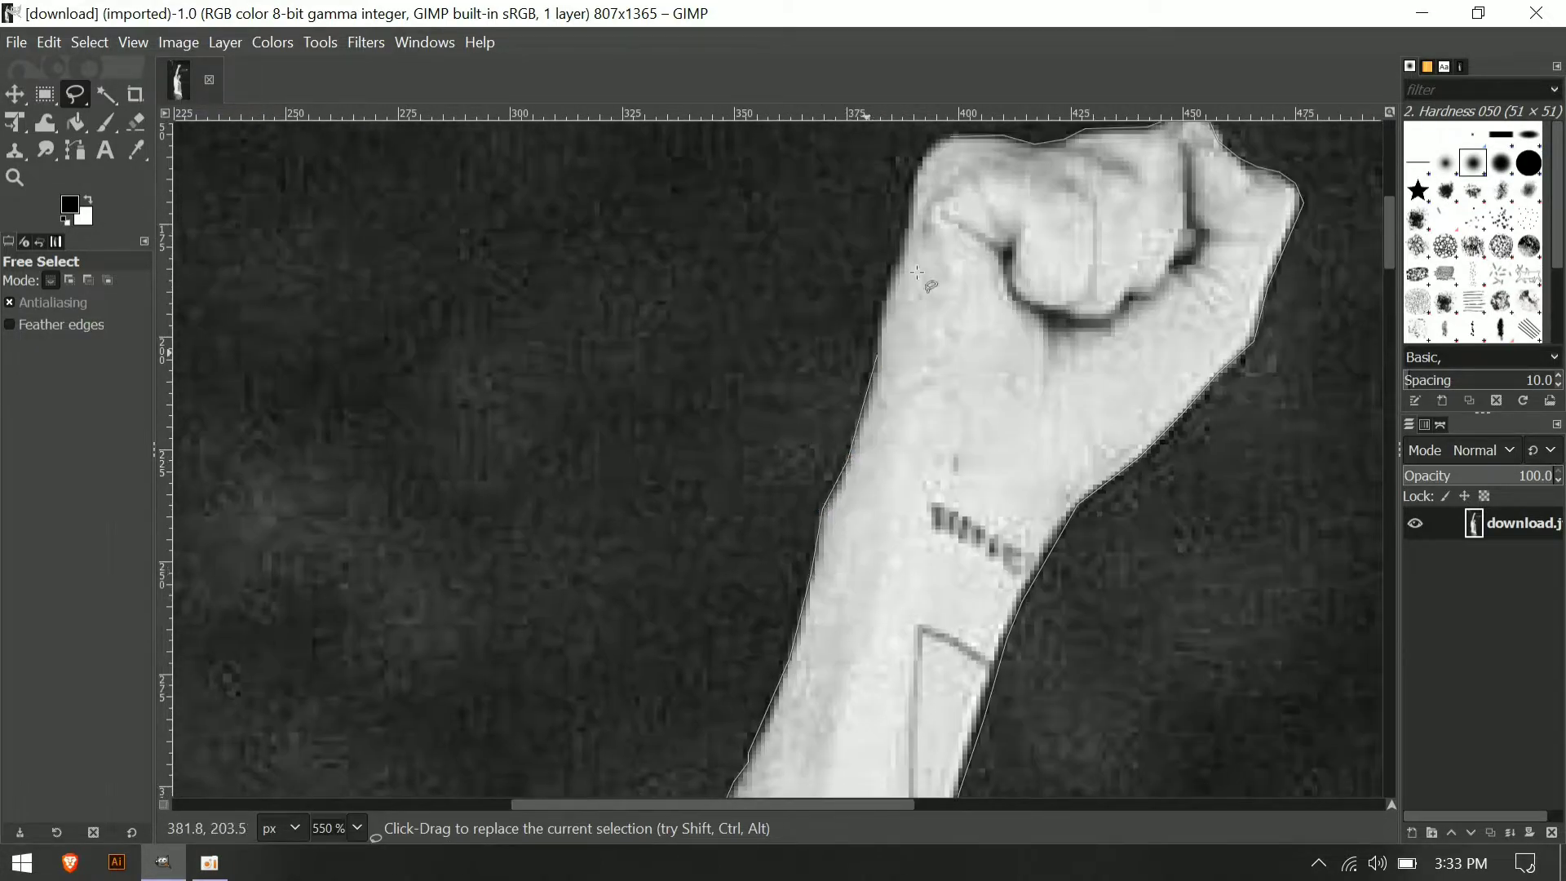
pyautogui.click(950, 137)
pyautogui.scroll(-6, 1125, 517)
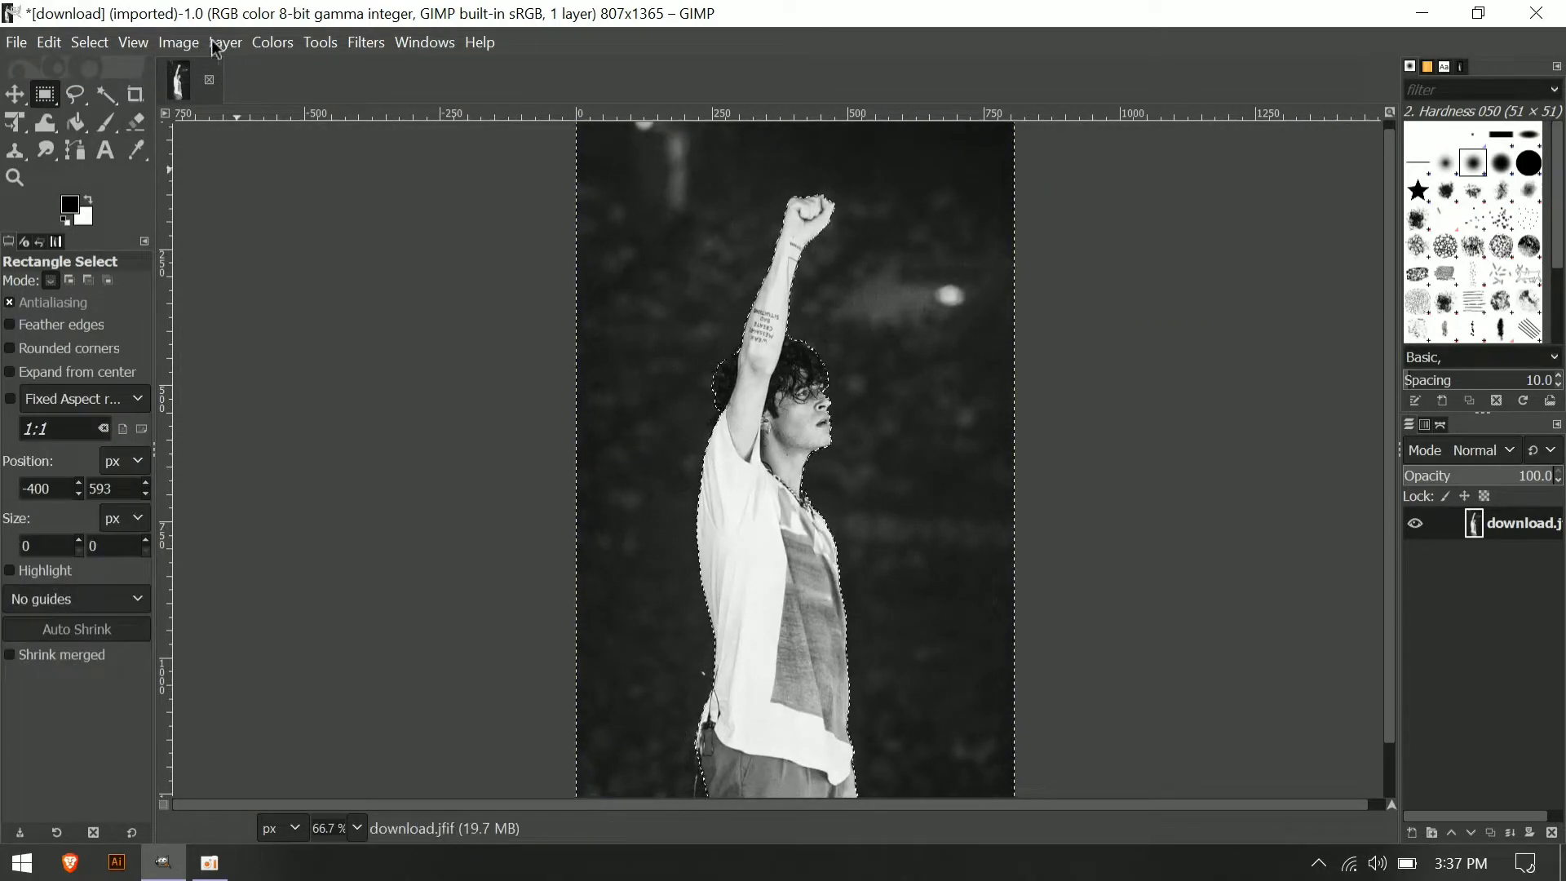
# Add an alpha channel to the photo layer and delete the selected background around the man.
pyautogui.click(244, 47)
pyautogui.moveTo(469, 301)
pyautogui.click(542, 301)
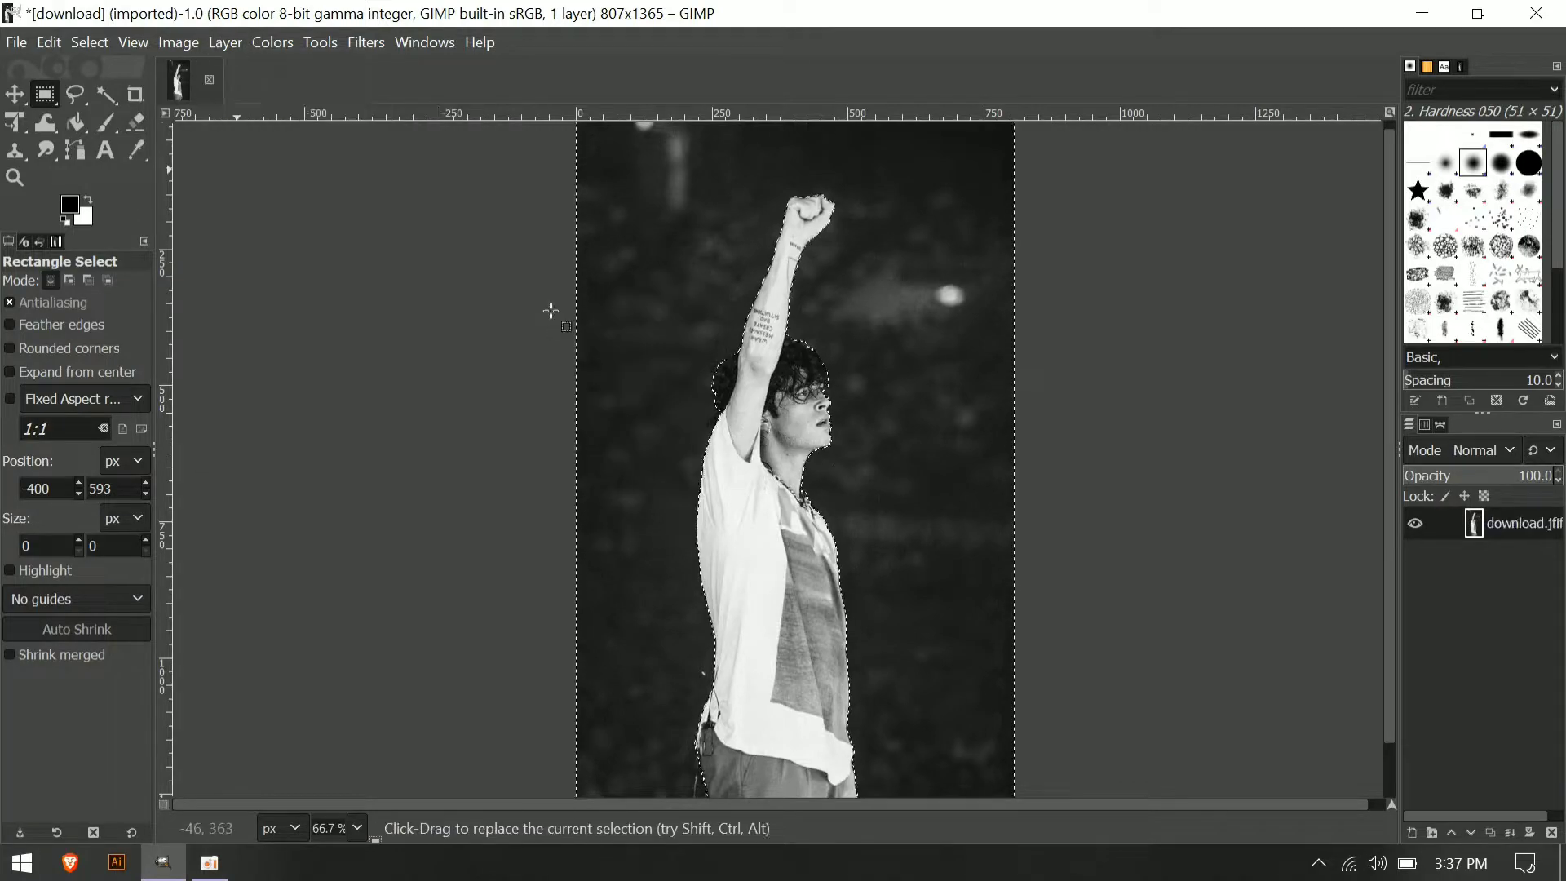
pyautogui.press('Delete')
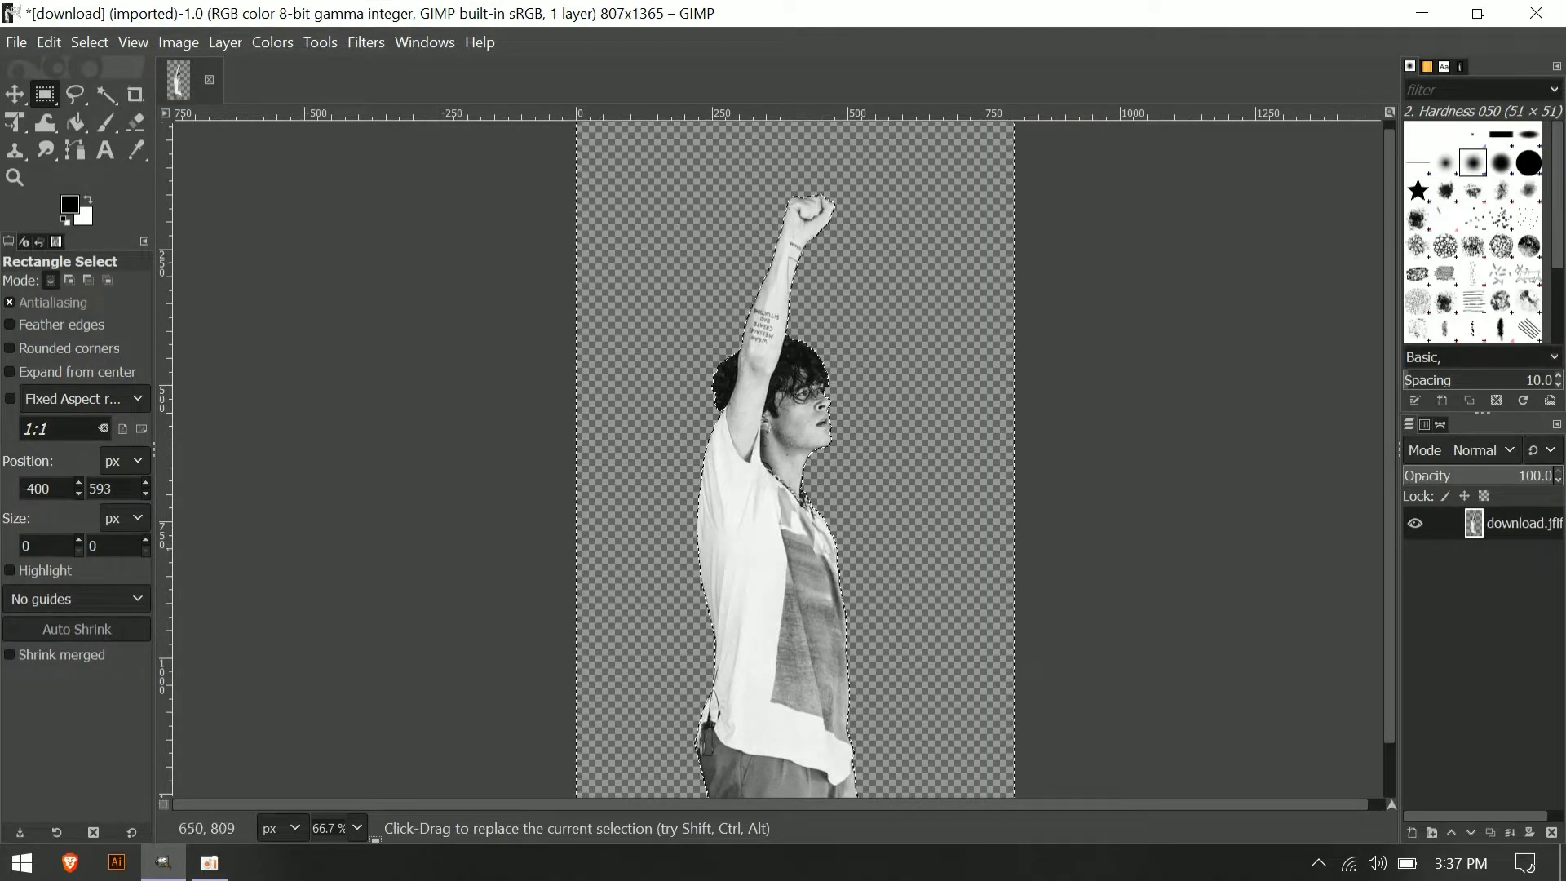
# Export the cutout to the Desktop as download1.png.
pyautogui.click(16, 41)
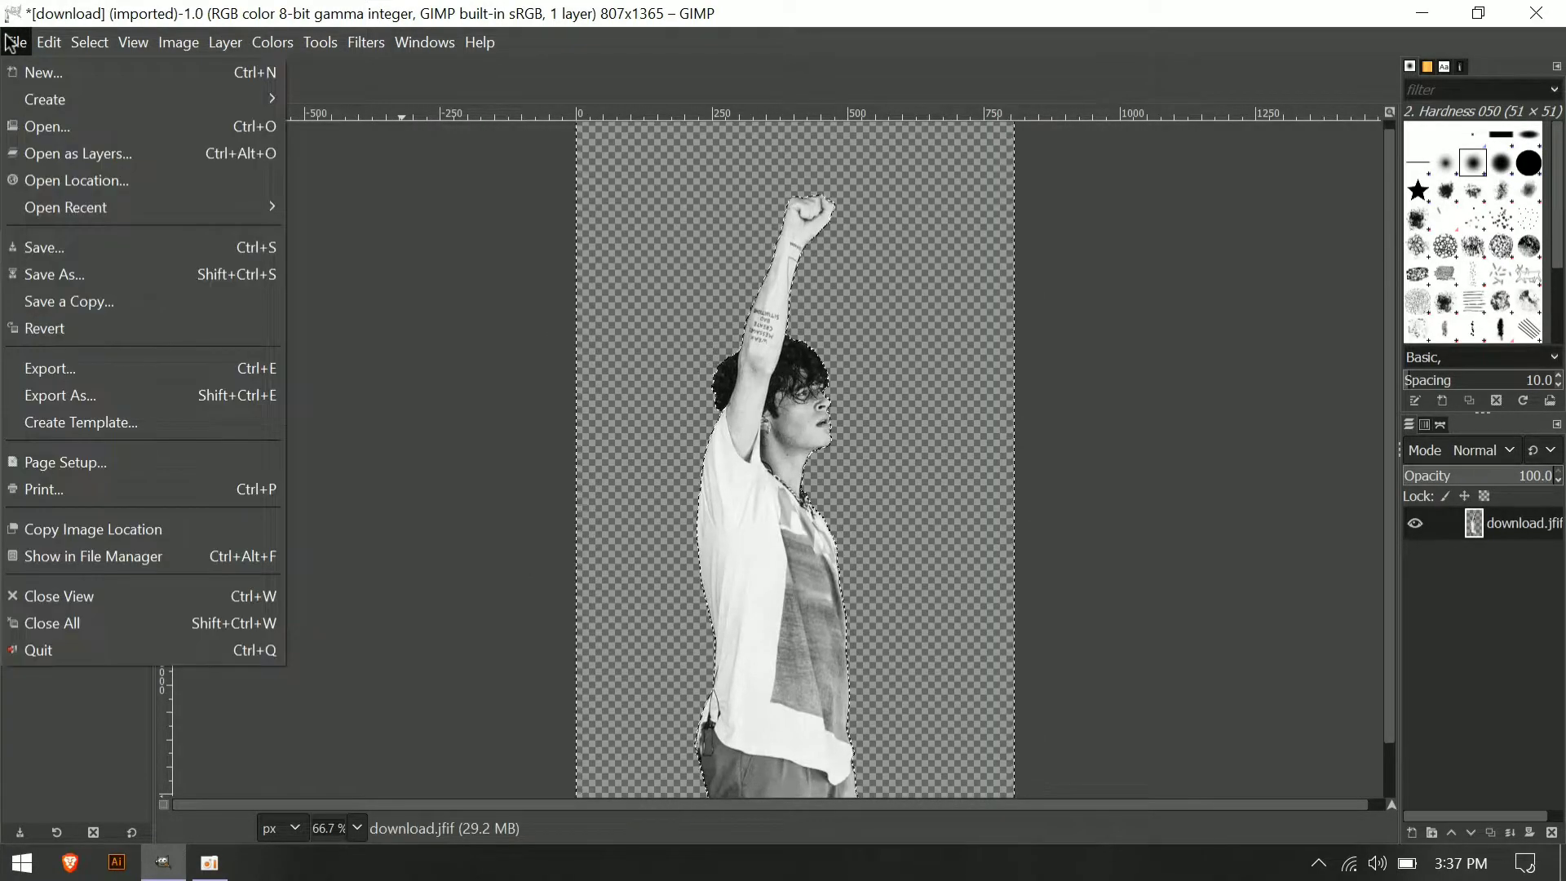
pyautogui.click(57, 407)
pyautogui.click(303, 166)
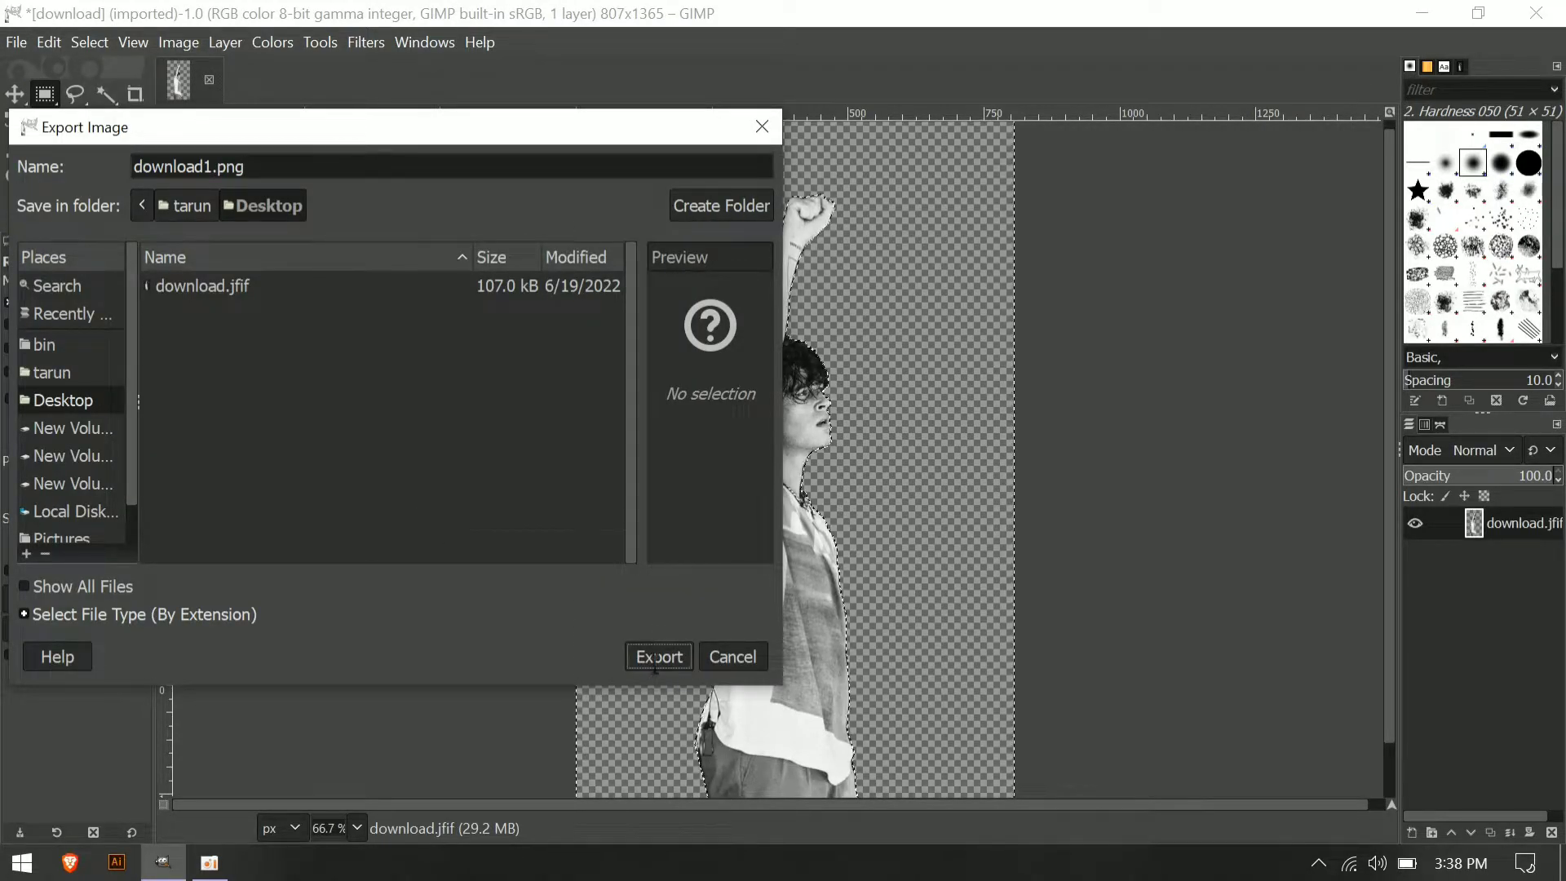
pyautogui.click(659, 656)
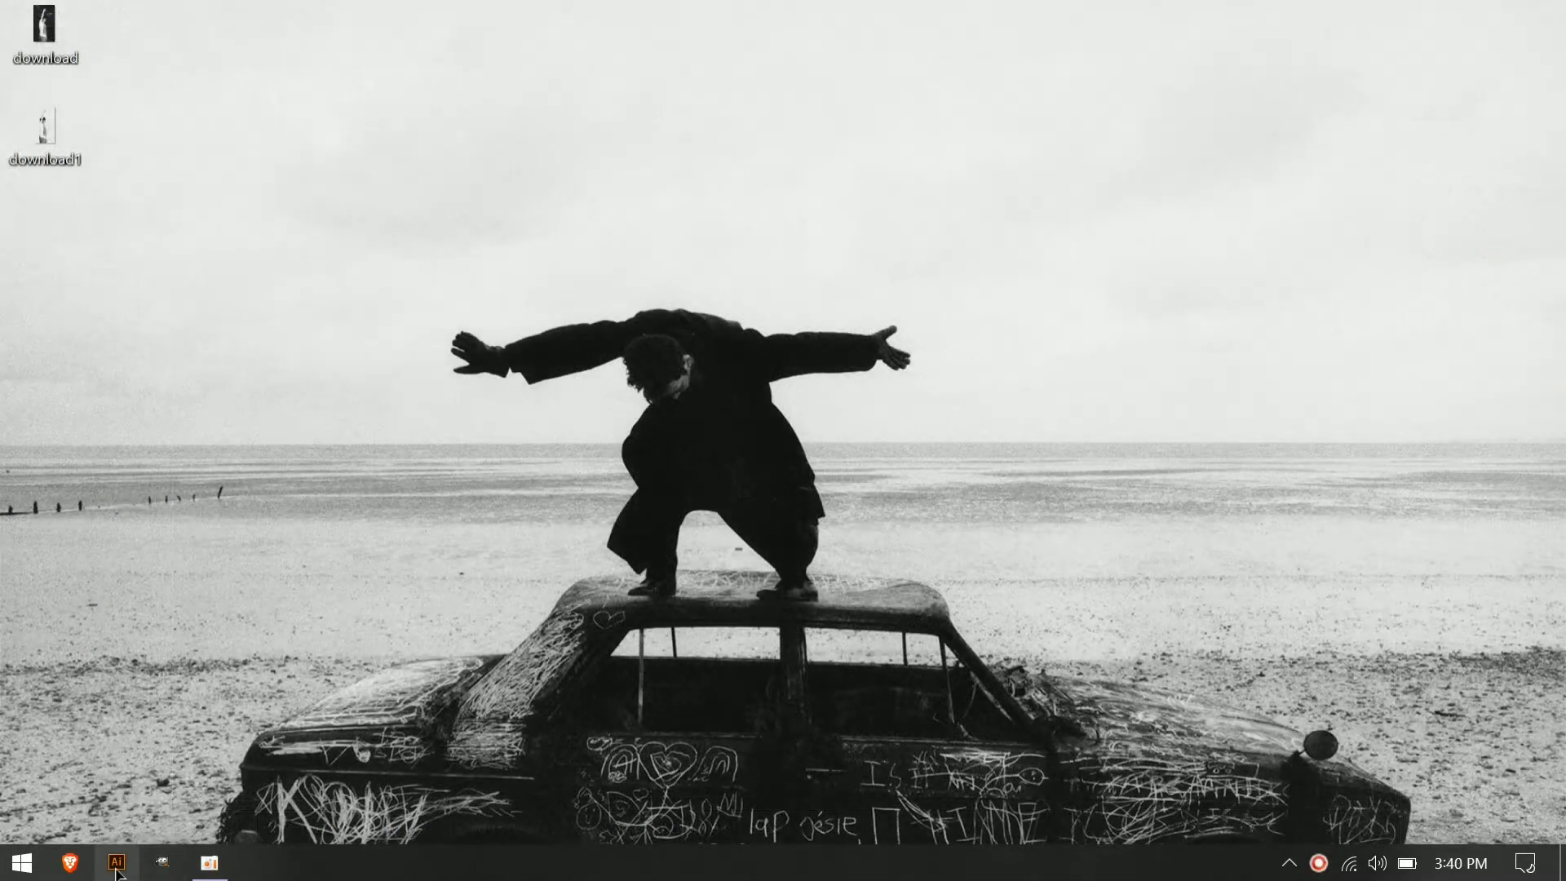
# Switch to Illustrator and create a custom 50 x 50 cm document with one artboard in portrait orientation.
pyautogui.click(117, 862)
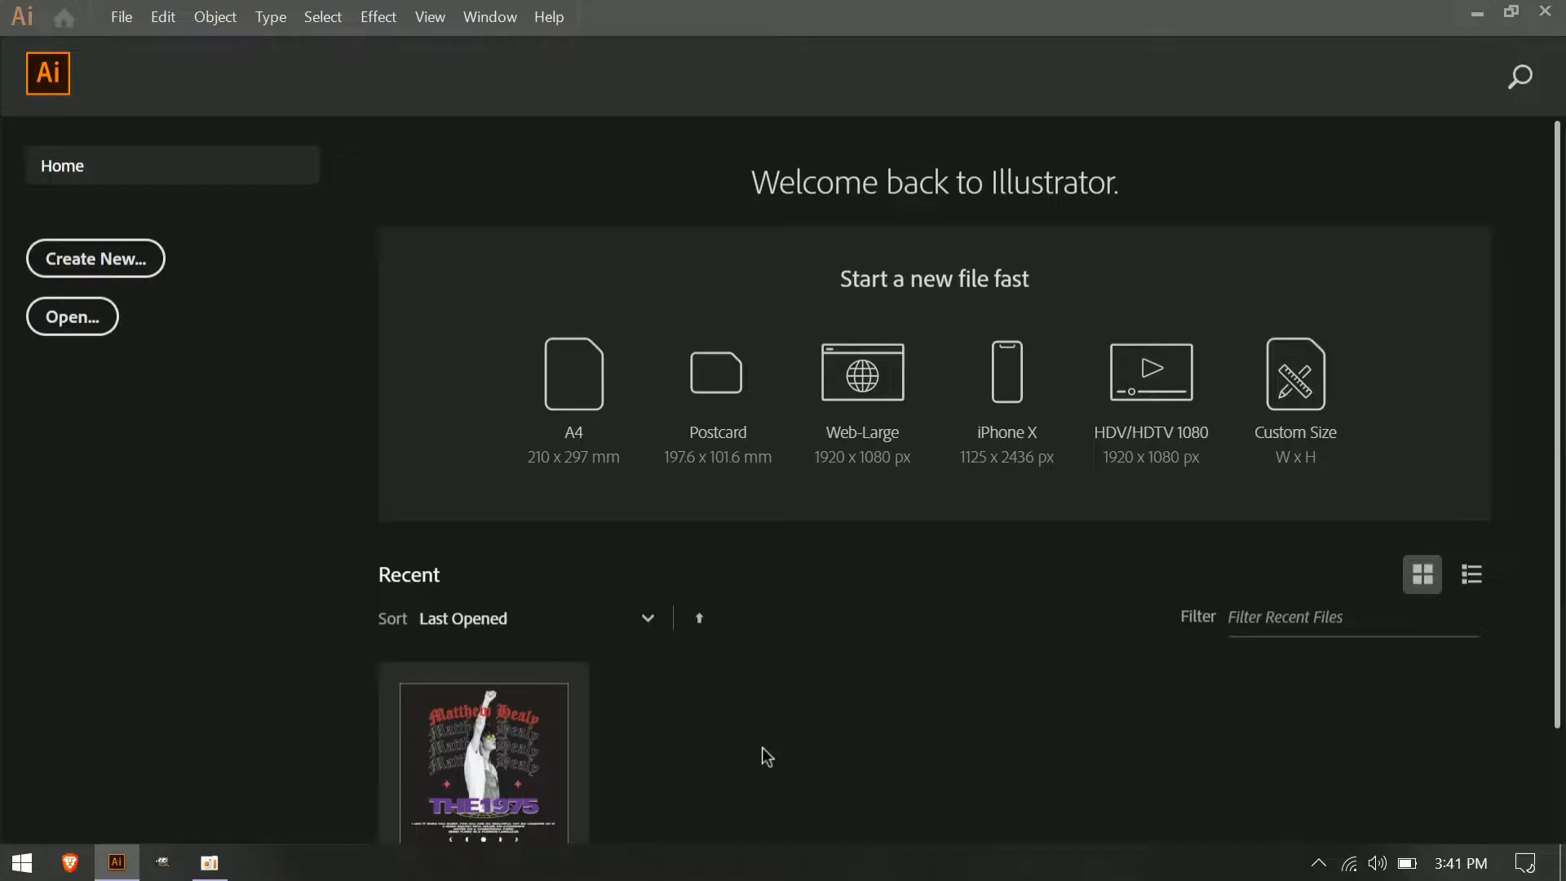
pyautogui.click(1286, 434)
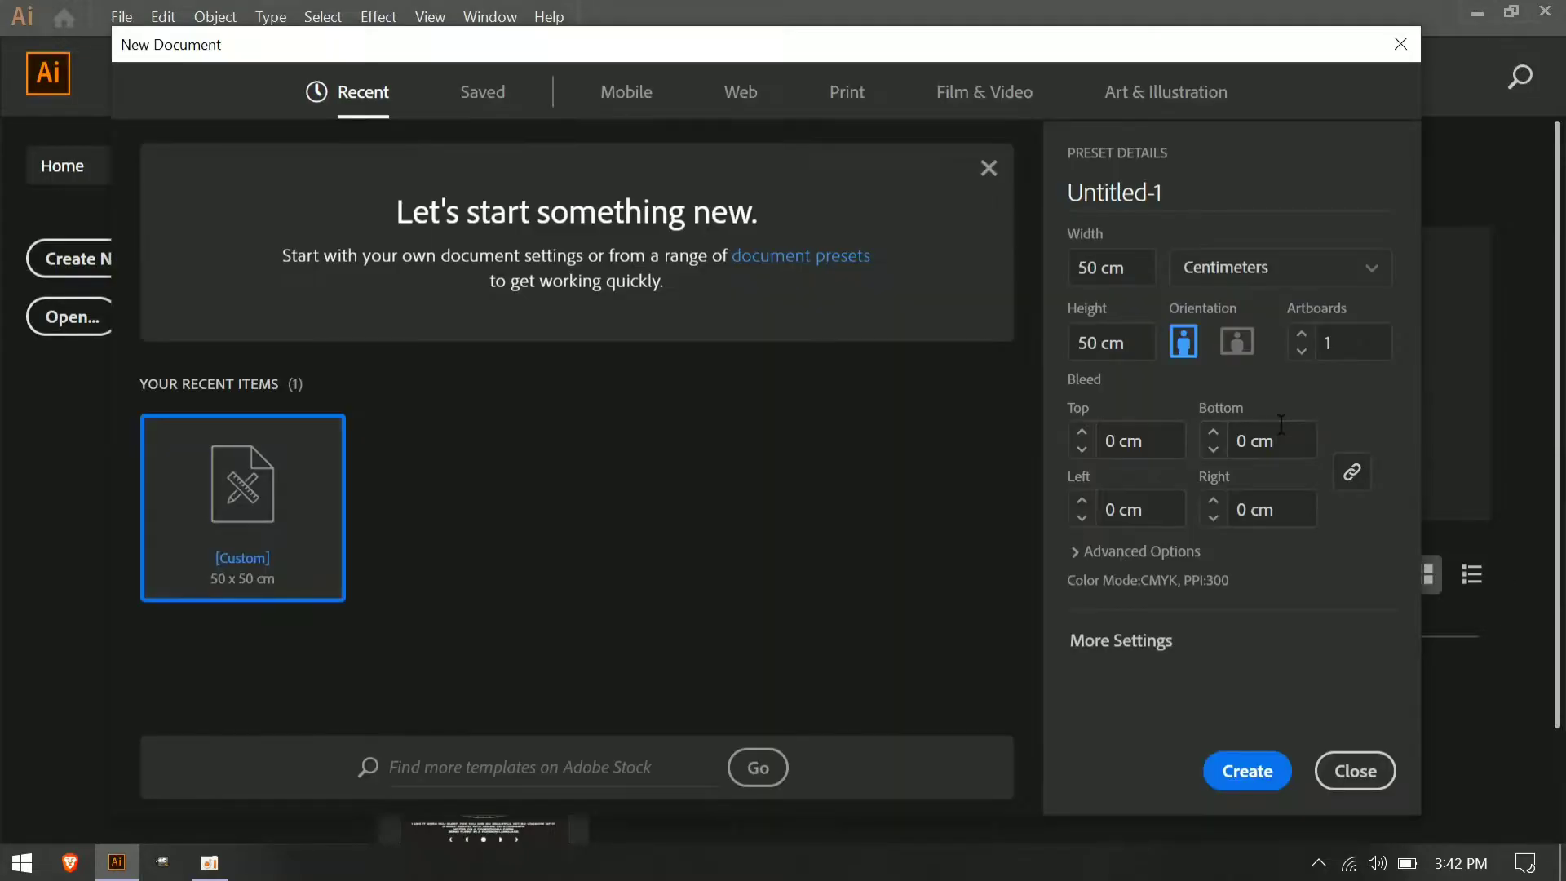
pyautogui.click(1248, 771)
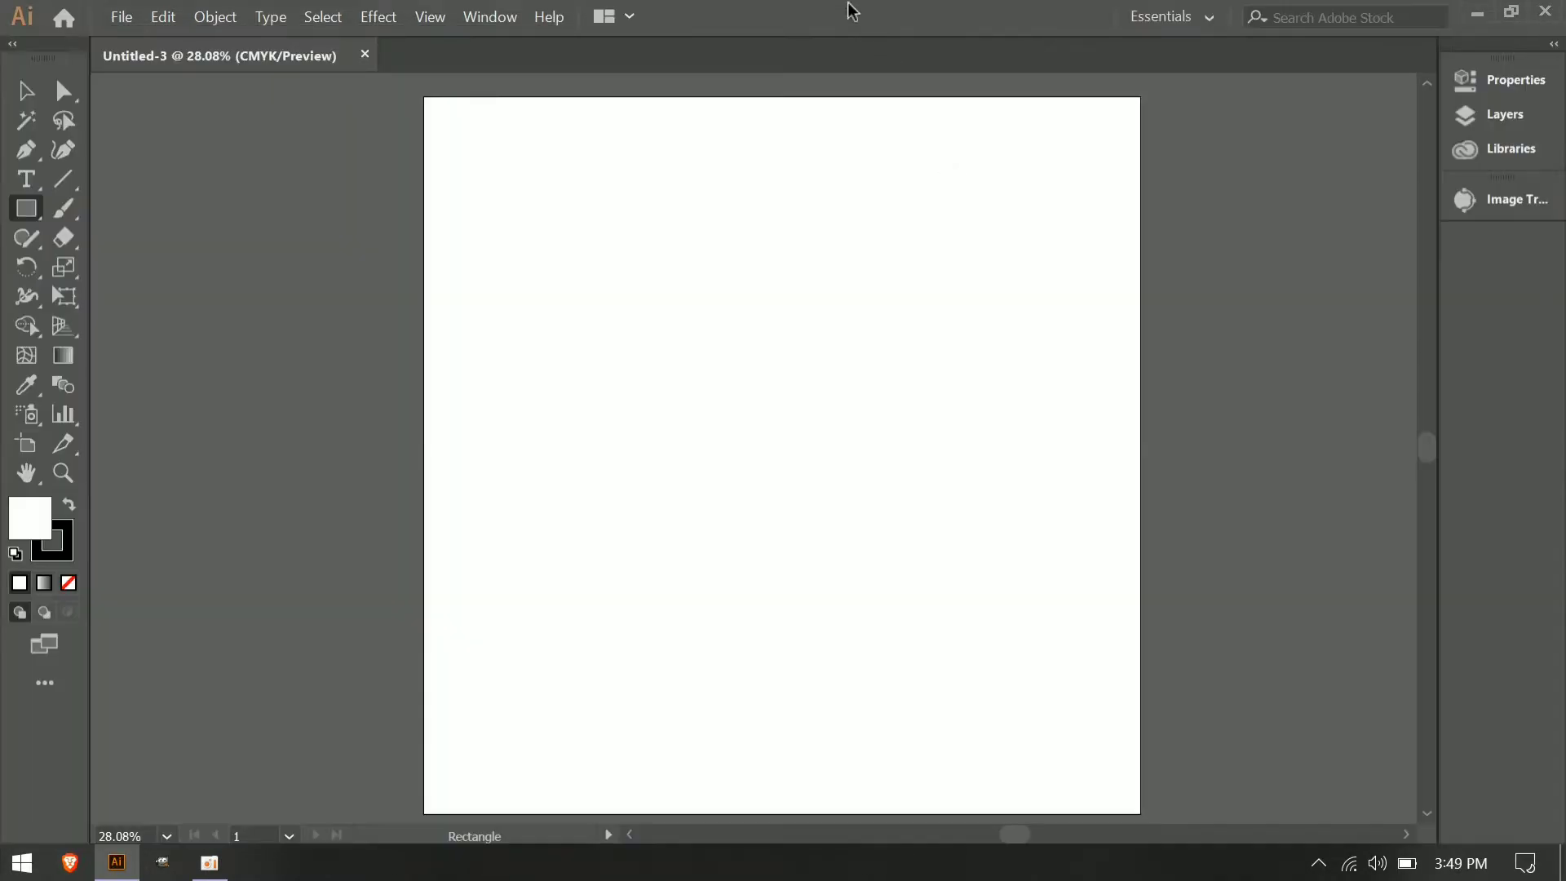
# Place the download1 cutout from the desktop into the document and position it beside the artboard.
pyautogui.doubleClick(853, 12)
pyautogui.moveTo(43, 132); pyautogui.dragTo(438, 447)
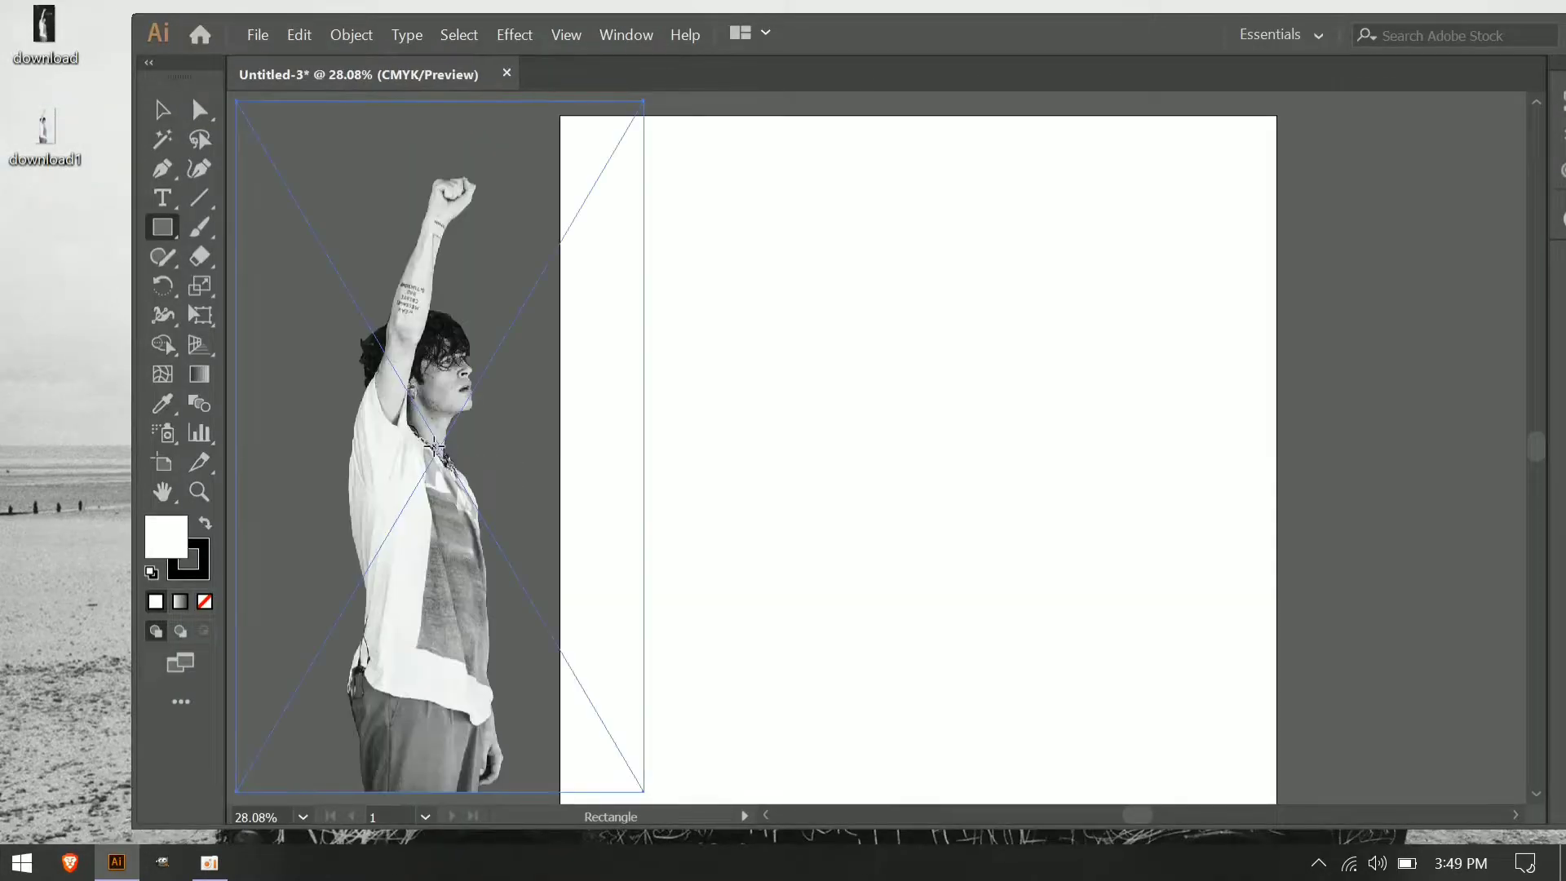
pyautogui.doubleClick(1113, 23)
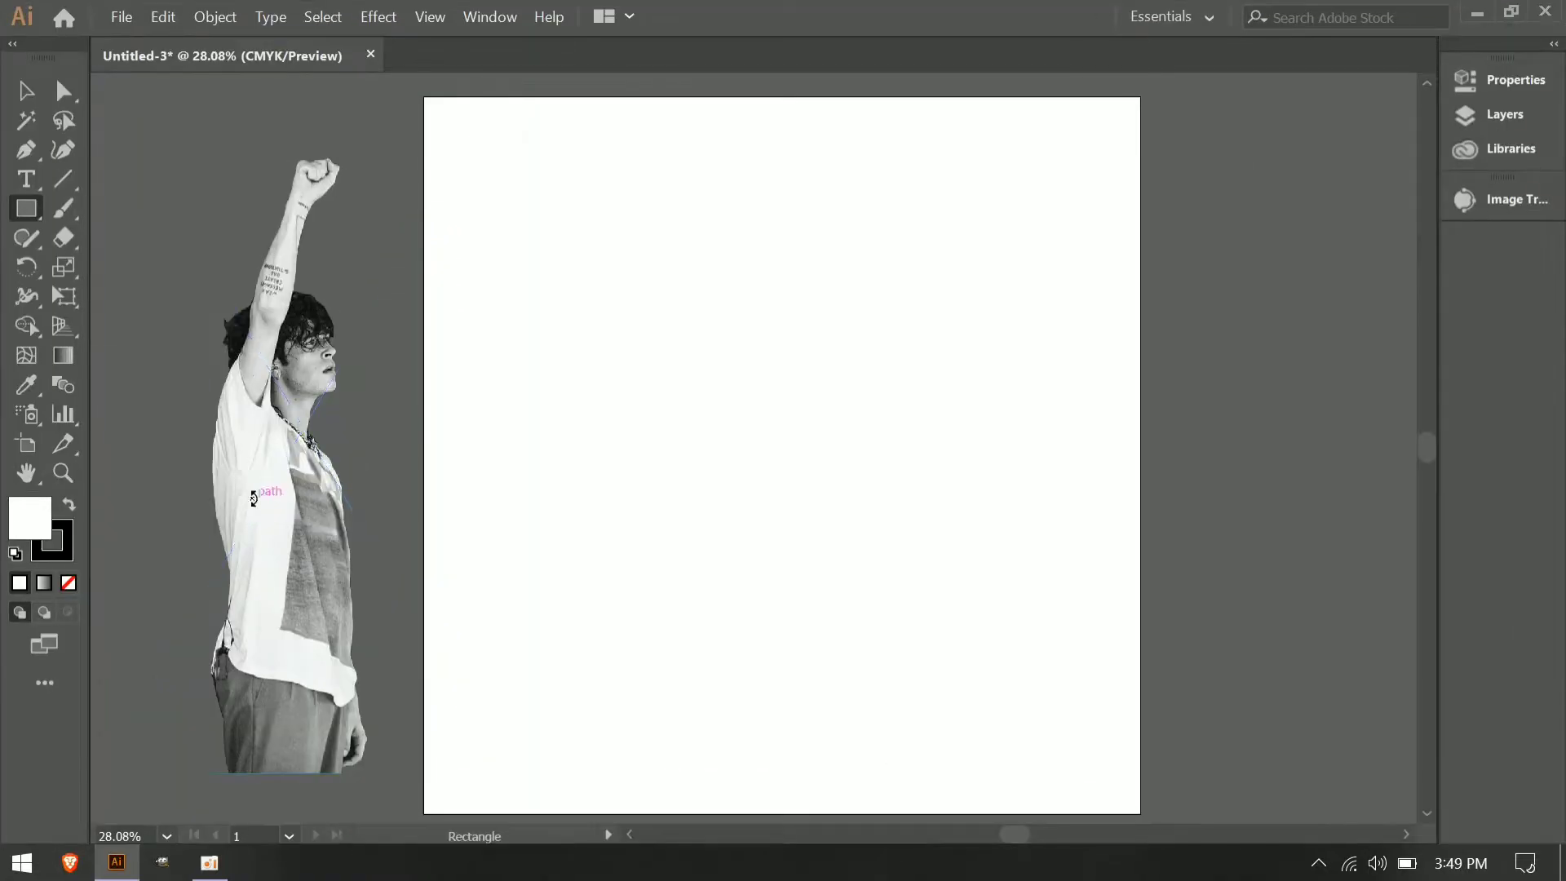
pyautogui.click(29, 91)
pyautogui.moveTo(195, 412); pyautogui.dragTo(104, 424)
# Draw a square about 48.25 cm wide inside the artboard, leaving a narrow margin, and fill it black.
pyautogui.click(26, 208)
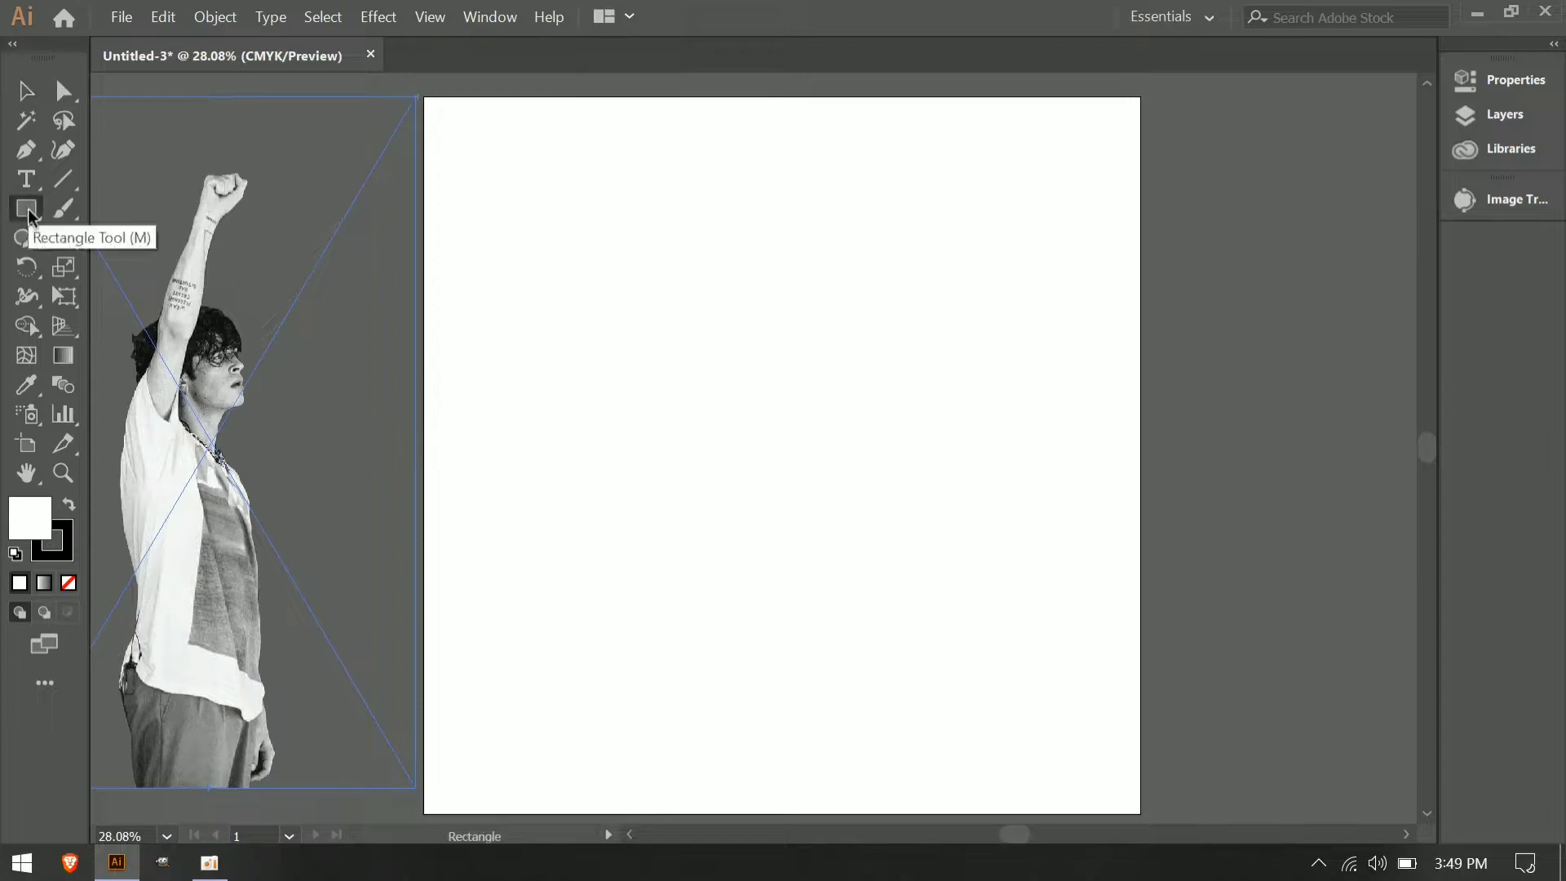
pyautogui.moveTo(435, 108); pyautogui.dragTo(1127, 800)
pyautogui.click(1509, 80)
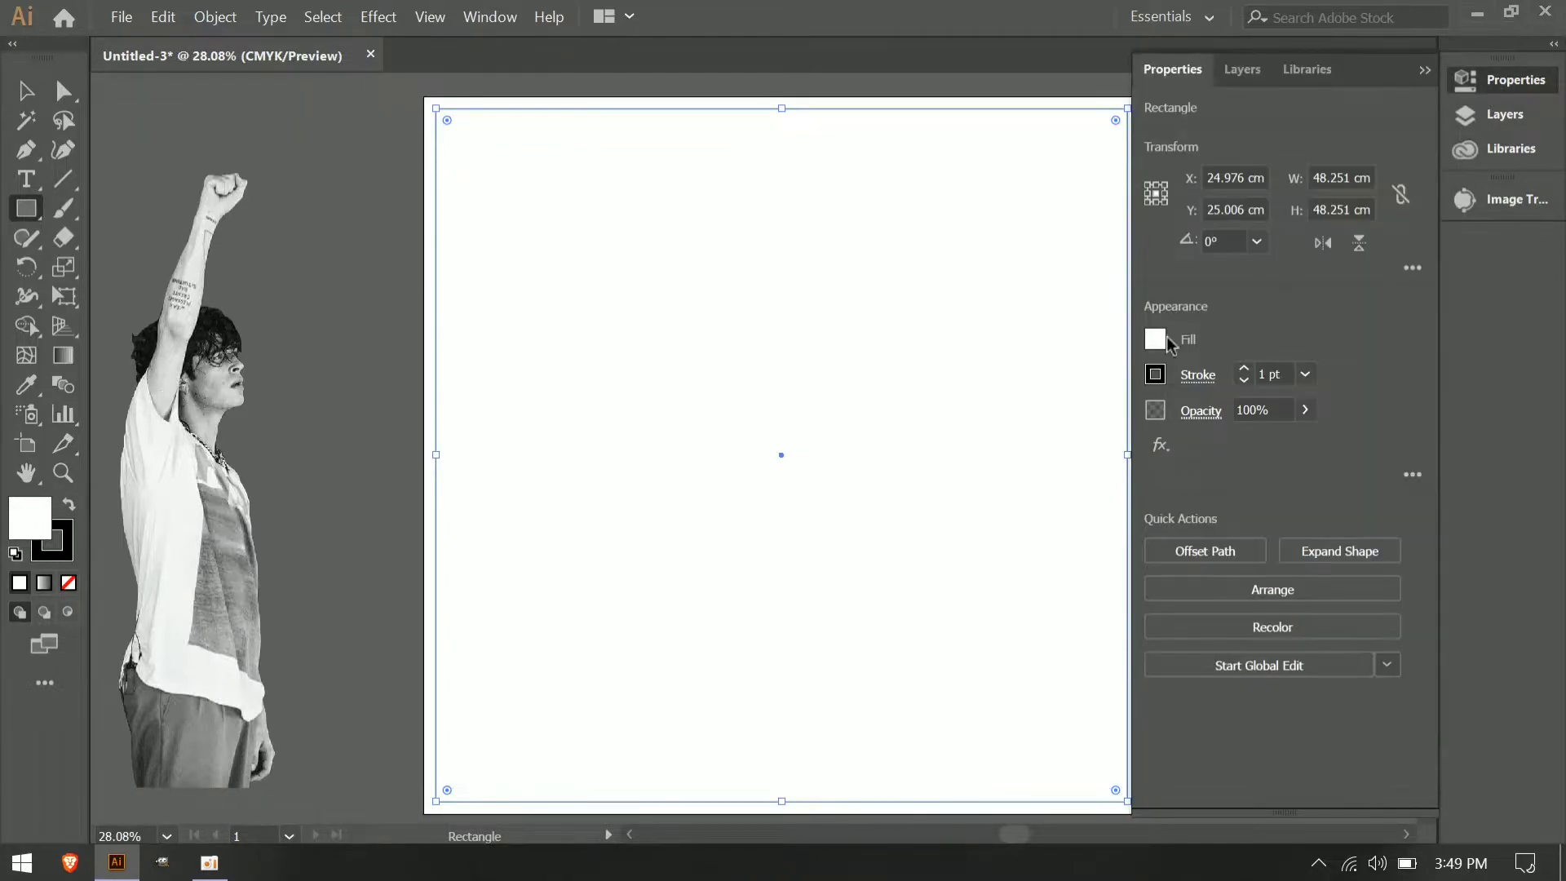
pyautogui.click(1154, 338)
pyautogui.click(940, 428)
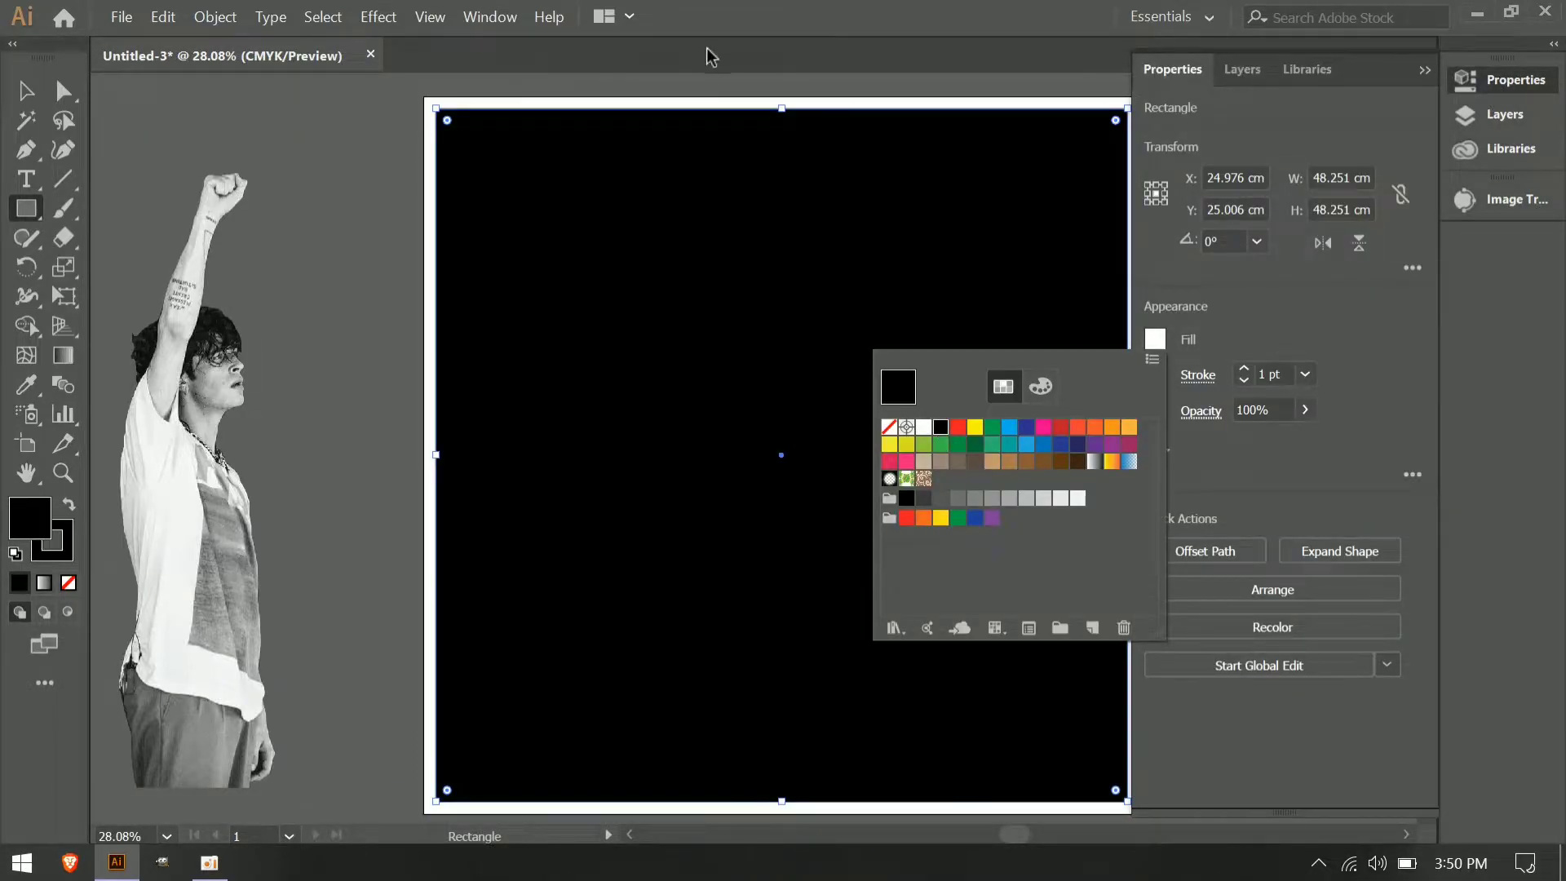
pyautogui.click(1423, 72)
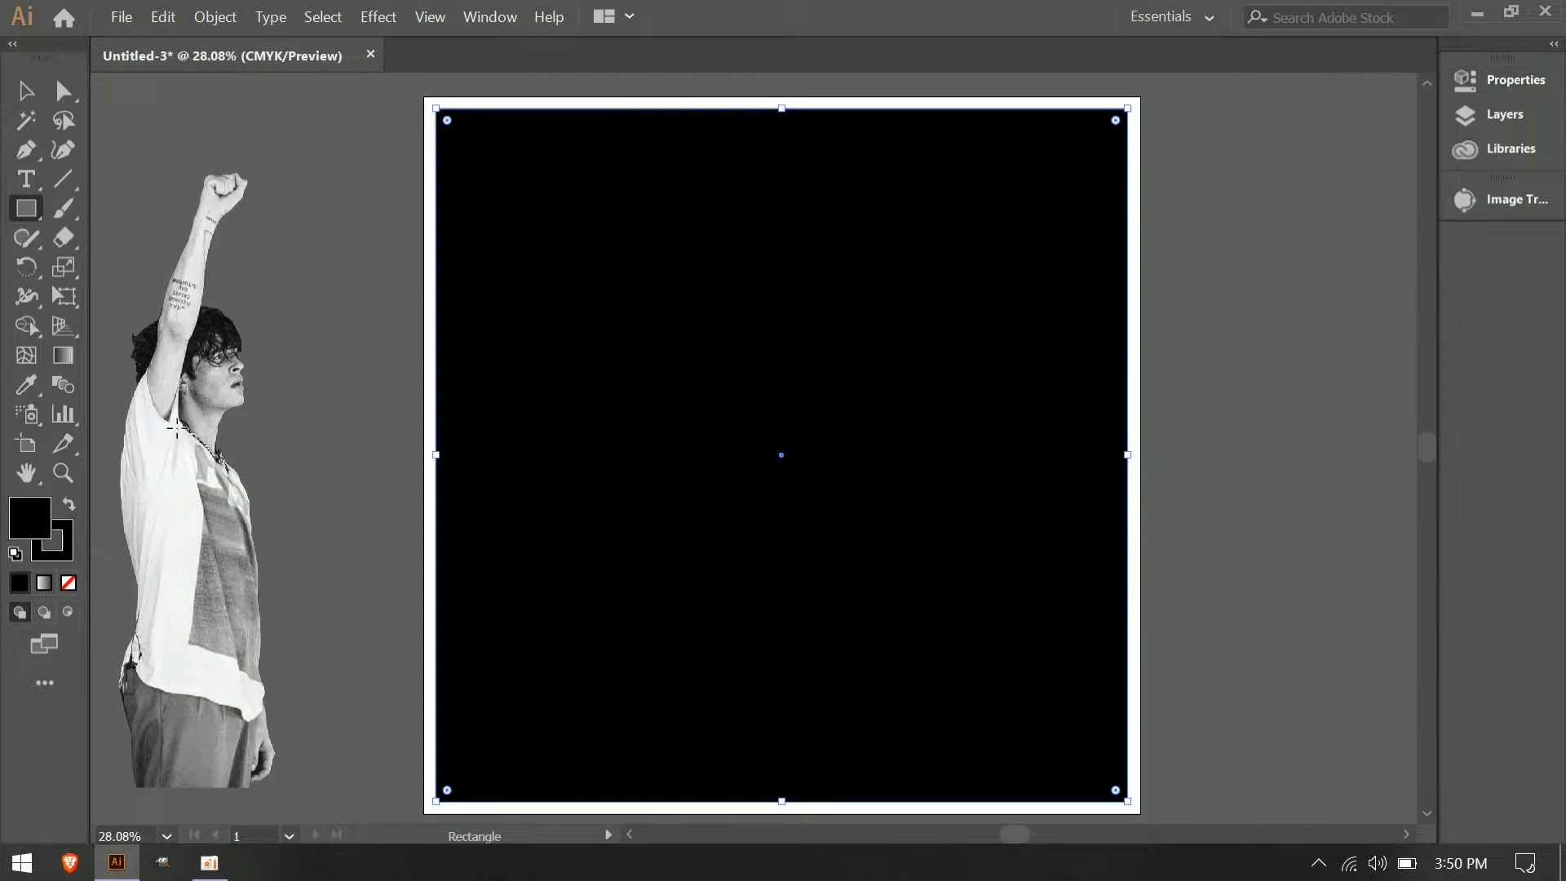
# Move the cutout to the centre of the black square, bring it to the front and deselect it.
pyautogui.click(27, 94)
pyautogui.click(183, 438)
pyautogui.moveTo(183, 438); pyautogui.dragTo(753, 474)
pyautogui.rightClick(781, 454)
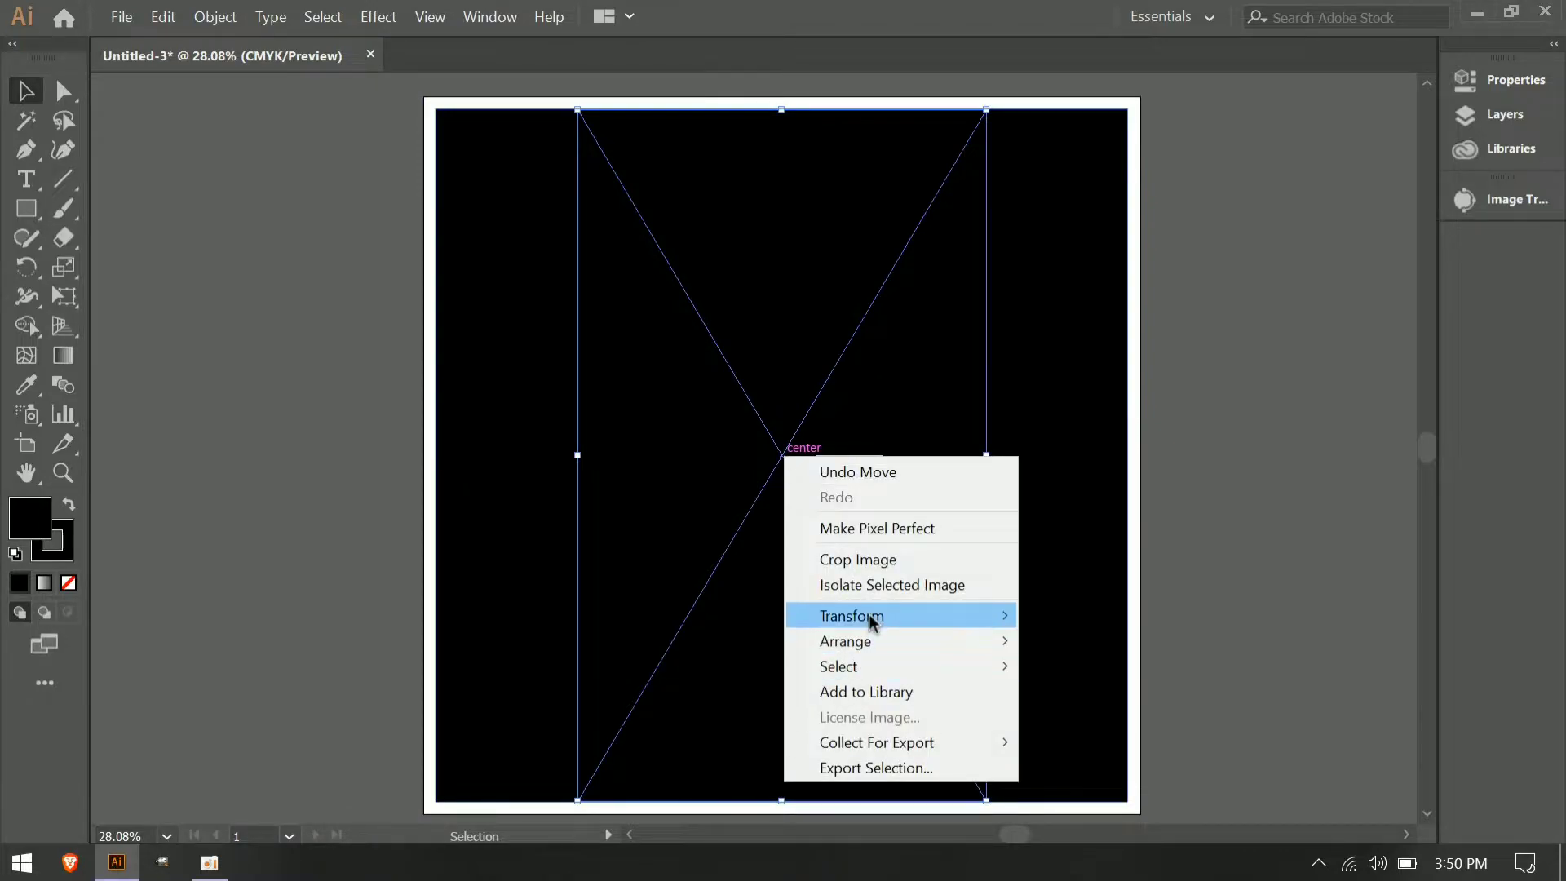
pyautogui.moveTo(825, 618)
pyautogui.moveTo(971, 650)
pyautogui.click(1122, 641)
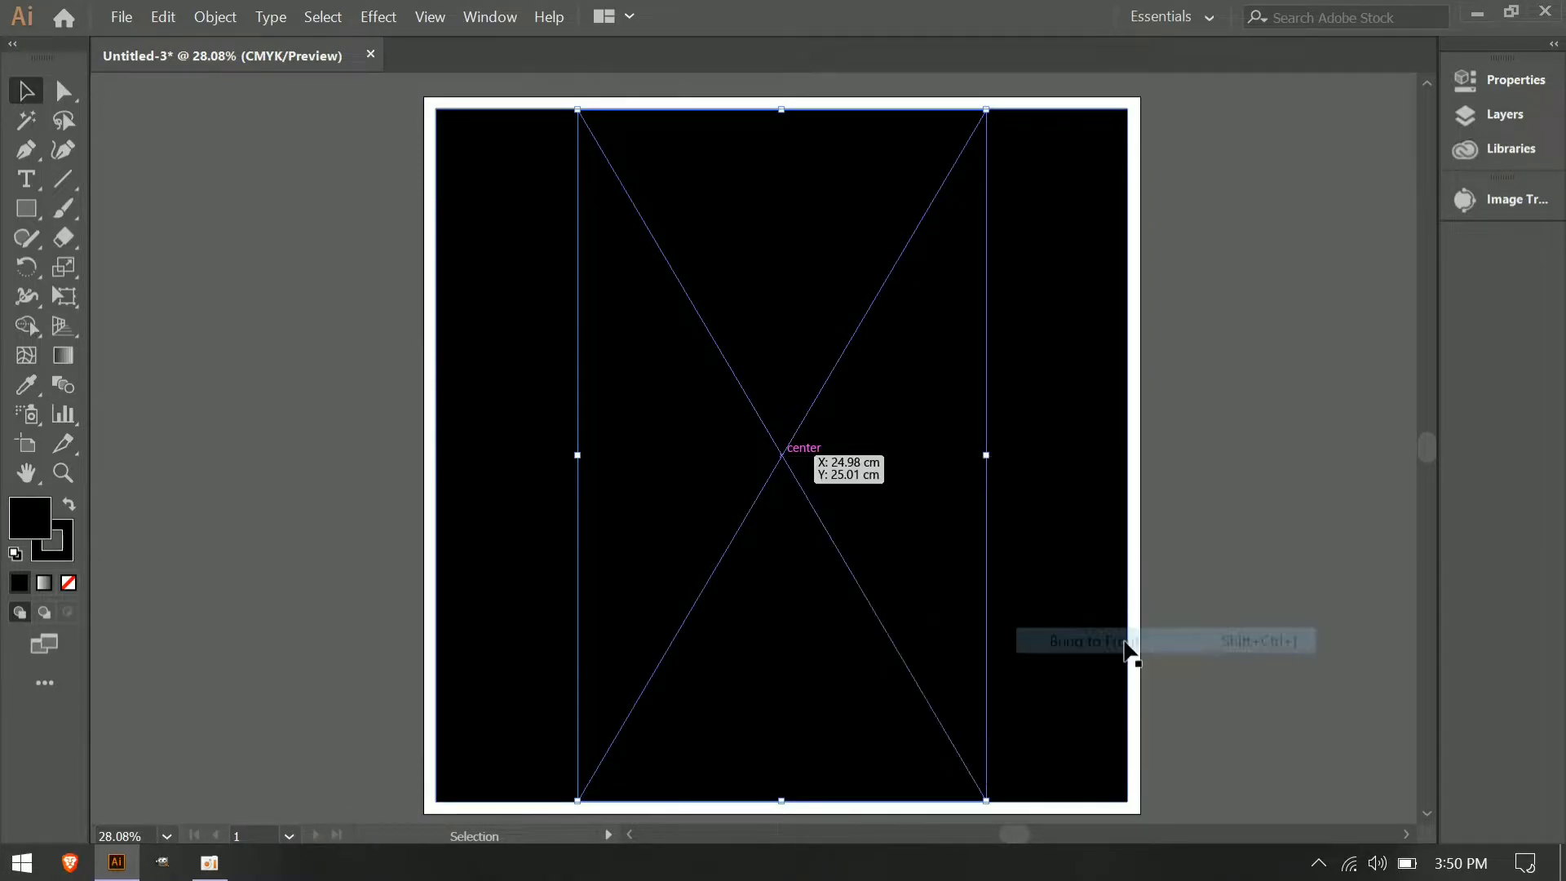
pyautogui.scroll(-5, 1256, 516)
pyautogui.scroll(5, 1428, 81)
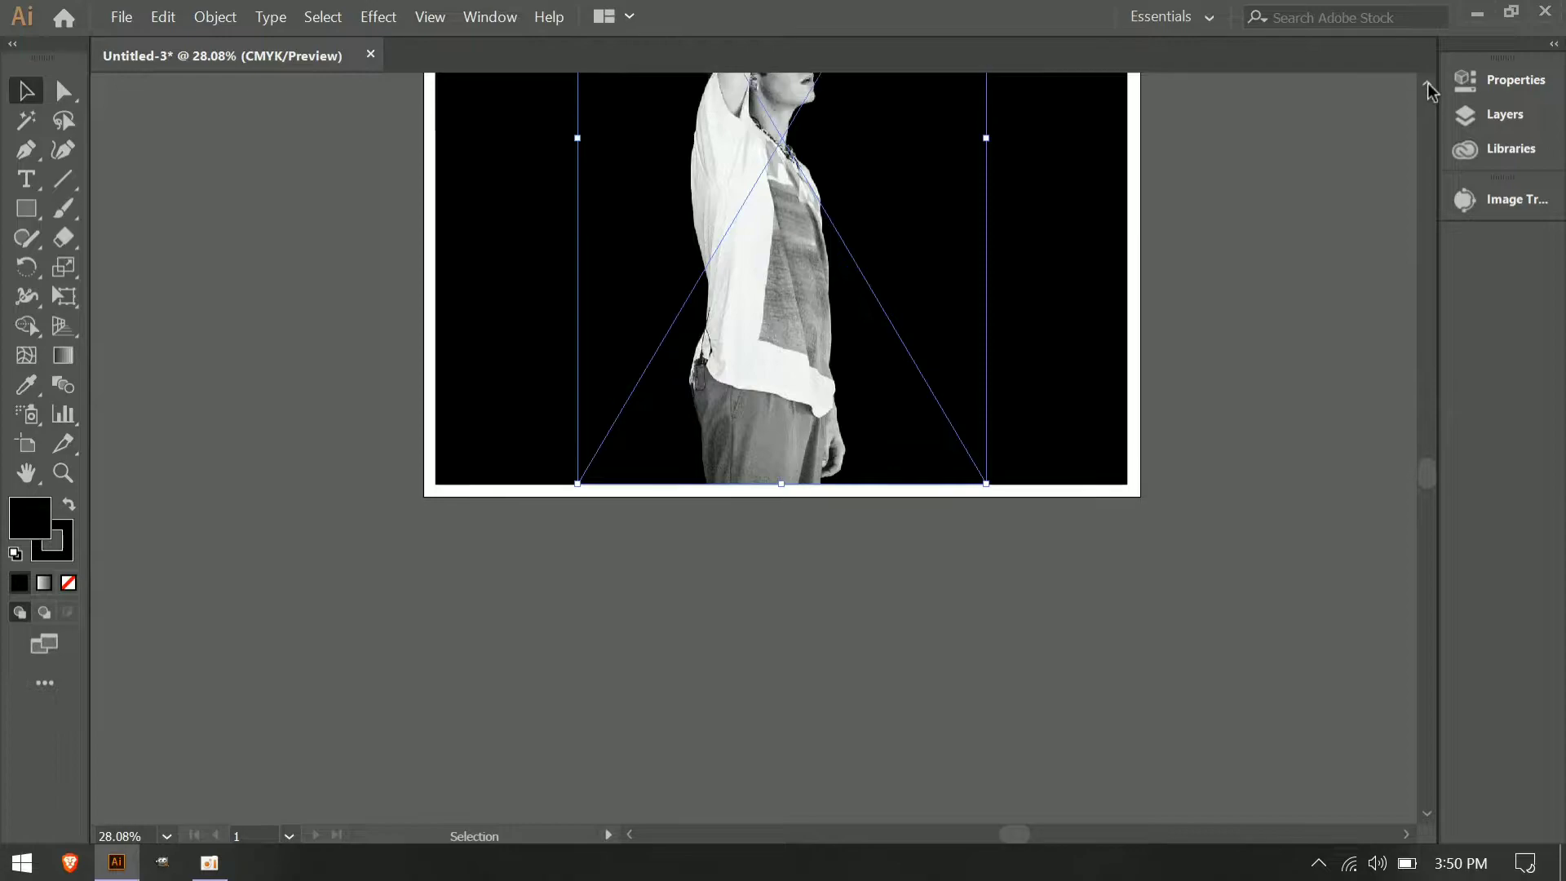
pyautogui.scroll(1, 1427, 85)
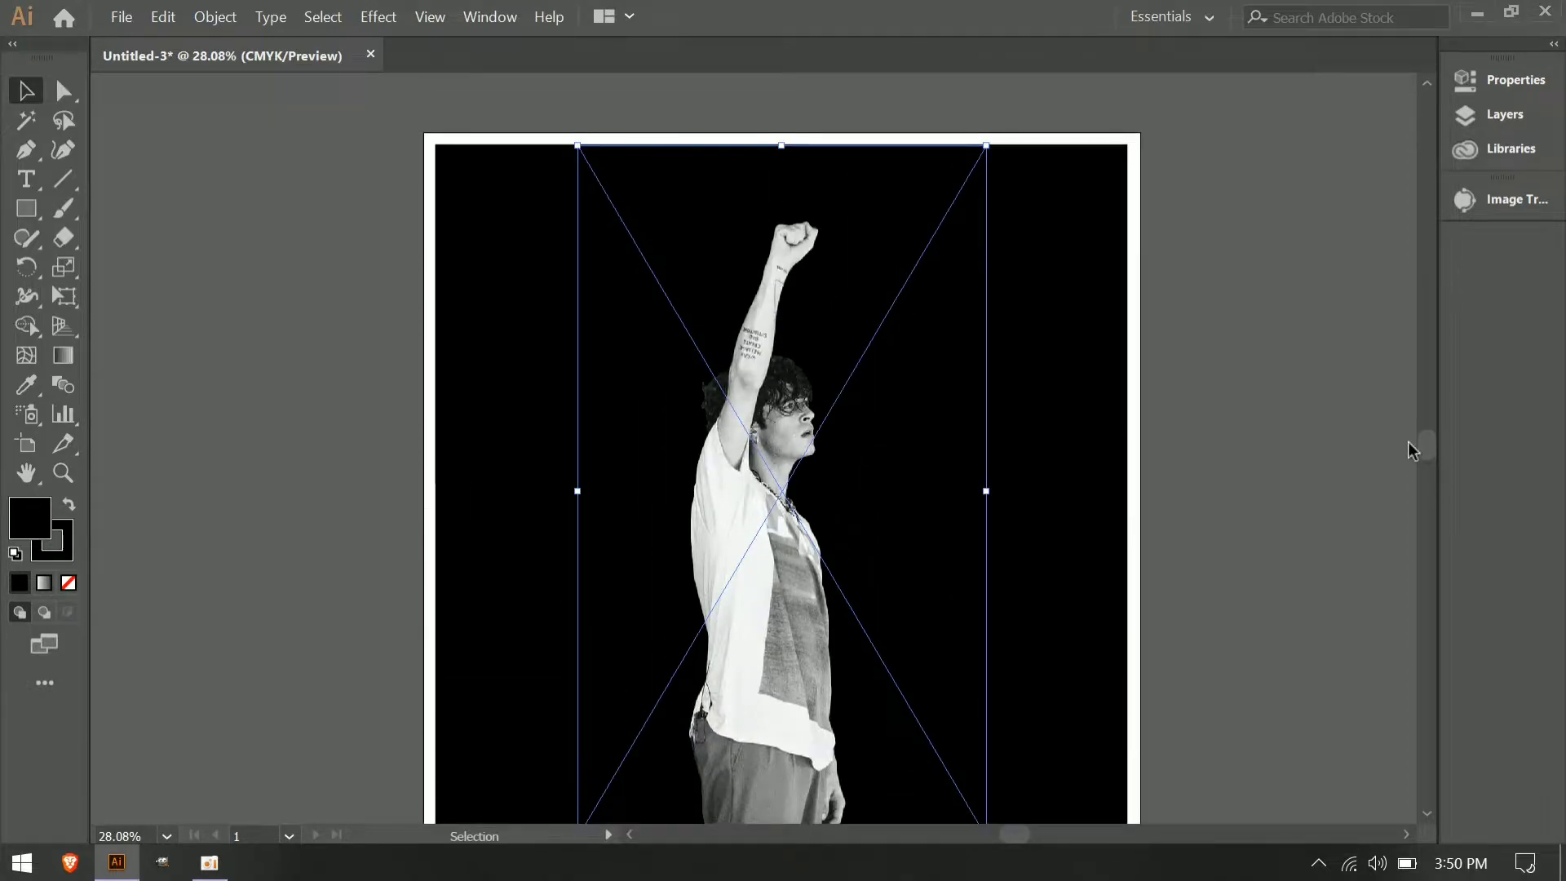
pyautogui.scroll(-3, 1431, 824)
pyautogui.click(1290, 662)
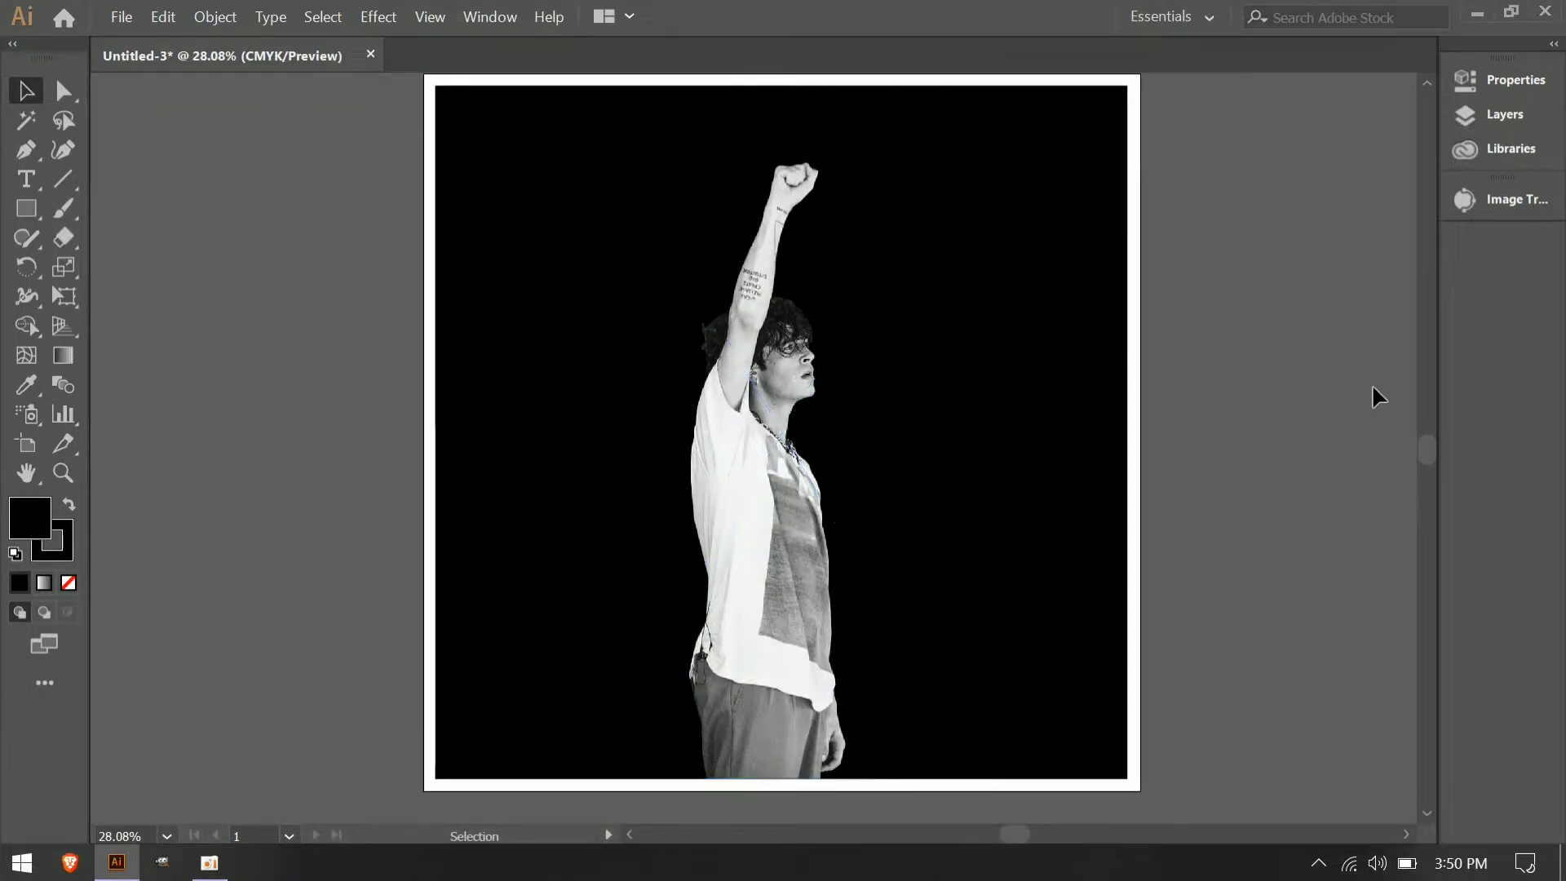
# Add the text "Matthew Healy" at 72 pt beside the artboard.
pyautogui.click(34, 184)
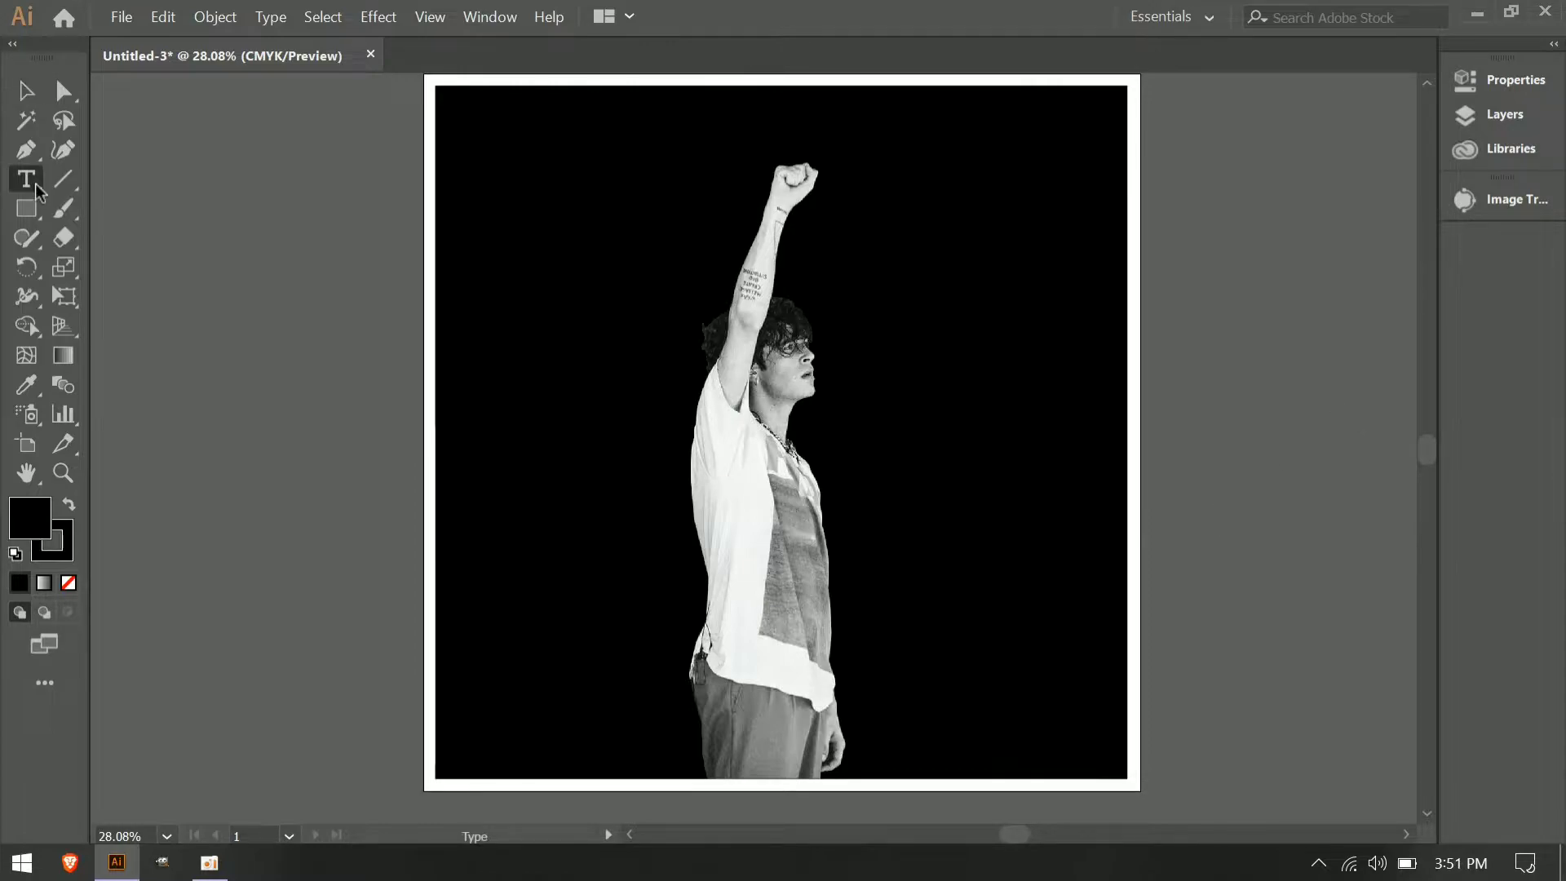
pyautogui.click(117, 244)
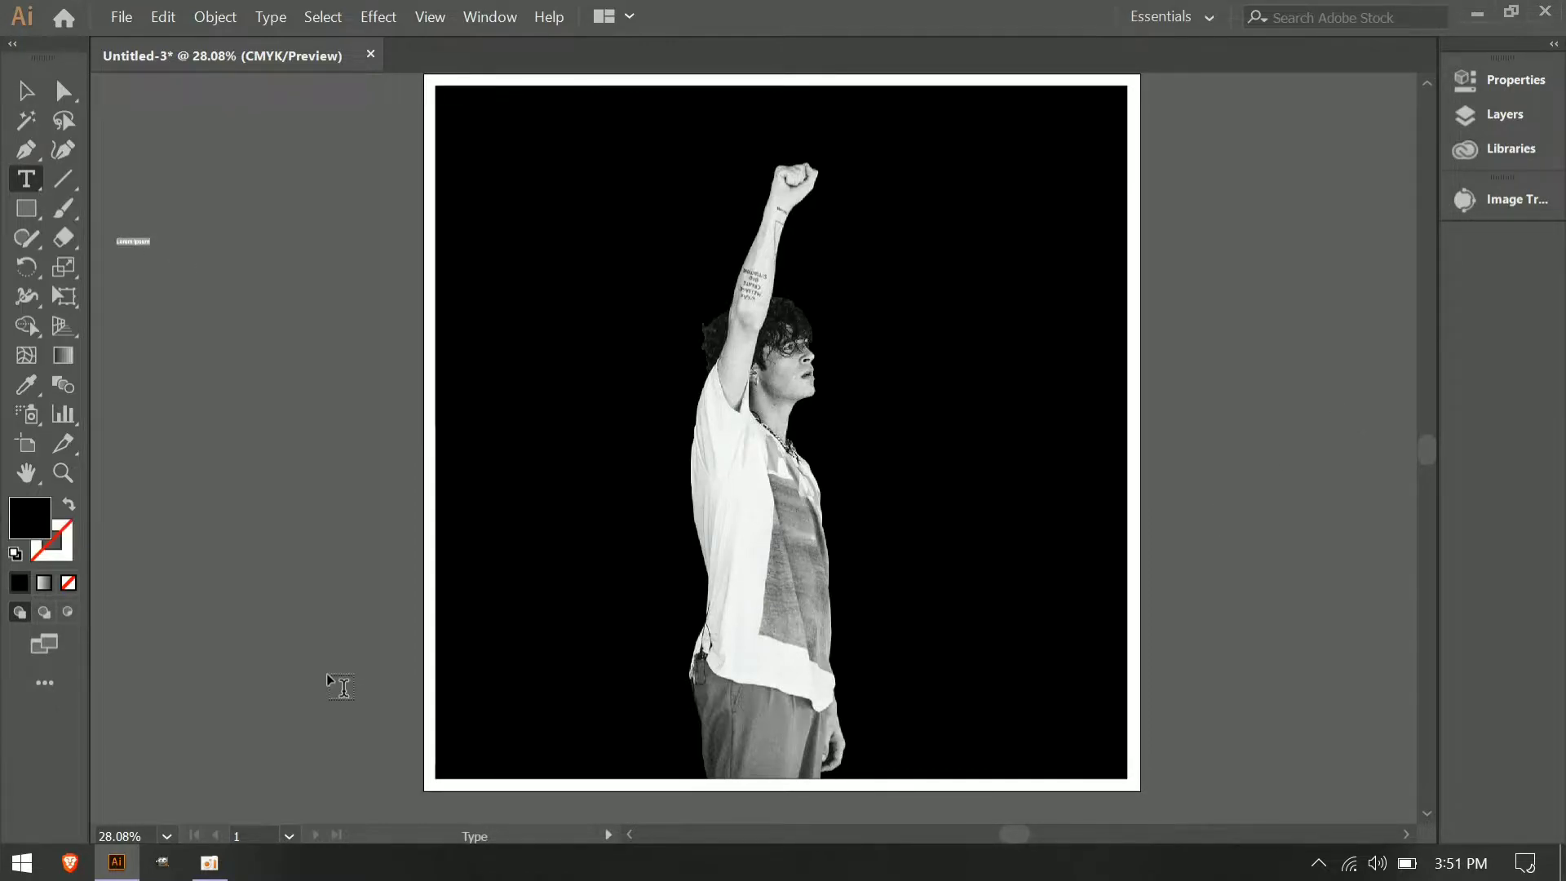
pyautogui.click(1500, 79)
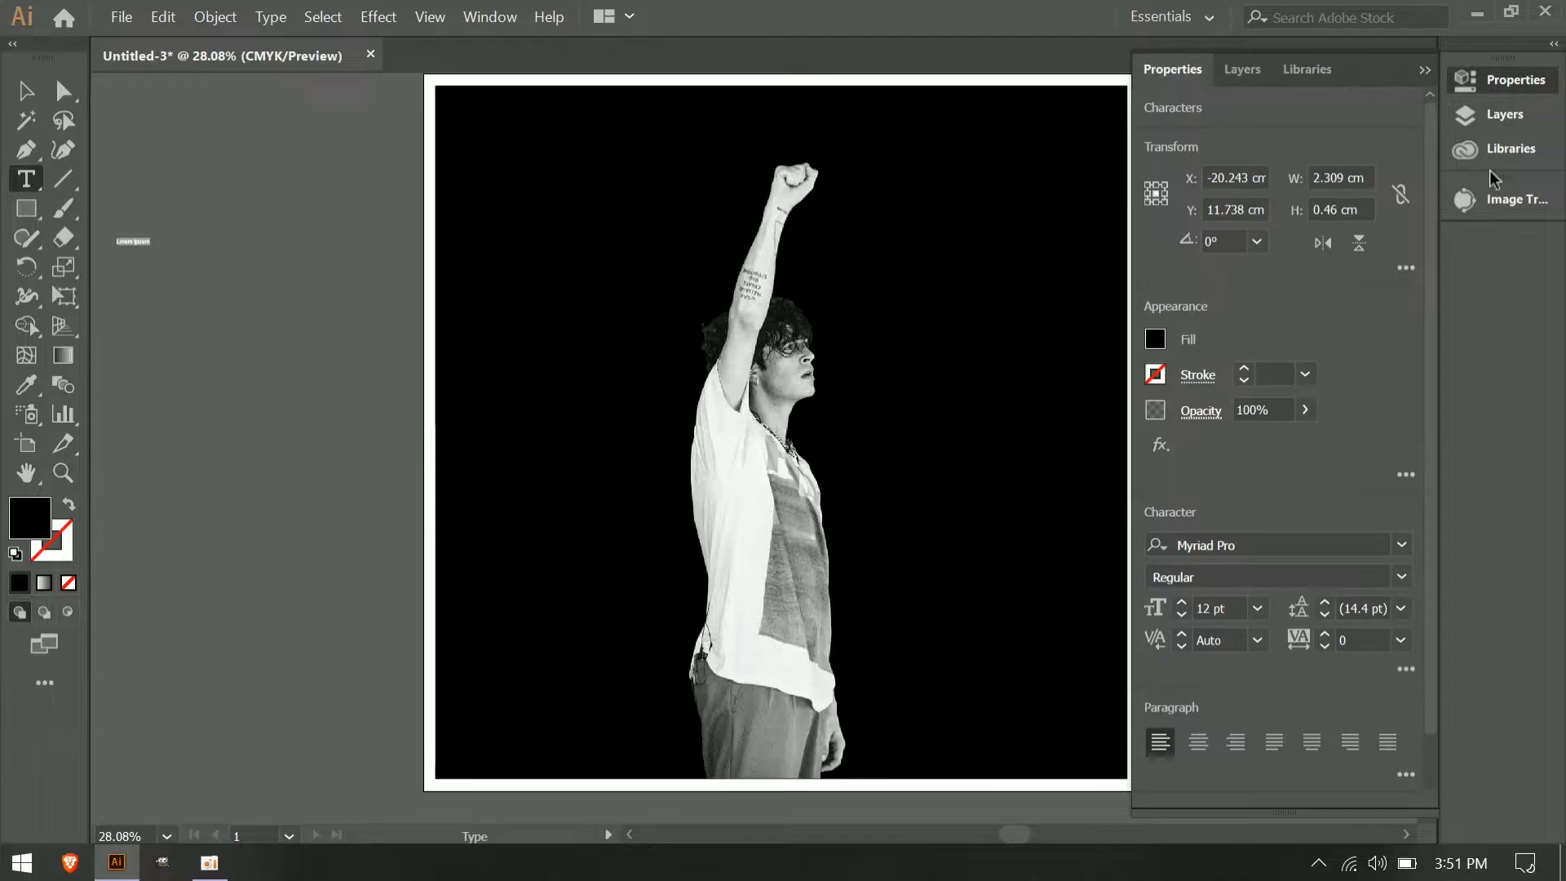
pyautogui.click(1258, 612)
pyautogui.click(1266, 576)
pyautogui.click(161, 238)
pyautogui.hotkey('ctrl', 'a')
pyautogui.write('M')
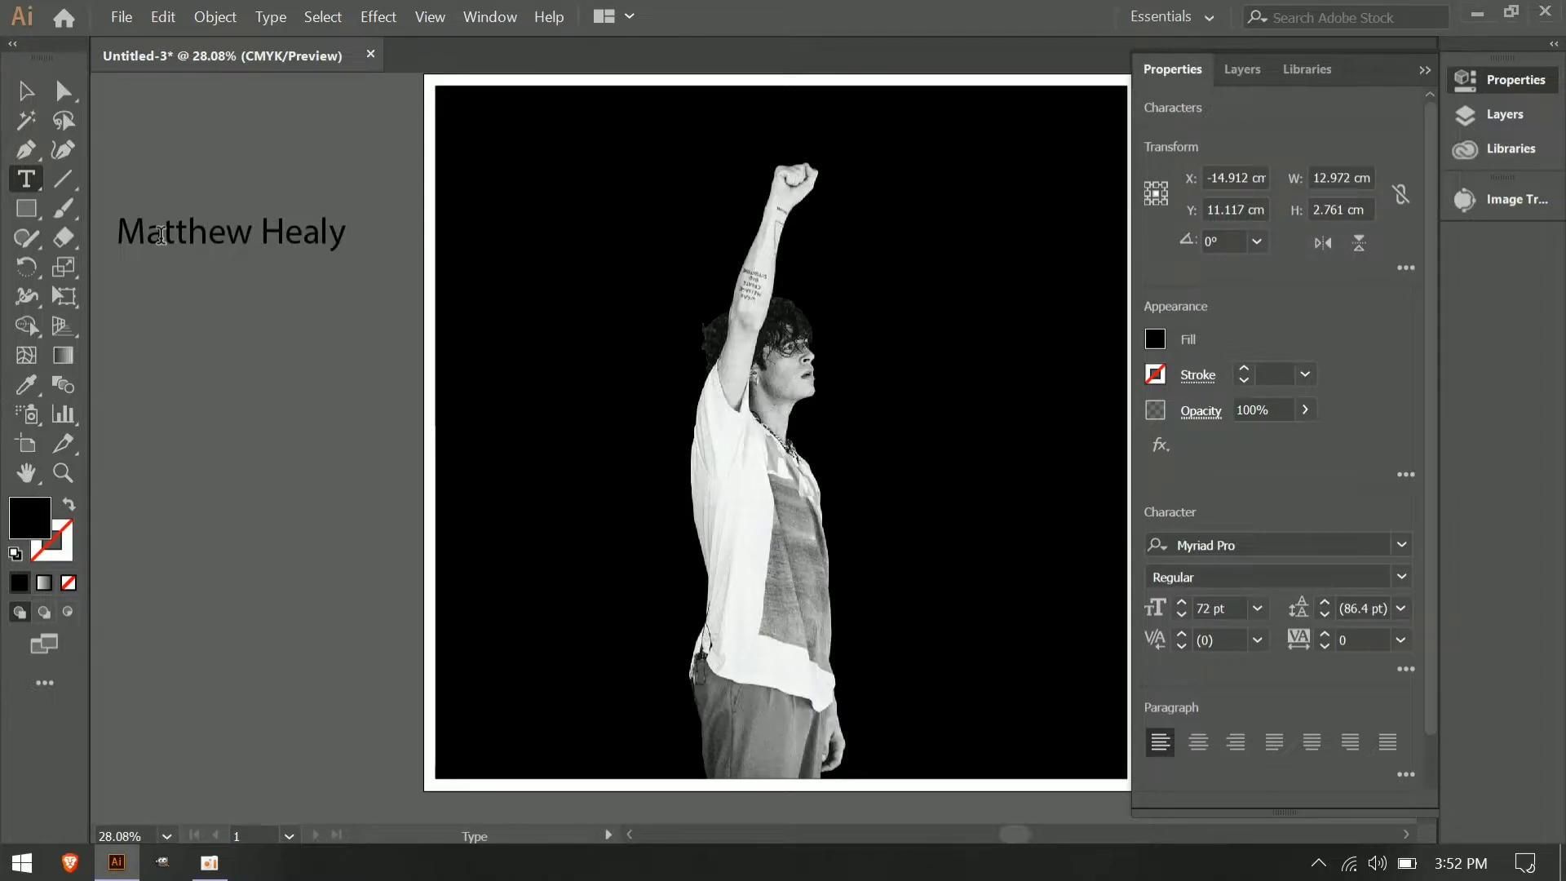
# Set the whole text's font to Old English Text MT.
pyautogui.hotkey('ctrl', 'a')
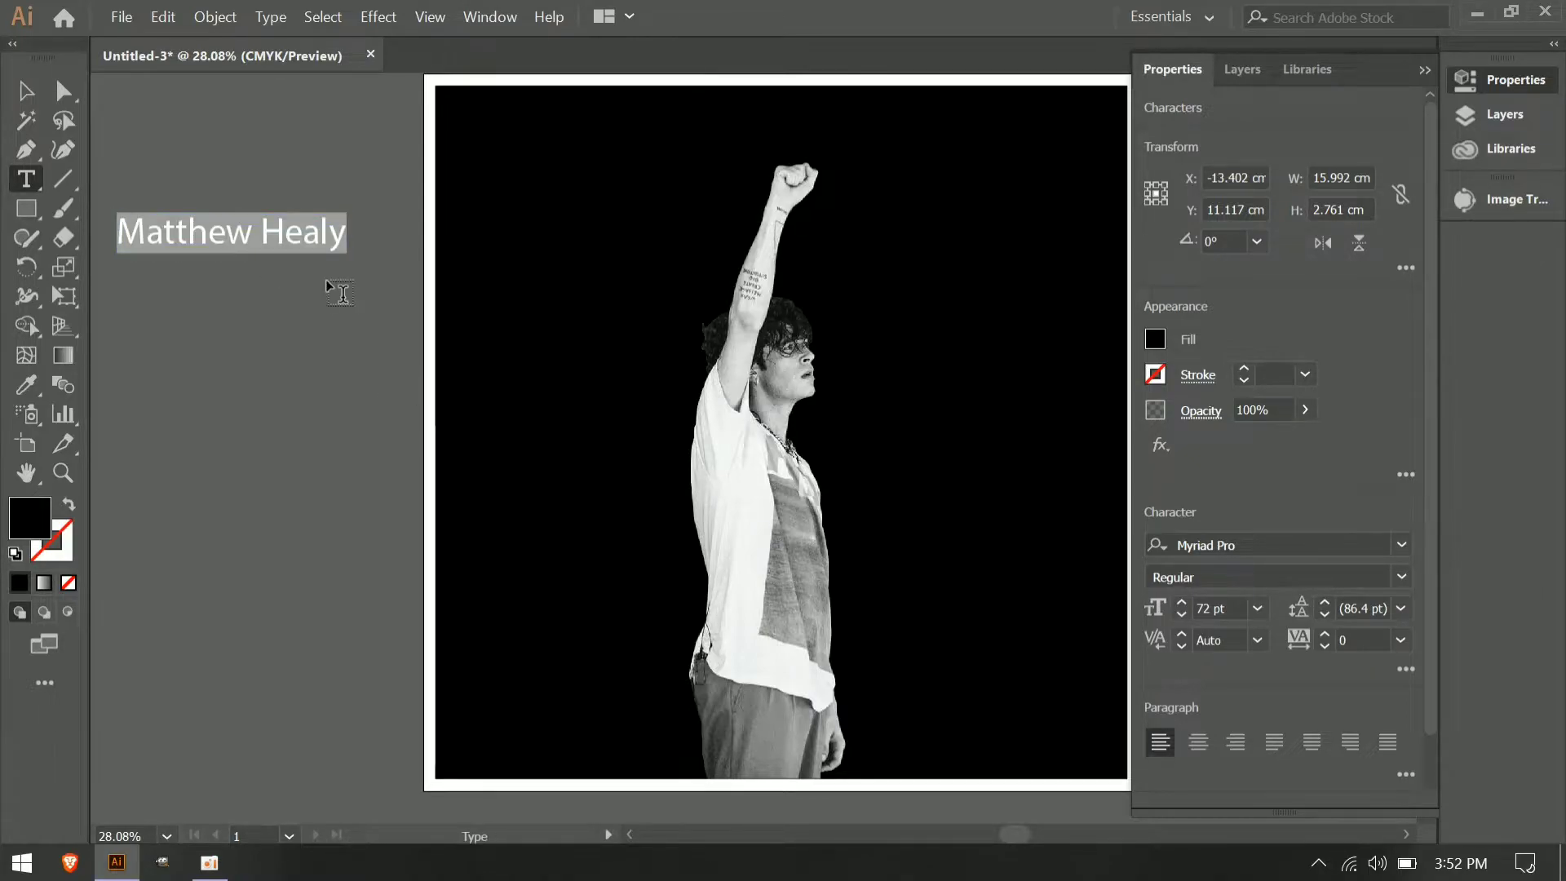
pyautogui.click(250, 245)
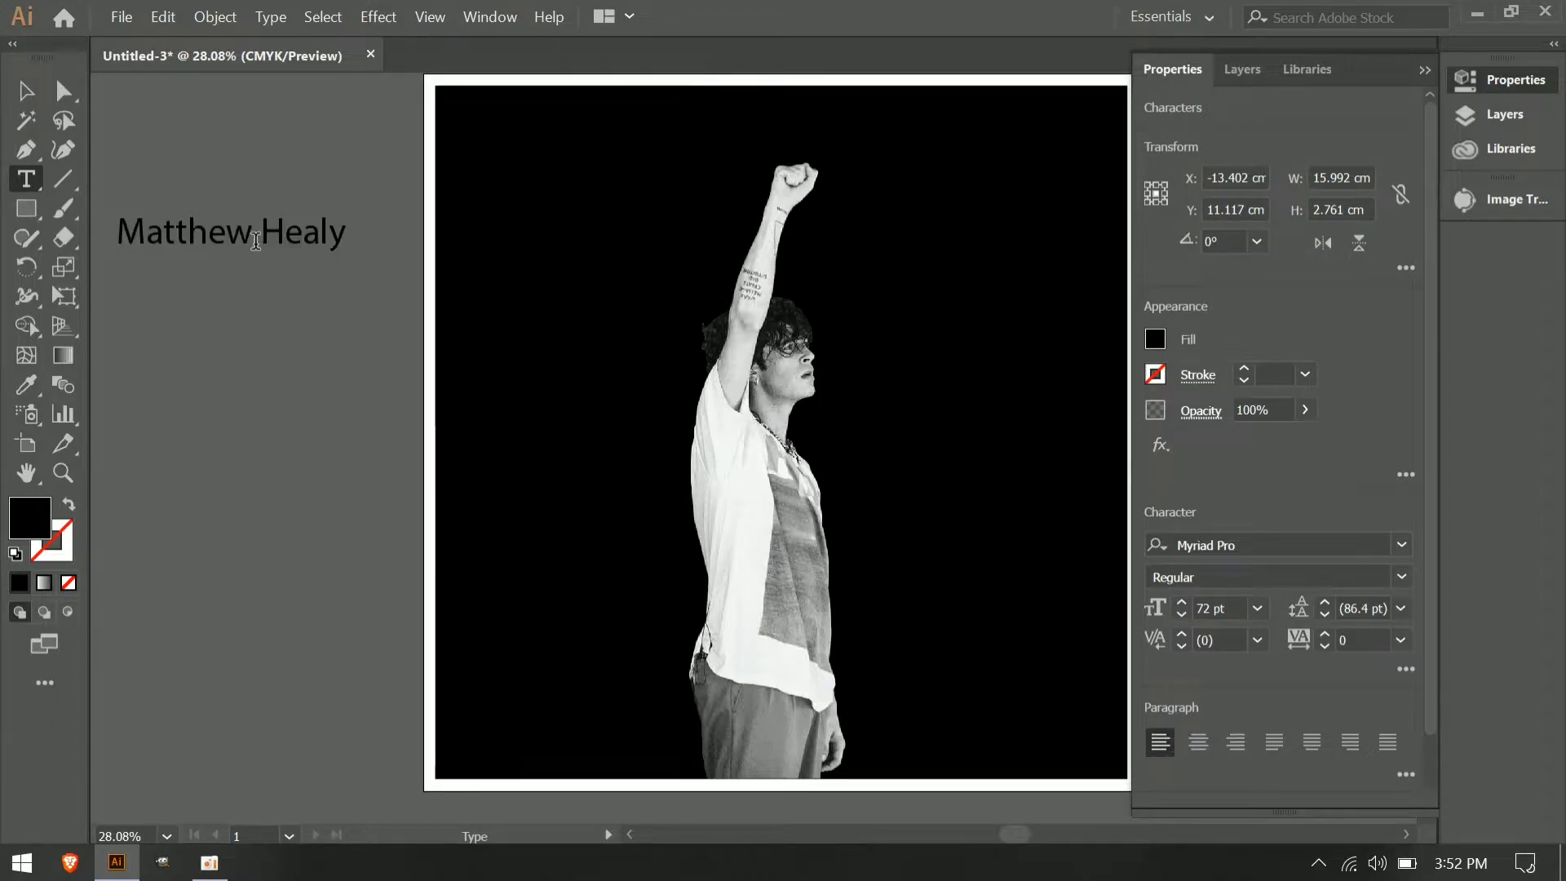
pyautogui.moveTo(123, 229); pyautogui.dragTo(337, 231)
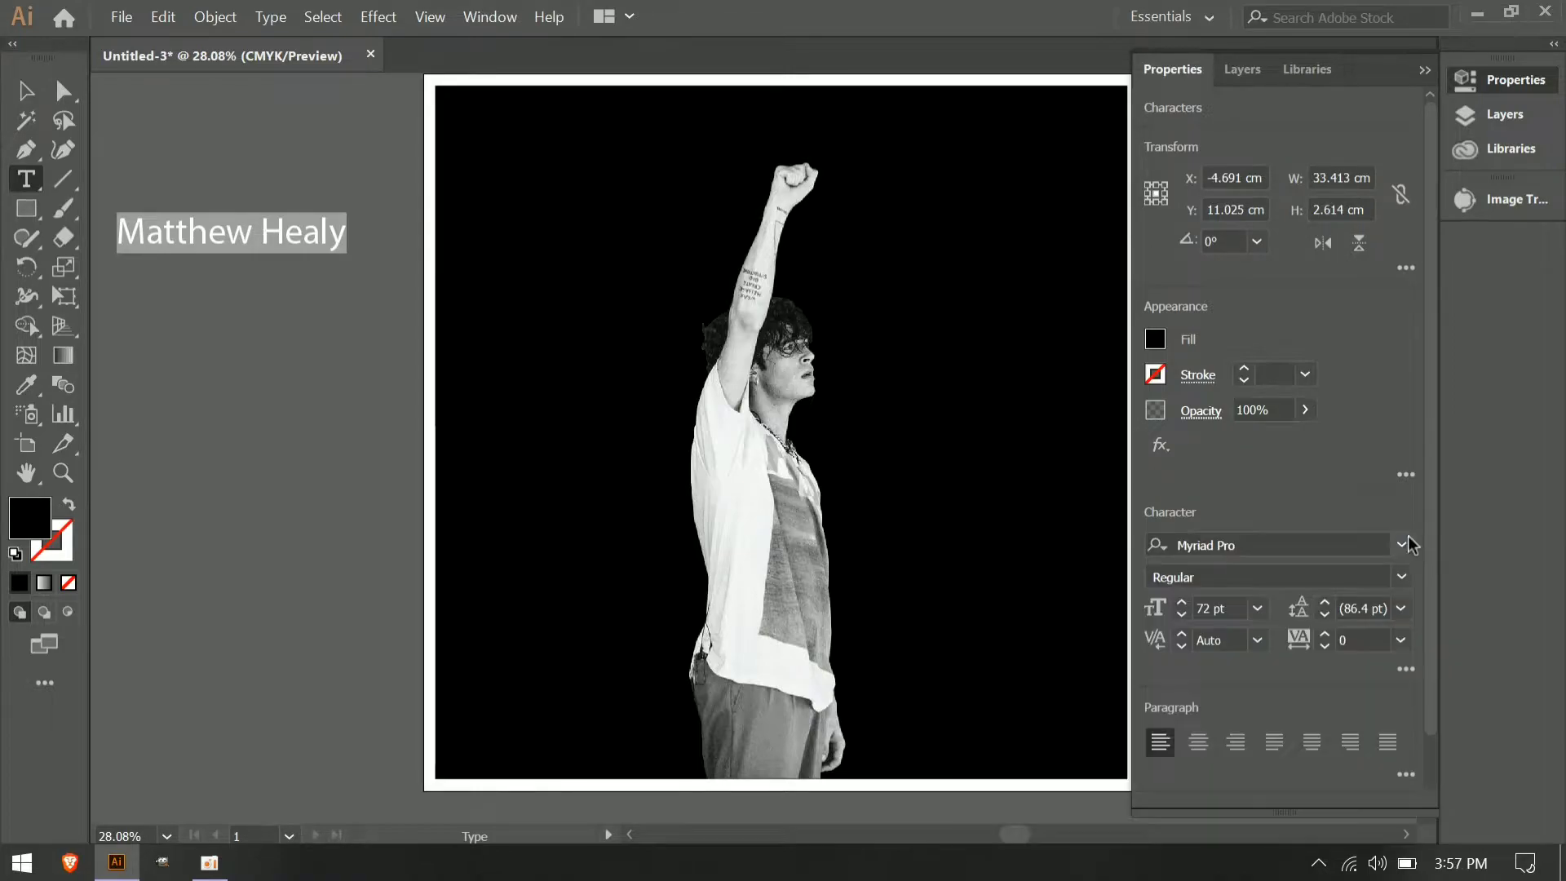
pyautogui.click(1273, 544)
pyautogui.write('old')
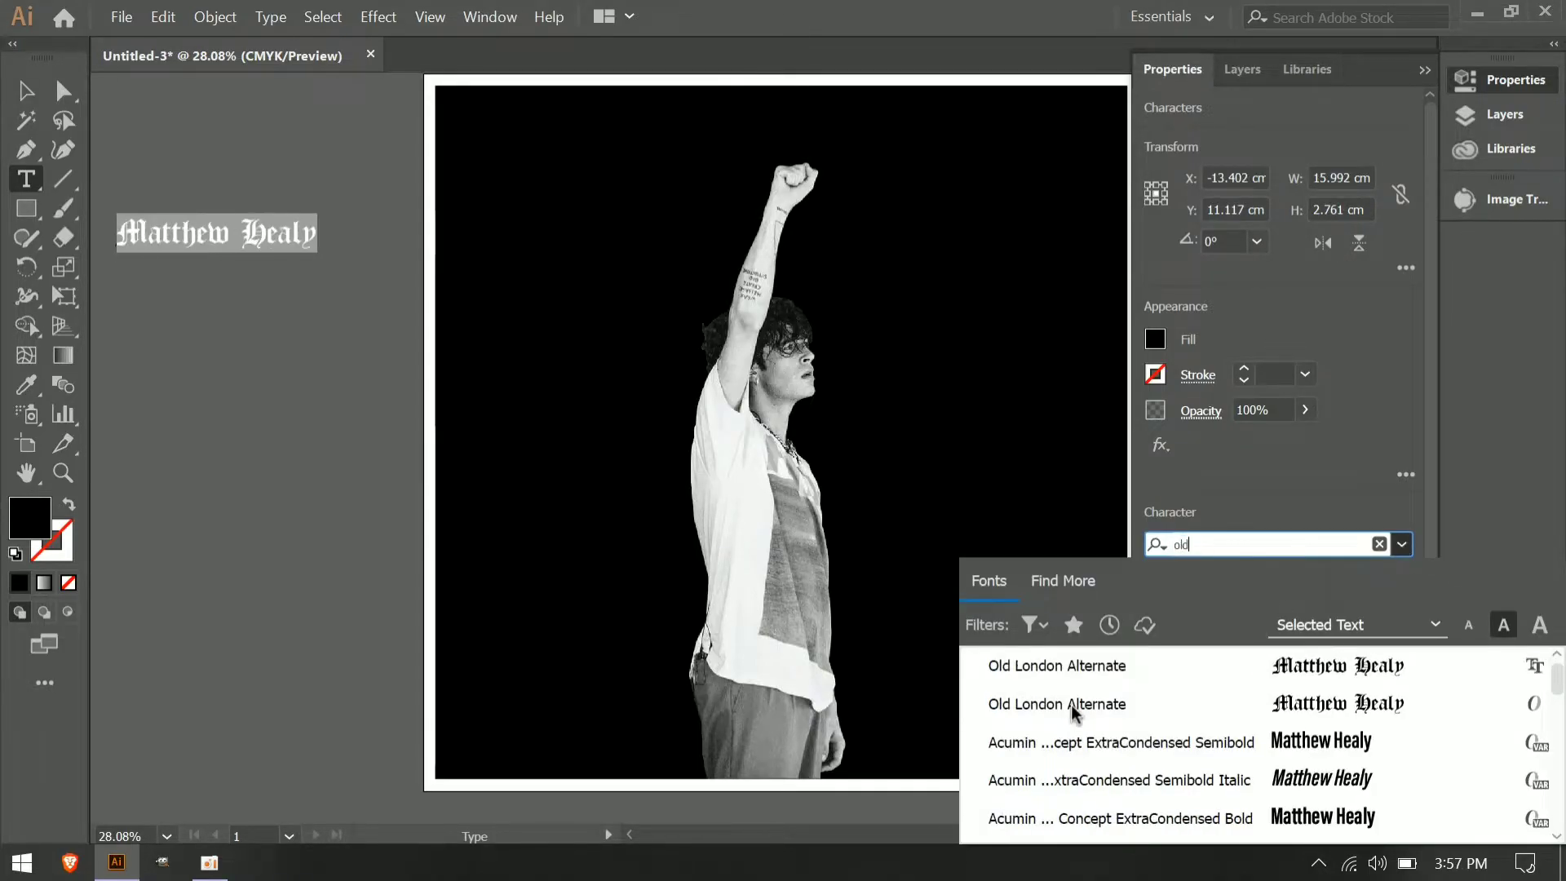
pyautogui.click(1122, 673)
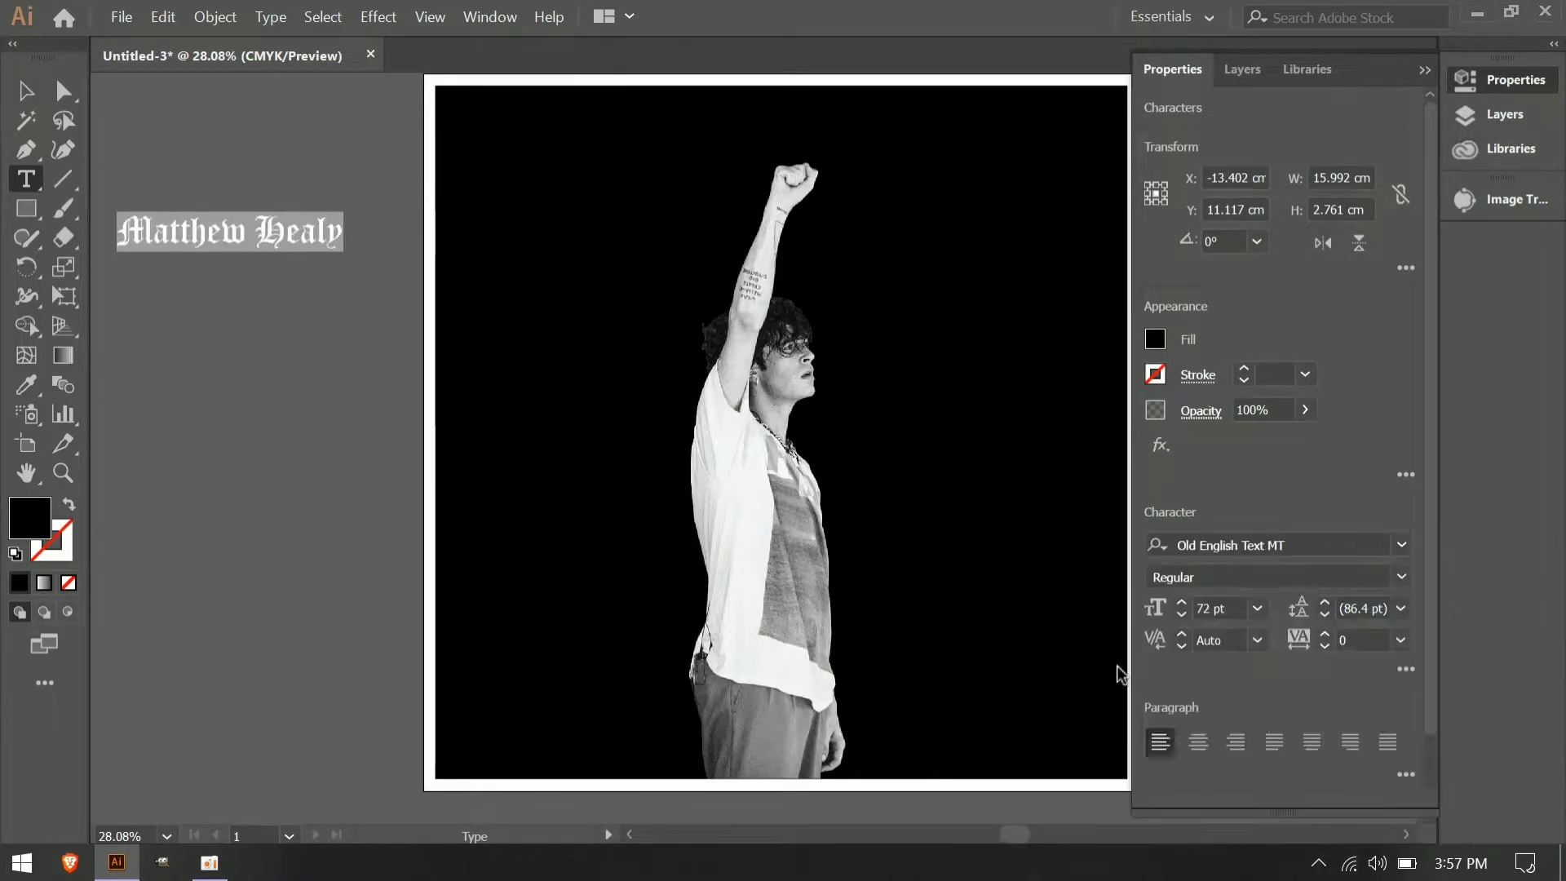
# Fill the text white and enlarge it across the upper part of the black square, about 43.4 cm wide.
pyautogui.click(26, 90)
pyautogui.click(233, 326)
pyautogui.click(256, 238)
pyautogui.click(1155, 339)
pyautogui.click(923, 427)
pyautogui.click(255, 372)
pyautogui.moveTo(263, 234)
pyautogui.mouseDown()
pyautogui.moveTo(601, 129)
pyautogui.moveTo(1106, 445)
pyautogui.mouseUp()
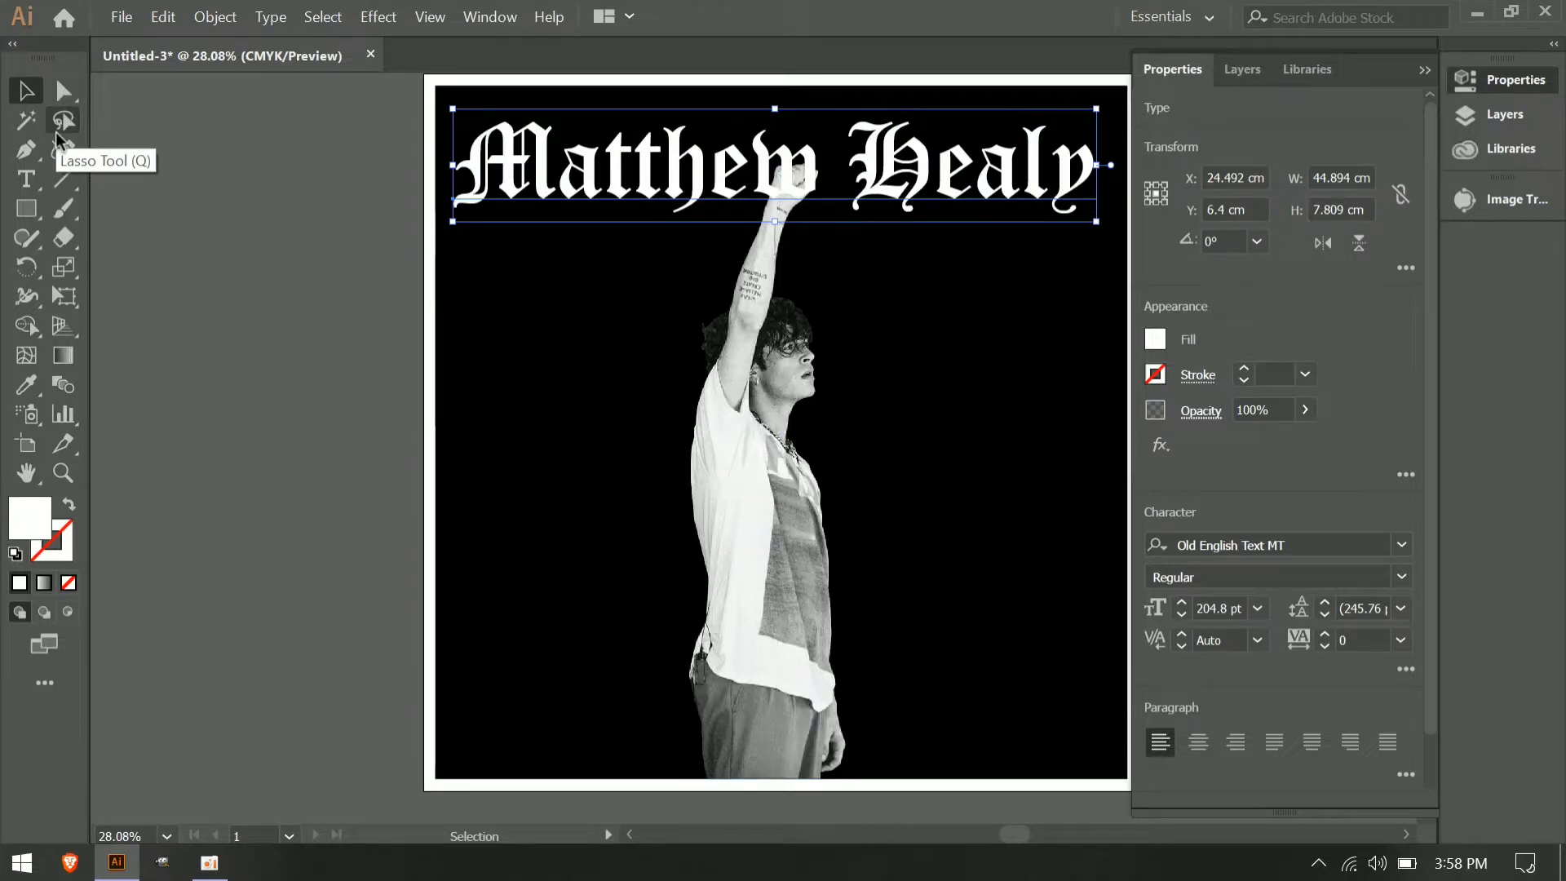
pyautogui.moveTo(452, 108); pyautogui.dragTo(475, 112)
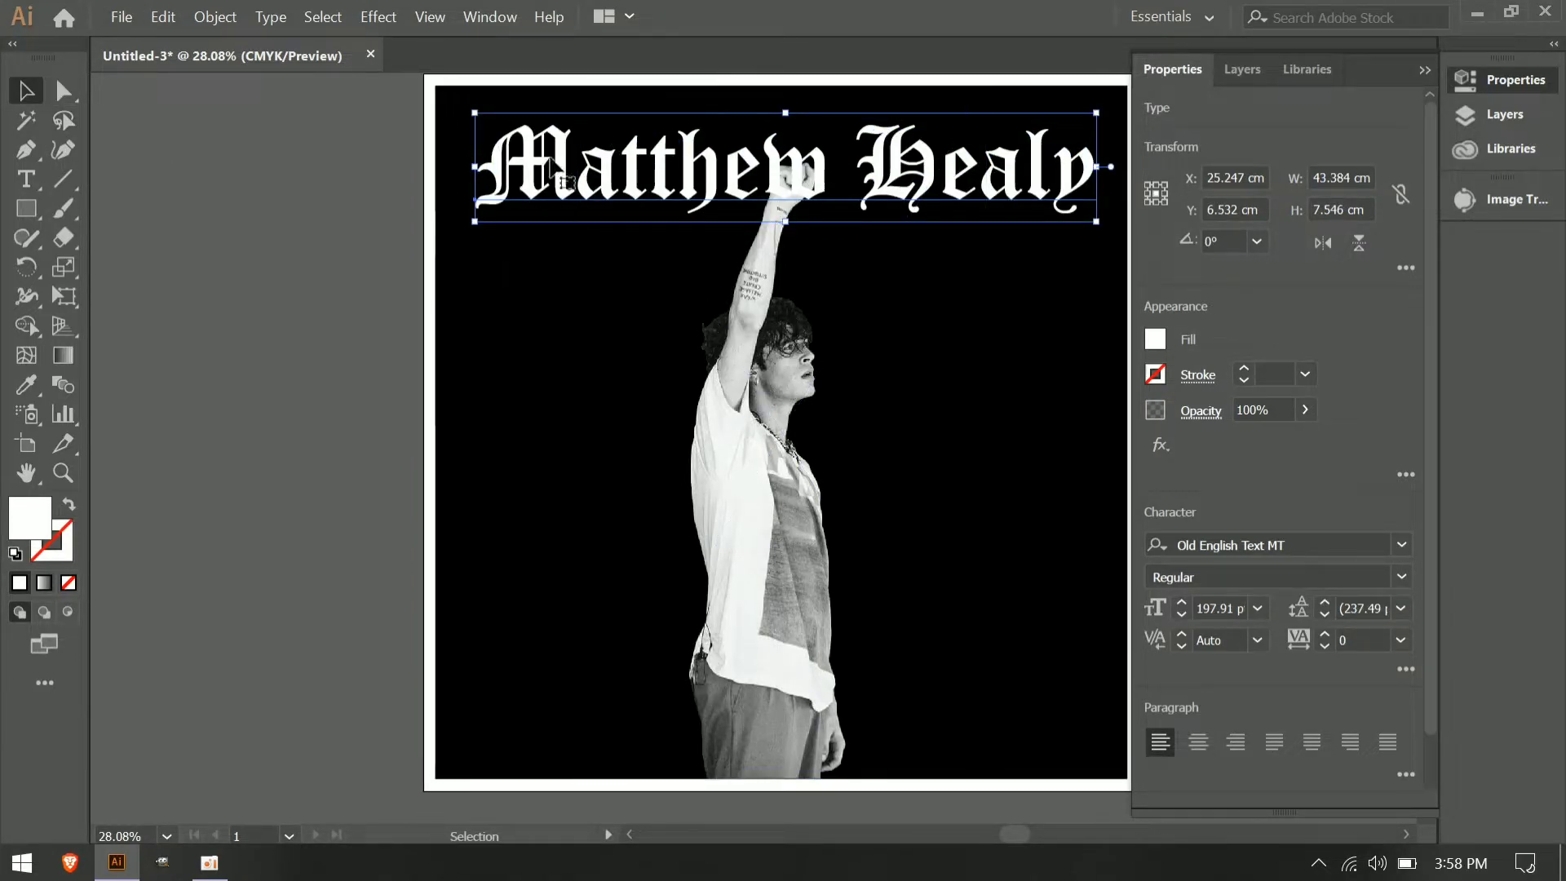
# Align the text's horizontal centre with the cutout and deselect them.
pyautogui.keyDown('shift'); pyautogui.click(763, 457); pyautogui.keyUp('shift')
pyautogui.click(1239, 552)
pyautogui.click(129, 256)
pyautogui.click(1425, 70)
# Duplicate the text straight down to make three evenly spaced copies below it.
pyautogui.click(918, 177)
pyautogui.moveTo(917, 177); pyautogui.dragTo(919, 457)
pyautogui.click(1323, 313)
# Remove the fill from the three lower text lines and give them a white 2 pt stroke.
pyautogui.moveTo(438, 245)
pyautogui.mouseDown()
pyautogui.moveTo(510, 286)
pyautogui.moveTo(529, 482)
pyautogui.mouseUp()
pyautogui.click(1513, 82)
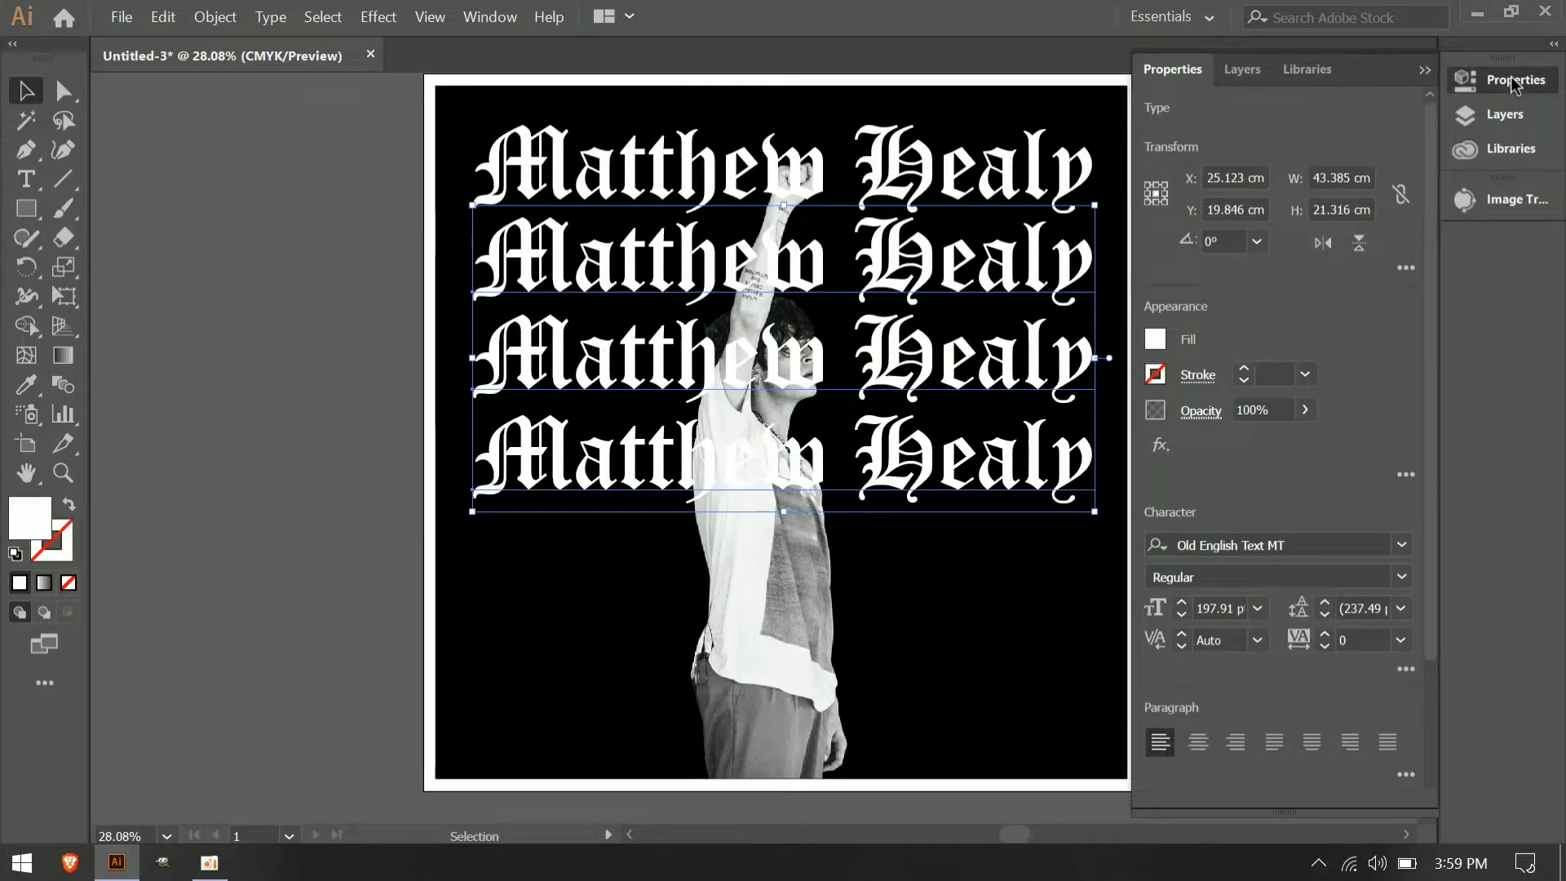
pyautogui.click(1155, 339)
pyautogui.click(893, 420)
pyautogui.click(1155, 374)
pyautogui.click(917, 455)
pyautogui.click(1304, 374)
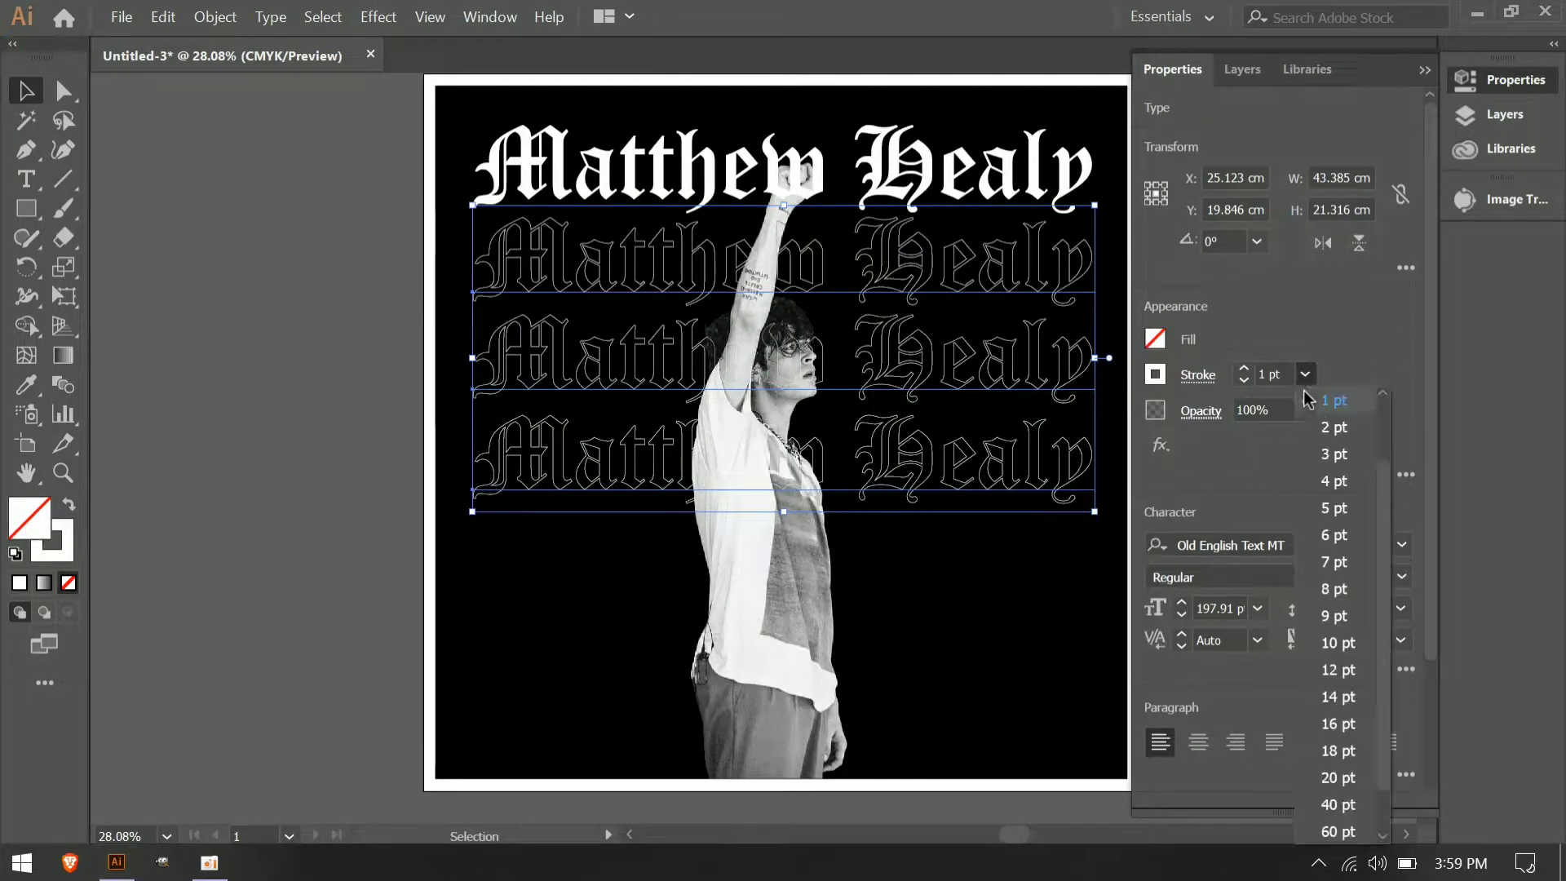
pyautogui.click(1329, 424)
# Bring the cutout to the front, followed by the uppermost text line so it overlaps the fist.
pyautogui.rightClick(760, 275)
pyautogui.moveTo(962, 360)
pyautogui.click(1069, 359)
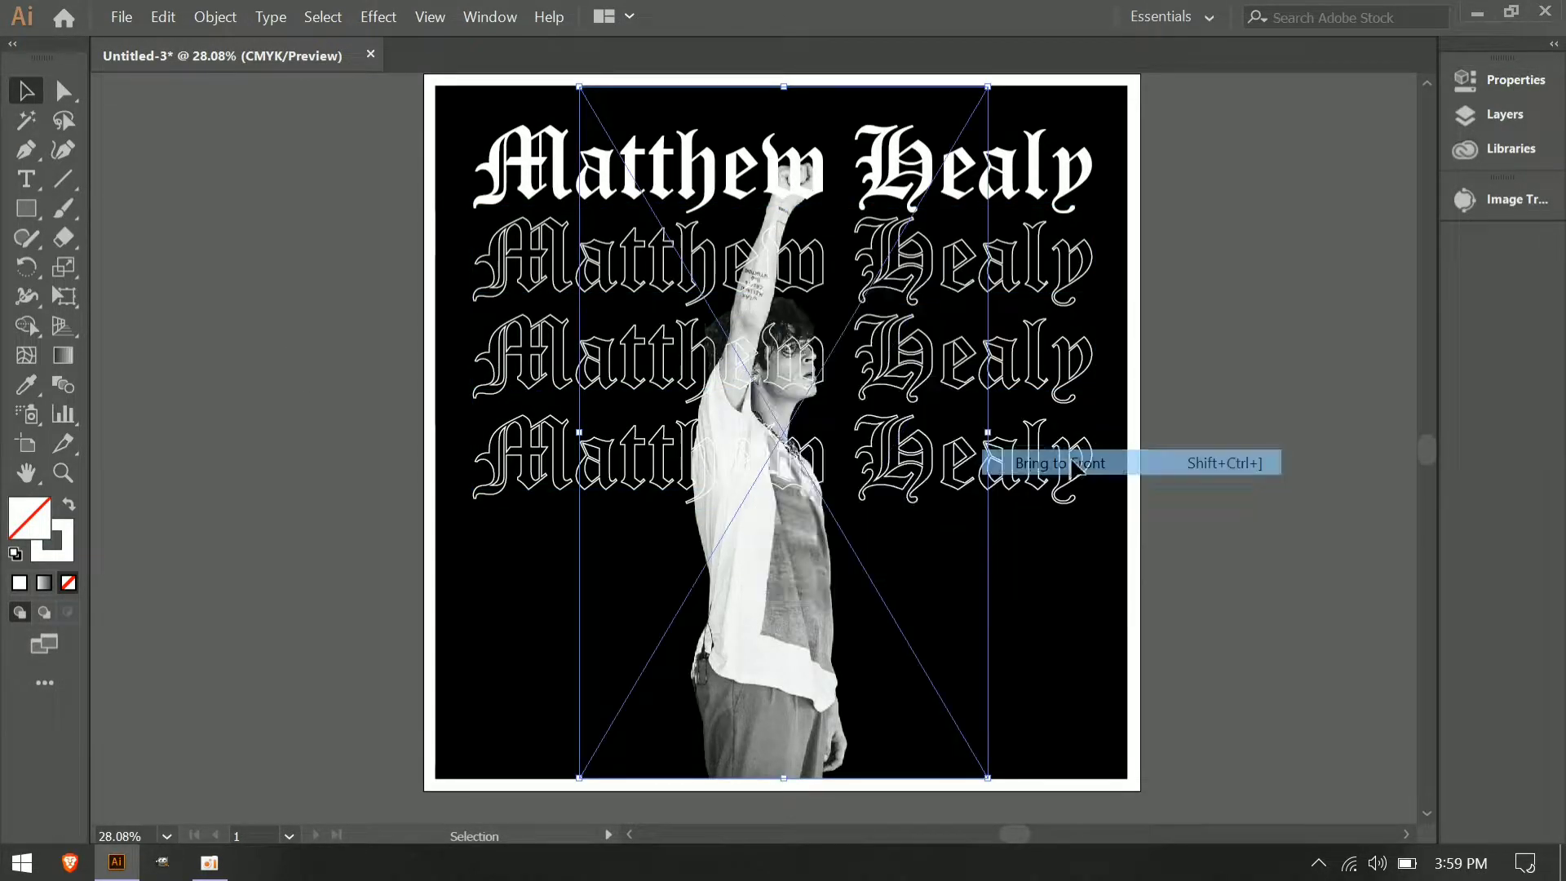
pyautogui.click(926, 194)
pyautogui.click(1023, 187)
pyautogui.rightClick(1020, 186)
pyautogui.moveTo(1101, 506)
pyautogui.click(922, 508)
# Fill the uppermost text line with the red swatch C=15 M=100 Y=90 K=10.
pyautogui.click(1515, 79)
pyautogui.click(1155, 339)
pyautogui.click(1078, 426)
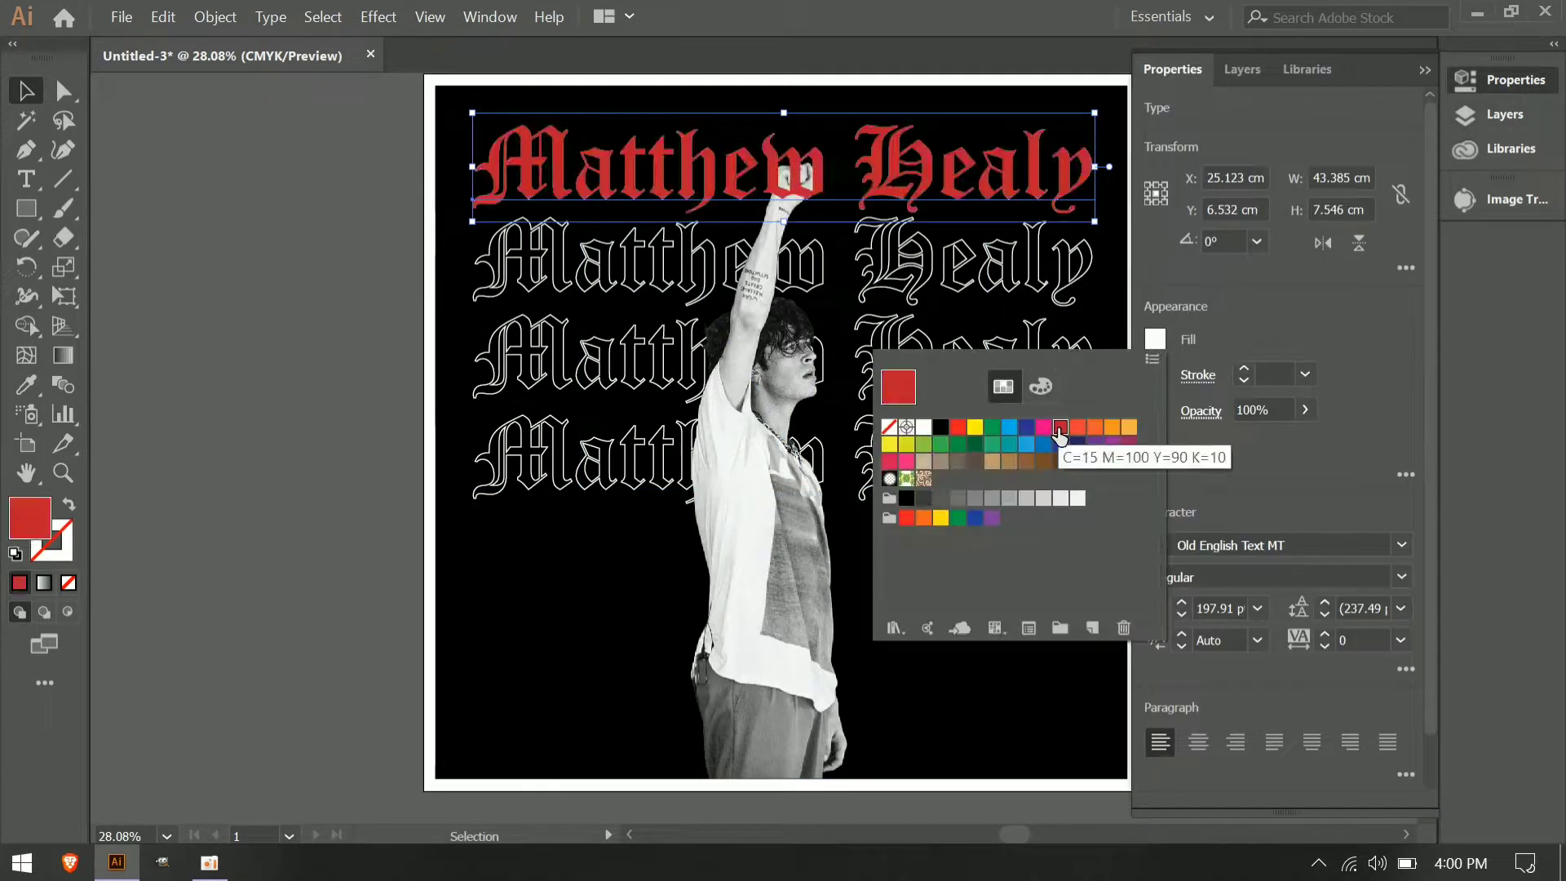
pyautogui.click(1060, 427)
pyautogui.click(234, 535)
pyautogui.click(1424, 70)
# Give the uppermost text line a matching red stroke.
pyautogui.click(1285, 214)
pyautogui.click(1072, 191)
pyautogui.click(1515, 79)
pyautogui.click(1155, 373)
pyautogui.click(1046, 447)
pyautogui.click(1353, 422)
pyautogui.click(273, 325)
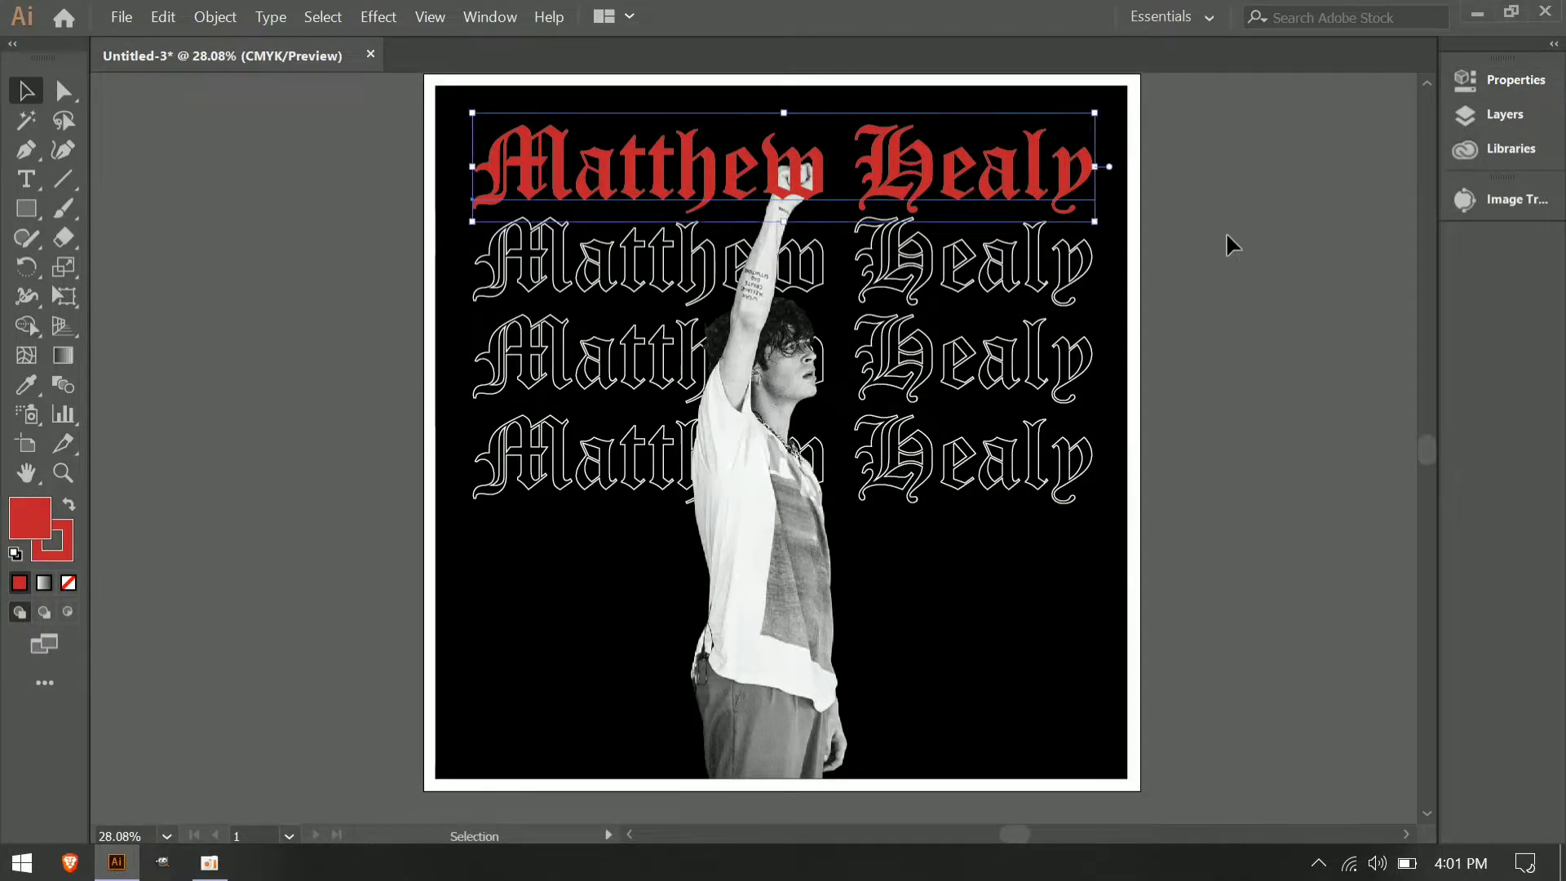
# Add another "Matthew Healy" text on the empty canvas beside the artboard.
pyautogui.click(631, 835)
pyautogui.click(27, 179)
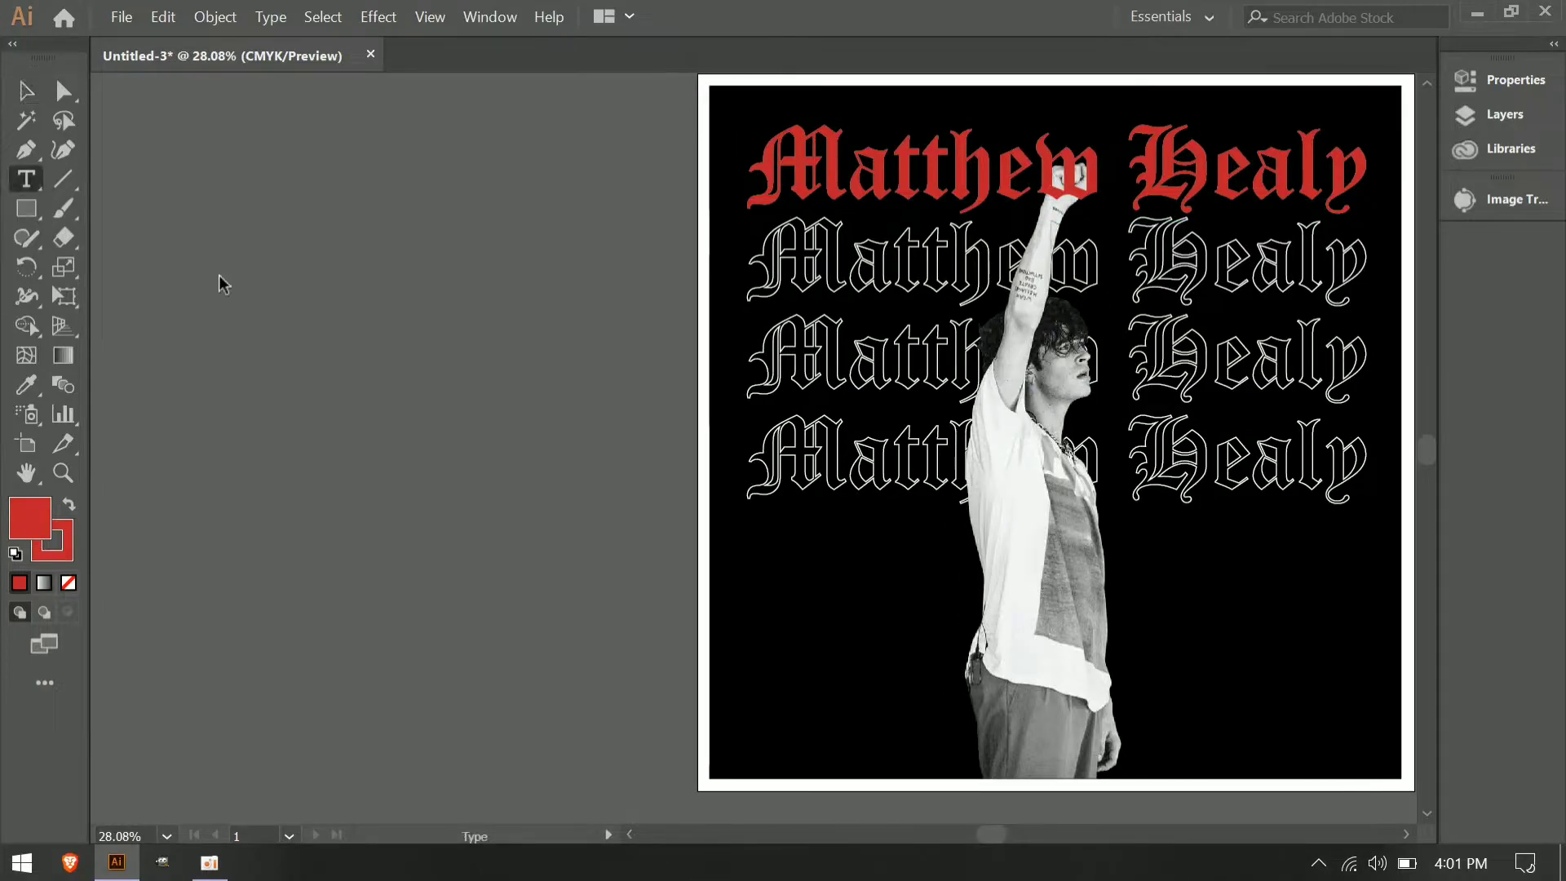
pyautogui.click(215, 229)
pyautogui.write('MA')
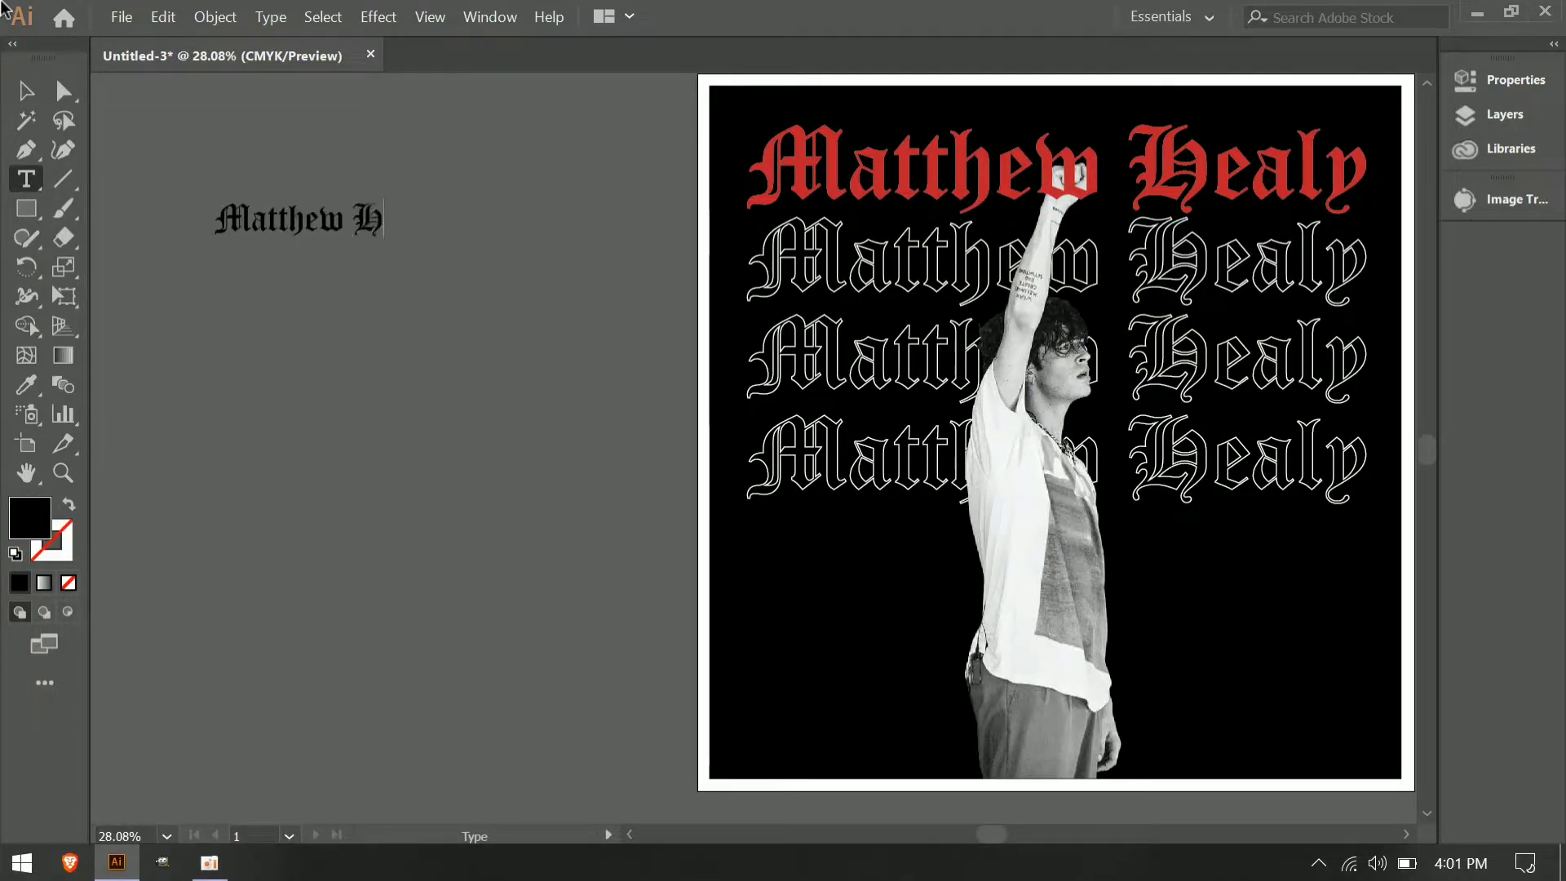
pyautogui.hotkey('ctrl', 'a')
# Draw a wide ellipse about 29 x 15 cm beneath the new text beside the artboard.
pyautogui.click(27, 239)
pyautogui.moveTo(274, 320); pyautogui.dragTo(314, 321)
pyautogui.click(26, 92)
pyautogui.rightClick(30, 187)
pyautogui.click(122, 238)
pyautogui.click(234, 372)
pyautogui.hotkey('ctrl', 'a')
pyautogui.write('Ma')
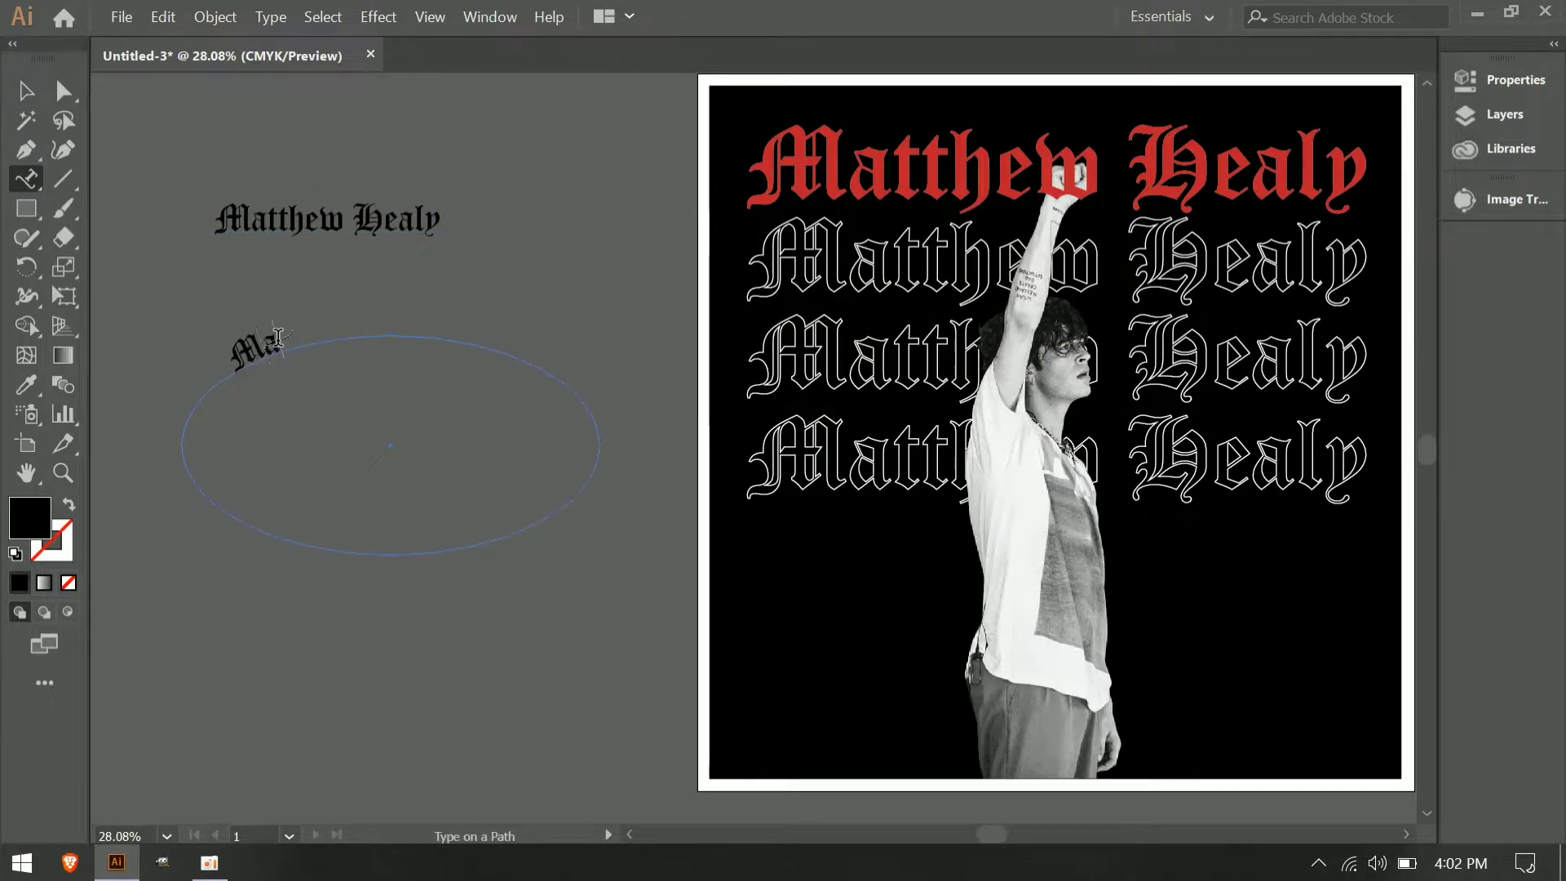
pyautogui.press('Escape')
# Slide the text along the ellipse to centre it on the upper arc and move it higher on the canvas.
pyautogui.scroll(3, 245, 359)
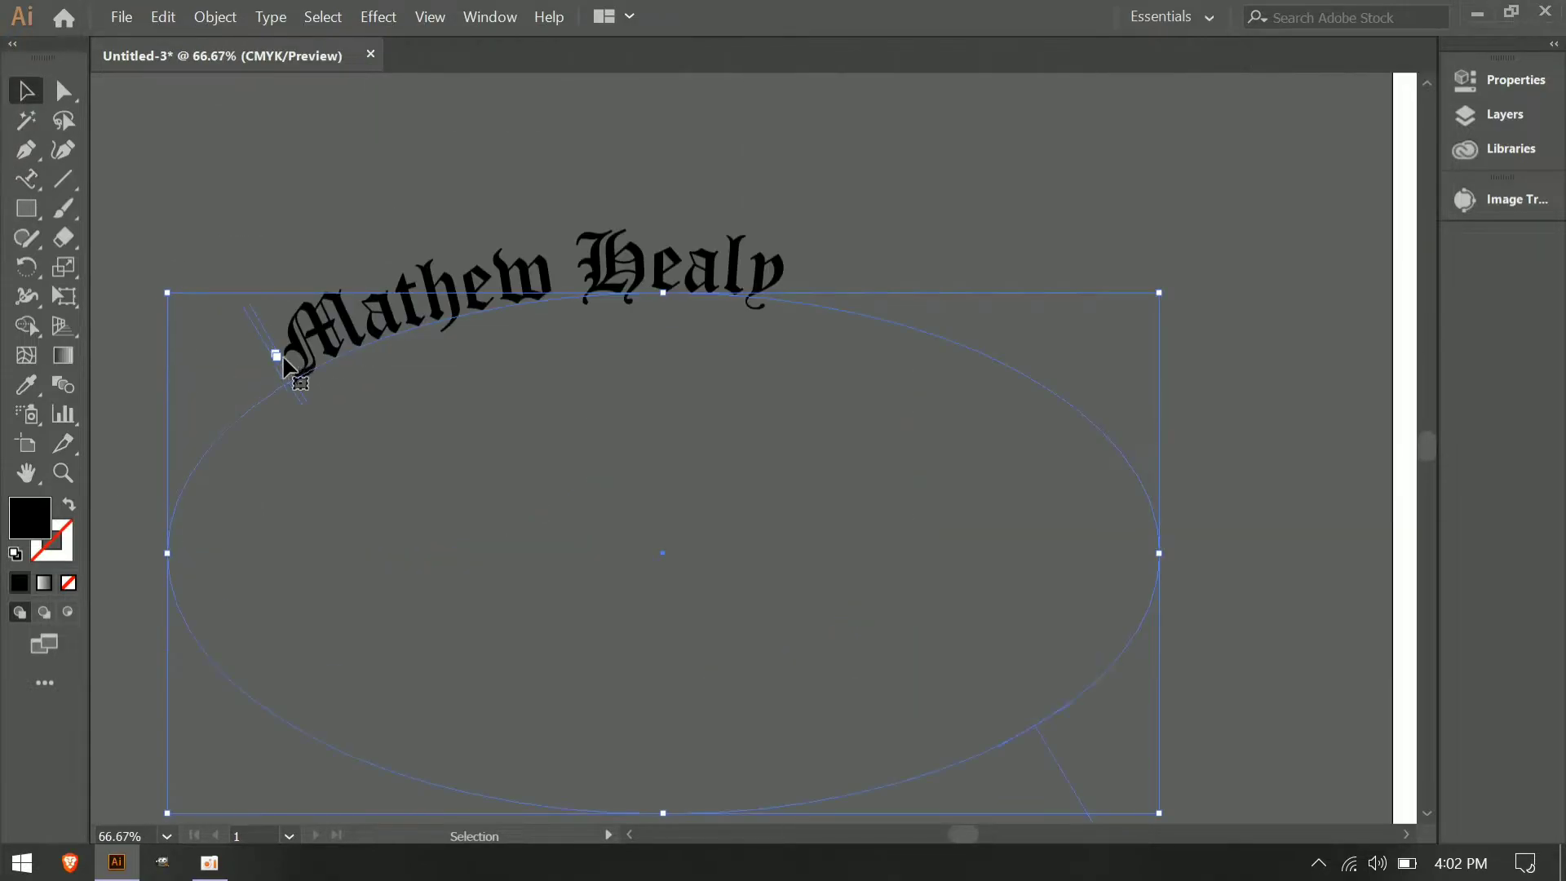
pyautogui.moveTo(278, 356); pyautogui.dragTo(402, 330)
pyautogui.click(675, 325)
pyautogui.scroll(-3, 675, 324)
pyautogui.moveTo(673, 320); pyautogui.dragTo(619, 129)
# Duplicate the poster artwork beside the artboard and delete the copy's four text lines.
pyautogui.click(823, 254)
pyautogui.moveTo(1057, 554); pyautogui.dragTo(611, 507)
pyautogui.click(530, 218)
pyautogui.press('Delete')
pyautogui.moveTo(383, 98); pyautogui.dragTo(534, 436)
pyautogui.keyDown('shift'); pyautogui.click(581, 507); pyautogui.keyUp('shift')
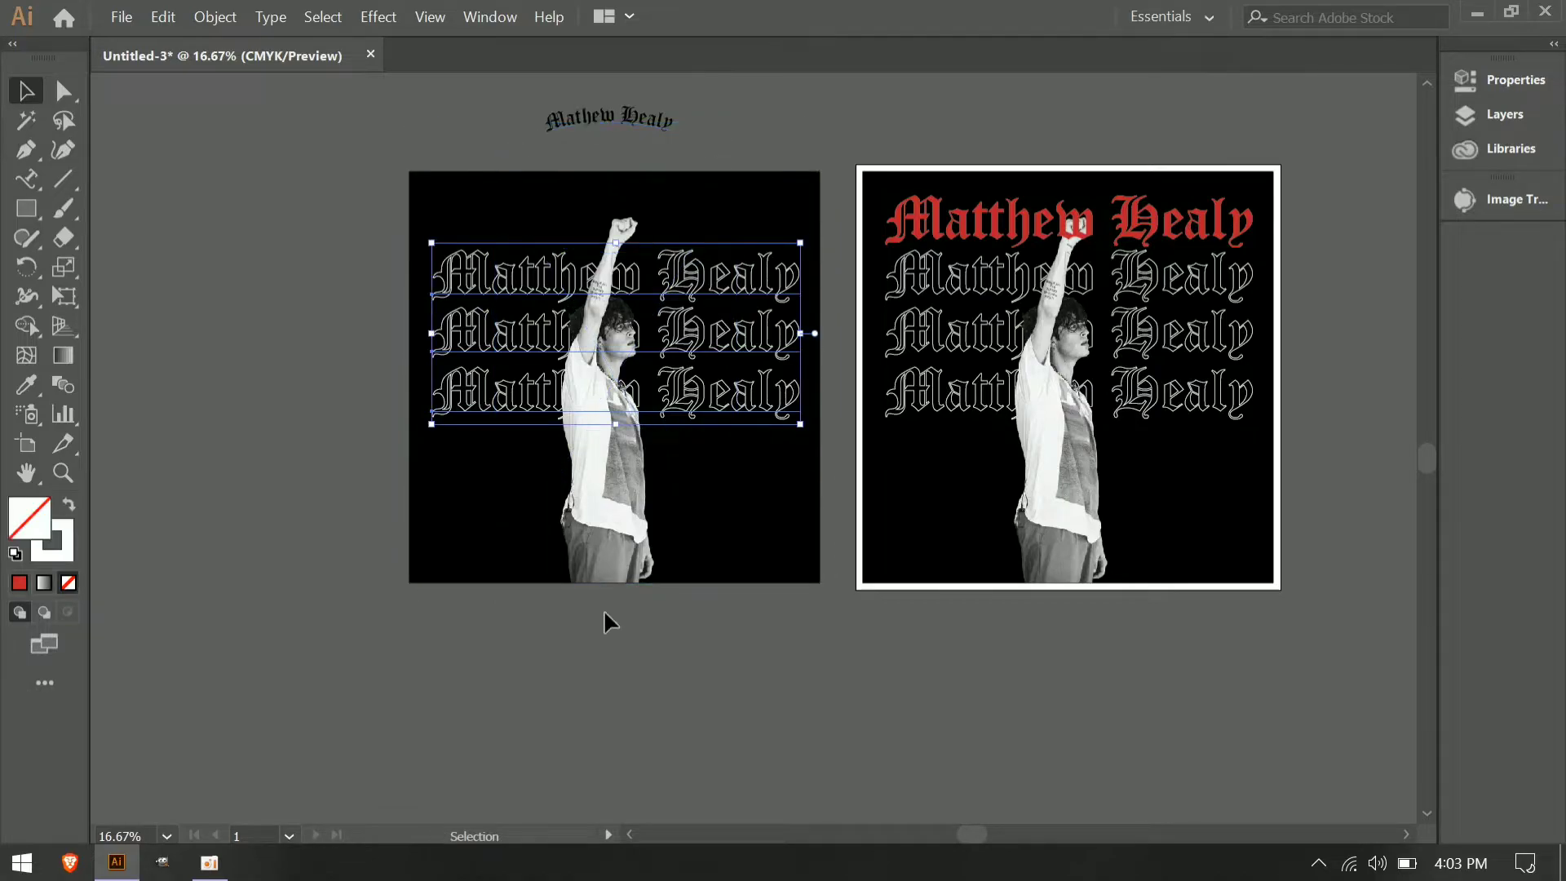
pyautogui.press('Delete')
# Give the arched text the poster headline's red as both fill and stroke.
pyautogui.click(554, 125)
pyautogui.click(1499, 79)
pyautogui.click(1155, 338)
pyautogui.click(948, 429)
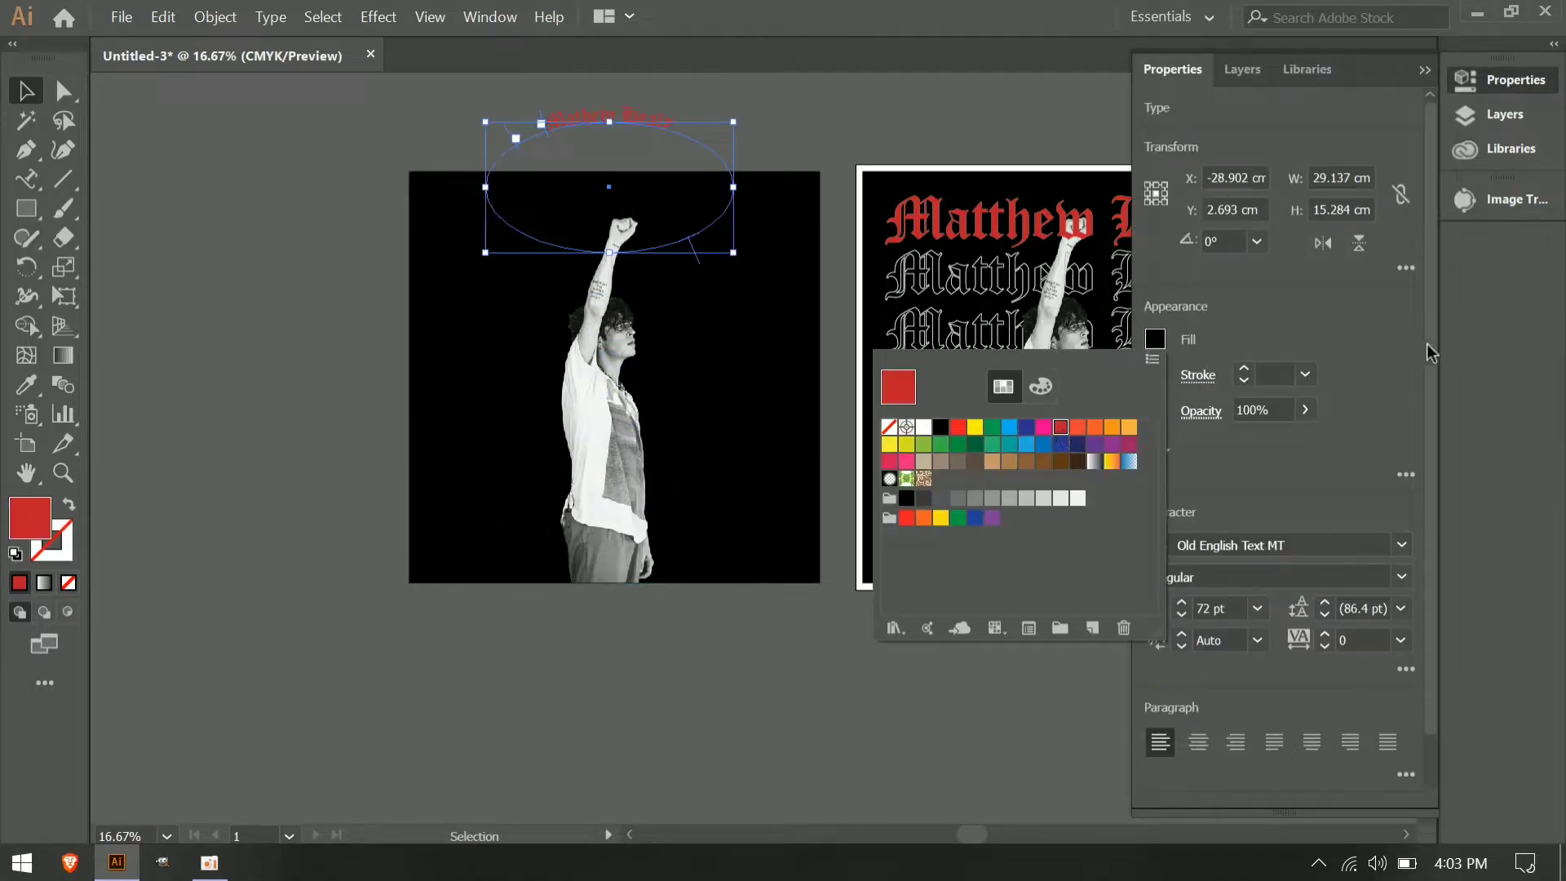
pyautogui.click(1155, 375)
pyautogui.click(1060, 461)
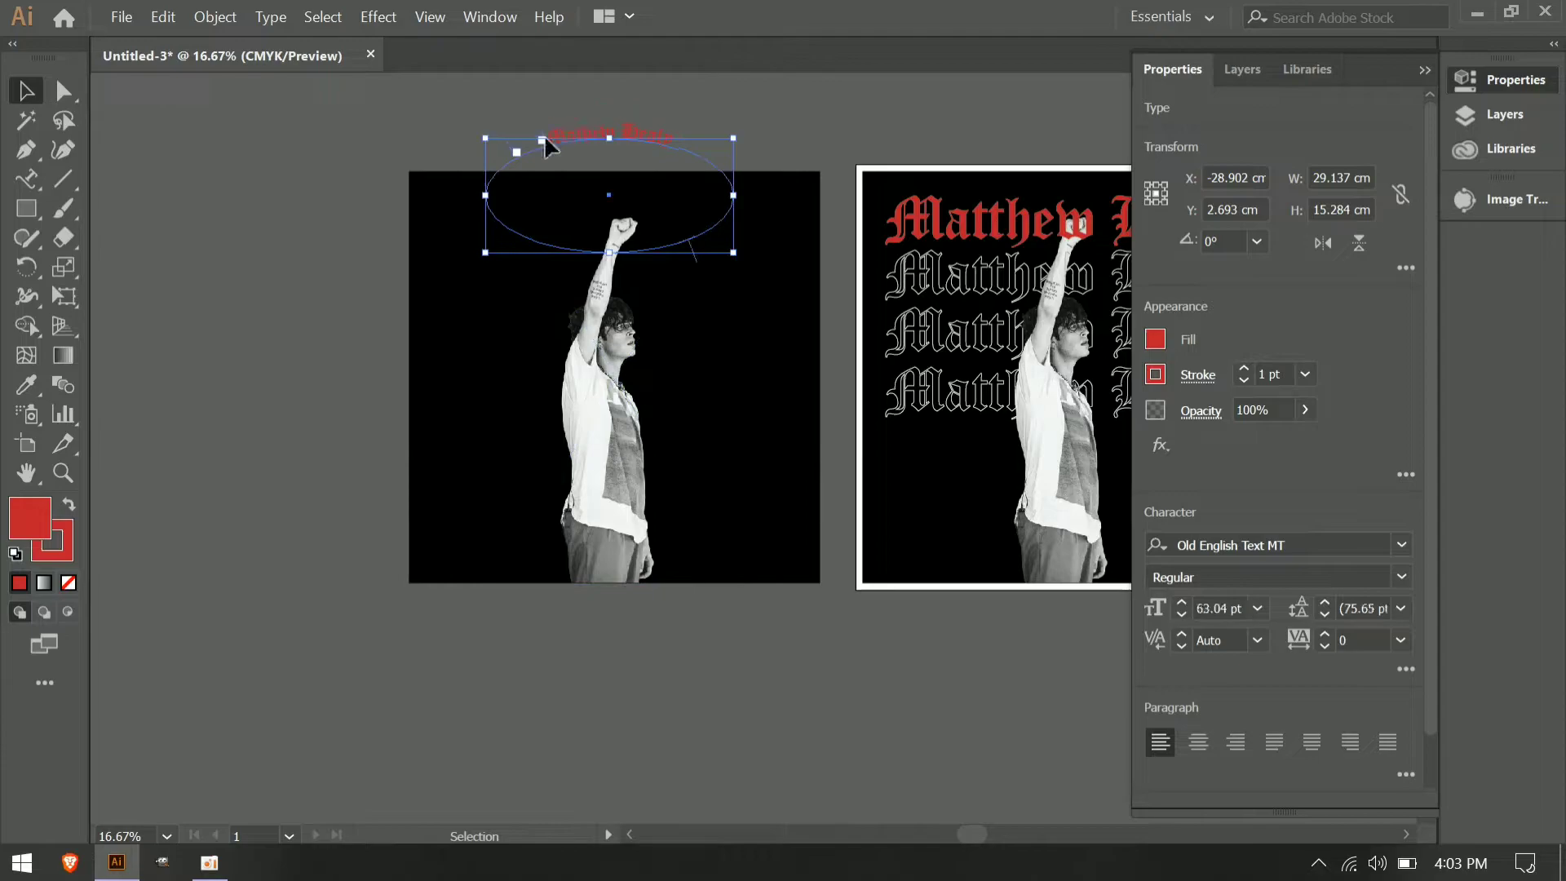
# Enlarge the arched text's ellipse to about 76 cm wide so the text spans the copied square above the figure.
pyautogui.moveTo(733, 247)
pyautogui.mouseDown()
pyautogui.moveTo(807, 342)
pyautogui.moveTo(762, 266)
pyautogui.moveTo(620, 318)
pyautogui.moveTo(854, 515)
pyautogui.moveTo(948, 563)
pyautogui.mouseUp()
pyautogui.click(444, 433)
pyautogui.moveTo(698, 210); pyautogui.dragTo(700, 222)
pyautogui.click(841, 708)
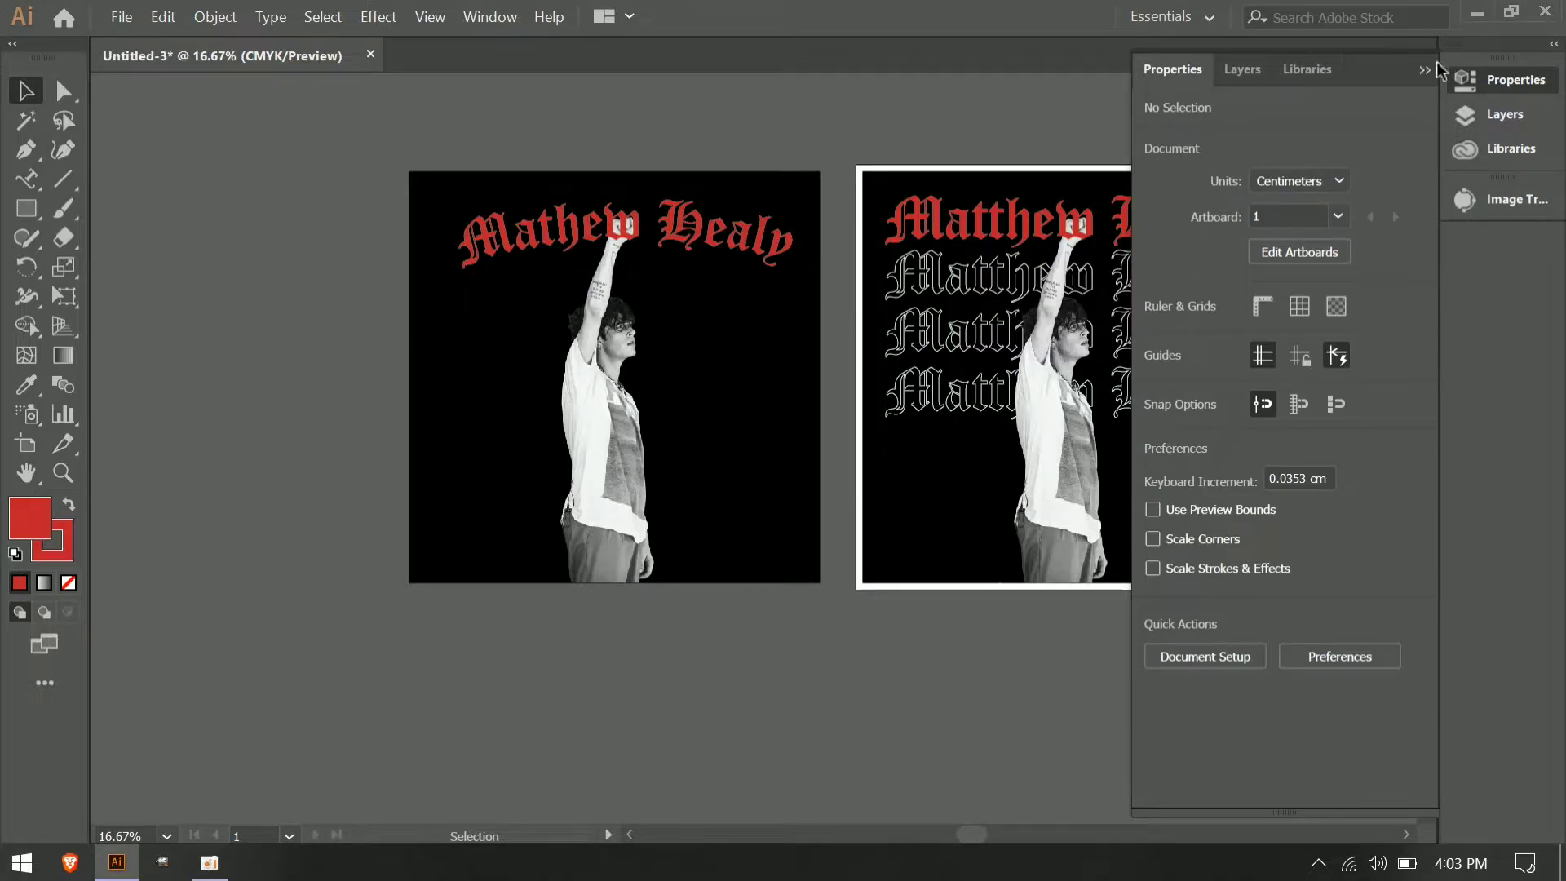
# Align the horizontal centres of the arched text and the copied cutout, and deselect them.
pyautogui.click(529, 254)
pyautogui.keyDown('shift'); pyautogui.click(615, 460); pyautogui.keyUp('shift')
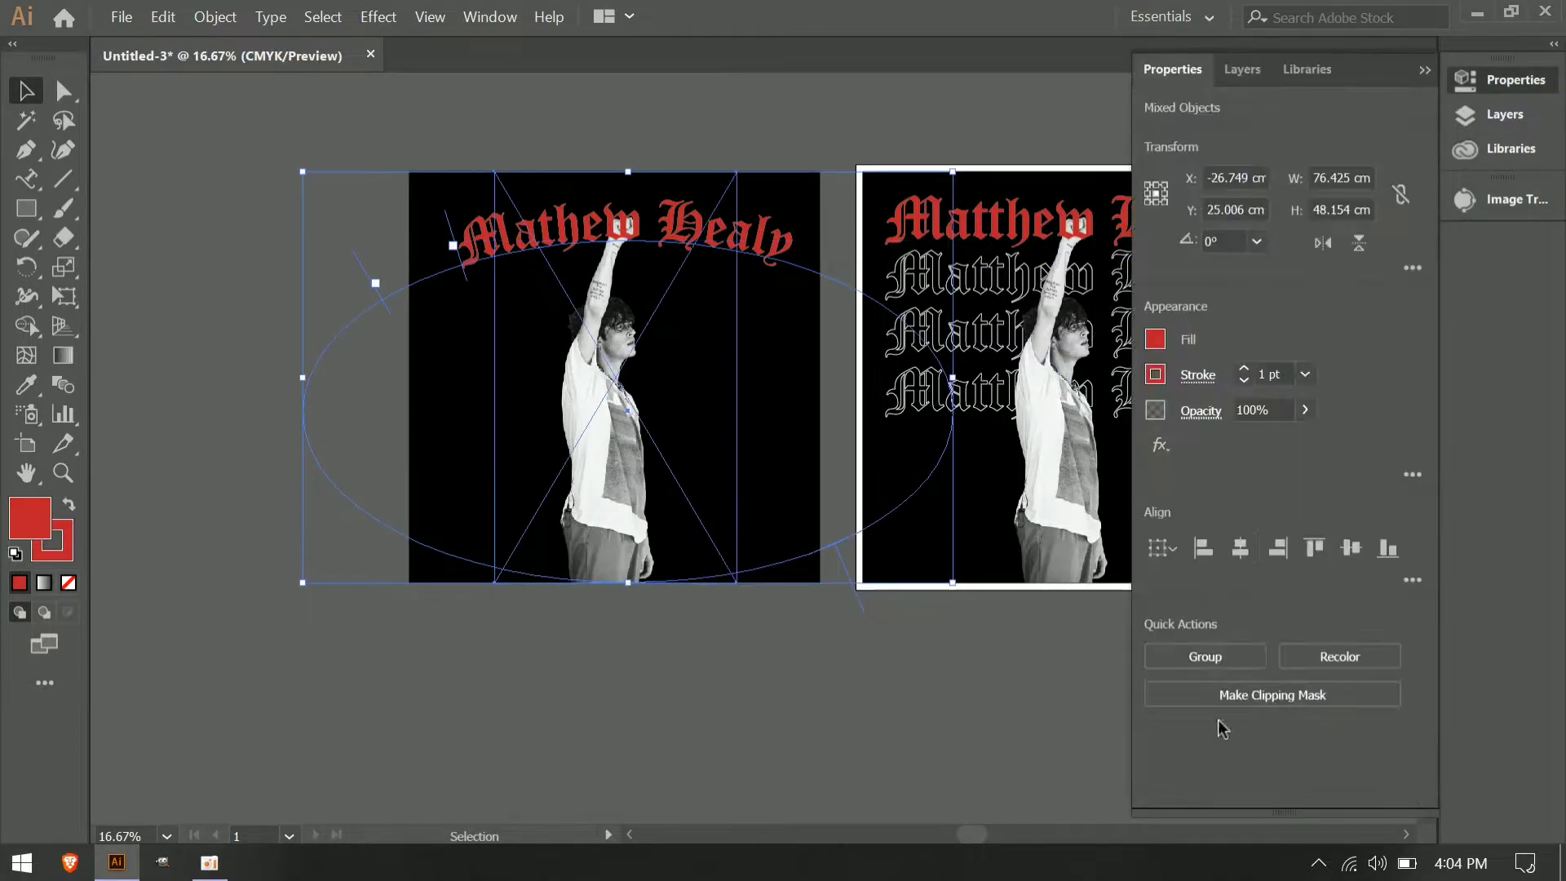
pyautogui.click(744, 708)
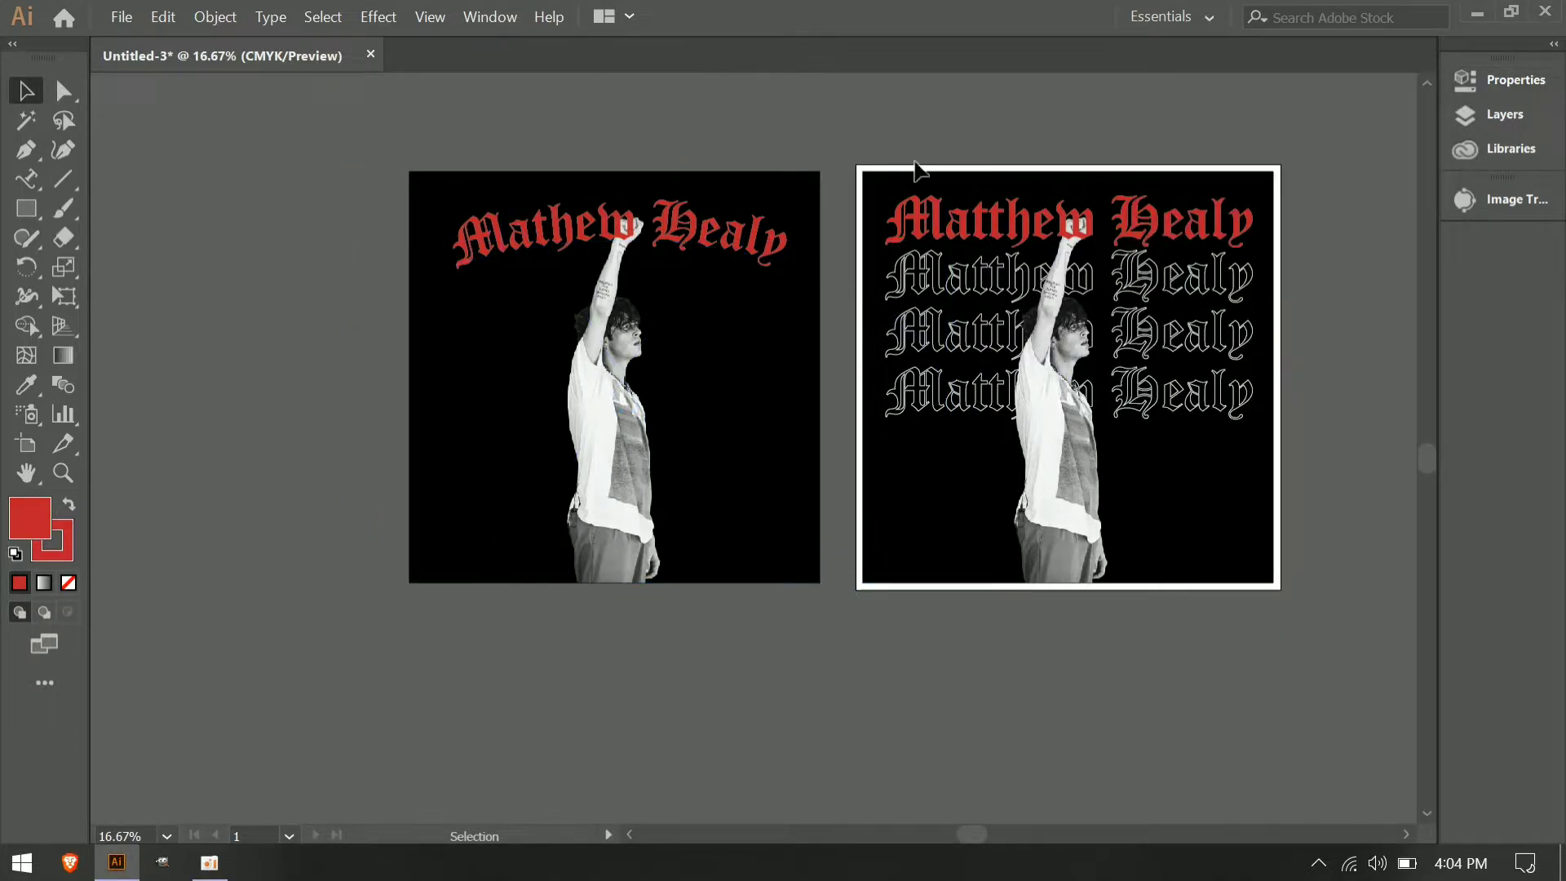
# Duplicate the arched text downwards three times at even spacing.
pyautogui.moveTo(491, 236); pyautogui.dragTo(487, 290)
pyautogui.moveTo(488, 290); pyautogui.dragTo(498, 334)
pyautogui.moveTo(498, 335); pyautogui.dragTo(545, 382)
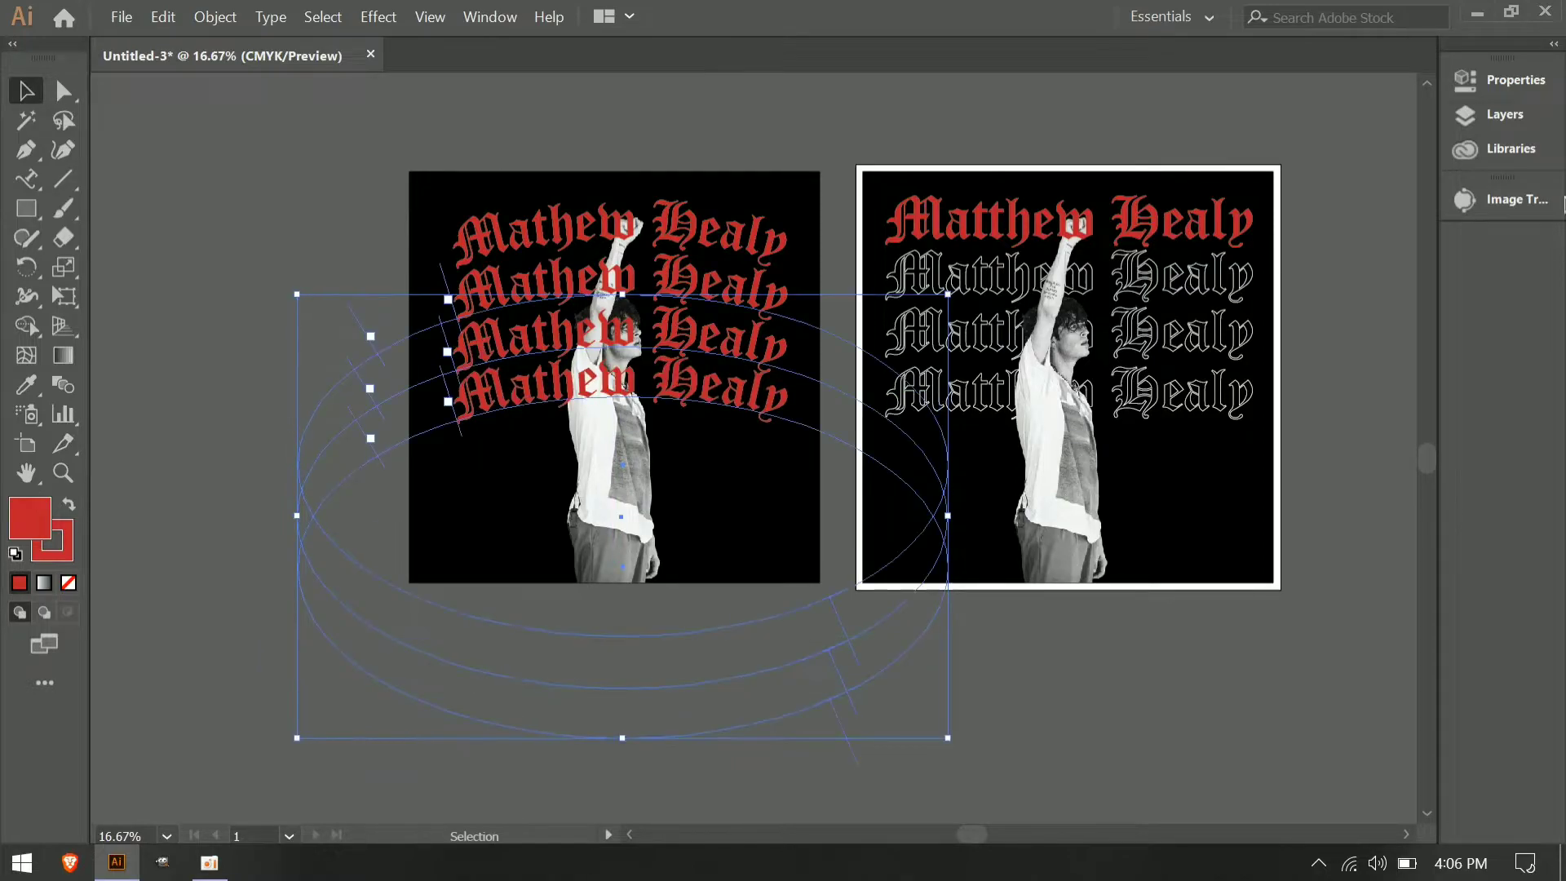
# Give the three lower arched lines no fill and a white stroke, and bring the cutout in front of them.
pyautogui.click(1515, 79)
pyautogui.click(1155, 339)
pyautogui.click(884, 433)
pyautogui.click(922, 463)
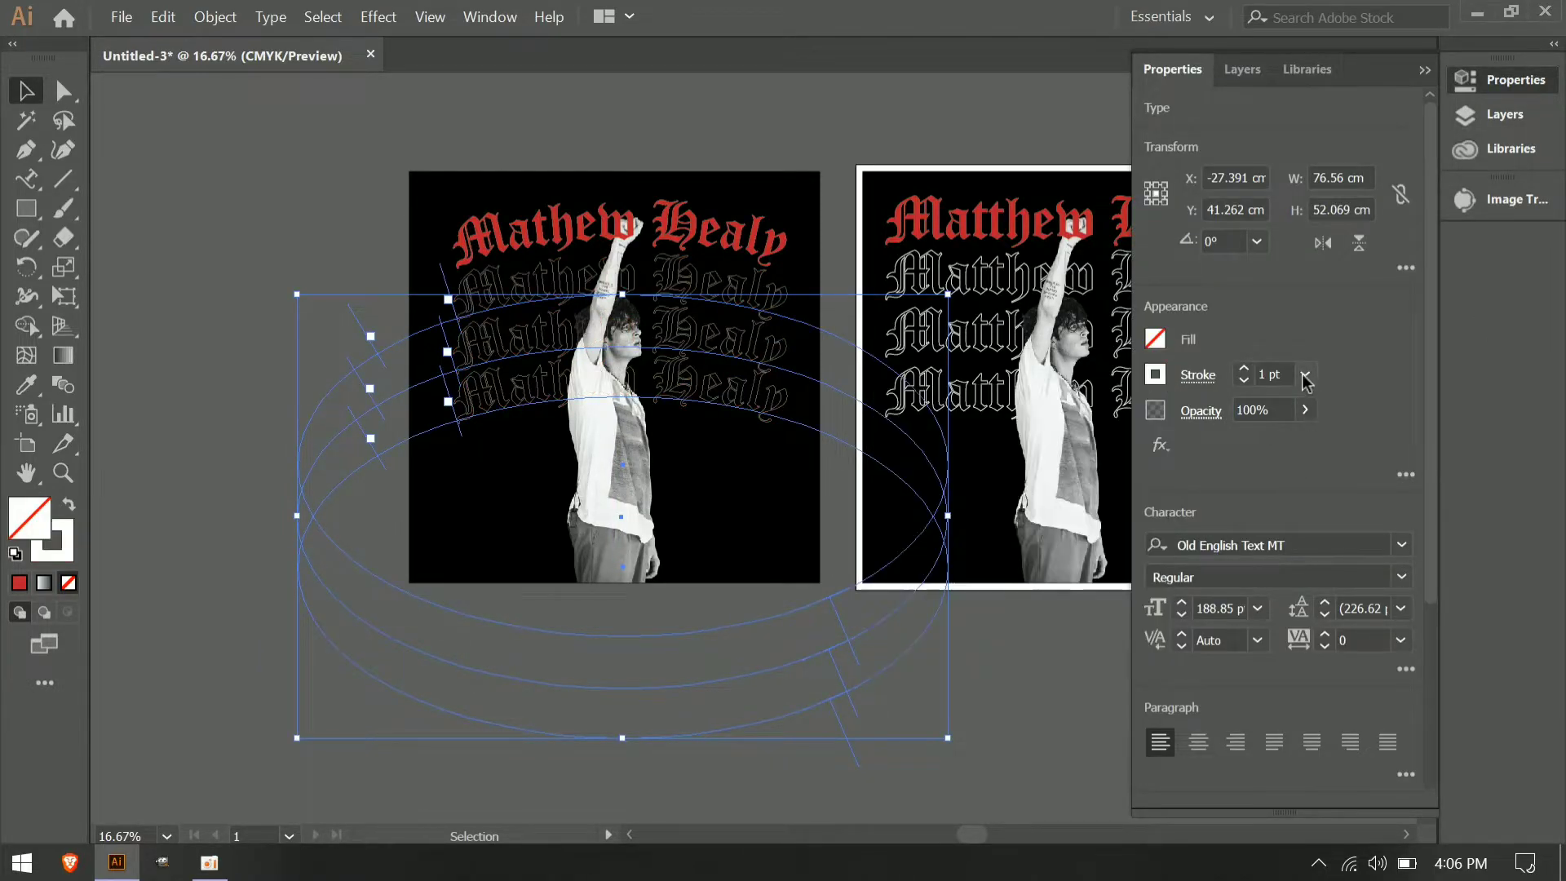
pyautogui.click(1044, 653)
pyautogui.rightClick(644, 431)
pyautogui.click(874, 615)
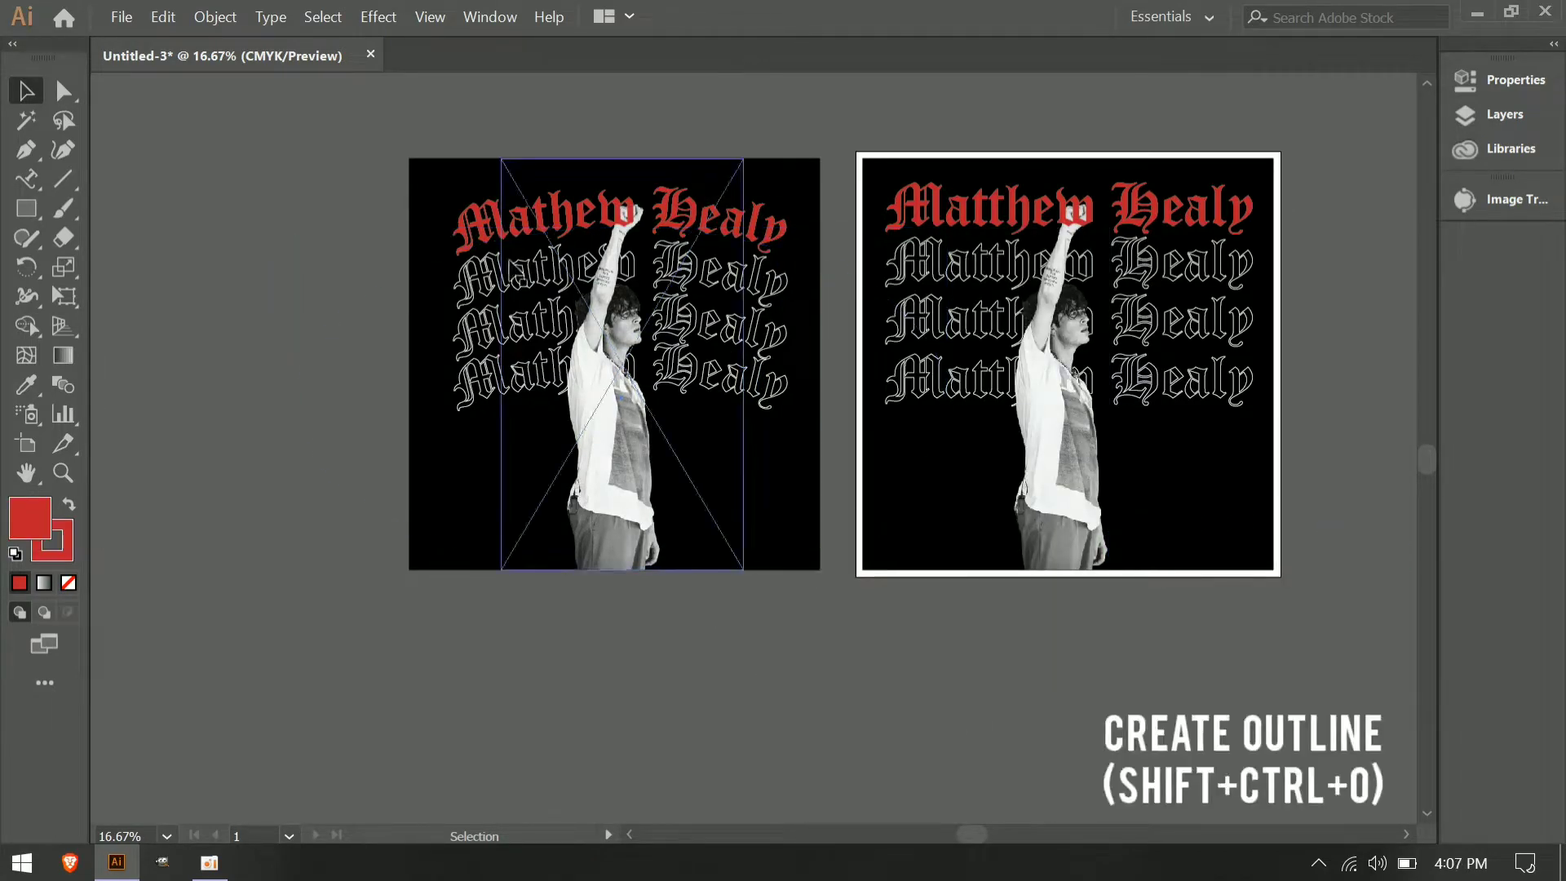
# Convert the arched text lines to outlines.
pyautogui.click(473, 222)
pyautogui.rightClick(484, 383)
pyautogui.click(571, 537)
pyautogui.click(701, 617)
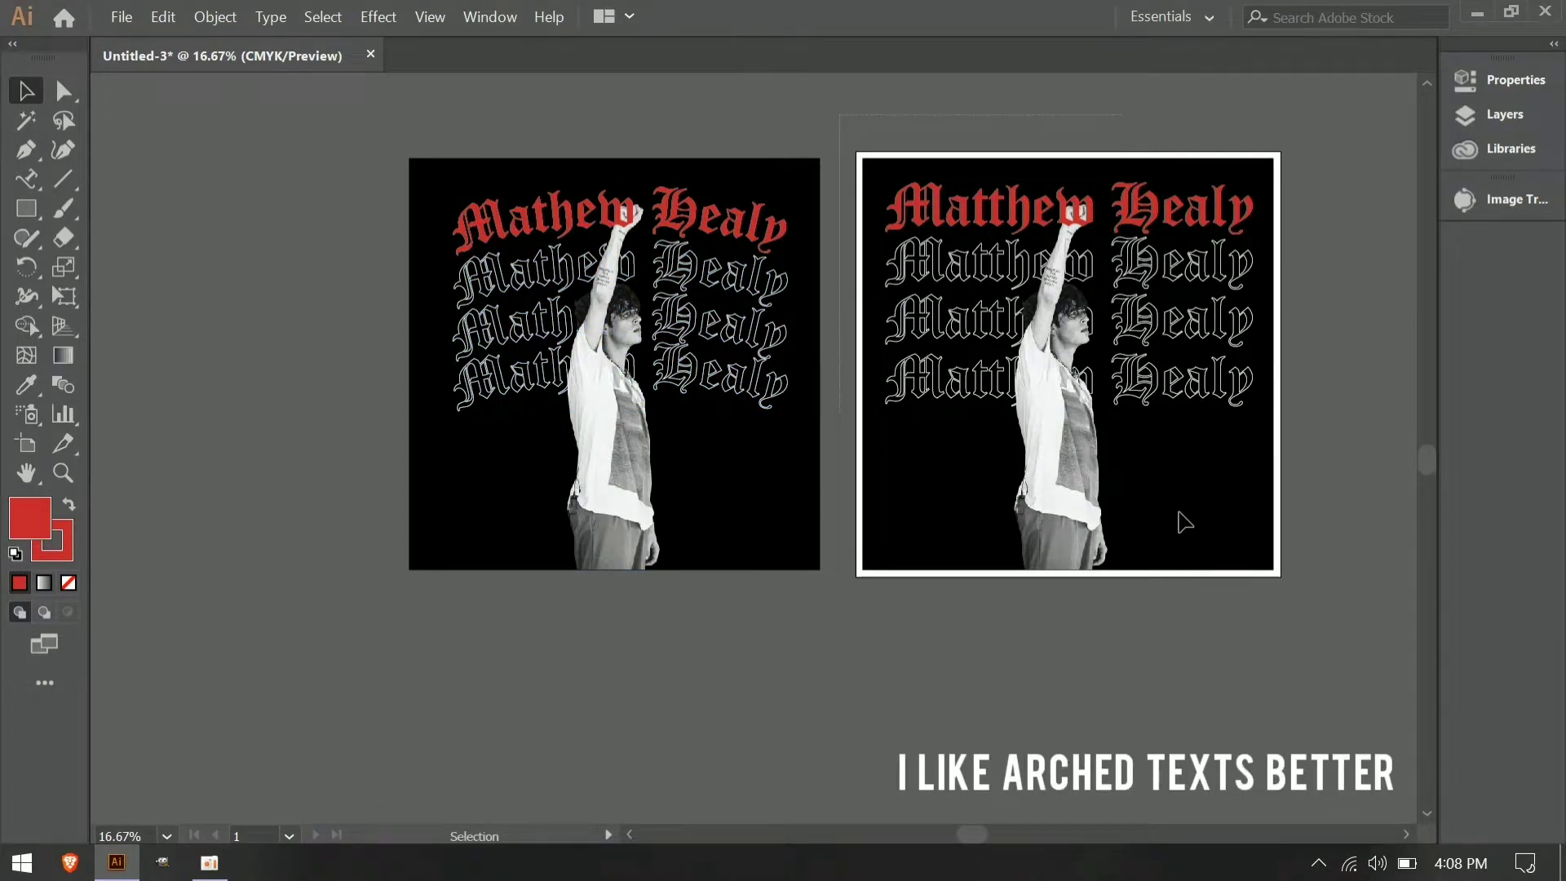
# Delete the straight-text poster from the artboard and move the arched-text version into its place.
pyautogui.moveTo(1180, 514); pyautogui.dragTo(1223, 555)
pyautogui.press('Delete')
pyautogui.moveTo(352, 158); pyautogui.dragTo(827, 625)
pyautogui.moveTo(765, 489); pyautogui.dragTo(1220, 493)
pyautogui.click(1339, 412)
# Select the arched text and cutout without the black background and align their horizontal centres.
pyautogui.scroll(1, 1341, 406)
pyautogui.scroll(1, 1337, 286)
pyautogui.moveTo(490, 115); pyautogui.dragTo(1299, 728)
pyautogui.click(1502, 80)
pyautogui.keyDown('shift'); pyautogui.click(711, 554); pyautogui.keyUp('shift')
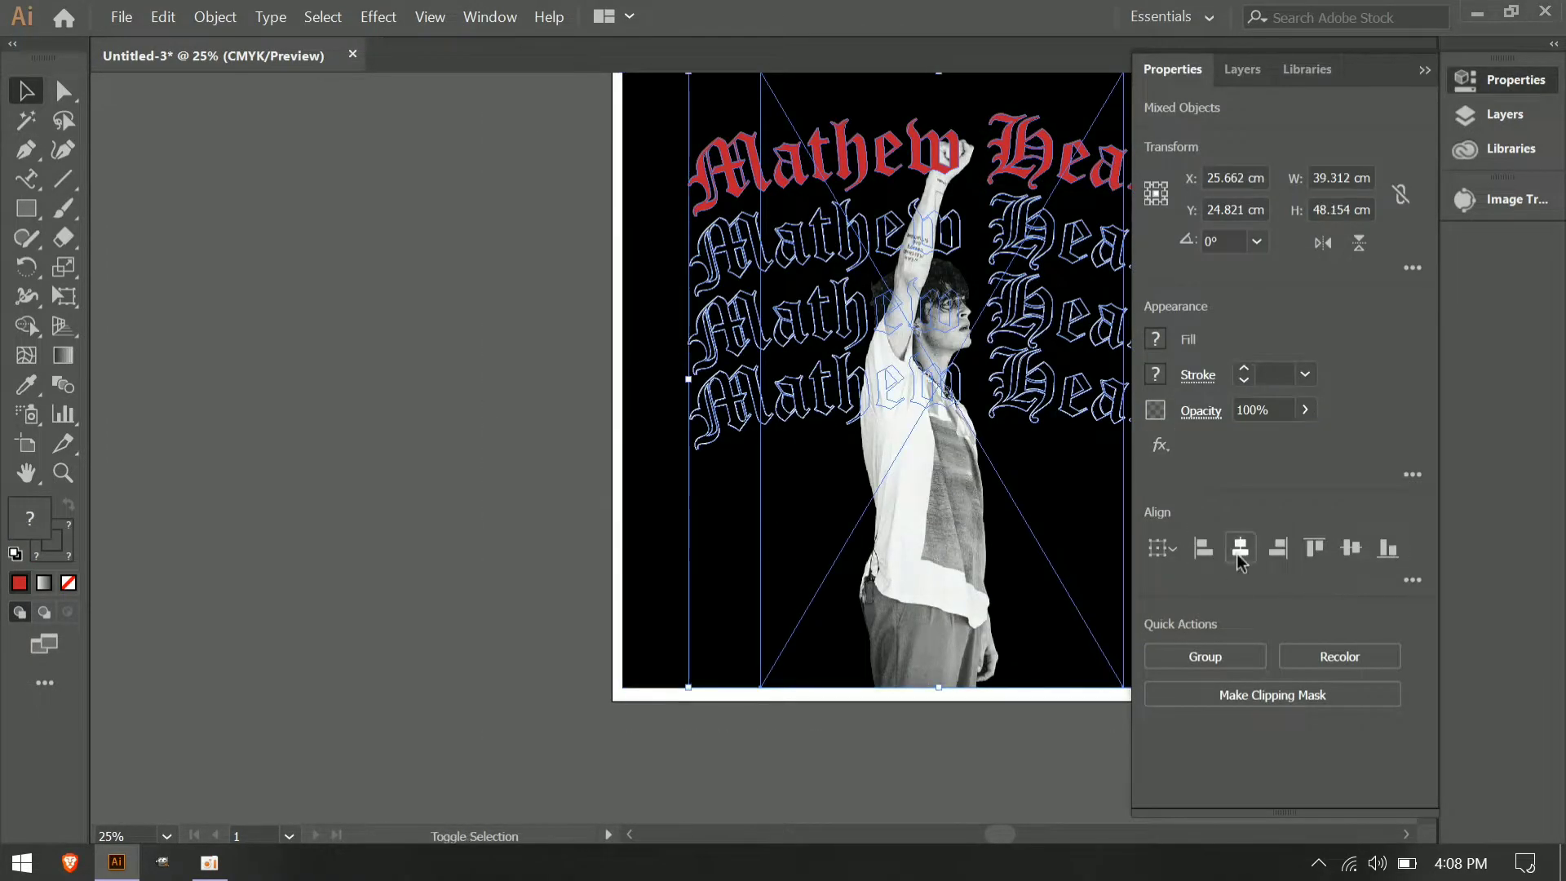
pyautogui.click(1240, 554)
pyautogui.click(530, 155)
pyautogui.click(1501, 80)
# Select the arched text and cutout together and nudge them upwards on the black square.
pyautogui.scroll(1, 1344, 251)
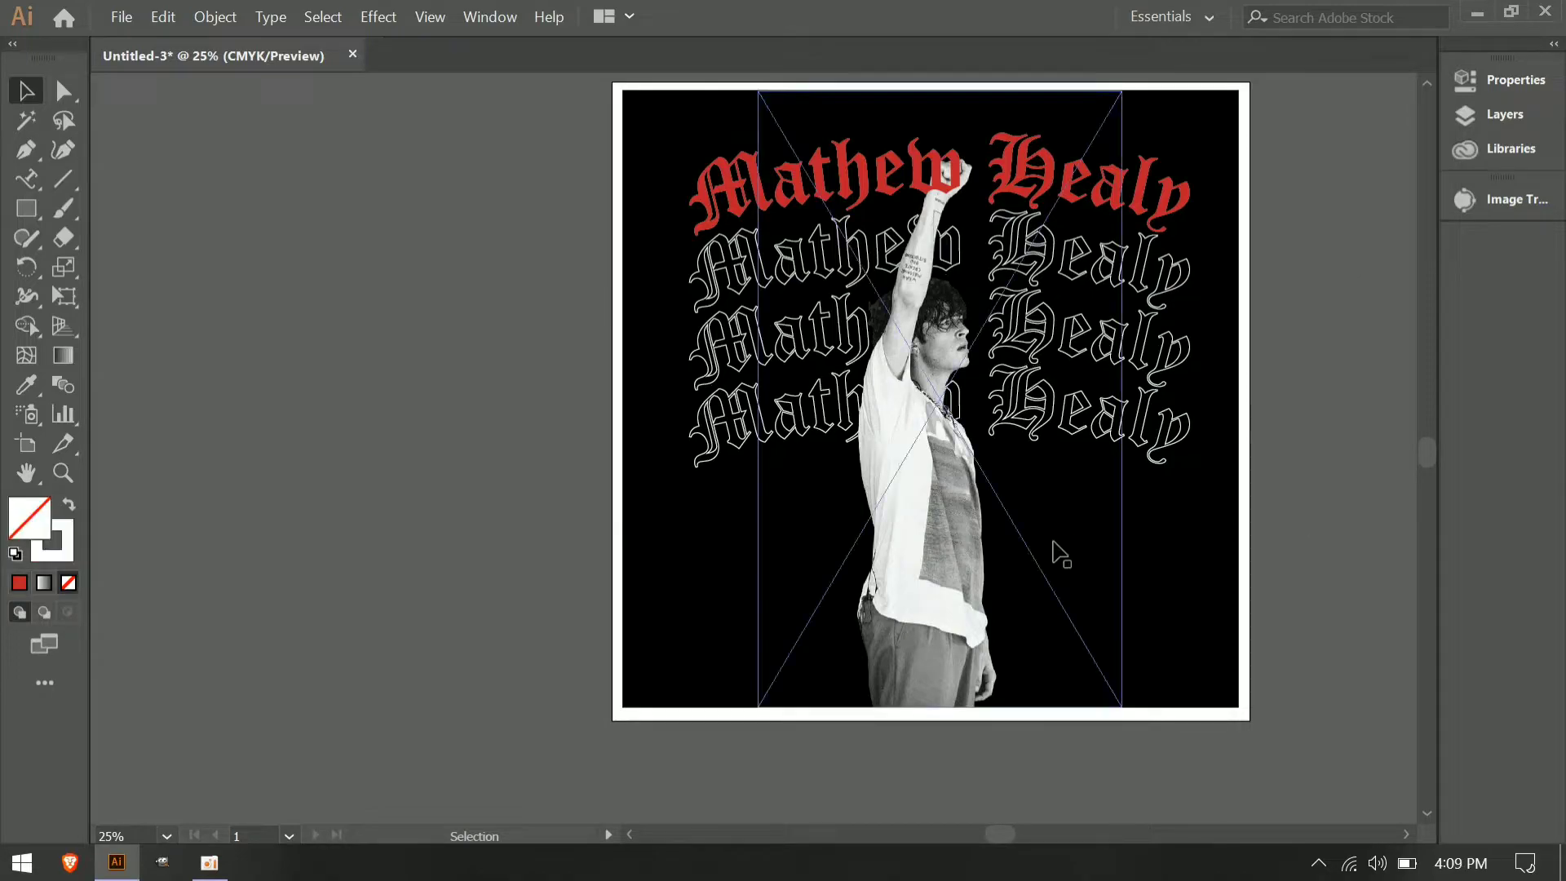
pyautogui.moveTo(616, 86); pyautogui.dragTo(1196, 714)
pyautogui.press('Up')
pyautogui.press('Up')
pyautogui.press('Up')
pyautogui.press('Up')
pyautogui.press('Up')
pyautogui.press('Up')
pyautogui.press('Up')
pyautogui.press('Up')
pyautogui.press('Up')
pyautogui.press('Up')
pyautogui.press('Up')
pyautogui.press('Up')
pyautogui.press('Up')
pyautogui.press('Up')
pyautogui.press('Up')
pyautogui.press('Up')
pyautogui.press('Up')
pyautogui.press('Up')
pyautogui.press('Up')
pyautogui.press('Up')
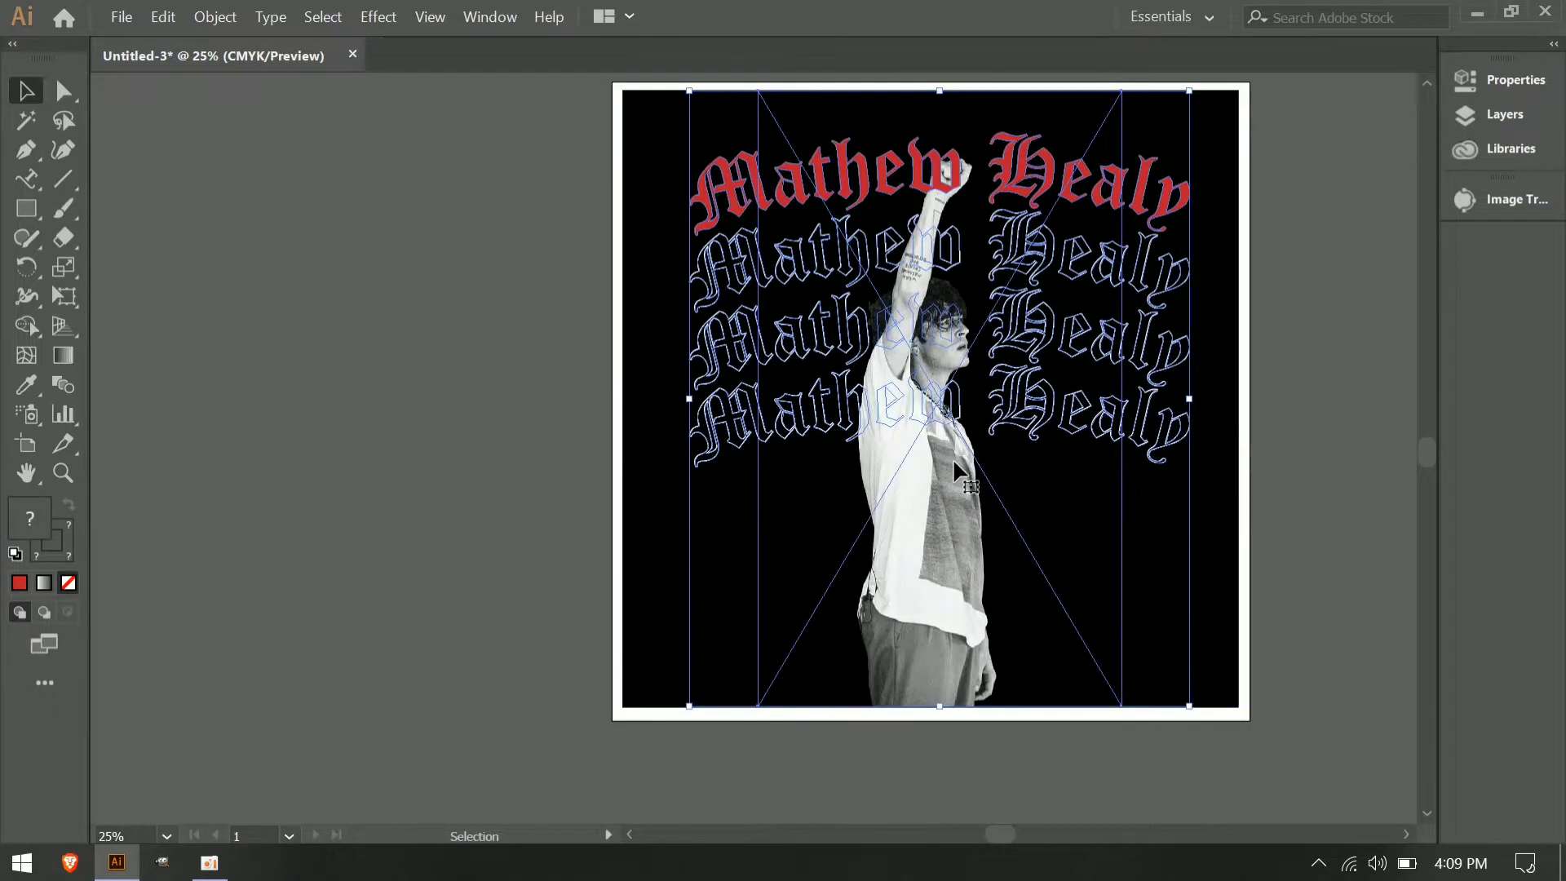
pyautogui.click(952, 457)
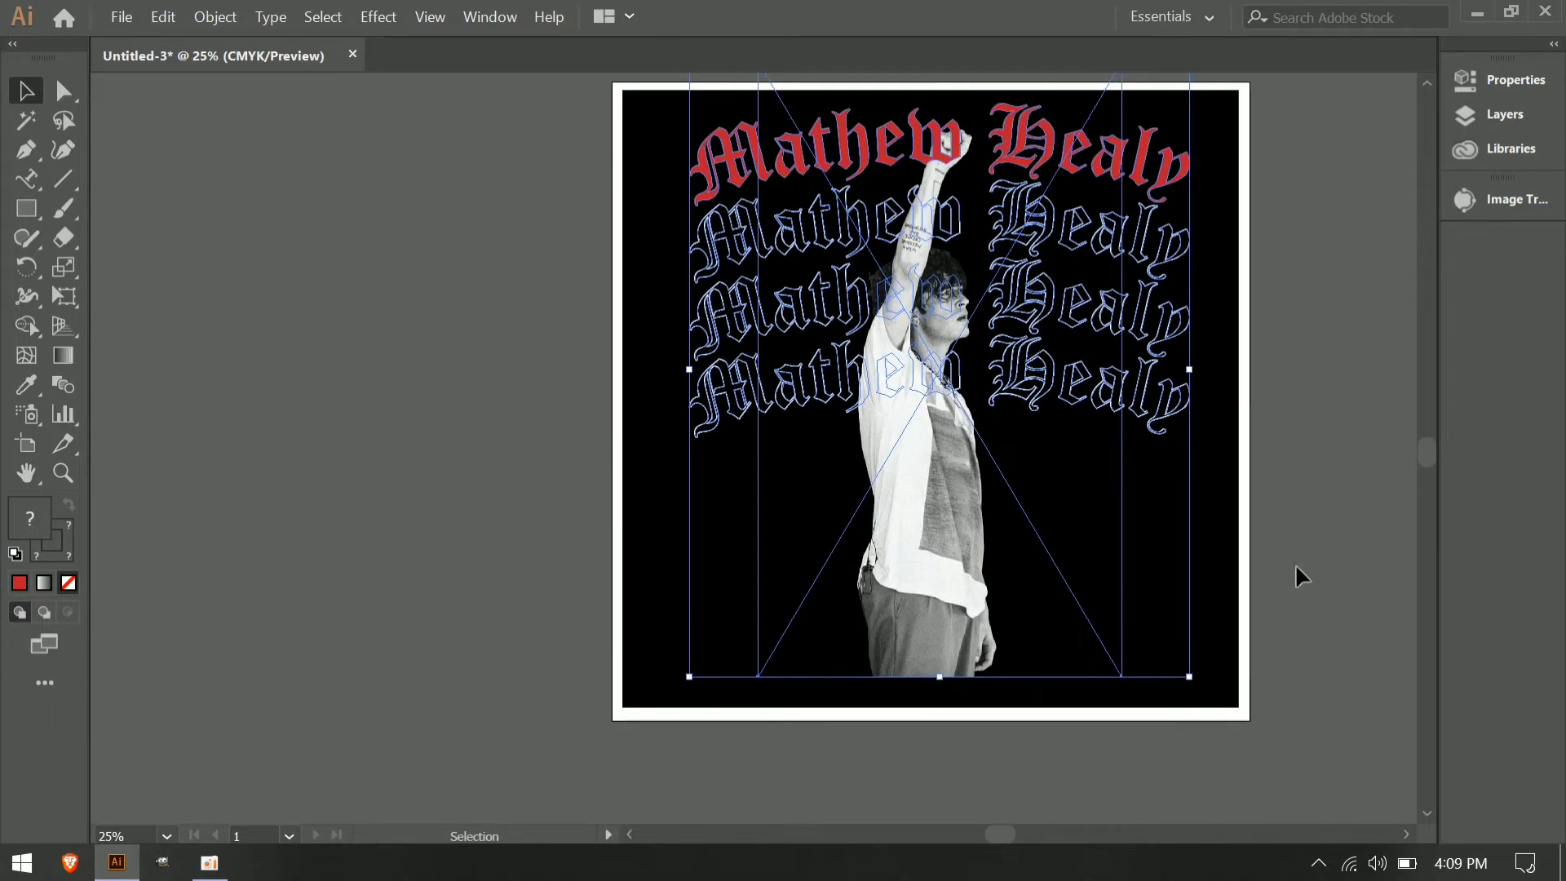
# Crop the cutout image closely around the man, from the black square's upper edge to just above the shirt hem.
pyautogui.rightClick(1001, 229)
pyautogui.click(1036, 328)
pyautogui.press('Return')
pyautogui.moveTo(940, 676); pyautogui.dragTo(948, 562)
pyautogui.moveTo(938, 216); pyautogui.dragTo(939, 90)
pyautogui.moveTo(758, 328); pyautogui.dragTo(833, 328)
pyautogui.moveTo(1121, 339); pyautogui.dragTo(1010, 340)
pyautogui.press('Return')
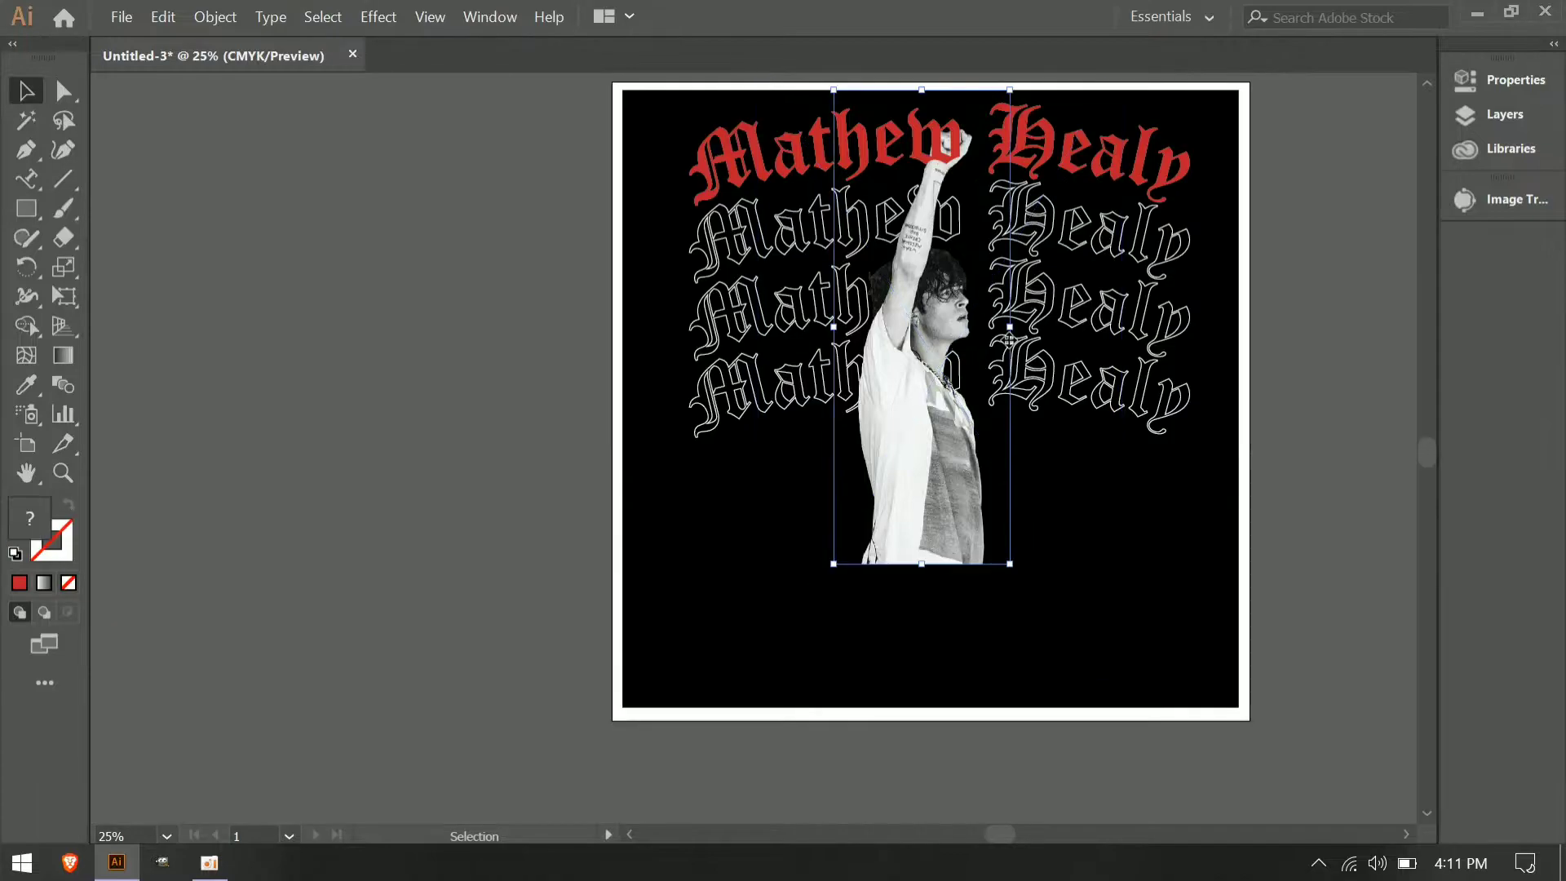
# Scale down the arched text block below the raised fist and align its horizontal centre with the cutout.
pyautogui.click(746, 159)
pyautogui.moveTo(689, 104); pyautogui.dragTo(778, 162)
pyautogui.click(1317, 181)
pyautogui.moveTo(1193, 435); pyautogui.dragTo(1195, 436)
pyautogui.keyDown('shift'); pyautogui.click(1196, 457); pyautogui.keyUp('shift')
pyautogui.click(1514, 80)
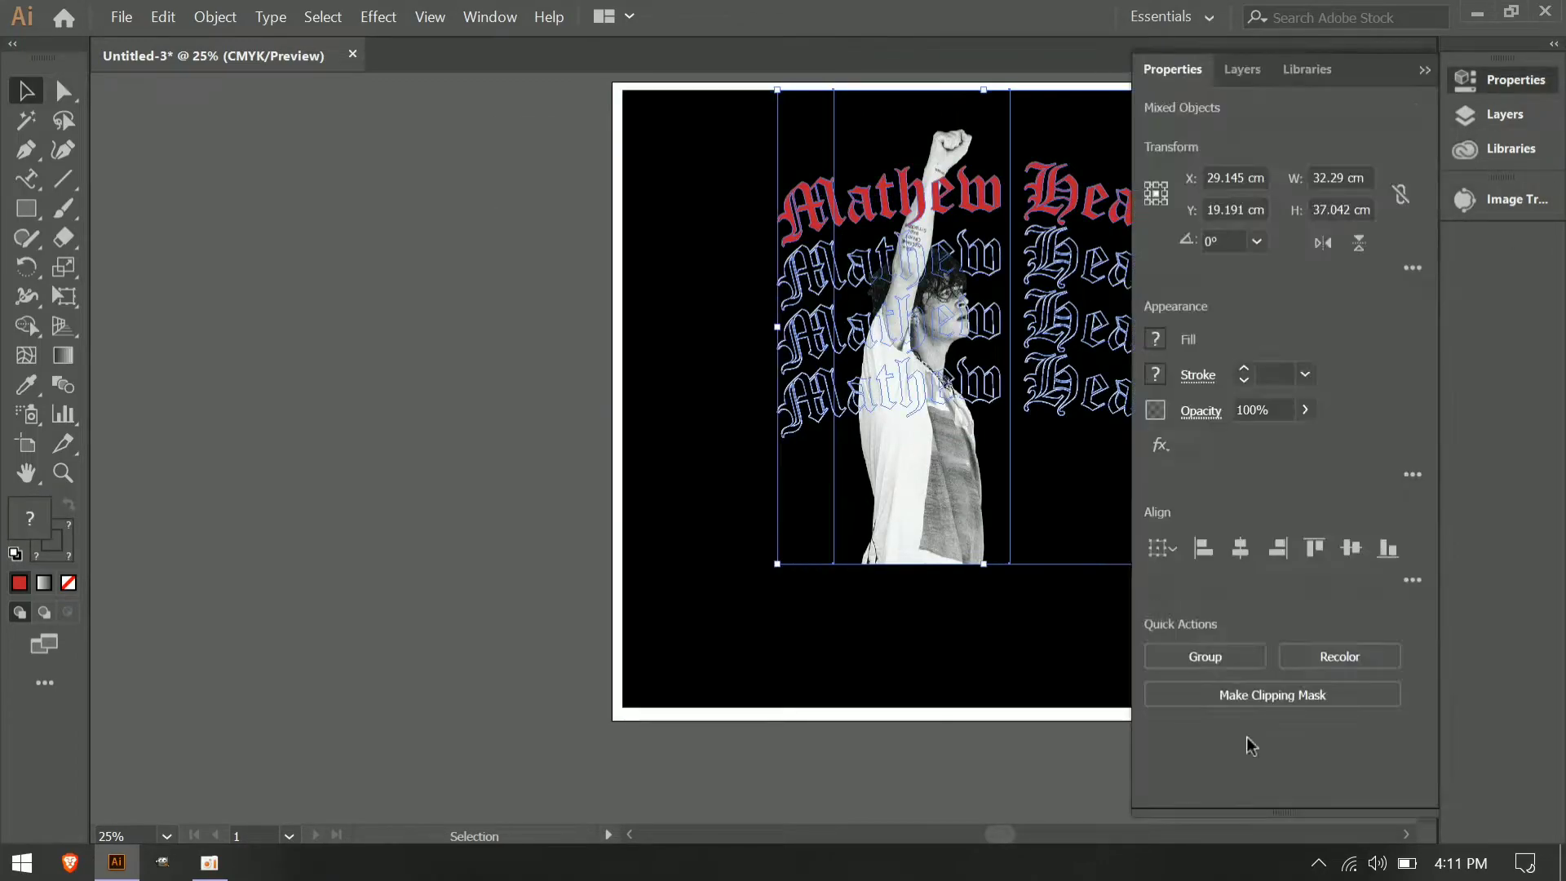
pyautogui.click(1241, 545)
pyautogui.click(429, 253)
# Select the black square, cutout and arched text together and align their horizontal centres.
pyautogui.click(1515, 80)
pyautogui.click(737, 180)
pyautogui.click(874, 204)
pyautogui.moveTo(513, 134); pyautogui.dragTo(1221, 595)
pyautogui.click(1502, 84)
pyautogui.click(1241, 555)
pyautogui.click(849, 761)
pyautogui.click(1420, 72)
pyautogui.click(1404, 836)
pyautogui.click(1403, 835)
# Remove the stroke from the red arched text line.
pyautogui.click(775, 181)
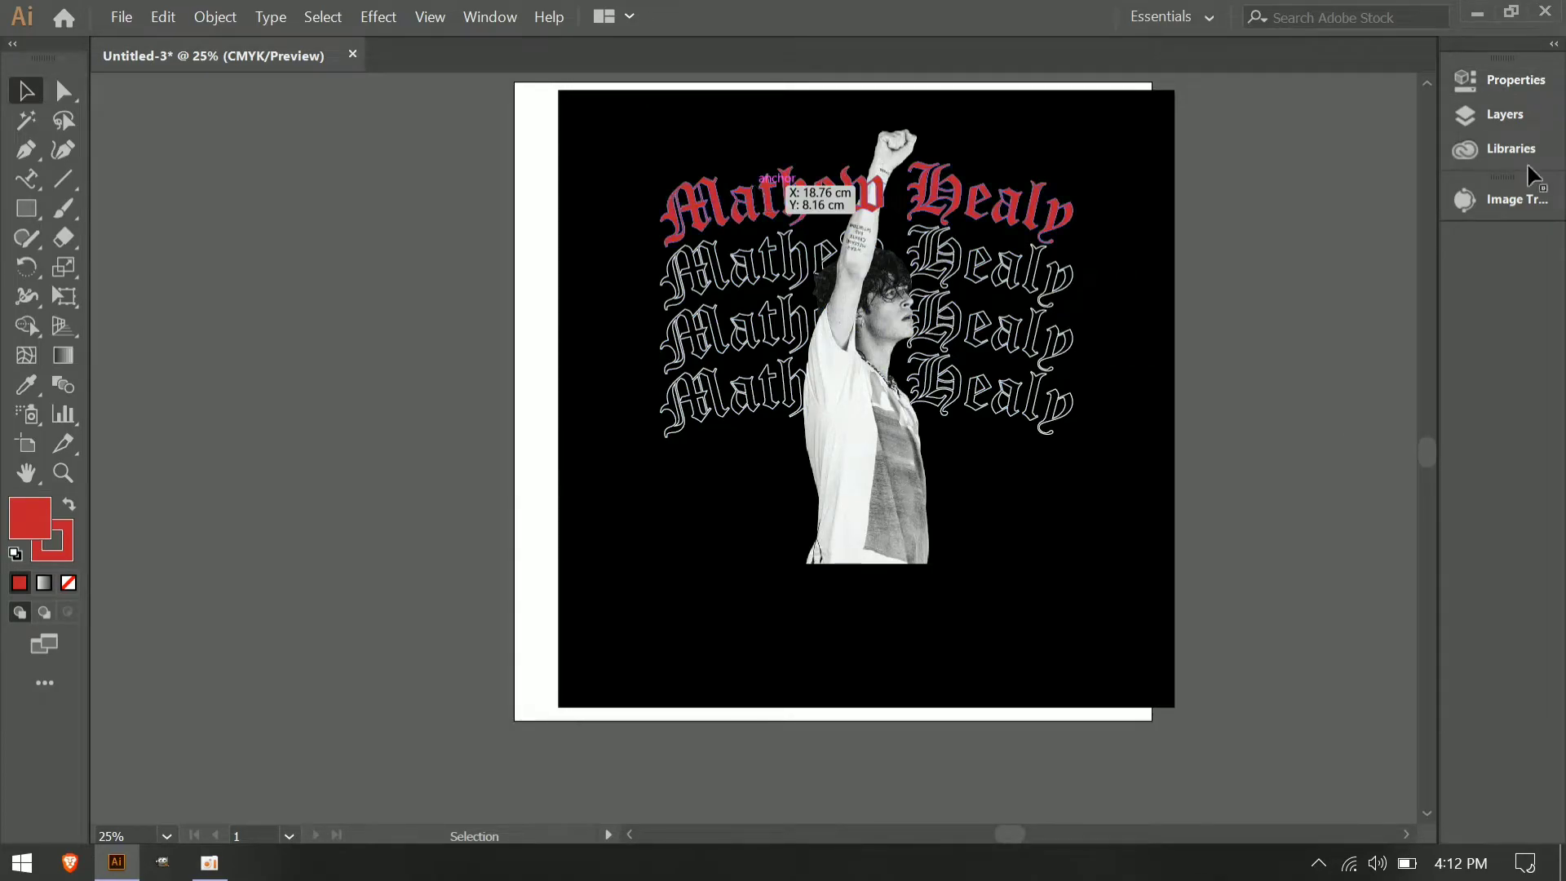
pyautogui.click(1515, 80)
pyautogui.click(1158, 378)
pyautogui.click(888, 462)
pyautogui.click(1424, 71)
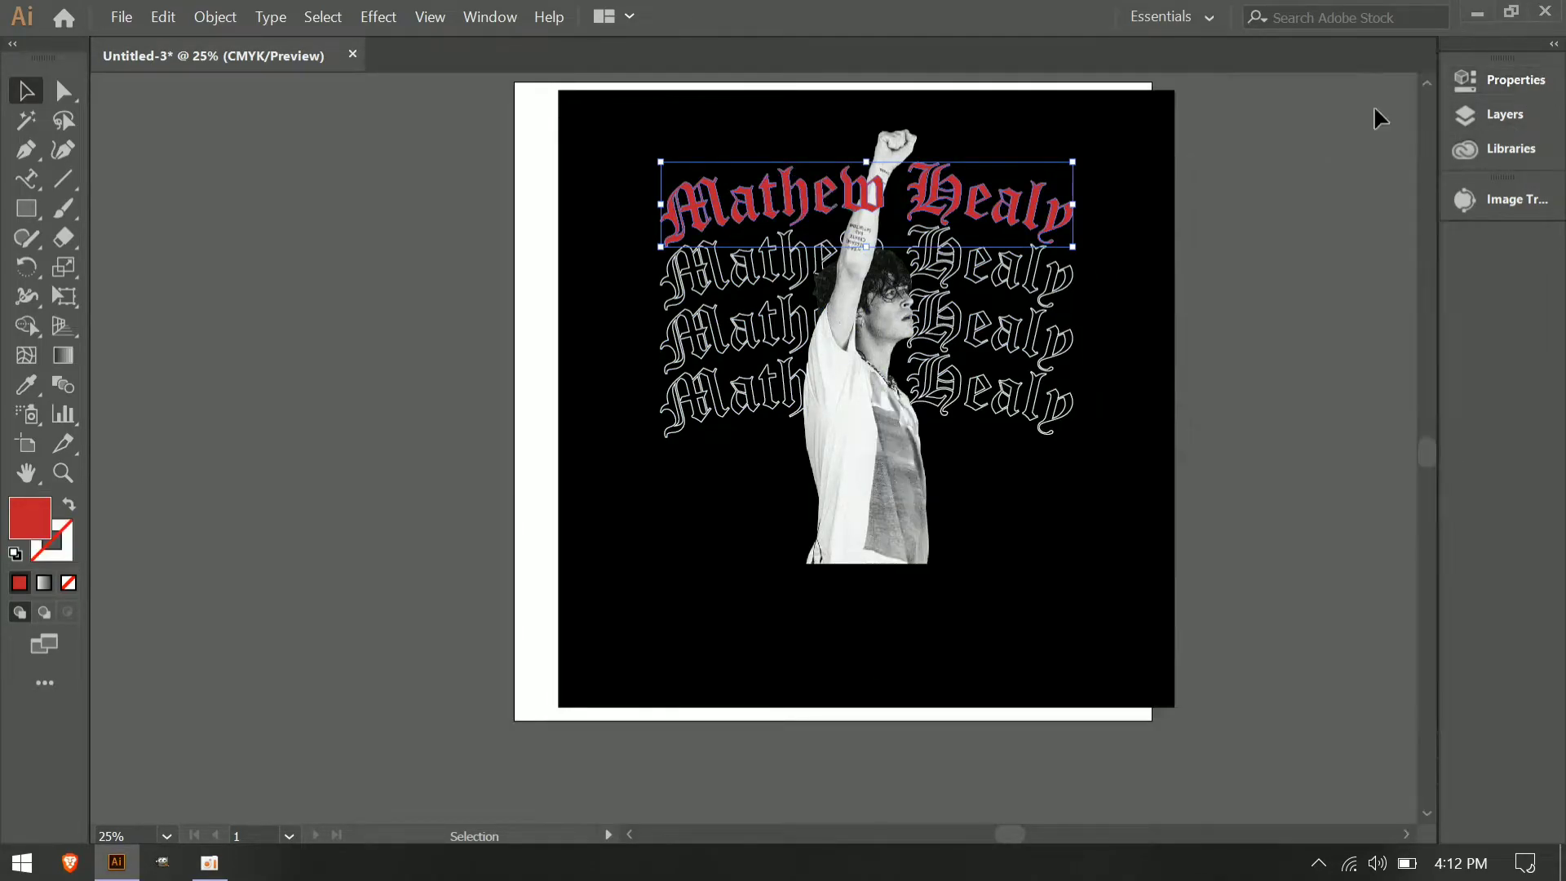
pyautogui.click(988, 210)
pyautogui.keyDown('shift'); pyautogui.click(980, 260); pyautogui.keyUp('shift')
pyautogui.keyDown('shift'); pyautogui.click(980, 260); pyautogui.keyUp('shift')
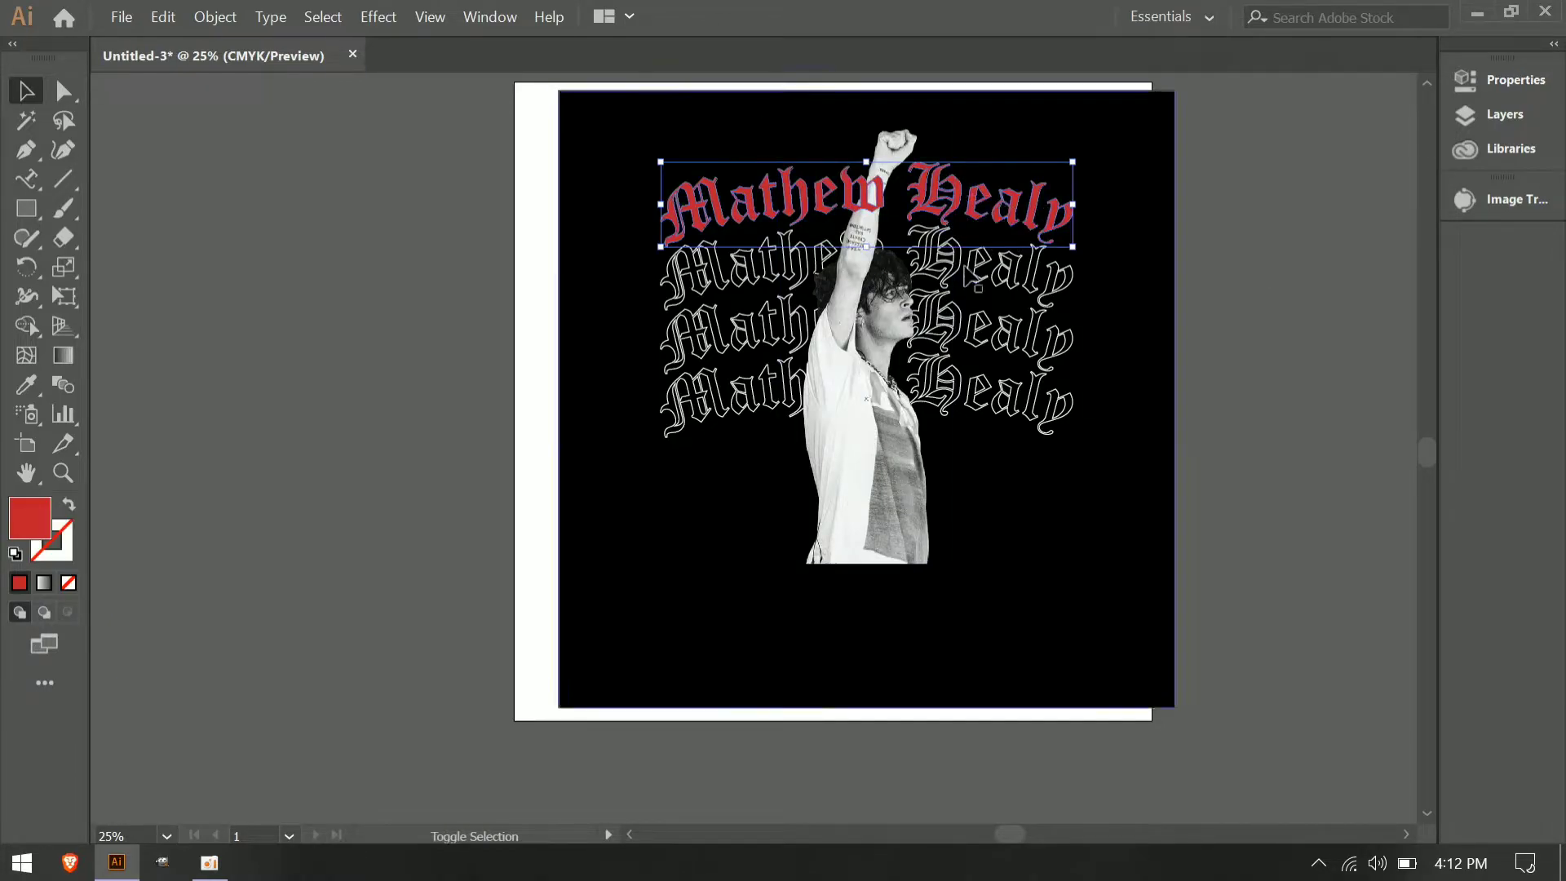
pyautogui.keyDown('shift'); pyautogui.click(951, 269); pyautogui.keyUp('shift')
pyautogui.keyDown('shift'); pyautogui.click(980, 336); pyautogui.keyUp('shift')
pyautogui.click(1514, 80)
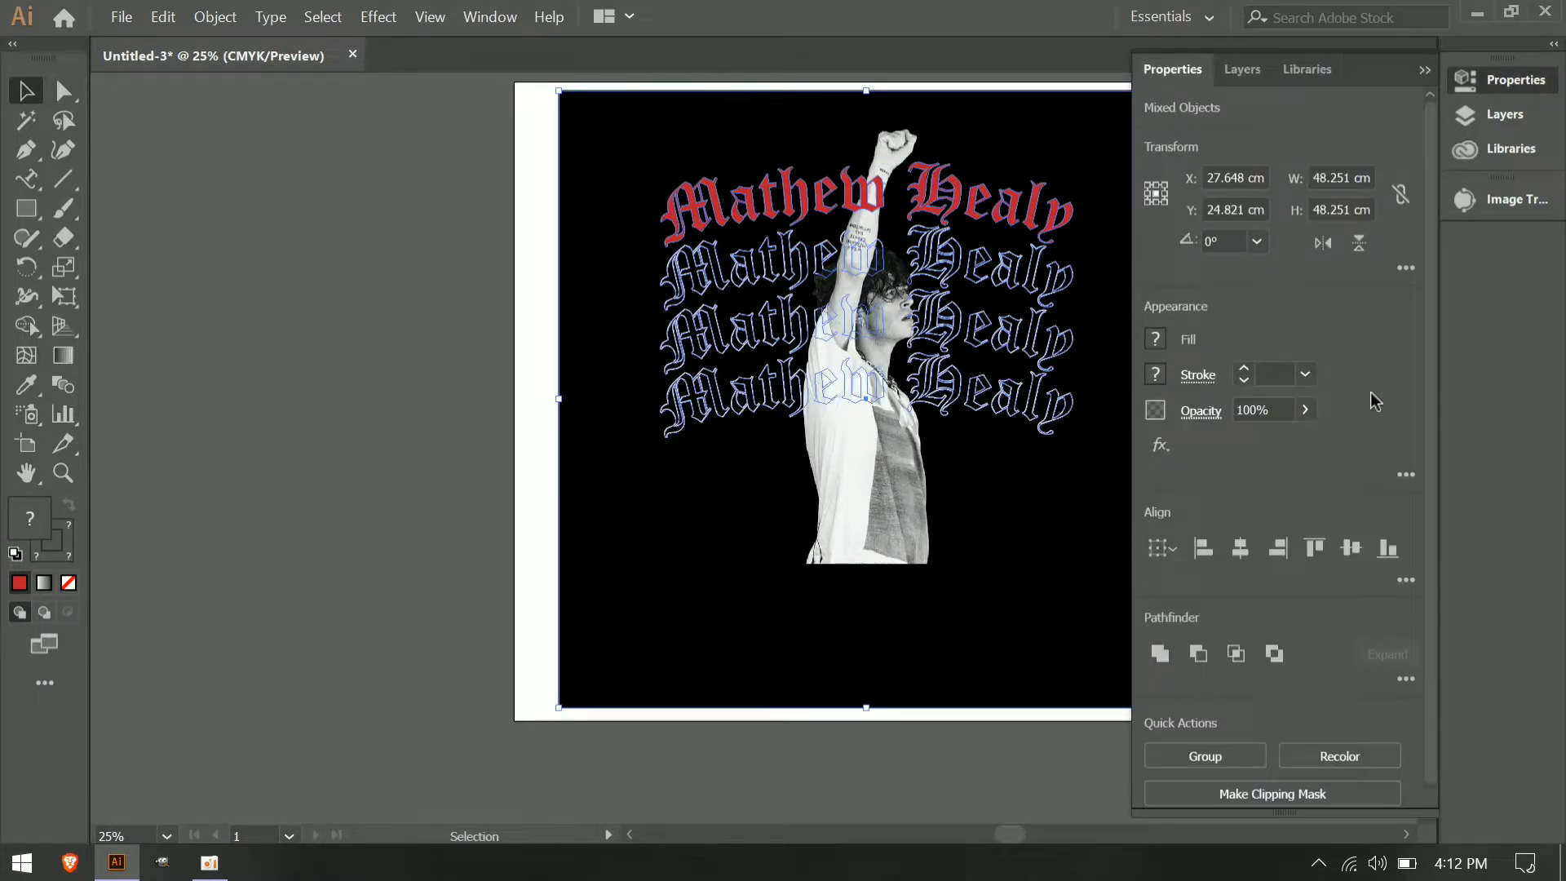
pyautogui.click(1423, 72)
pyautogui.click(1296, 367)
pyautogui.click(1012, 216)
pyautogui.keyDown('shift'); pyautogui.click(1011, 259); pyautogui.keyUp('shift')
pyautogui.click(1224, 237)
# Widen the four arched text lines slightly and align them with the poster's other elements on their horizontal centres.
pyautogui.click(1067, 215)
pyautogui.keyDown('shift'); pyautogui.click(1024, 261); pyautogui.keyUp('shift')
pyautogui.keyDown('shift'); pyautogui.click(1014, 321); pyautogui.keyUp('shift')
pyautogui.keyDown('shift'); pyautogui.click(1012, 391); pyautogui.keyUp('shift')
pyautogui.moveTo(1072, 301); pyautogui.dragTo(1083, 305)
pyautogui.hotkey('ctrl', 'z')
pyautogui.moveTo(399, 120); pyautogui.dragTo(1111, 593)
pyautogui.click(1515, 80)
pyautogui.click(1241, 548)
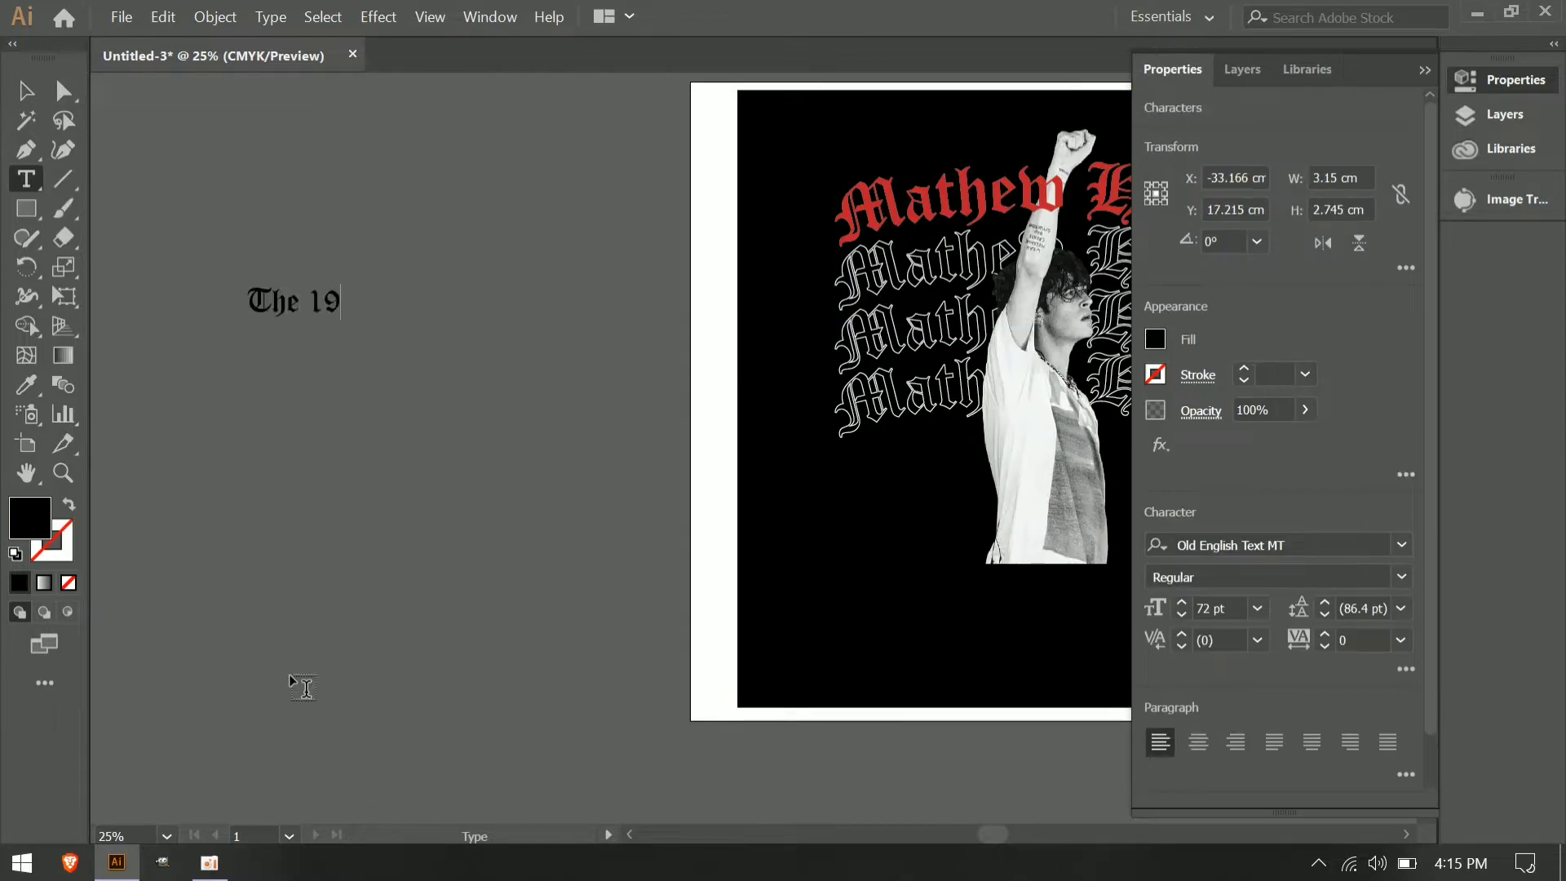
# Add the text "The 1975" beside the artboard and set its font to TS Block Bold.
pyautogui.click(1403, 544)
pyautogui.click(1514, 80)
pyautogui.click(1514, 80)
pyautogui.click(1403, 544)
pyautogui.click(1363, 705)
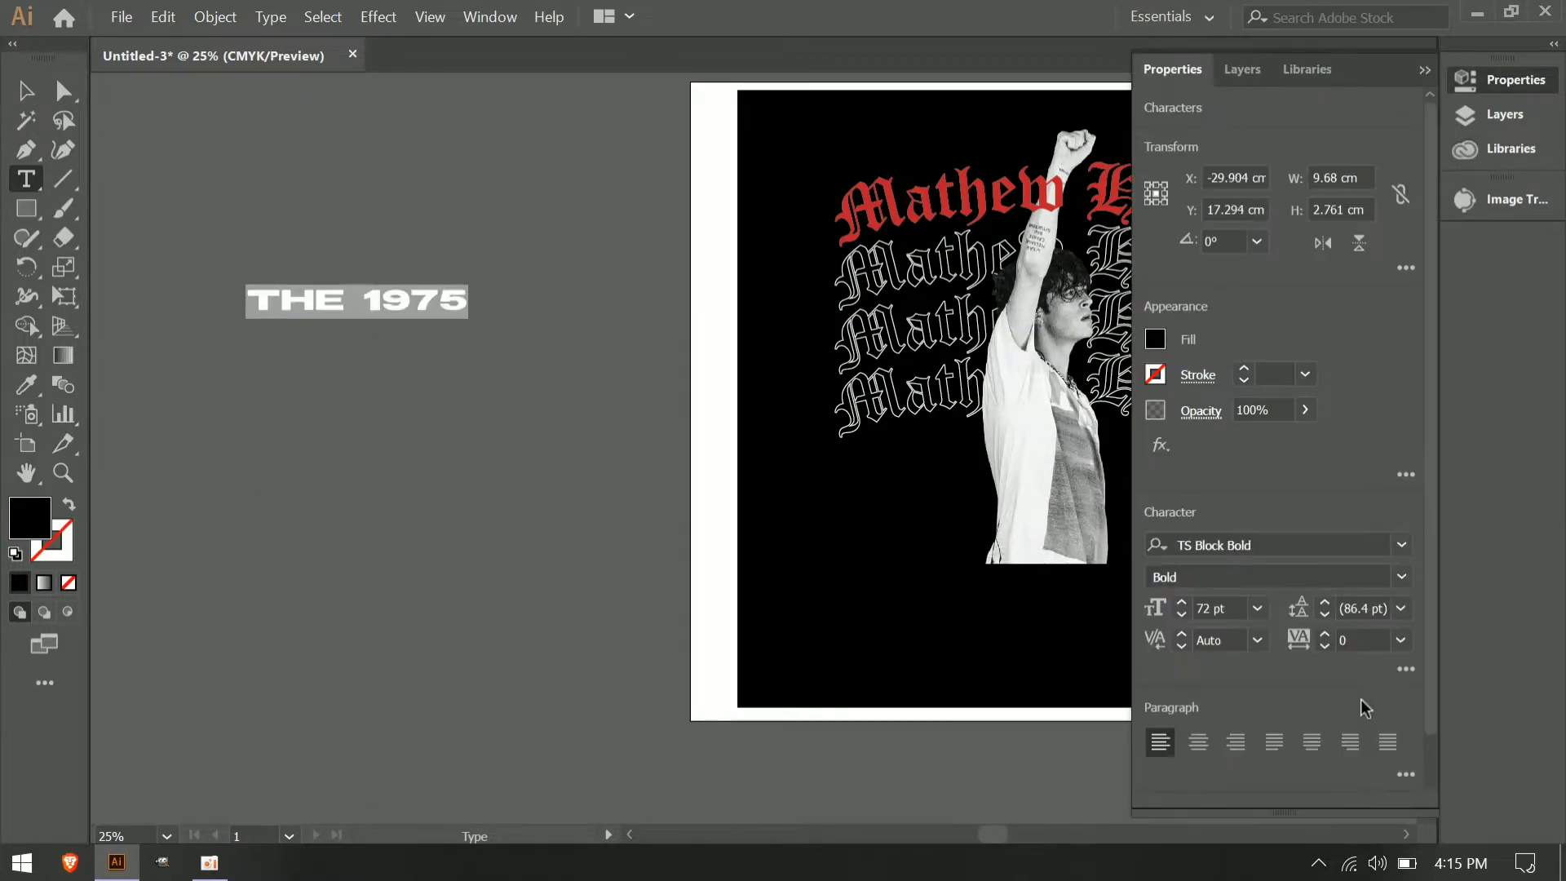
# Fill the "THE 1975" text with white.
pyautogui.click(26, 92)
pyautogui.click(1155, 338)
pyautogui.click(923, 427)
pyautogui.click(550, 476)
pyautogui.click(1425, 71)
# Move "THE 1975" onto the black square at the shirt hem and enlarge it to roughly the arched text's width.
pyautogui.moveTo(320, 301); pyautogui.dragTo(1018, 590)
pyautogui.moveTo(1158, 607); pyautogui.dragTo(1309, 630)
pyautogui.moveTo(1184, 608); pyautogui.dragTo(1114, 579)
pyautogui.click(1406, 834)
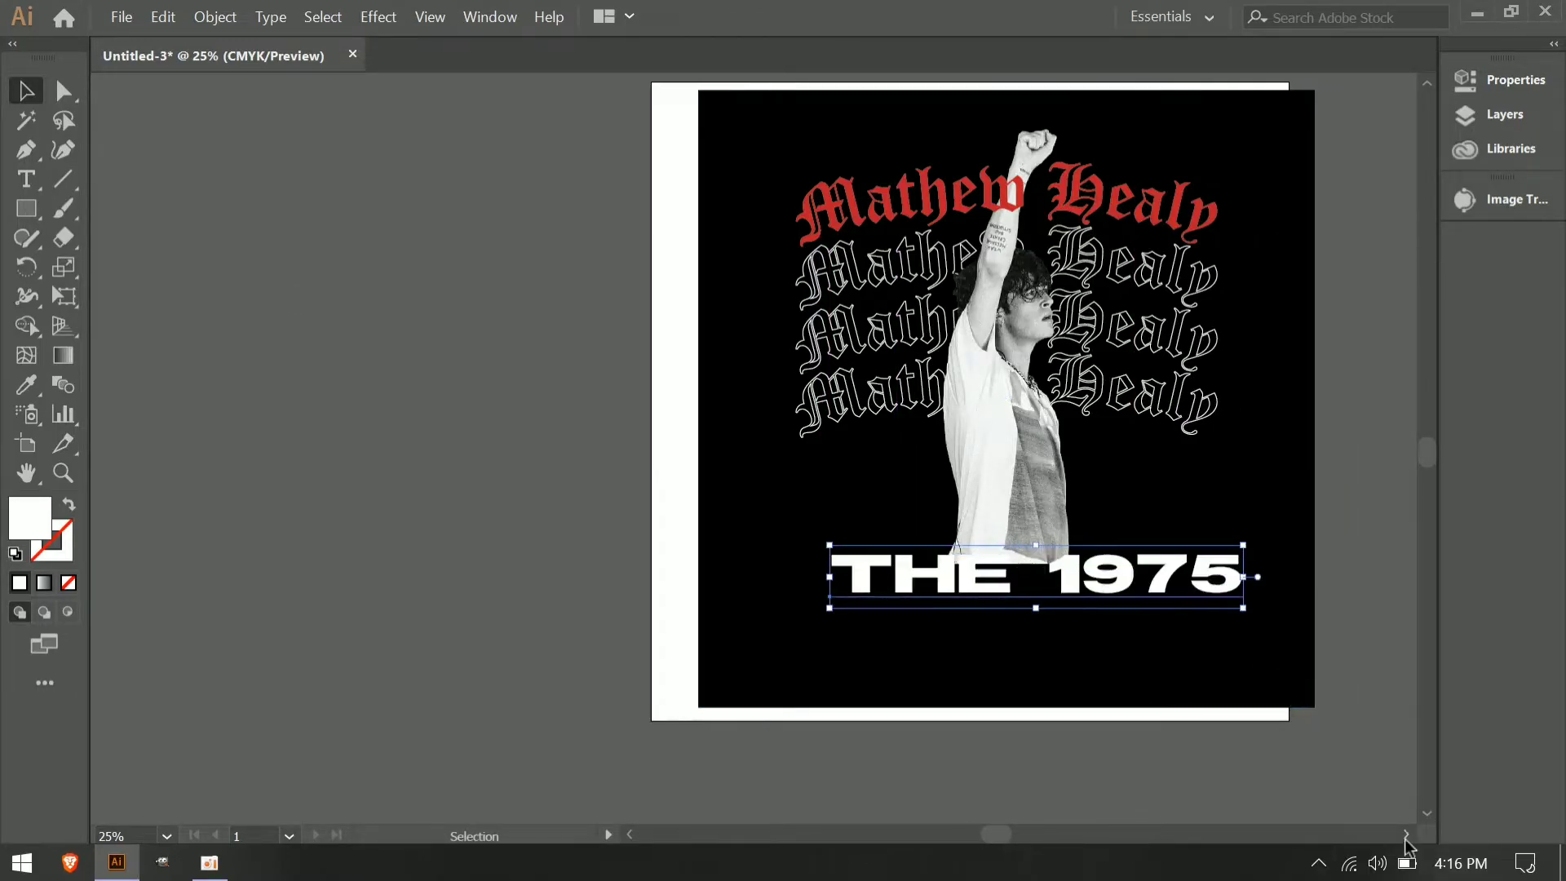
pyautogui.moveTo(882, 558); pyautogui.dragTo(878, 559)
pyautogui.moveTo(1054, 607)
pyautogui.mouseDown()
pyautogui.moveTo(1069, 623)
pyautogui.moveTo(1077, 604)
pyautogui.mouseUp()
# Align the "THE 1975" text horizontally with the centre of the poster elements.
pyautogui.click(1503, 81)
pyautogui.click(1240, 545)
pyautogui.click(267, 478)
pyautogui.click(1415, 71)
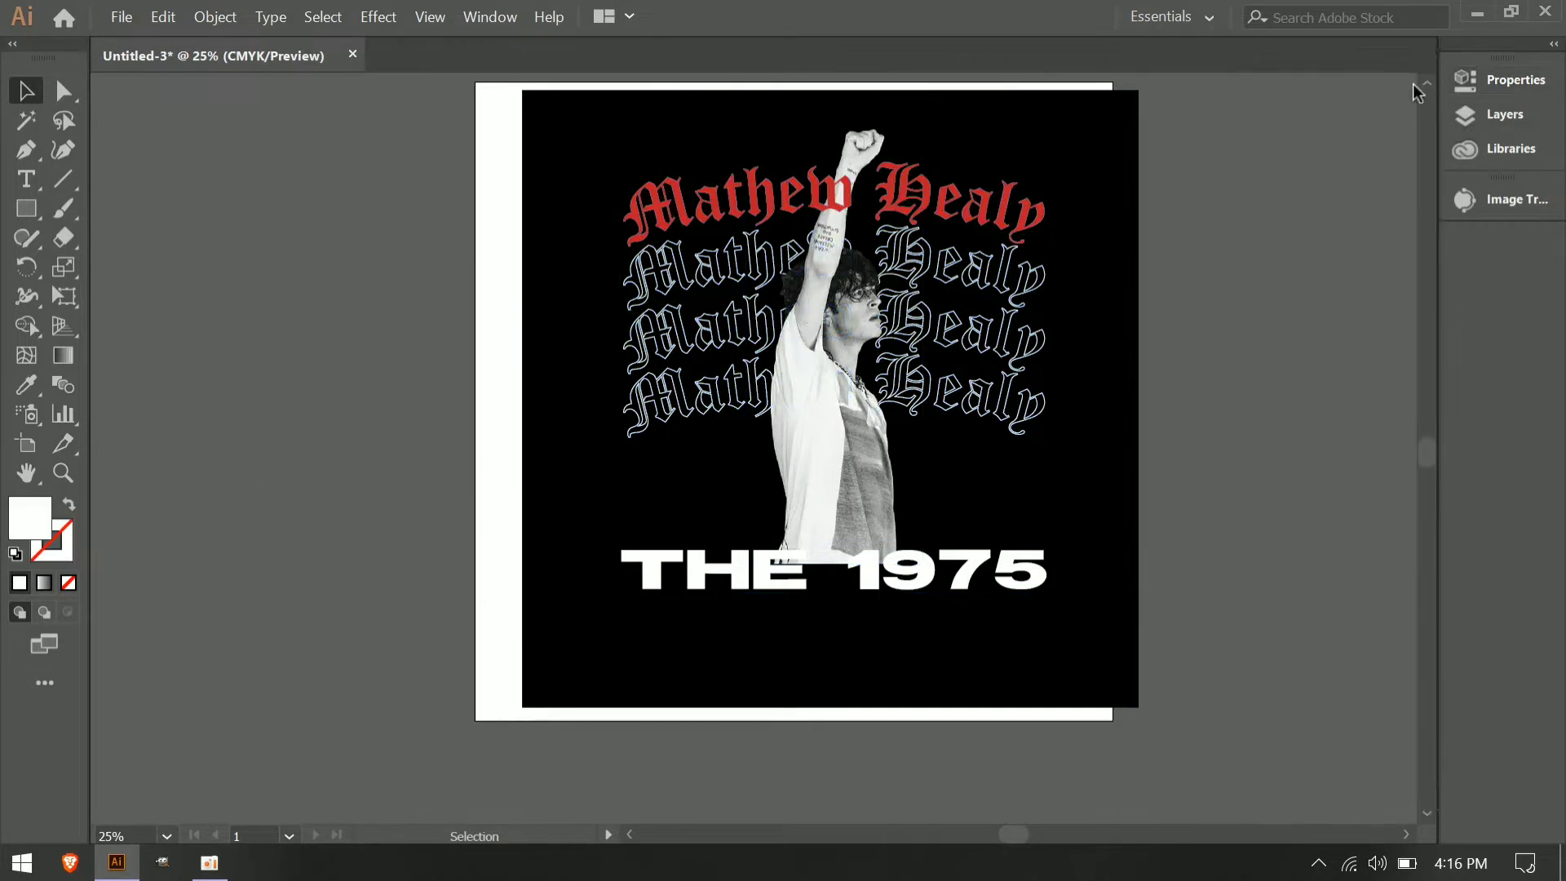
# Set the tracking of the "THE 1975" text to -50.
pyautogui.click(1514, 81)
pyautogui.click(1399, 640)
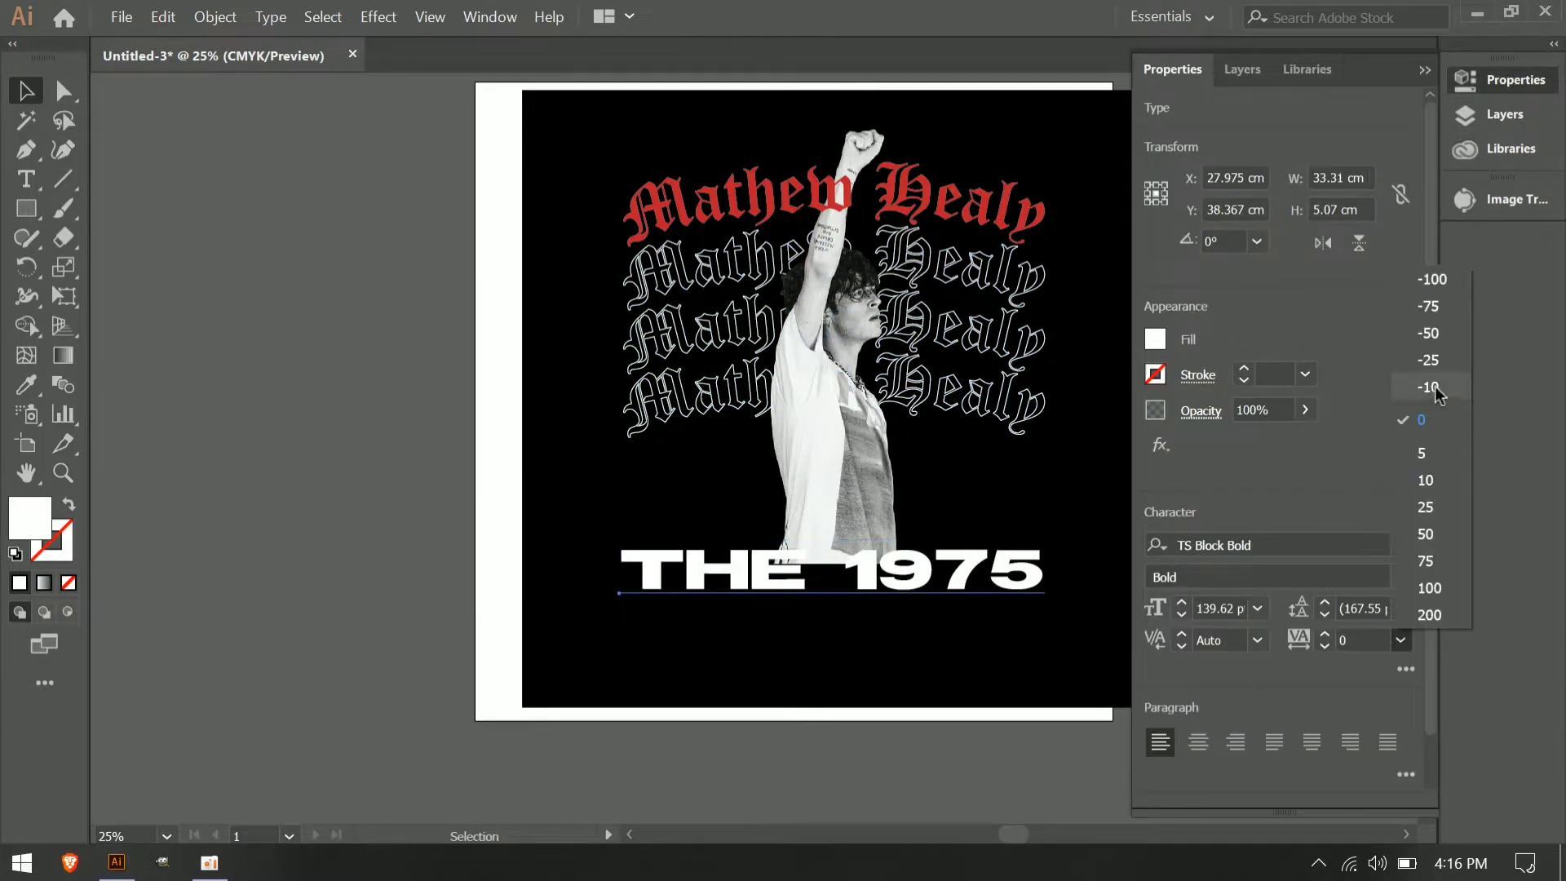
pyautogui.click(1428, 333)
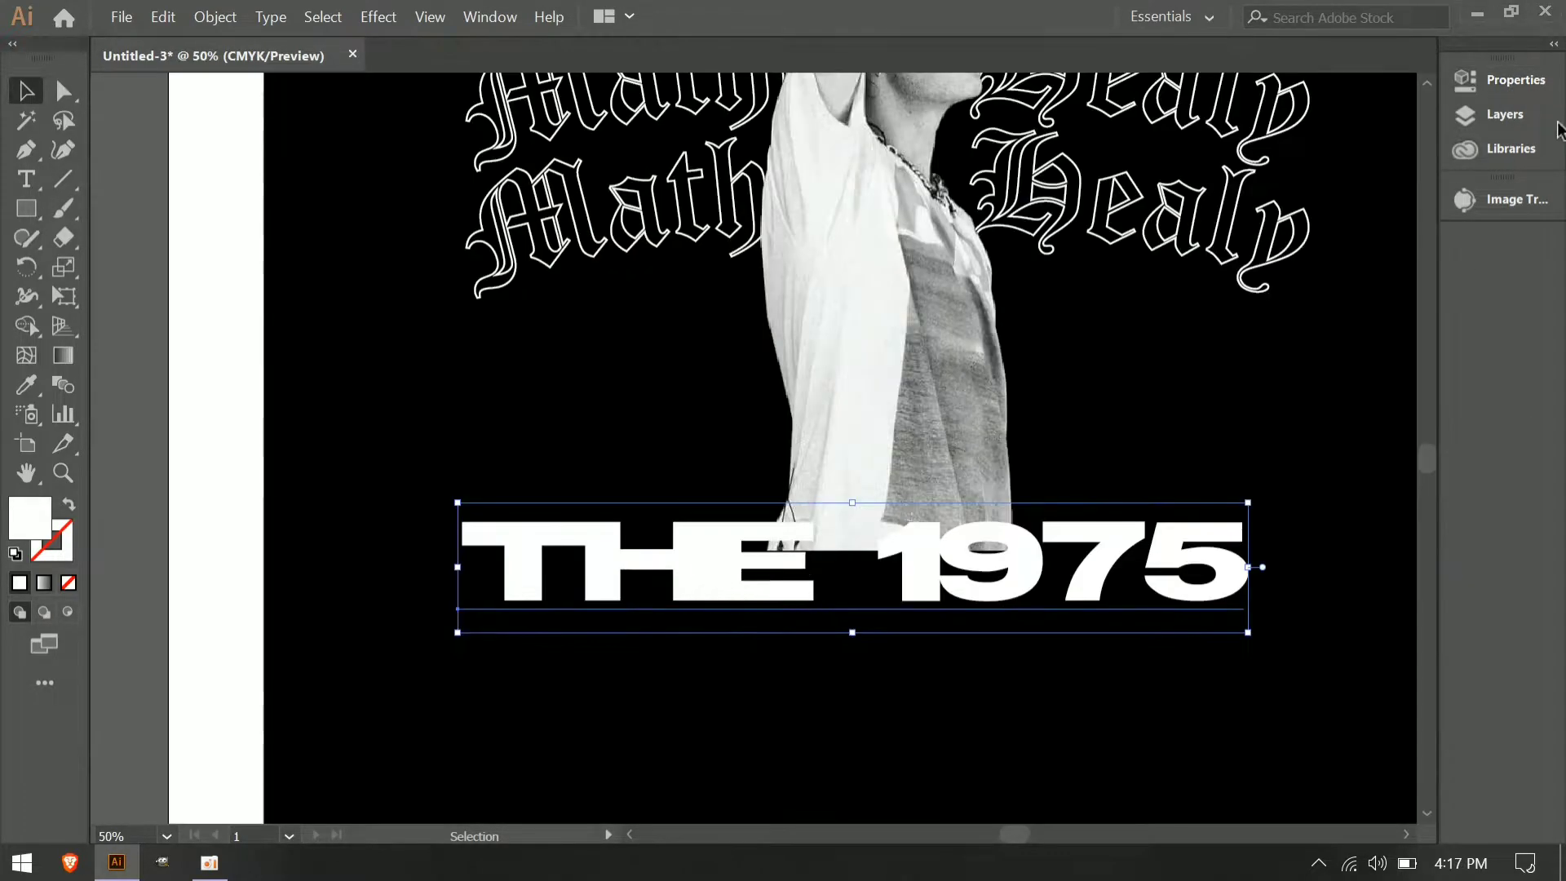
# Try swatch colours for the "THE 1975" text and settle on a yellow fill.
pyautogui.click(1514, 80)
pyautogui.click(1155, 339)
pyautogui.click(1043, 427)
pyautogui.click(1010, 427)
pyautogui.click(906, 444)
pyautogui.click(890, 444)
pyautogui.click(906, 445)
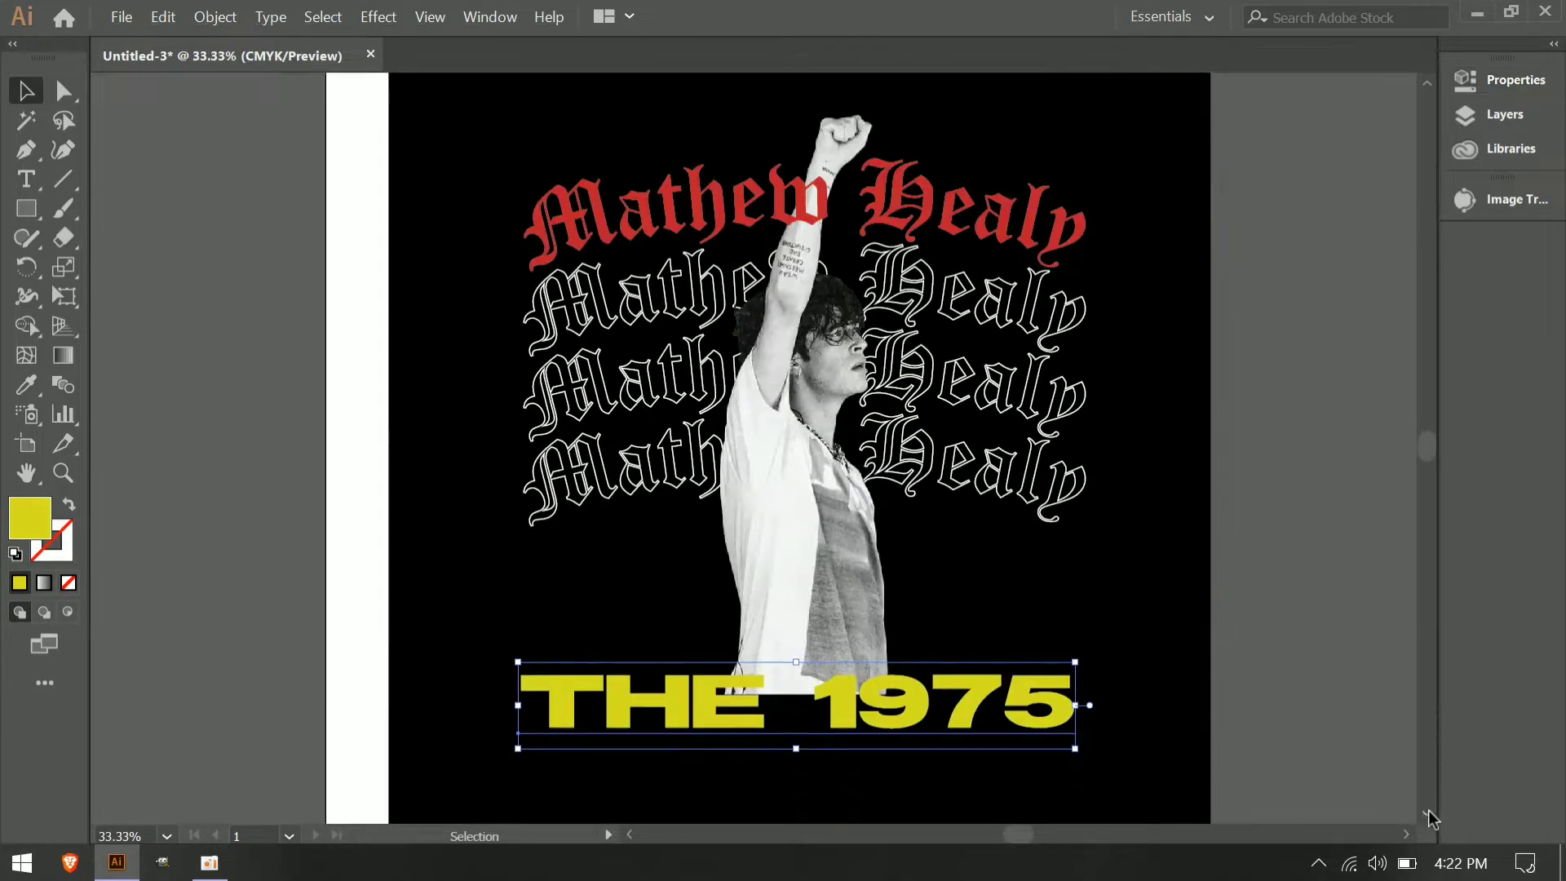
# Convert "THE 1975" to outlines and extend the T's crossbar so its end meets the H.
pyautogui.rightClick(712, 209)
pyautogui.click(640, 657)
pyautogui.press('a')
pyautogui.scroll(4, 610, 639)
pyautogui.moveTo(579, 610); pyautogui.dragTo(595, 608)
pyautogui.moveTo(578, 541); pyautogui.dragTo(597, 541)
pyautogui.click(633, 760)
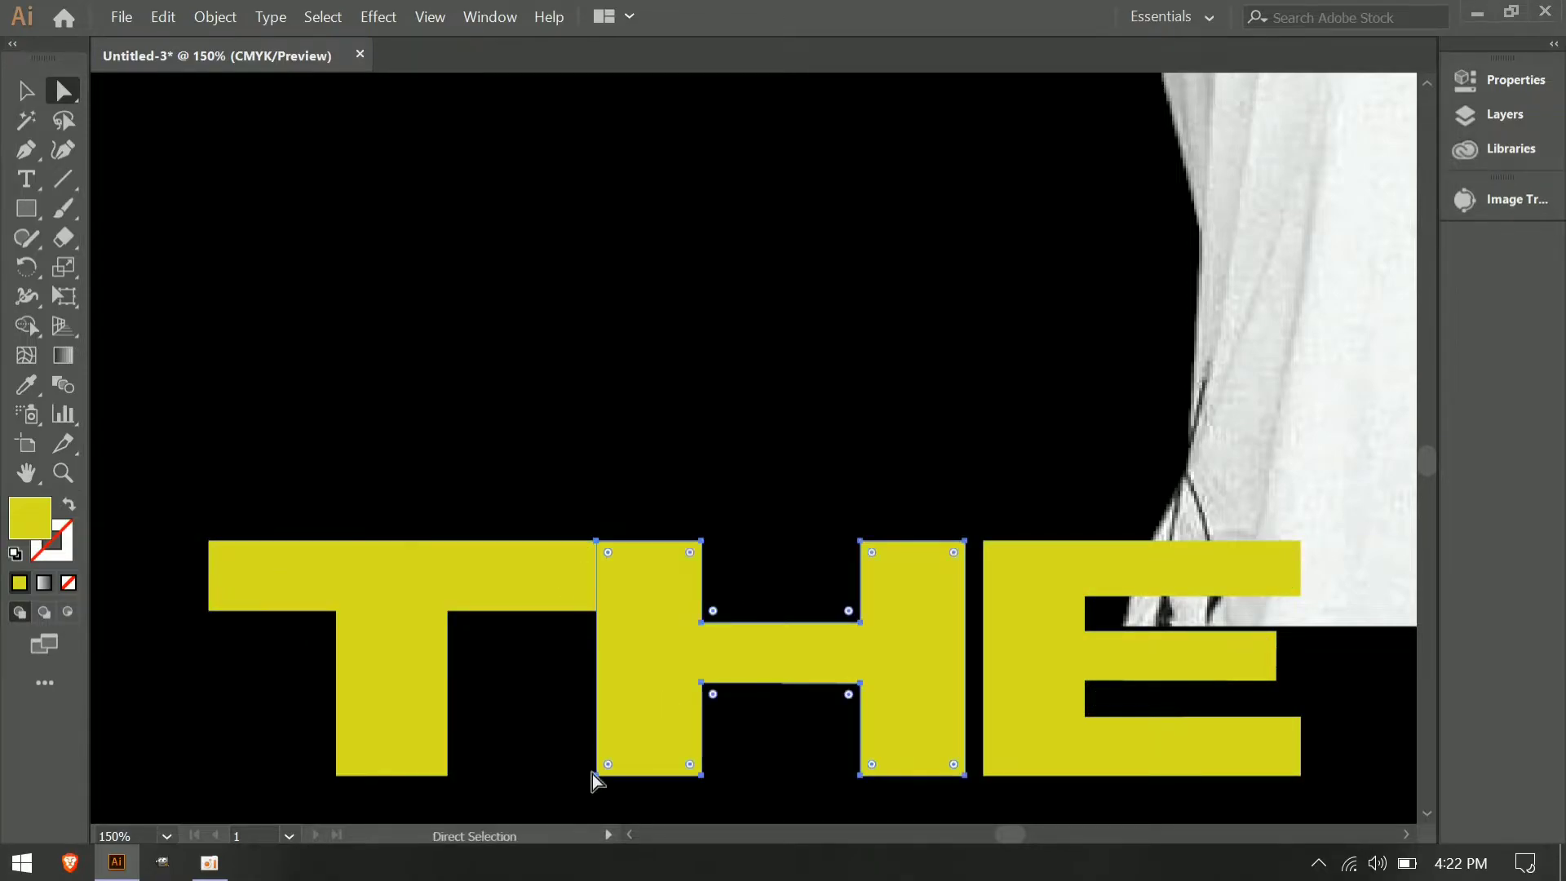
# Tighten the outlined digits by moving the 5 slightly closer to the 7.
pyautogui.scroll(-2, 782, 681)
pyautogui.click(1406, 834)
pyautogui.click(1427, 814)
pyautogui.hscroll(3, 1120, 761)
pyautogui.scroll(2, 1202, 656)
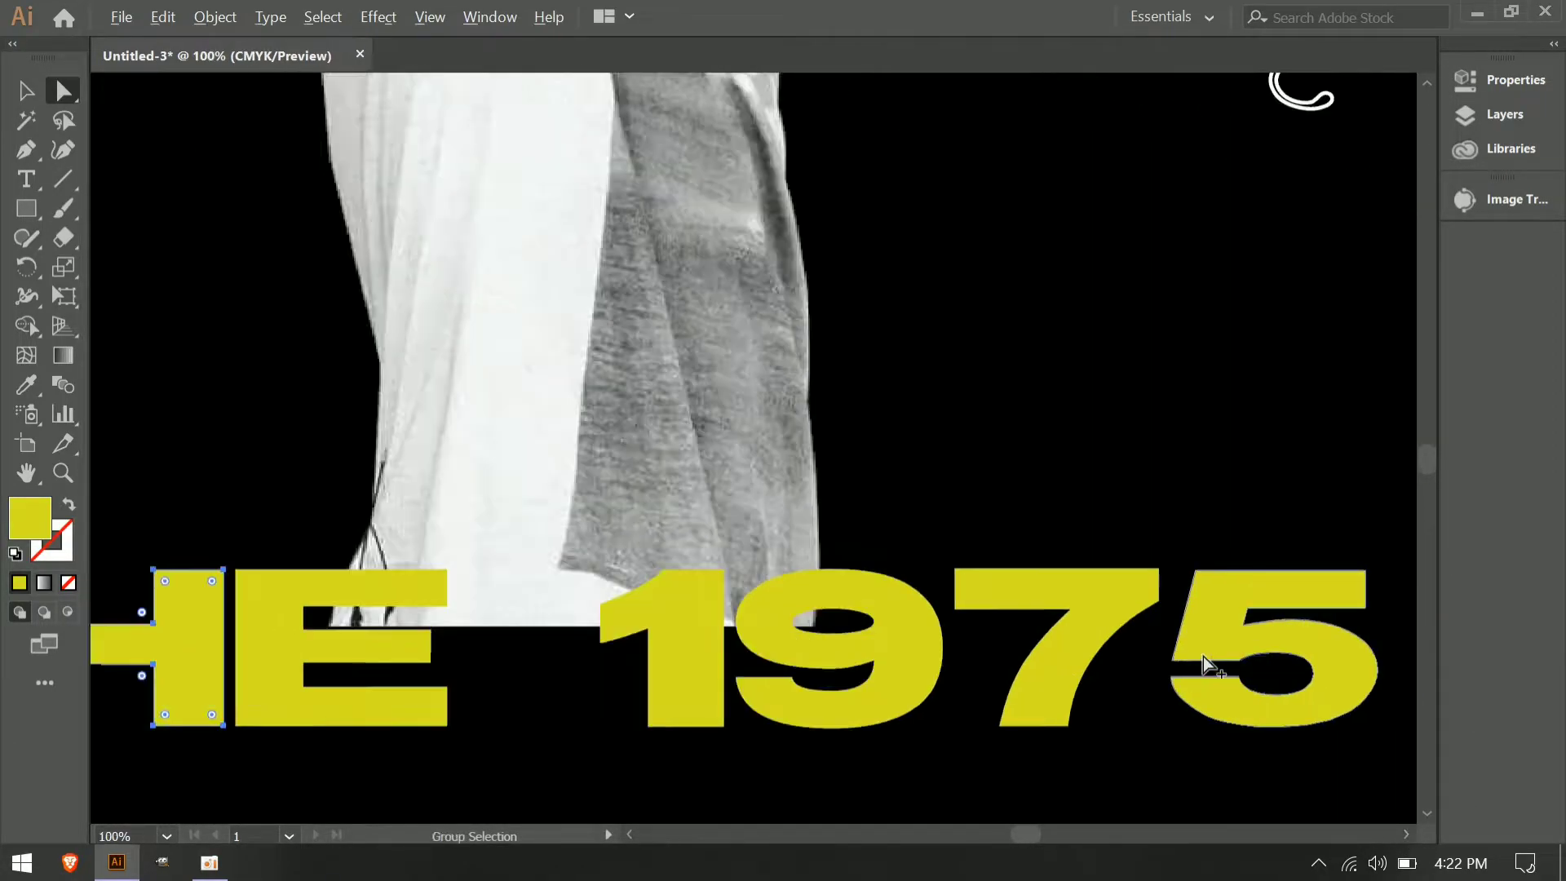
pyautogui.click(569, 579)
pyautogui.moveTo(576, 576); pyautogui.dragTo(575, 577)
pyautogui.moveTo(1222, 572); pyautogui.dragTo(1219, 566)
pyautogui.scroll(-4, 620, 659)
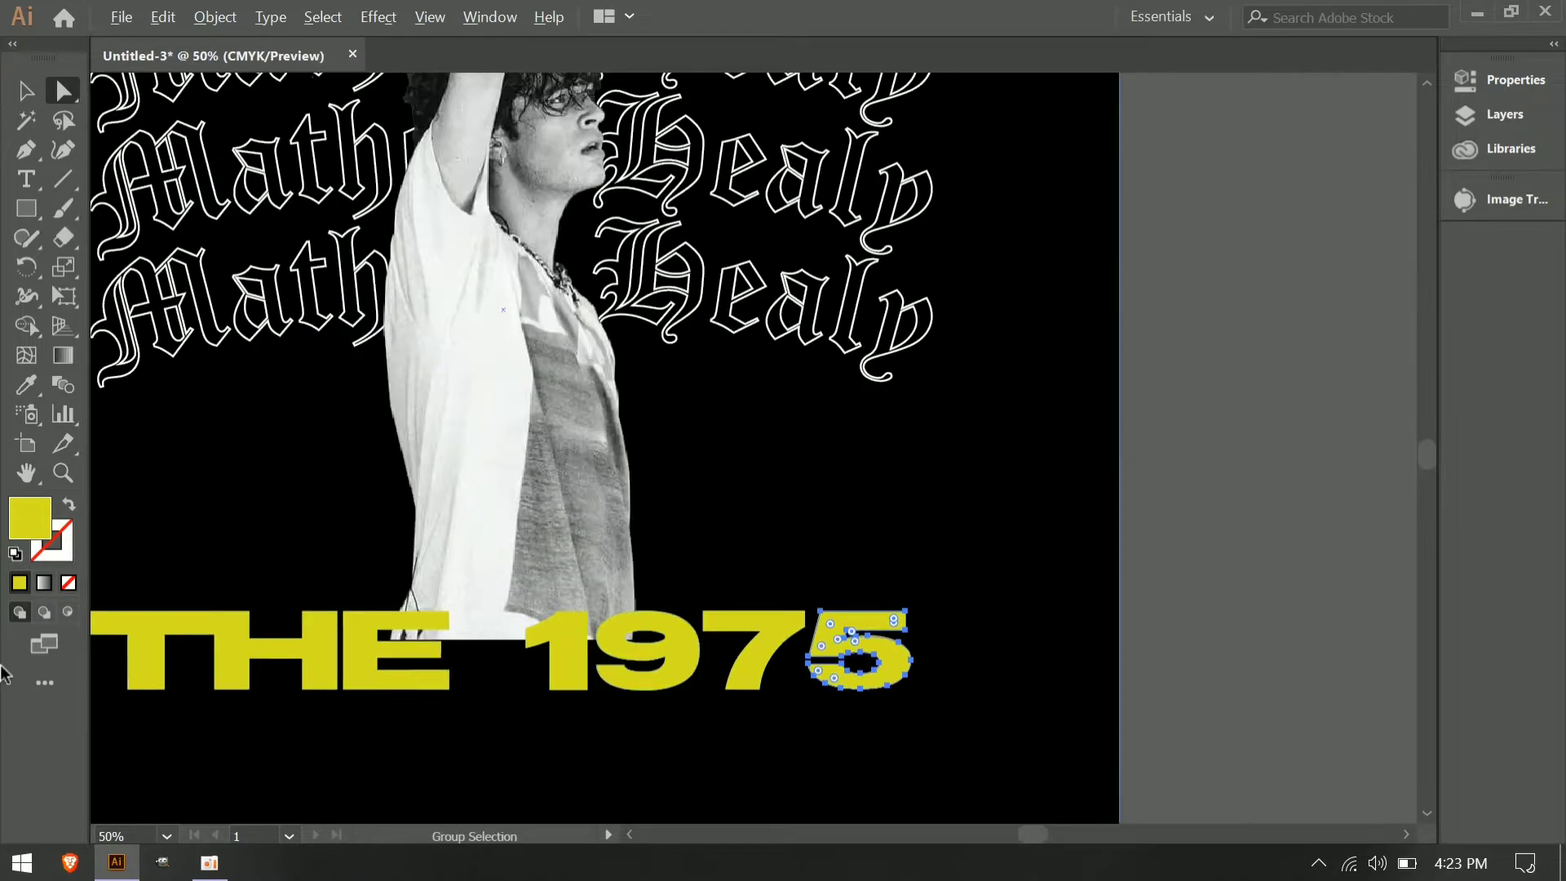
pyautogui.click(633, 836)
pyautogui.click(633, 838)
pyautogui.click(1429, 815)
pyautogui.click(1158, 653)
pyautogui.click(25, 92)
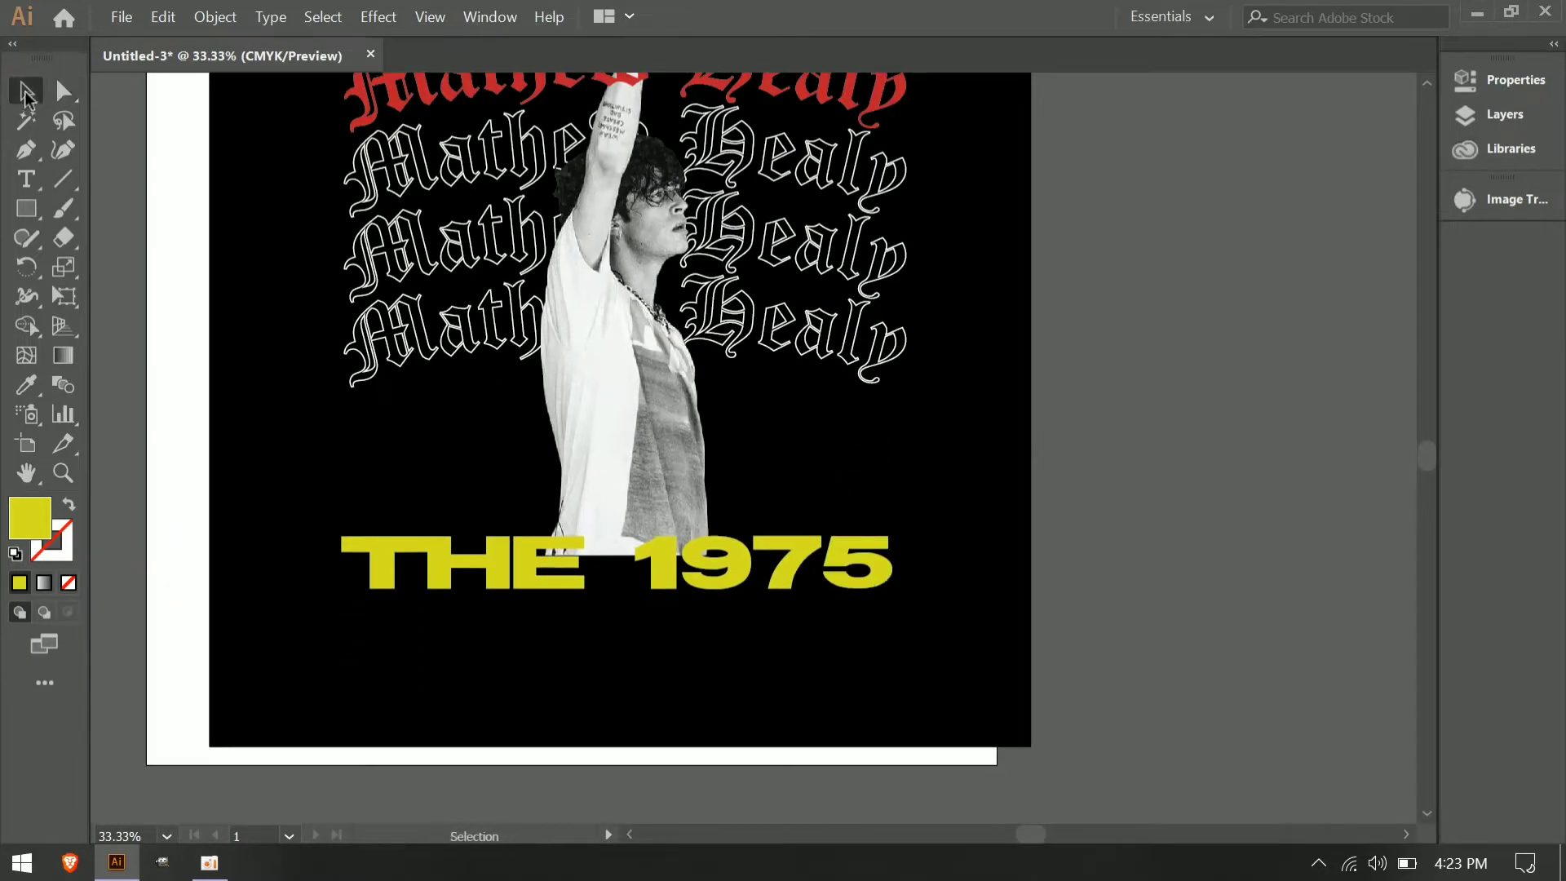
pyautogui.click(904, 619)
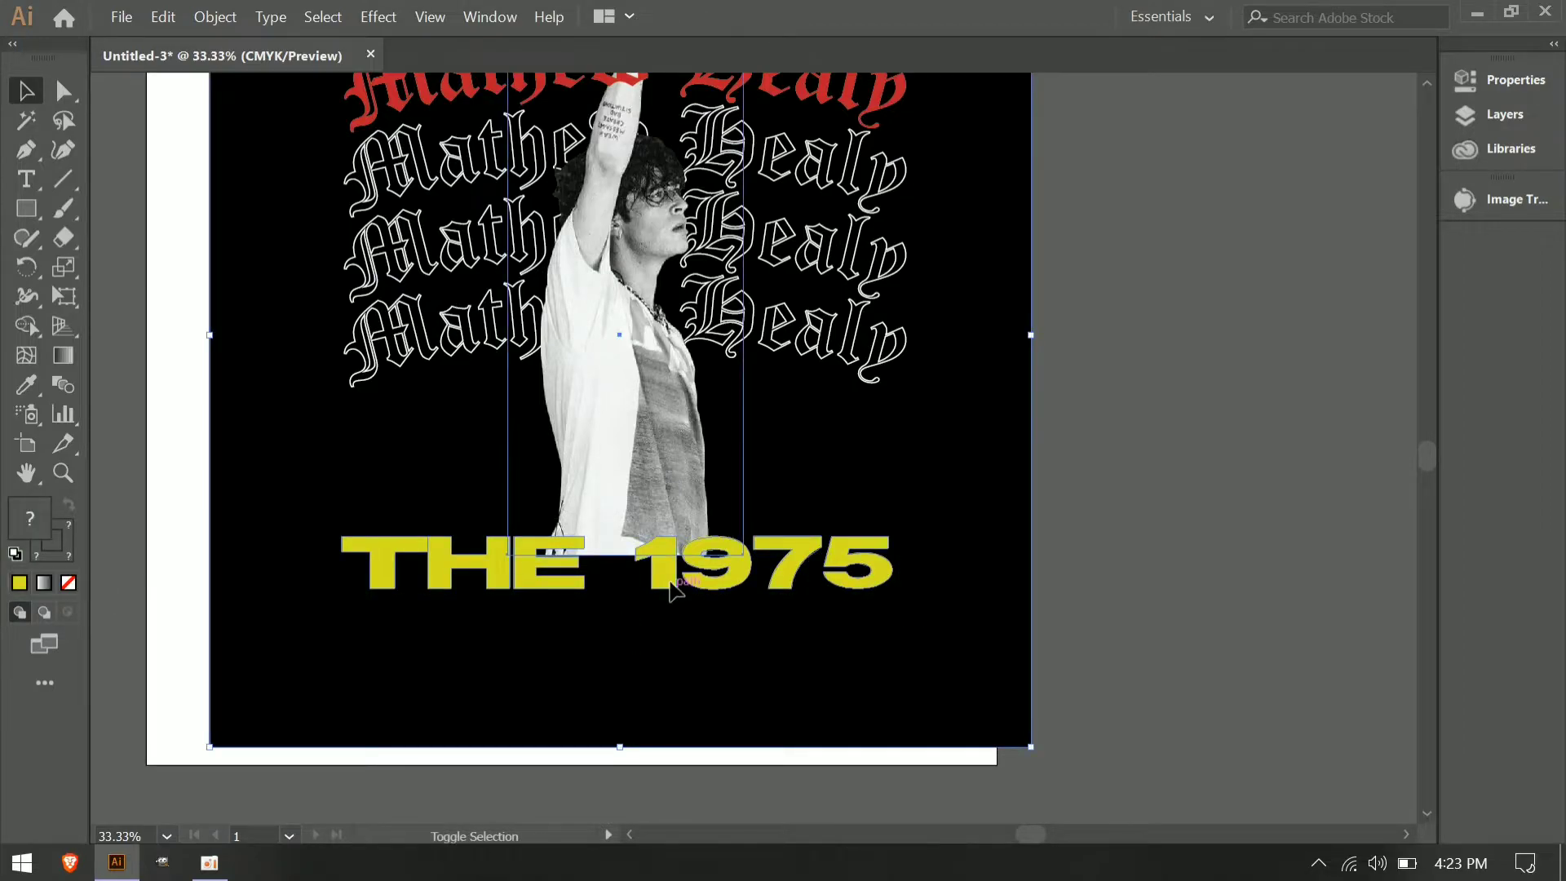
pyautogui.scroll(5, 1139, 373)
pyautogui.moveTo(1136, 733); pyautogui.dragTo(300, 614)
pyautogui.keyDown('shift'); pyautogui.click(300, 614); pyautogui.keyUp('shift')
pyautogui.keyDown('shift'); pyautogui.click(579, 555); pyautogui.keyUp('shift')
pyautogui.click(1097, 614)
pyautogui.scroll(-7, 1097, 615)
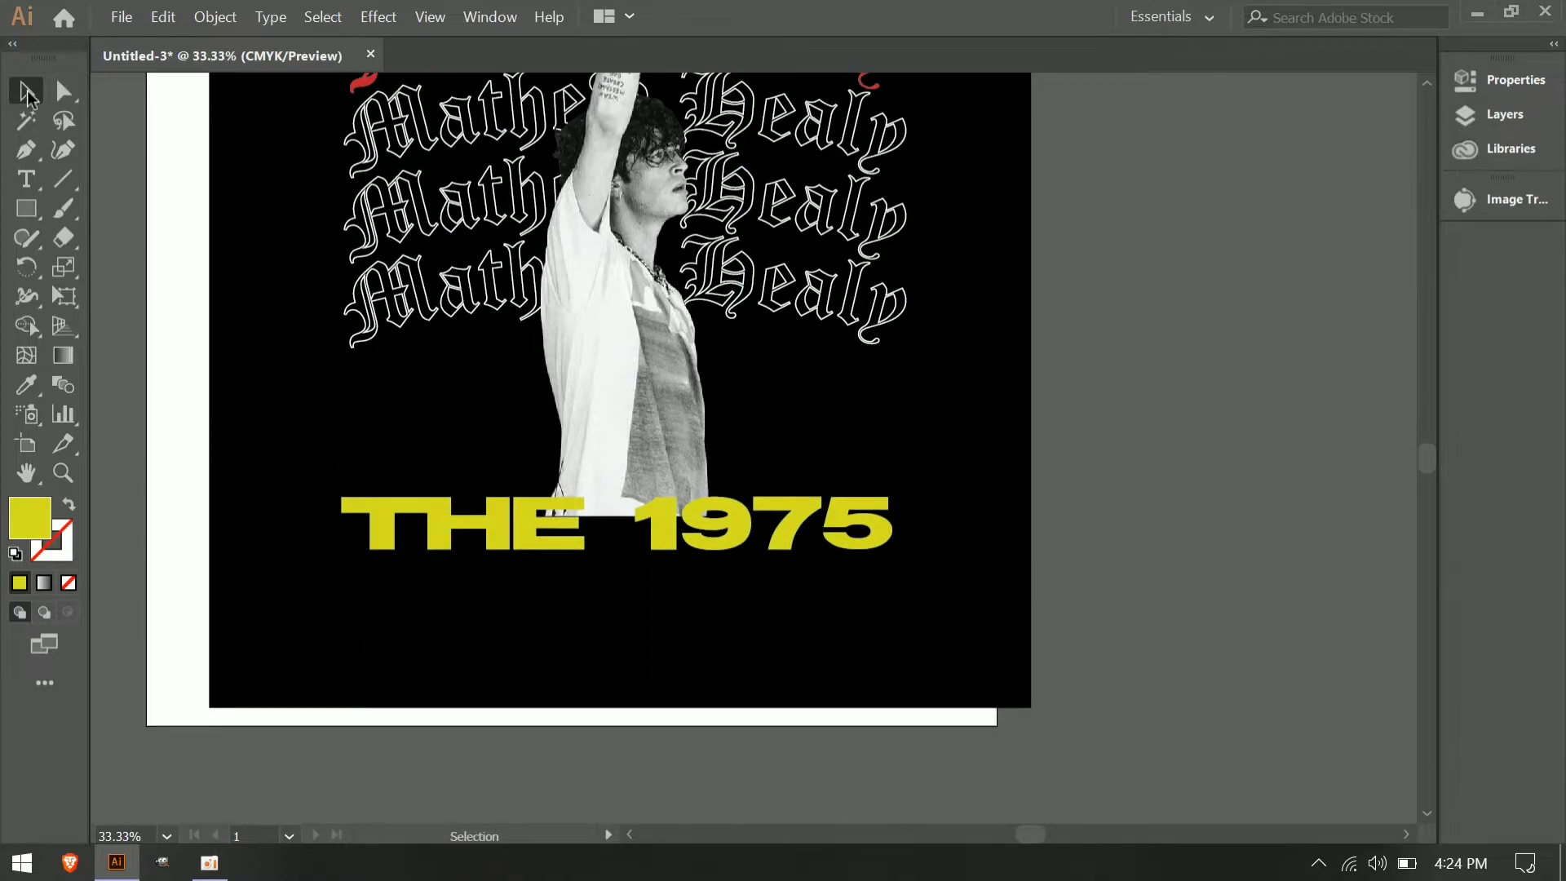
# Duplicate the yellow "THE 1975" just below the original and fill the copy with white.
pyautogui.moveTo(441, 538); pyautogui.dragTo(449, 620)
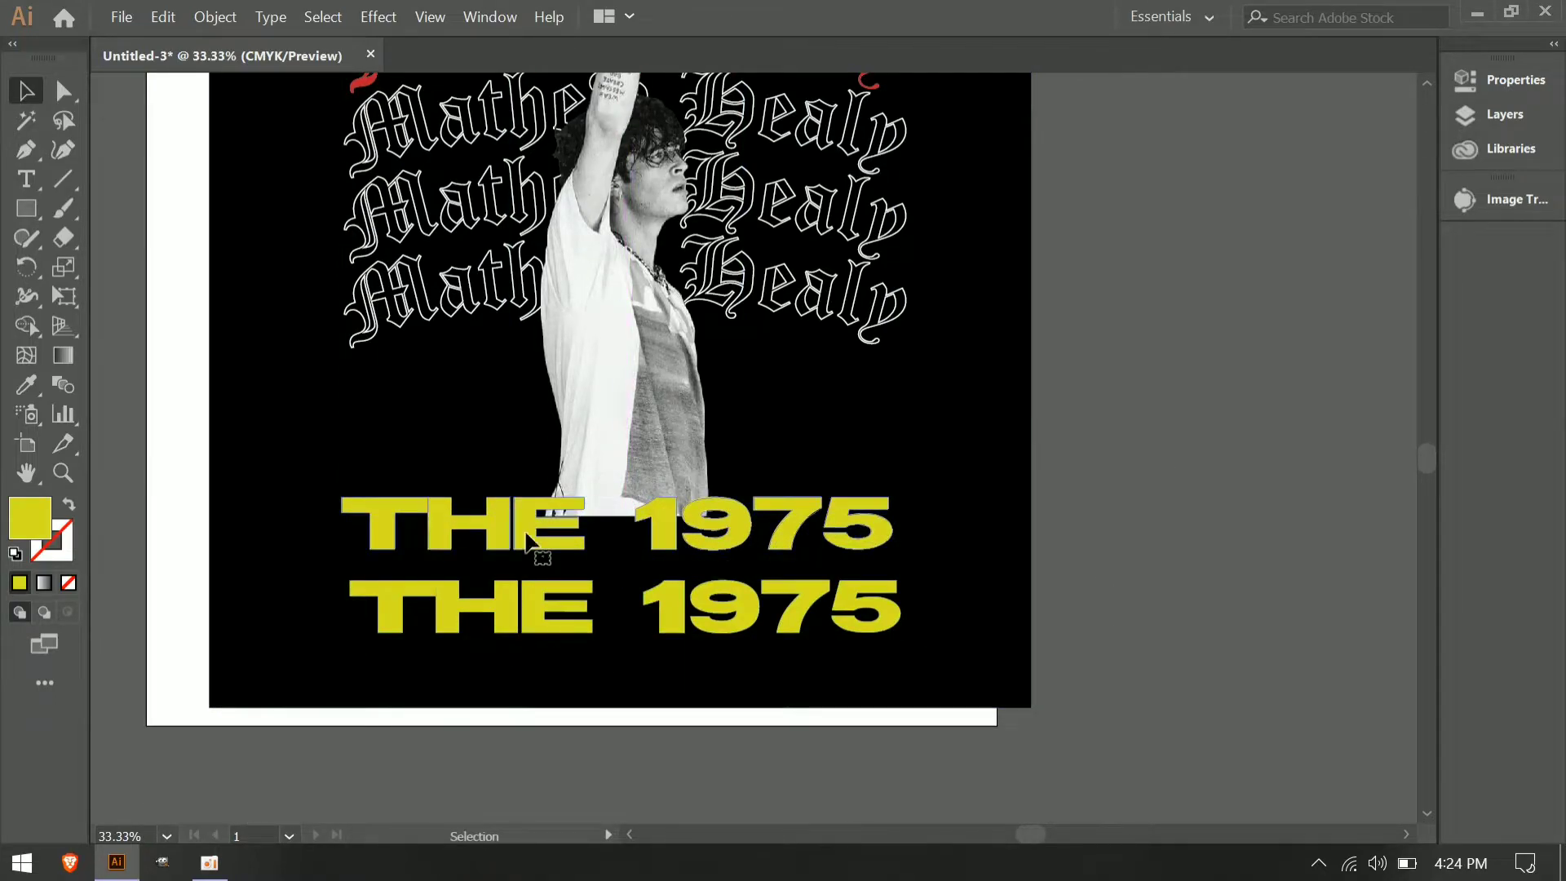
pyautogui.click(1240, 427)
pyautogui.scroll(2, 431, 491)
pyautogui.scroll(-1, 557, 620)
pyautogui.click(1125, 668)
pyautogui.click(1518, 83)
pyautogui.click(1156, 341)
pyautogui.click(923, 427)
pyautogui.click(1474, 82)
# Place the white copy behind the yellow lettering, offset slightly down and to the right as a shadow.
pyautogui.moveTo(817, 681); pyautogui.dragTo(811, 566)
pyautogui.moveTo(549, 576); pyautogui.dragTo(566, 600)
pyautogui.rightClick(371, 544)
pyautogui.moveTo(505, 424)
pyautogui.click(660, 426)
pyautogui.click(661, 639)
pyautogui.moveTo(661, 644); pyautogui.dragTo(645, 618)
pyautogui.click(804, 745)
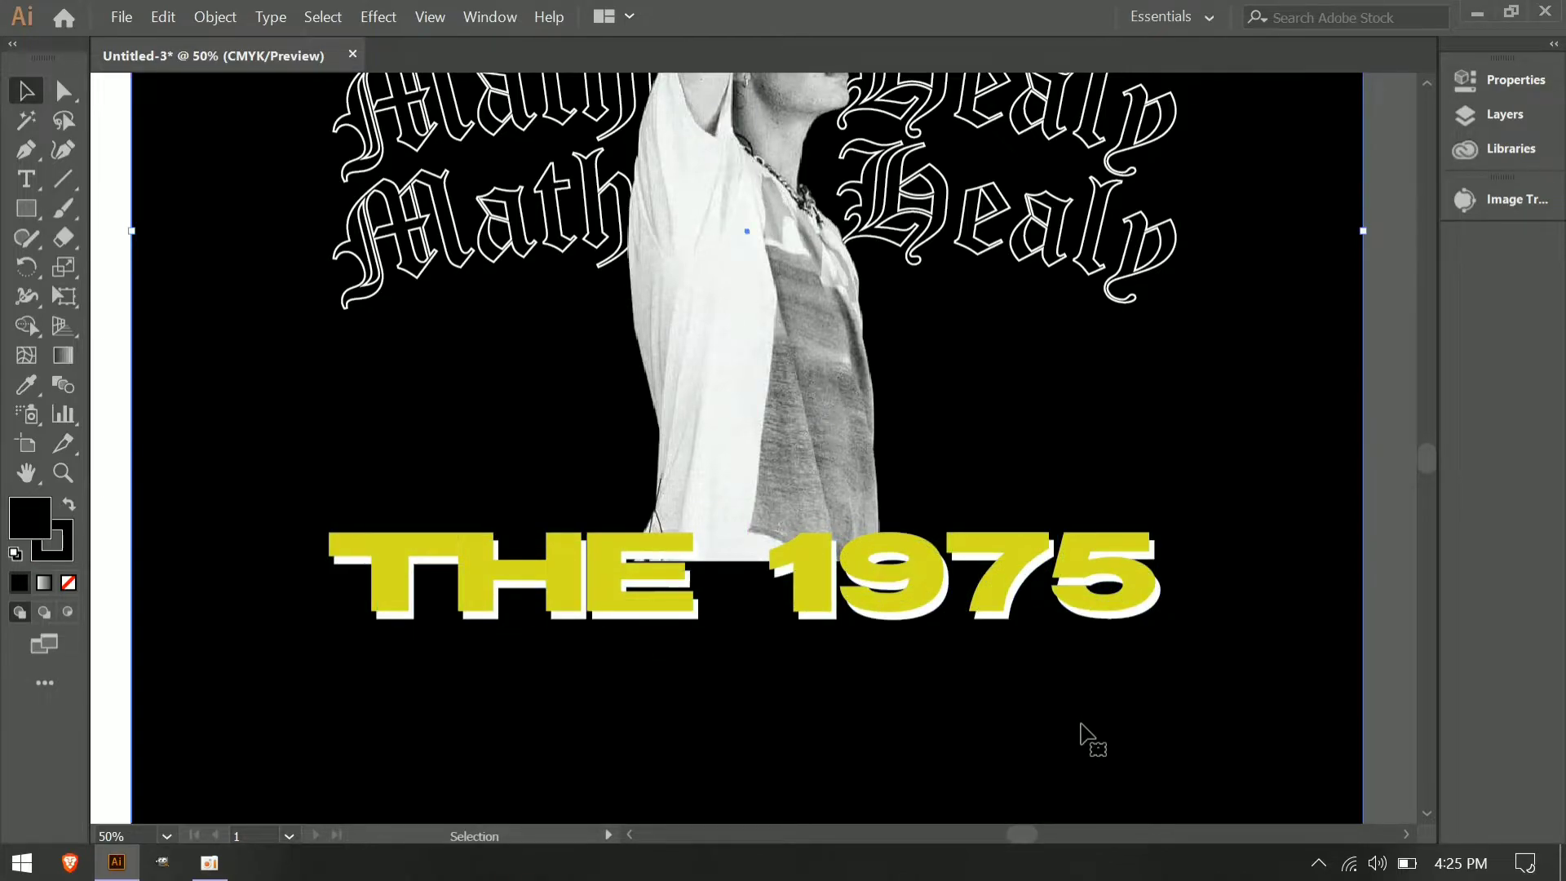
pyautogui.click(349, 564)
pyautogui.click(709, 717)
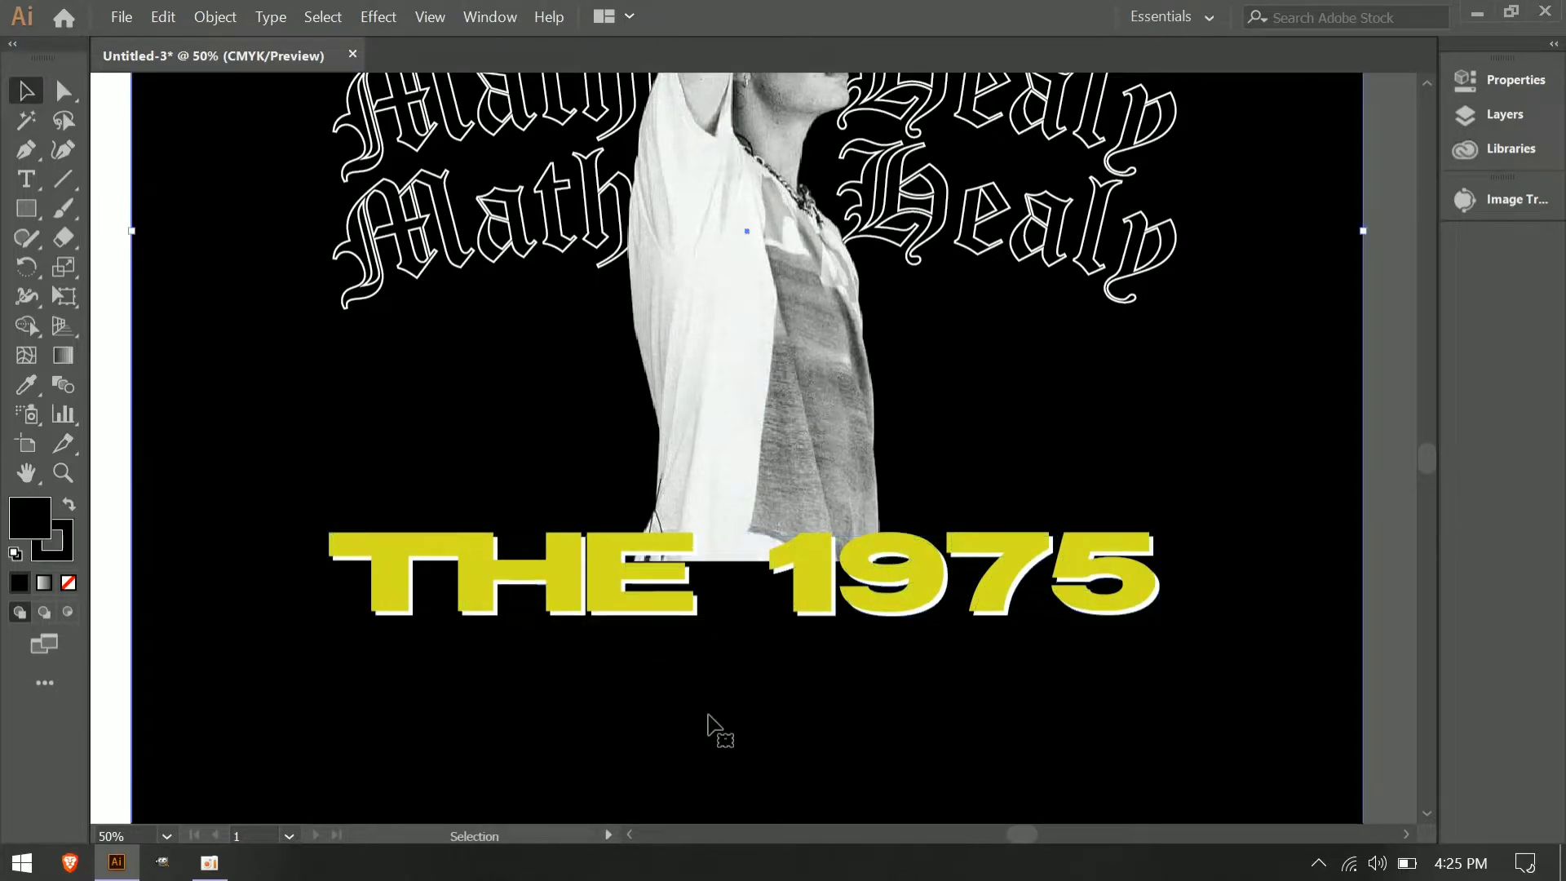
# Try swatch colours on the front "THE 1975" lettering and settle on a purple fill.
pyautogui.click(816, 591)
pyautogui.click(1515, 81)
pyautogui.click(1155, 339)
pyautogui.click(941, 427)
pyautogui.click(957, 427)
pyautogui.click(974, 427)
pyautogui.click(1077, 445)
pyautogui.click(1060, 445)
pyautogui.click(1094, 446)
pyautogui.click(1093, 447)
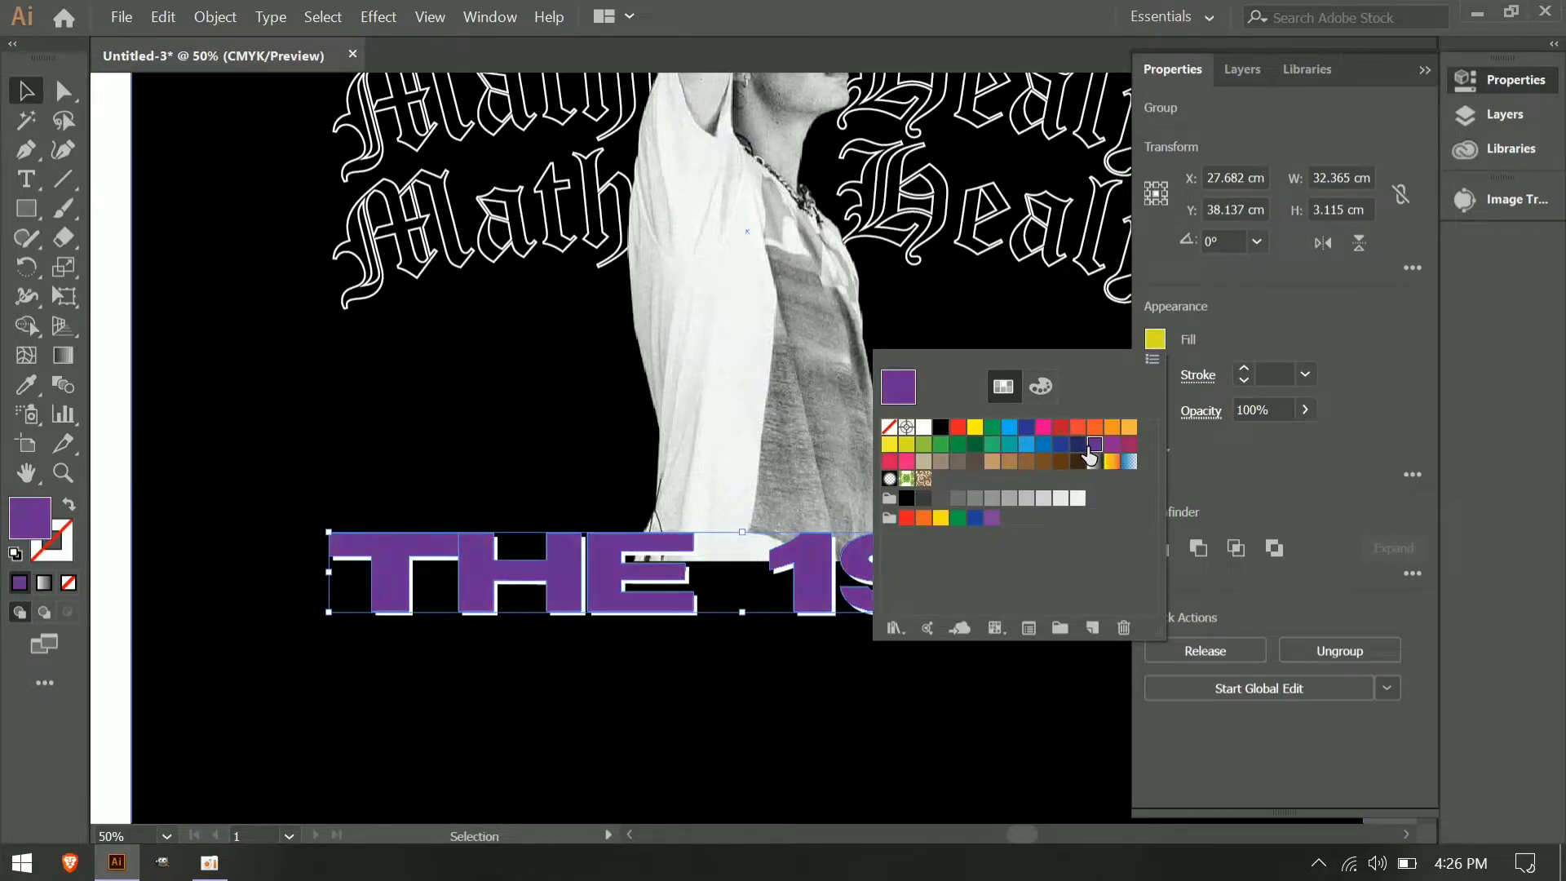
pyautogui.click(1424, 79)
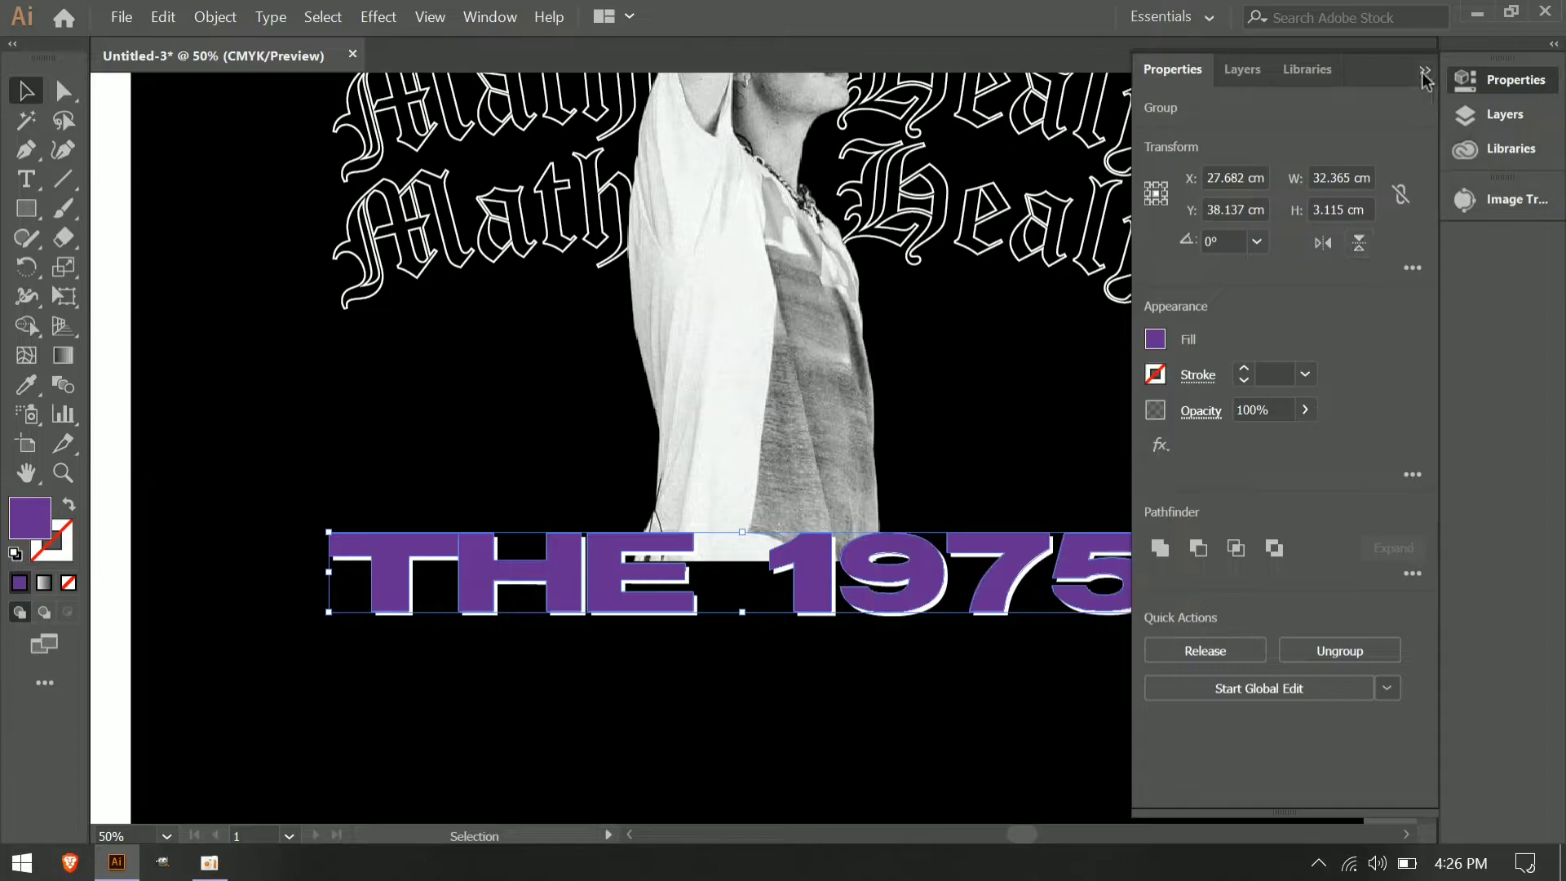
pyautogui.click(1424, 79)
# Stretch the "THE 1975" lettering taller by extending its lower edge.
pyautogui.moveTo(743, 617); pyautogui.dragTo(744, 641)
pyautogui.click(737, 705)
pyautogui.scroll(-2, 840, 581)
pyautogui.hotkey('ctrl', 'shift', 'a')
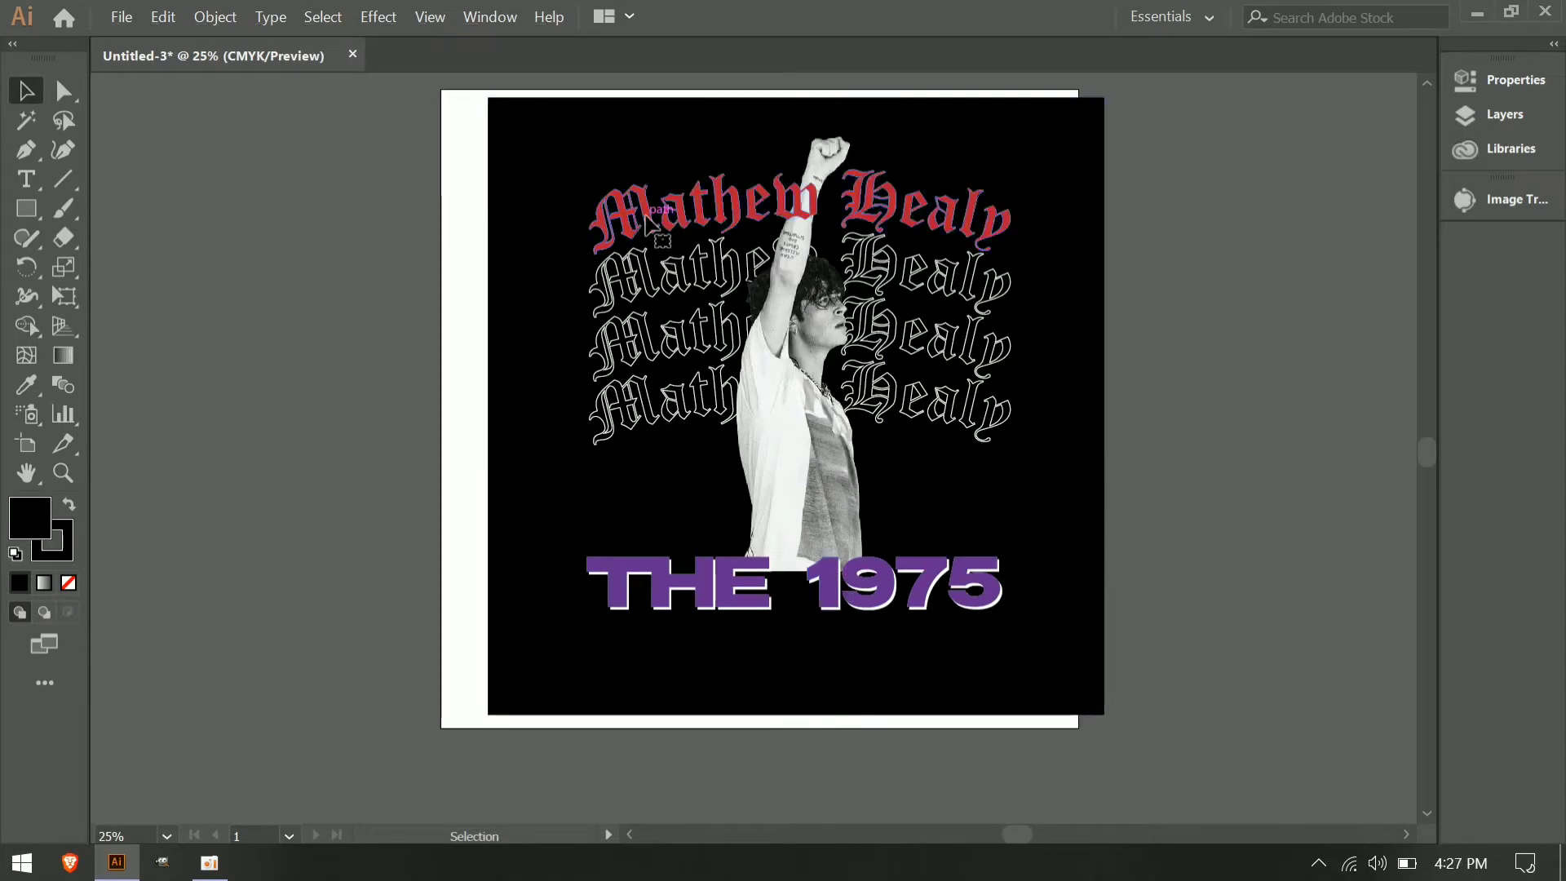
# Select the four arched text lines and scale them down slightly from their lower corner.
pyautogui.click(650, 213)
pyautogui.keyDown('shift'); pyautogui.click(633, 277); pyautogui.keyUp('shift')
pyautogui.keyDown('shift'); pyautogui.click(644, 322); pyautogui.keyUp('shift')
pyautogui.keyDown('shift'); pyautogui.click(649, 343); pyautogui.keyUp('shift')
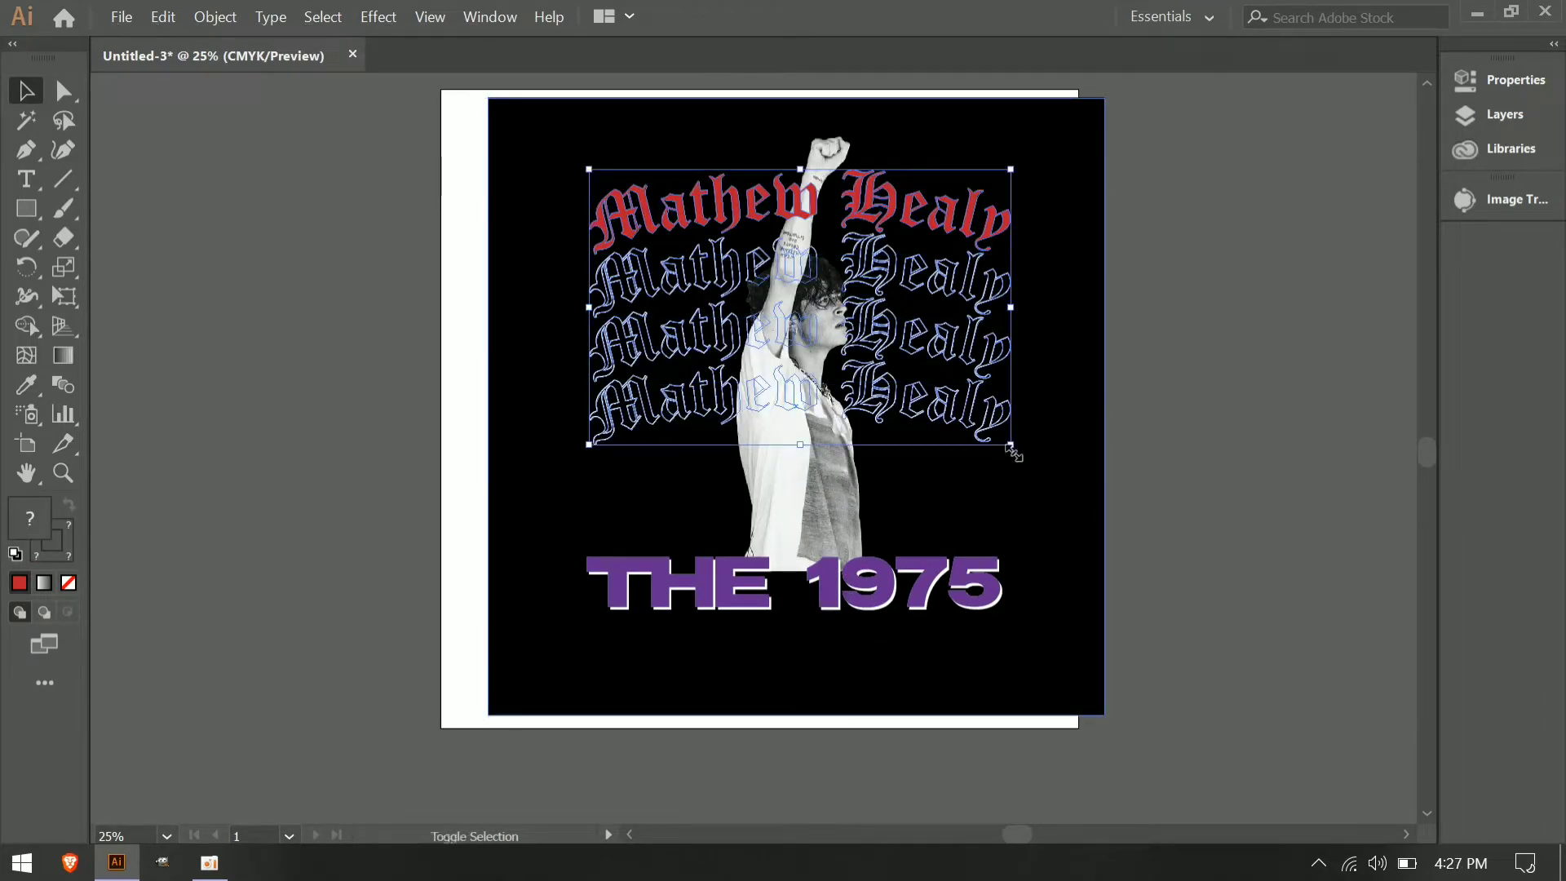
pyautogui.moveTo(1012, 446); pyautogui.dragTo(981, 426)
pyautogui.click(1279, 399)
# Select the arched text, cutout and "THE 1975" lettering without the black square and align their horizontal centres.
pyautogui.moveTo(349, 137); pyautogui.dragTo(1059, 655)
pyautogui.keyDown('shift'); pyautogui.click(1040, 618); pyautogui.keyUp('shift')
pyautogui.click(1502, 80)
pyautogui.click(1240, 548)
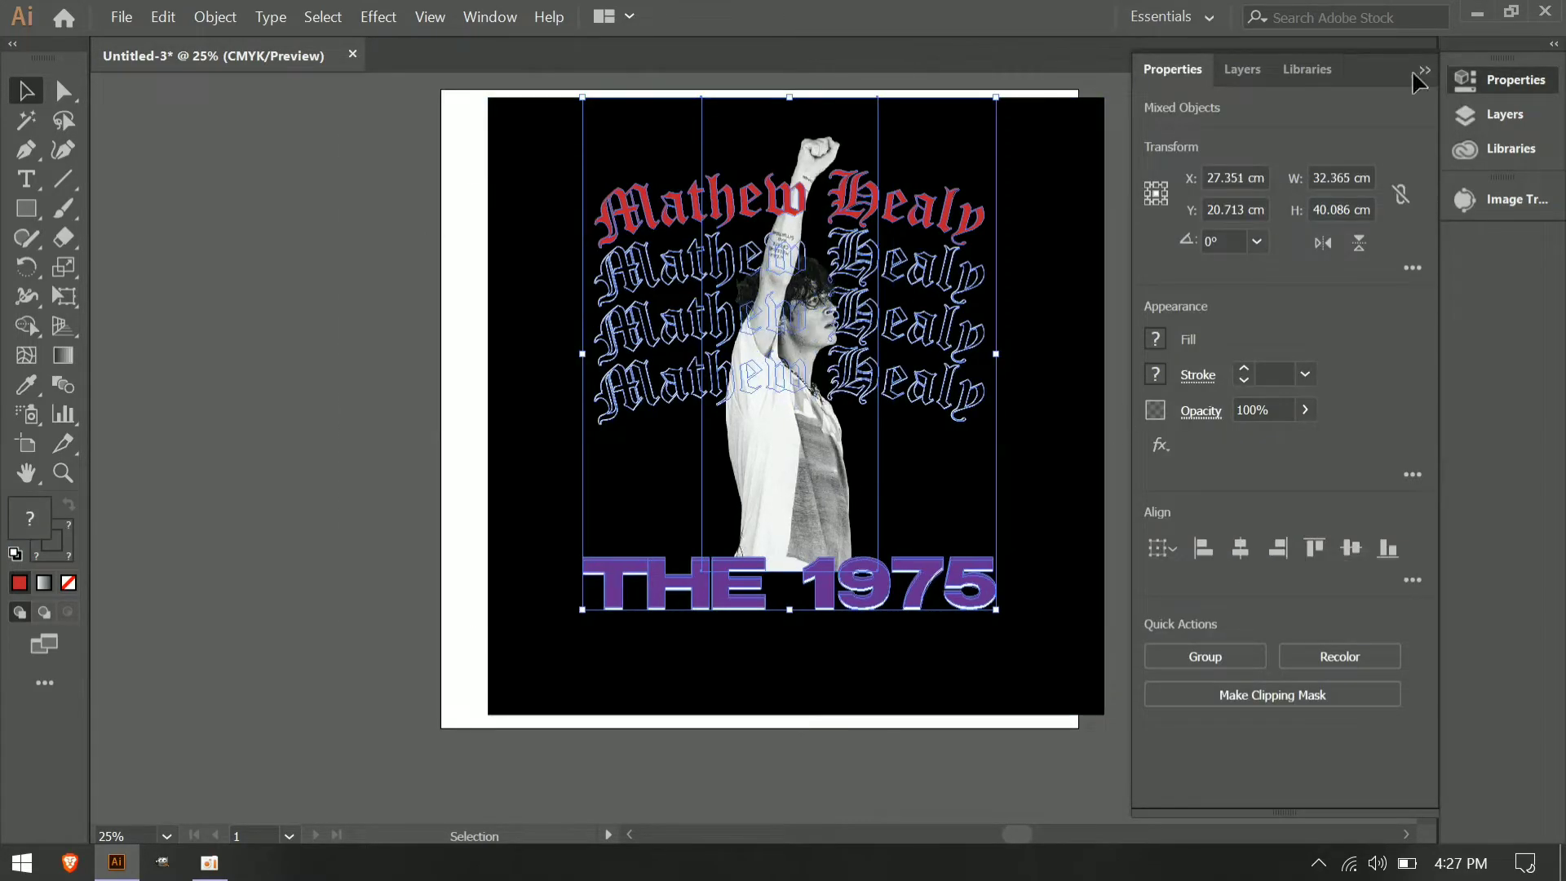
pyautogui.click(1423, 72)
pyautogui.click(1236, 326)
# Group the purple "THE 1975" lettering with its white shadow and move the group upwards over the shirt hem.
pyautogui.click(631, 594)
pyautogui.click(608, 584)
pyautogui.keyDown('shift'); pyautogui.click(618, 608); pyautogui.keyUp('shift')
pyautogui.rightClick(625, 600)
pyautogui.click(681, 398)
pyautogui.rightClick(613, 610)
pyautogui.click(1050, 572)
pyautogui.moveTo(823, 581); pyautogui.dragTo(824, 548)
pyautogui.hotkey('ctrl', '+')
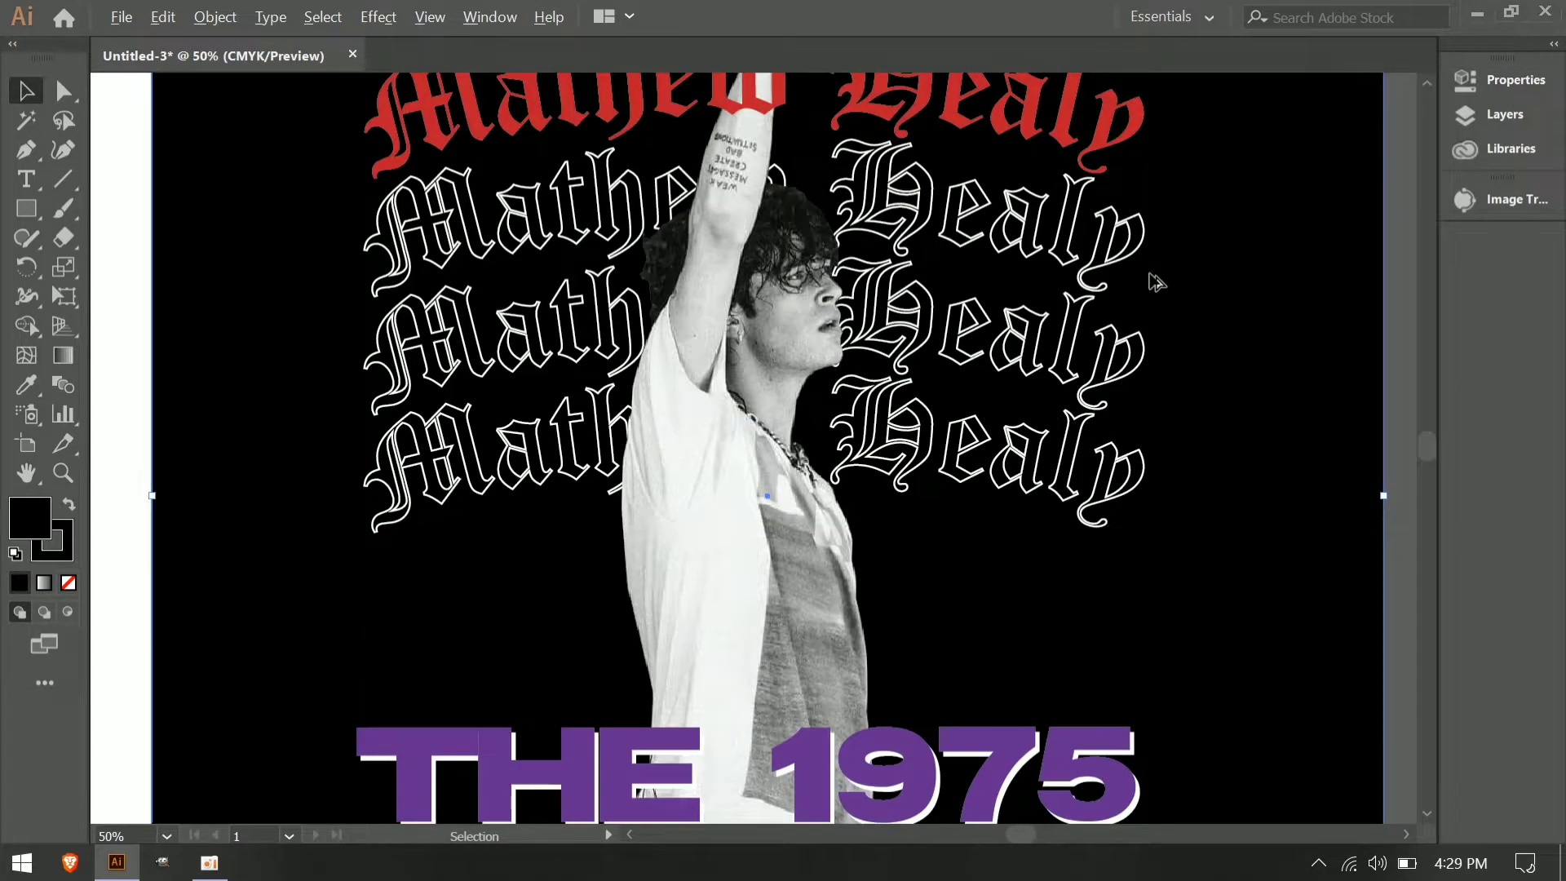
# Select the four arched text lines together and nudge them slightly upwards.
pyautogui.scroll(-2, 1151, 275)
pyautogui.scroll(1, 1363, 263)
pyautogui.click(817, 209)
pyautogui.press('capslock')
pyautogui.keyDown('shift'); pyautogui.click(818, 272); pyautogui.keyUp('shift')
pyautogui.keyDown('shift'); pyautogui.click(822, 323); pyautogui.keyUp('shift')
pyautogui.keyDown('shift'); pyautogui.click(825, 374); pyautogui.keyUp('shift')
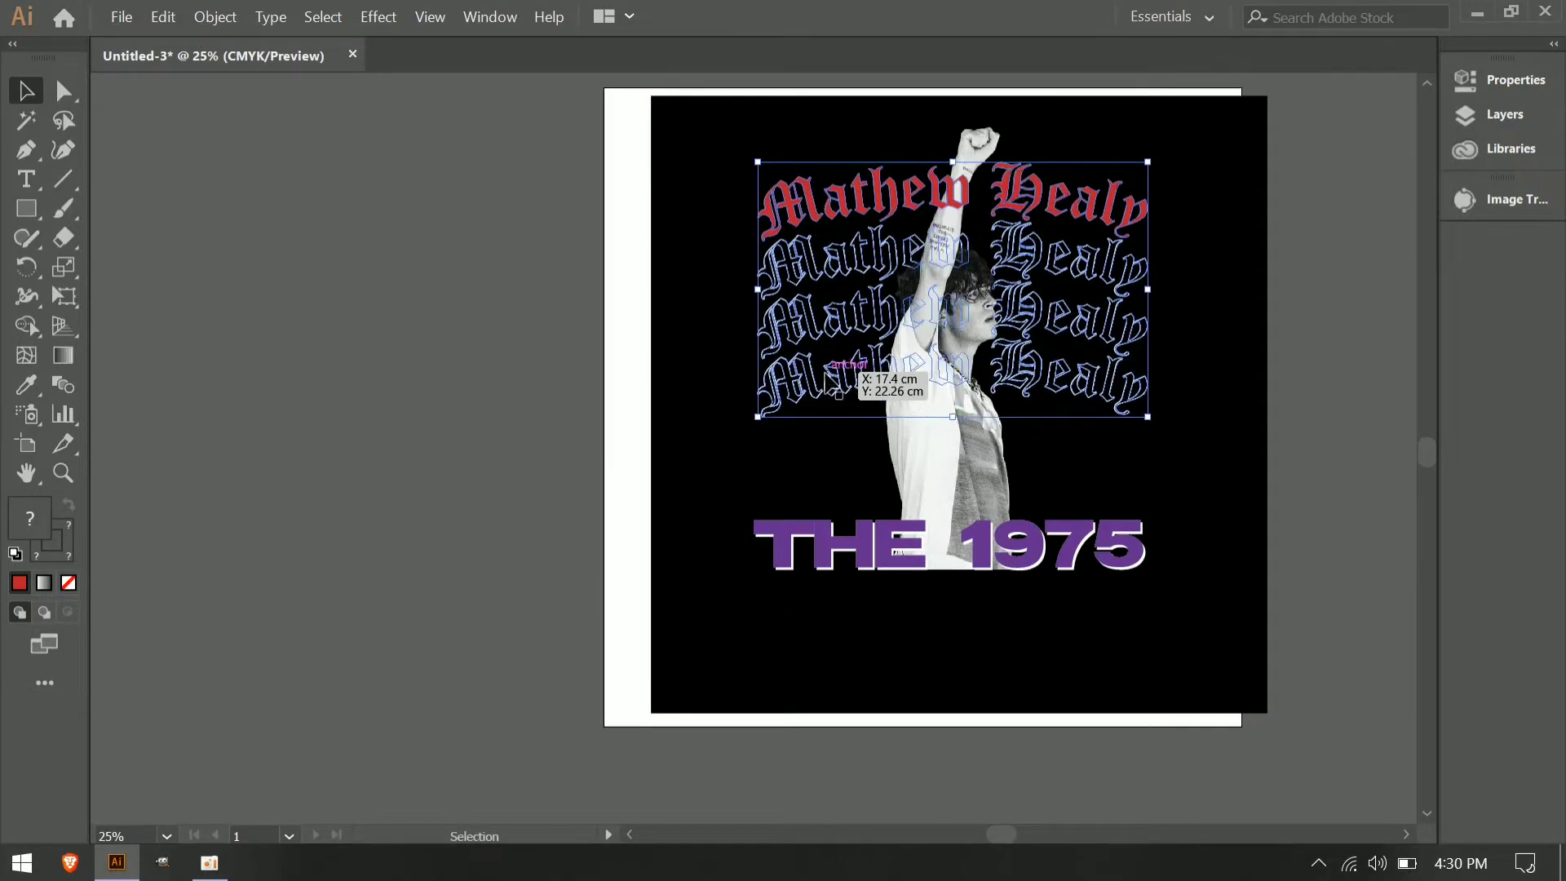
pyautogui.click(1271, 449)
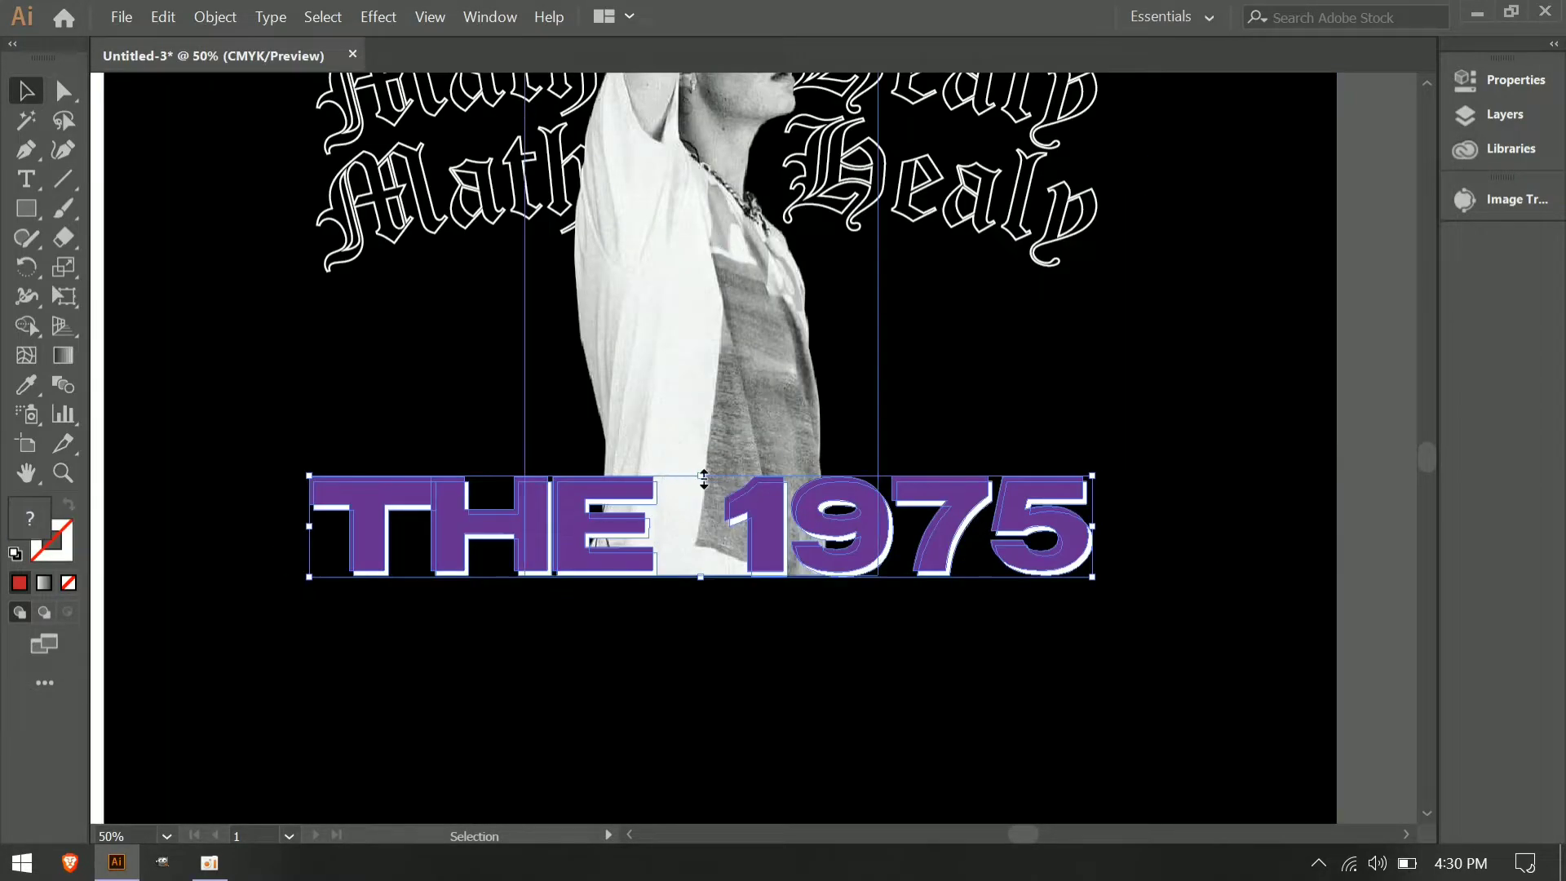
# Shorten the "THE 1975" group slightly from its upper edge and lower it a little over the shirt hem.
pyautogui.moveTo(704, 480); pyautogui.dragTo(704, 486)
pyautogui.click(731, 610)
pyautogui.moveTo(767, 539); pyautogui.dragTo(767, 549)
pyautogui.click(767, 602)
pyautogui.click(769, 552)
pyautogui.click(766, 747)
pyautogui.scroll(-2, 855, 499)
pyautogui.click(1240, 221)
# Draw a wide, flat ellipse about 21.3 cm wide and 8.7 cm high on the empty canvas beside the poster.
pyautogui.click(1429, 85)
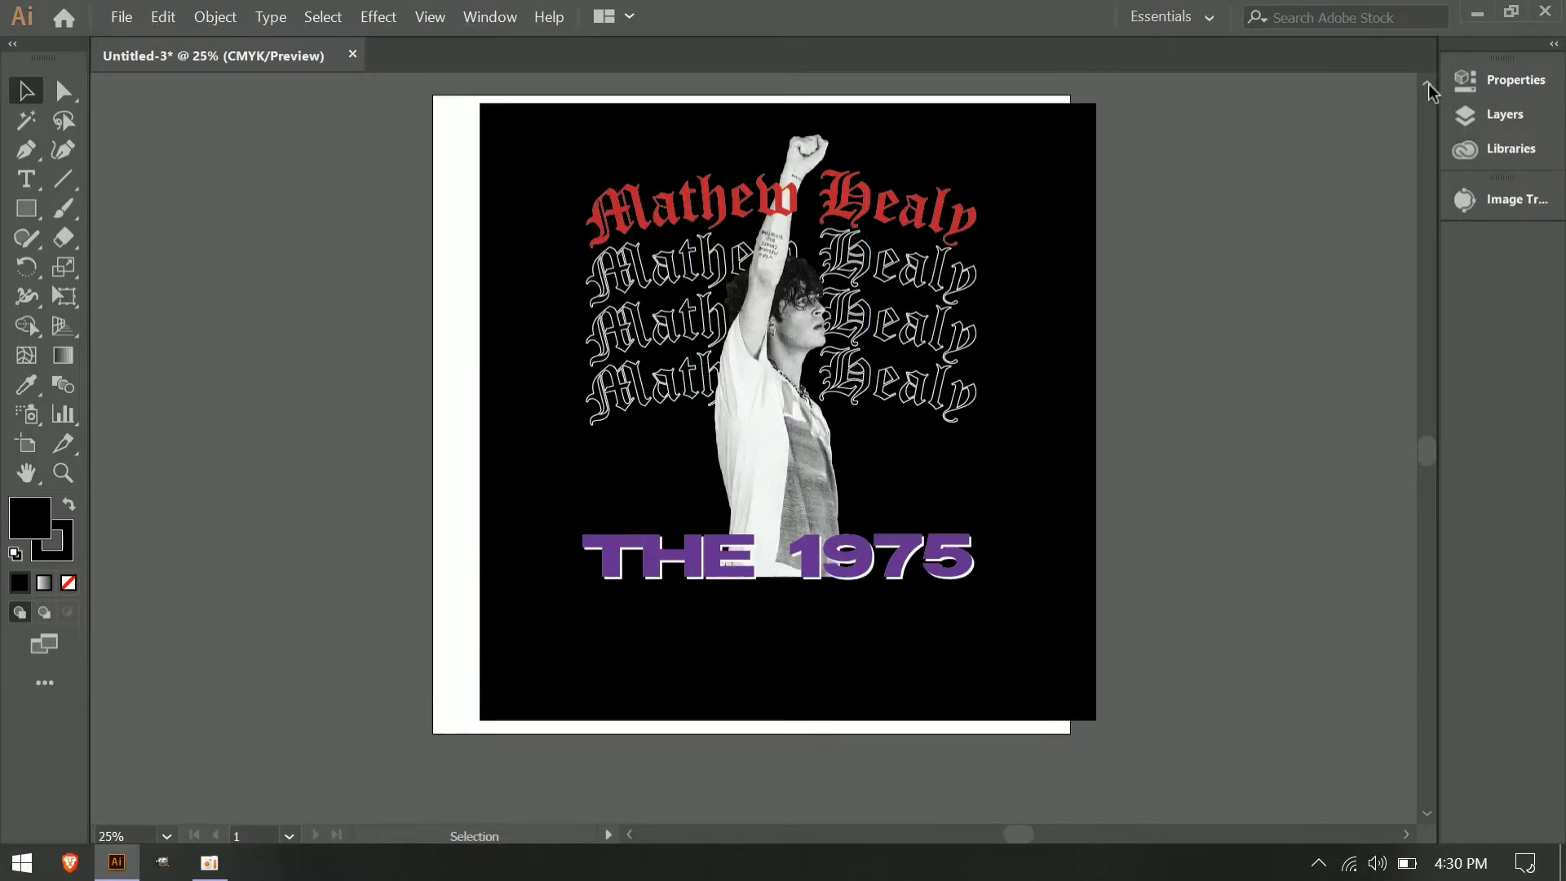
pyautogui.click(1407, 834)
pyautogui.moveTo(1305, 320); pyautogui.dragTo(1297, 321)
pyautogui.click(26, 91)
pyautogui.moveTo(1277, 340); pyautogui.dragTo(1199, 375)
pyautogui.click(1513, 80)
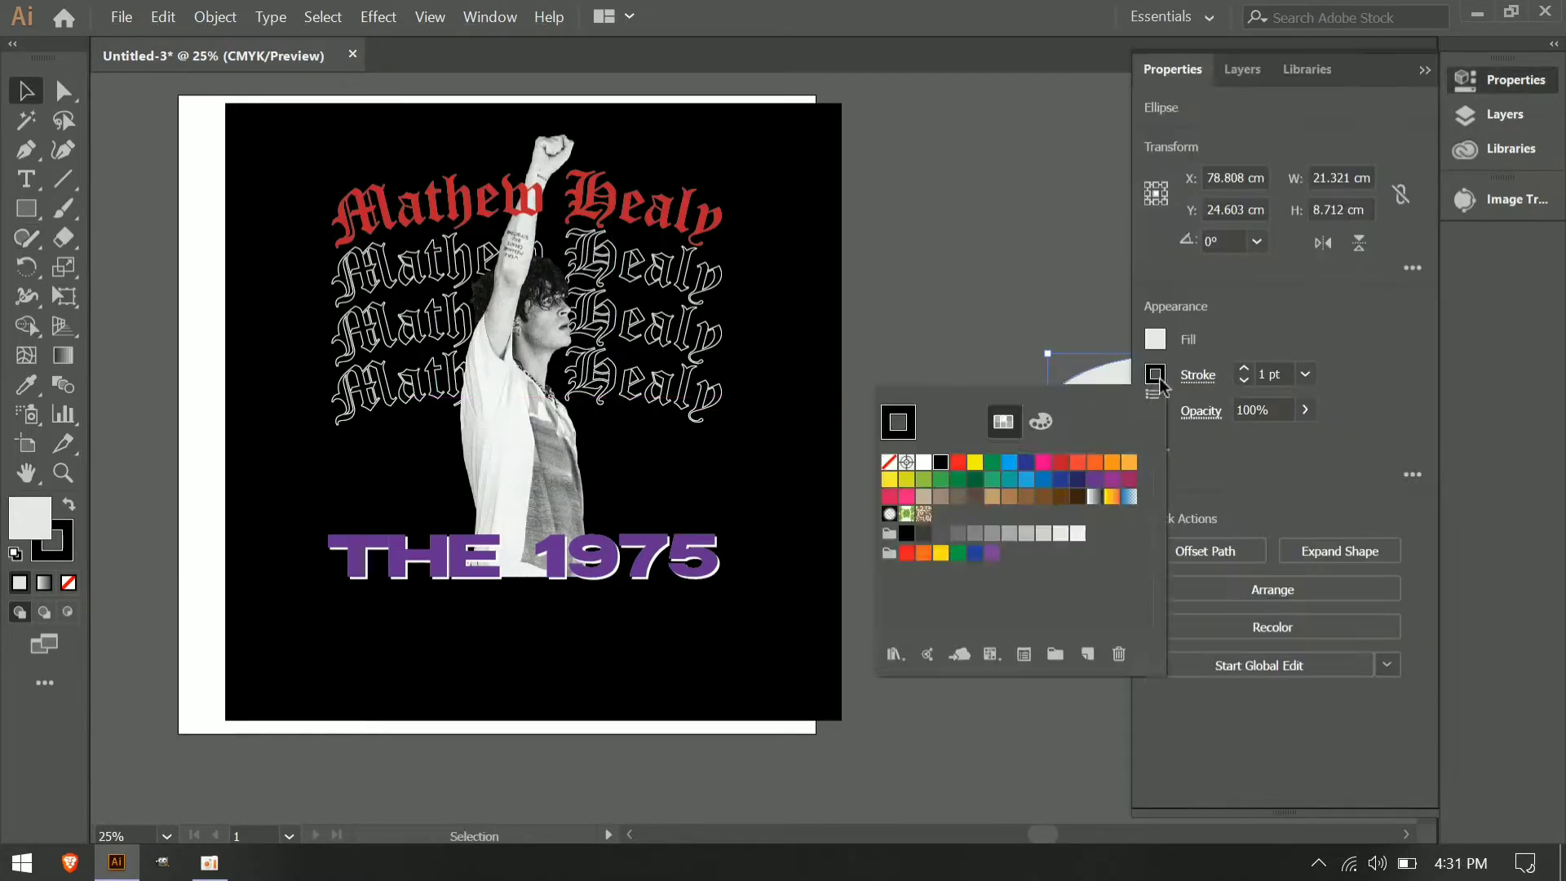
# Give the ellipse a white 4 pt stroke and no fill.
pyautogui.click(1156, 375)
pyautogui.click(931, 442)
pyautogui.click(1243, 368)
pyautogui.click(1155, 340)
pyautogui.click(893, 407)
pyautogui.click(1399, 780)
pyautogui.click(1424, 70)
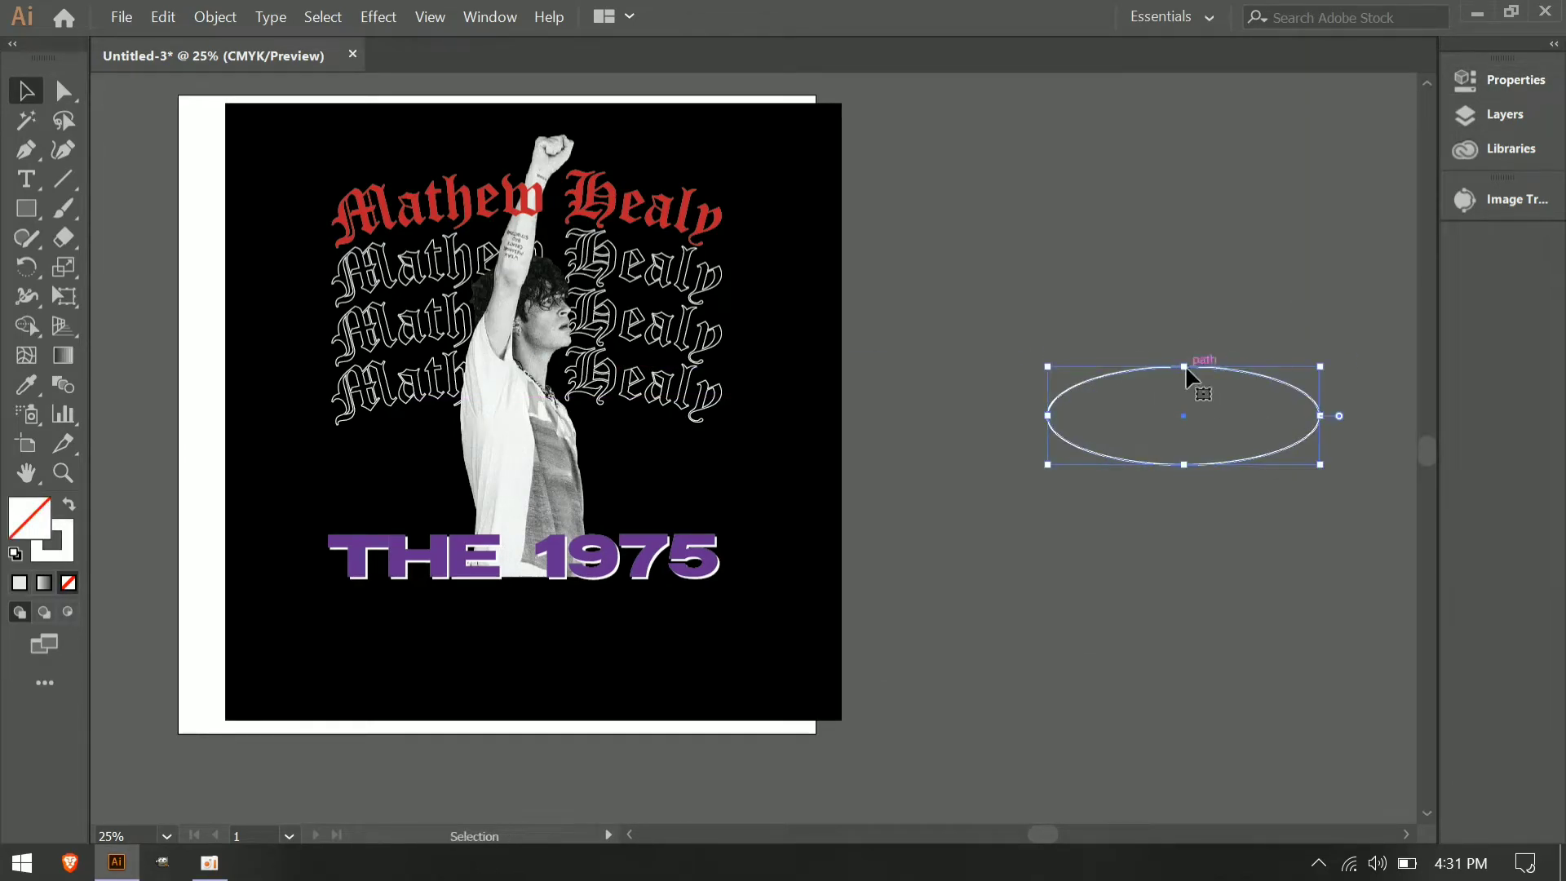
# Draw vertical, horizontal and steep diagonal lines through the centre of the flattened ellipse, adding a mirrored copy of the diagonal.
pyautogui.click(1403, 832)
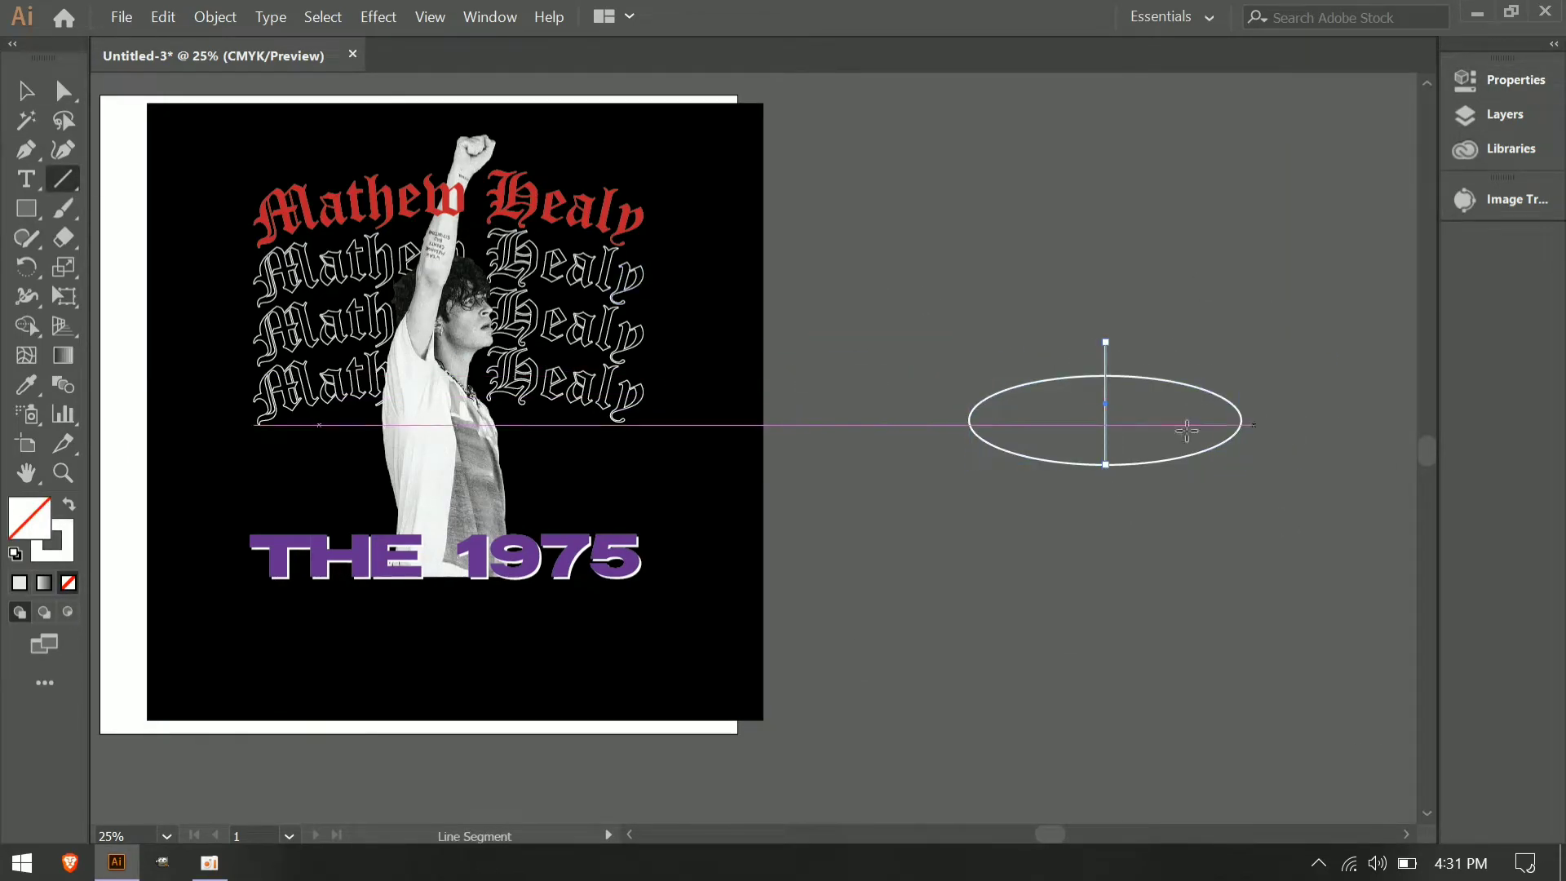
pyautogui.scroll(2, 1288, 404)
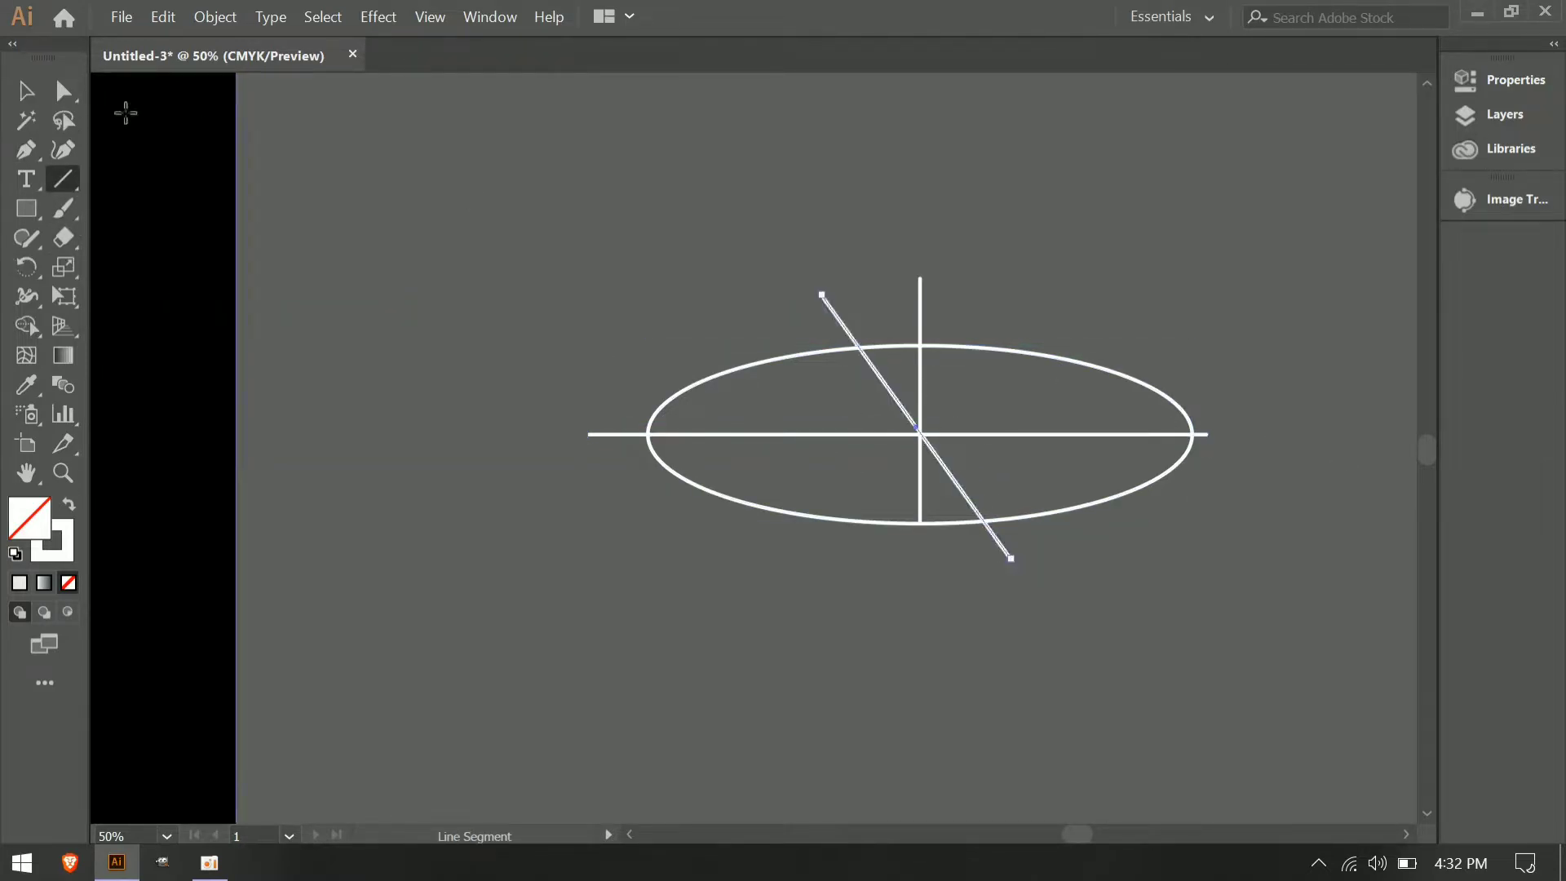
pyautogui.hotkey('ctrl', 'v')
pyautogui.moveTo(923, 440); pyautogui.dragTo(920, 427)
pyautogui.click(927, 564)
# Draw a shallower diagonal line at about 330° through the ellipse's centre and add a horizontally mirrored copy.
pyautogui.press('\\')
pyautogui.moveTo(725, 322); pyautogui.dragTo(1132, 554)
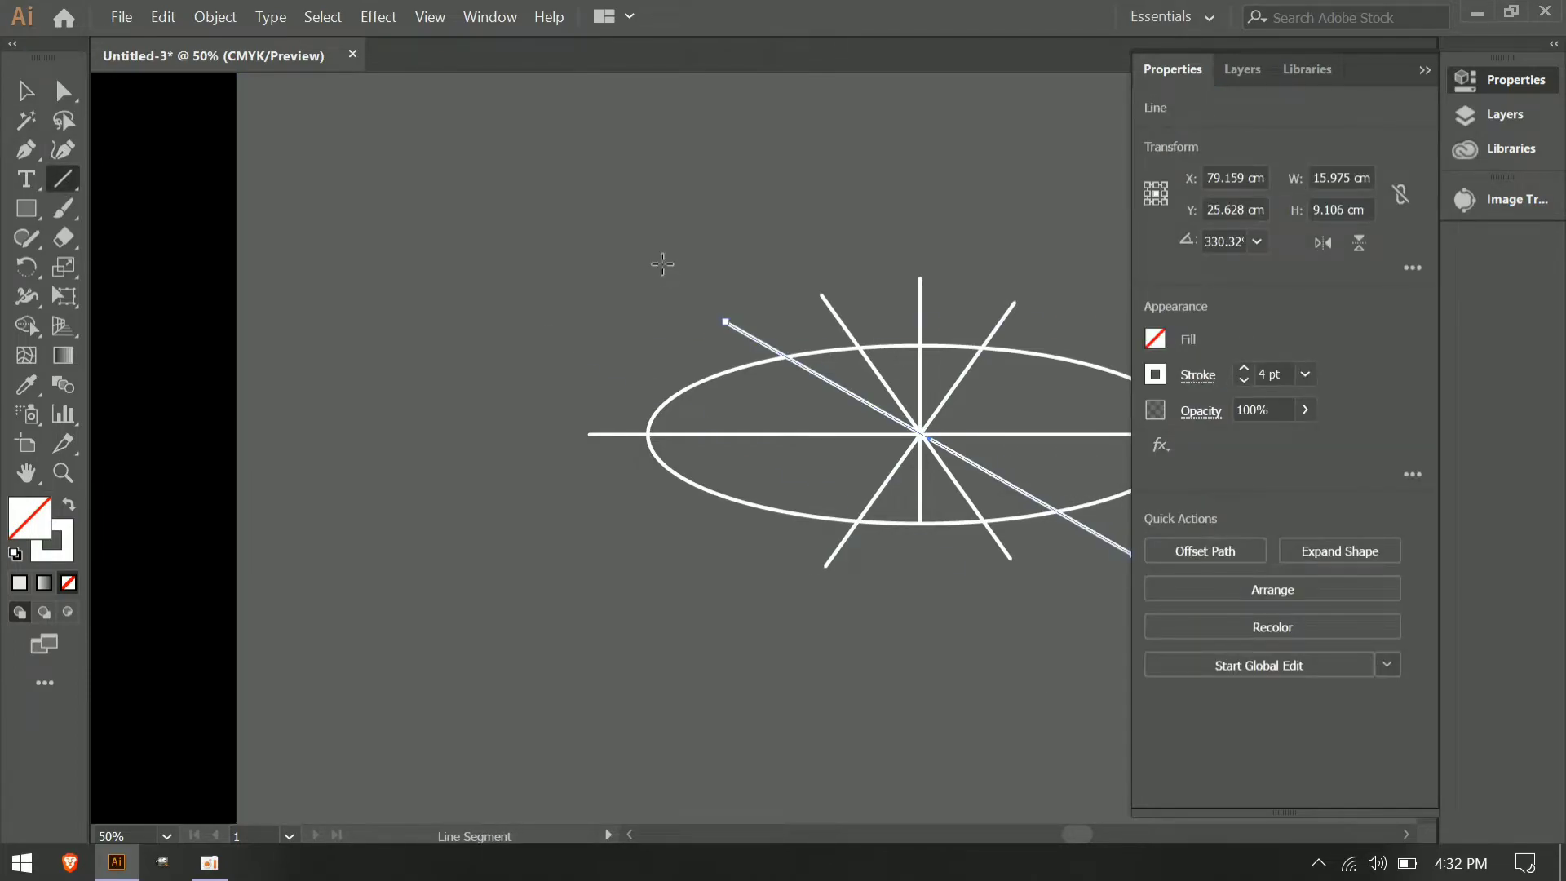
pyautogui.press('v')
pyautogui.hotkey('ctrl', 'v')
pyautogui.click(1322, 243)
pyautogui.moveTo(757, 445); pyautogui.dragTo(920, 433)
pyautogui.click(894, 590)
# Draw a nearly flat diagonal line at about 344° through the ellipse's centre and adjust its lower end.
pyautogui.click(1405, 833)
pyautogui.press('\\')
pyautogui.moveTo(471, 352); pyautogui.dragTo(779, 458)
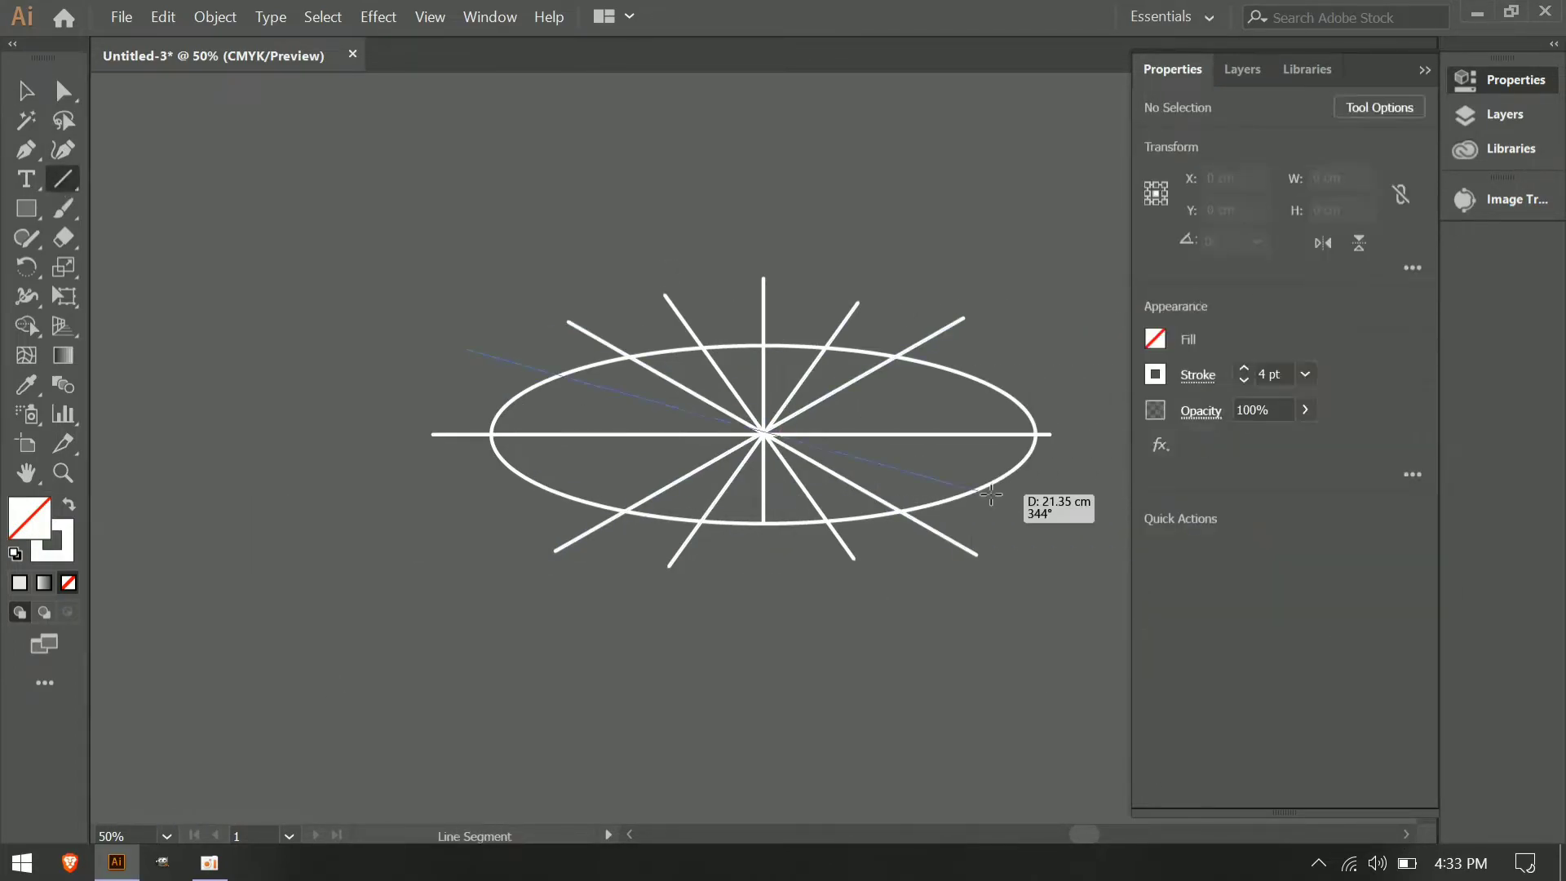
pyautogui.press('v')
pyautogui.moveTo(1045, 514); pyautogui.dragTo(1056, 506)
pyautogui.click(997, 633)
# Add a horizontally mirrored copy of the nearly flat diagonal, crossing the other lines at the ellipse's centre.
pyautogui.click(1041, 502)
pyautogui.click(961, 636)
pyautogui.hotkey('ctrl', 'v')
pyautogui.click(1322, 243)
pyautogui.moveTo(756, 450); pyautogui.dragTo(769, 437)
pyautogui.press('Delete')
pyautogui.click(1073, 657)
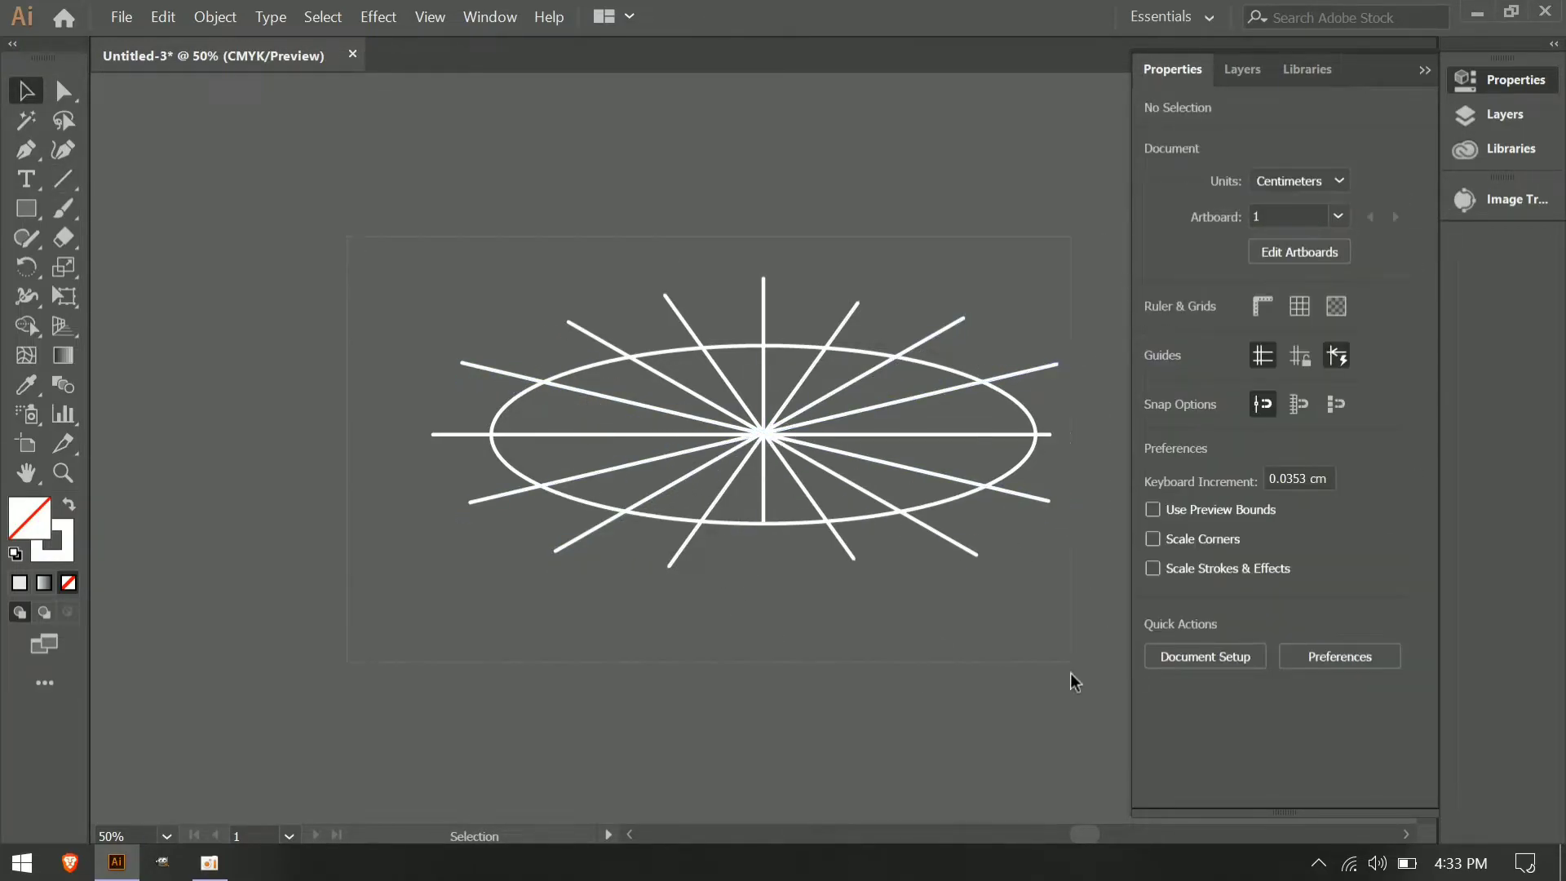
# Select the ellipse with all its lines and trim the line ends outside the ellipse with the Shape Builder.
pyautogui.hotkey('ctrl', 'a')
pyautogui.click(26, 325)
pyautogui.moveTo(496, 483); pyautogui.dragTo(604, 310)
pyautogui.press('v')
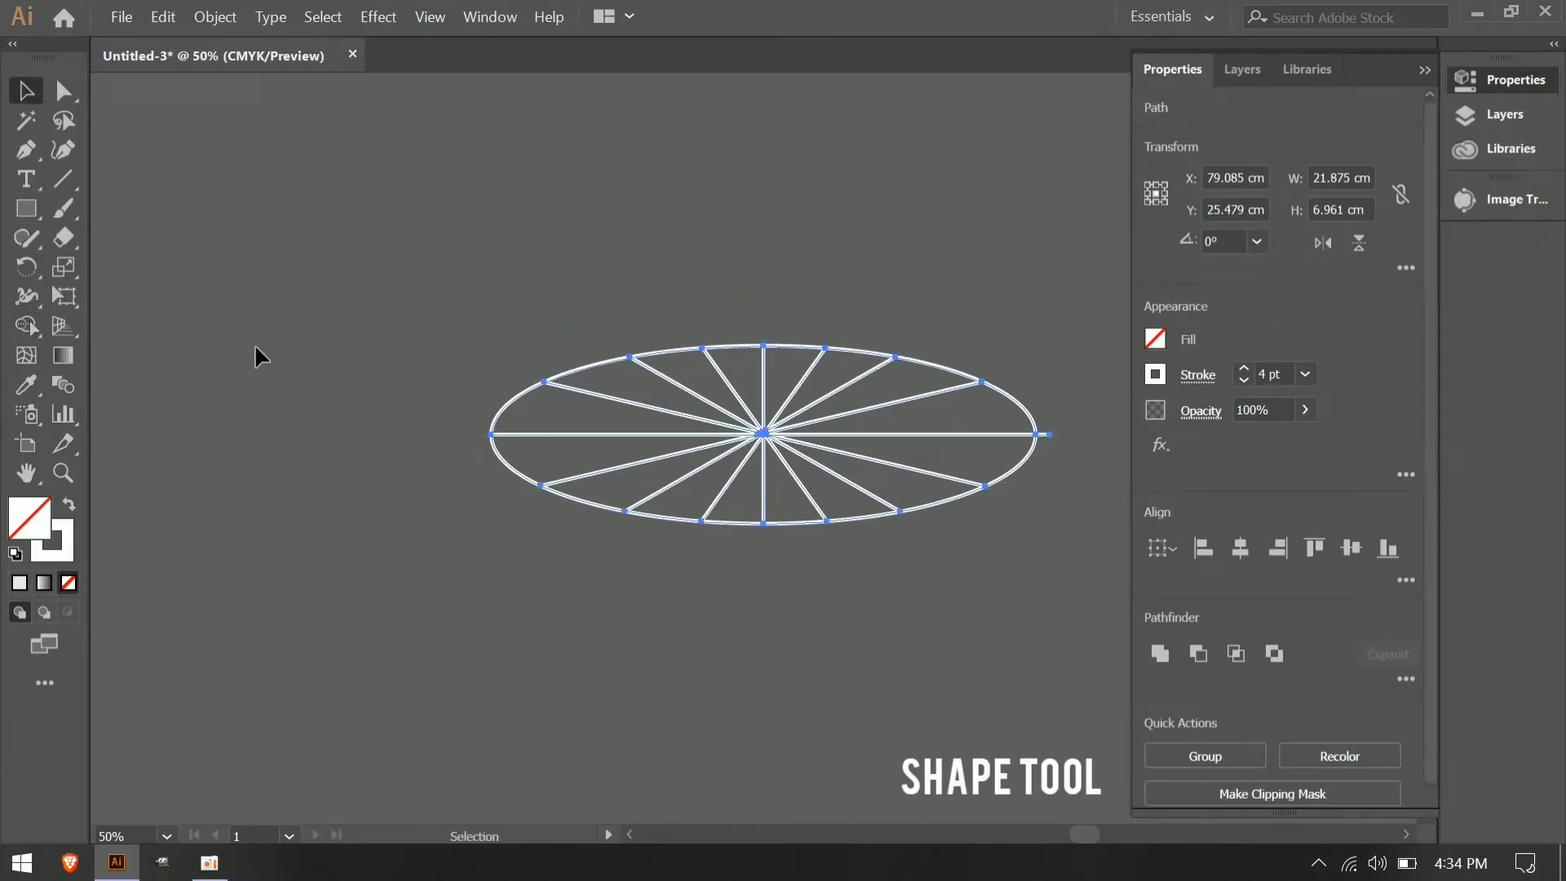
pyautogui.hotkey('ctrl', 'shift', 'a')
pyautogui.hotkey('ctrl', 'a')
pyautogui.click(27, 326)
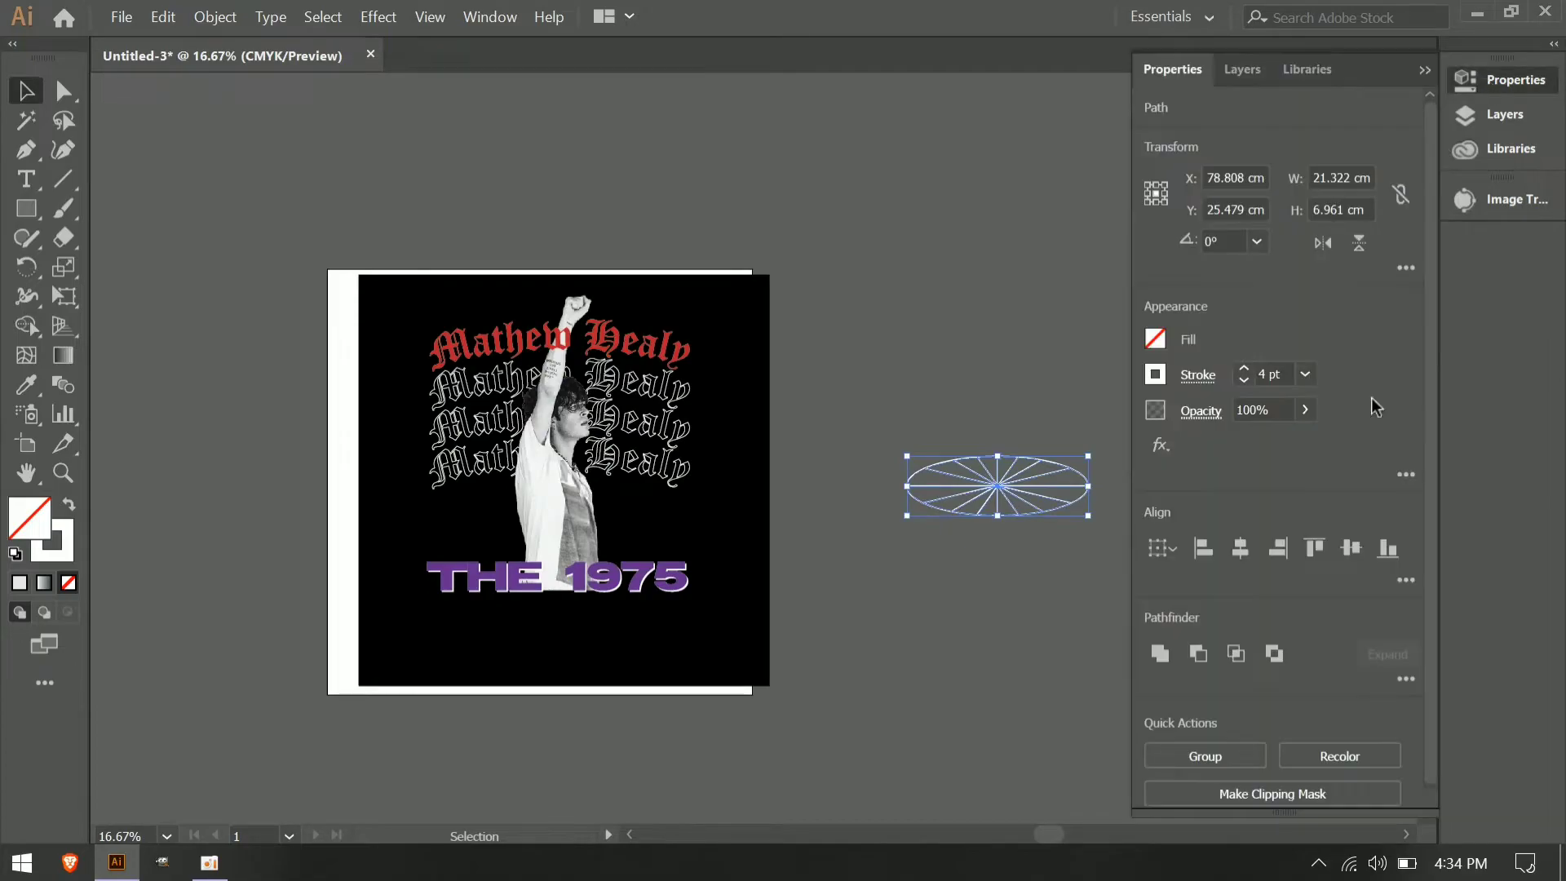
# Set the spoked ellipse's stroke to yellow without a fill and move it up near the poster's upper corner.
pyautogui.click(1158, 377)
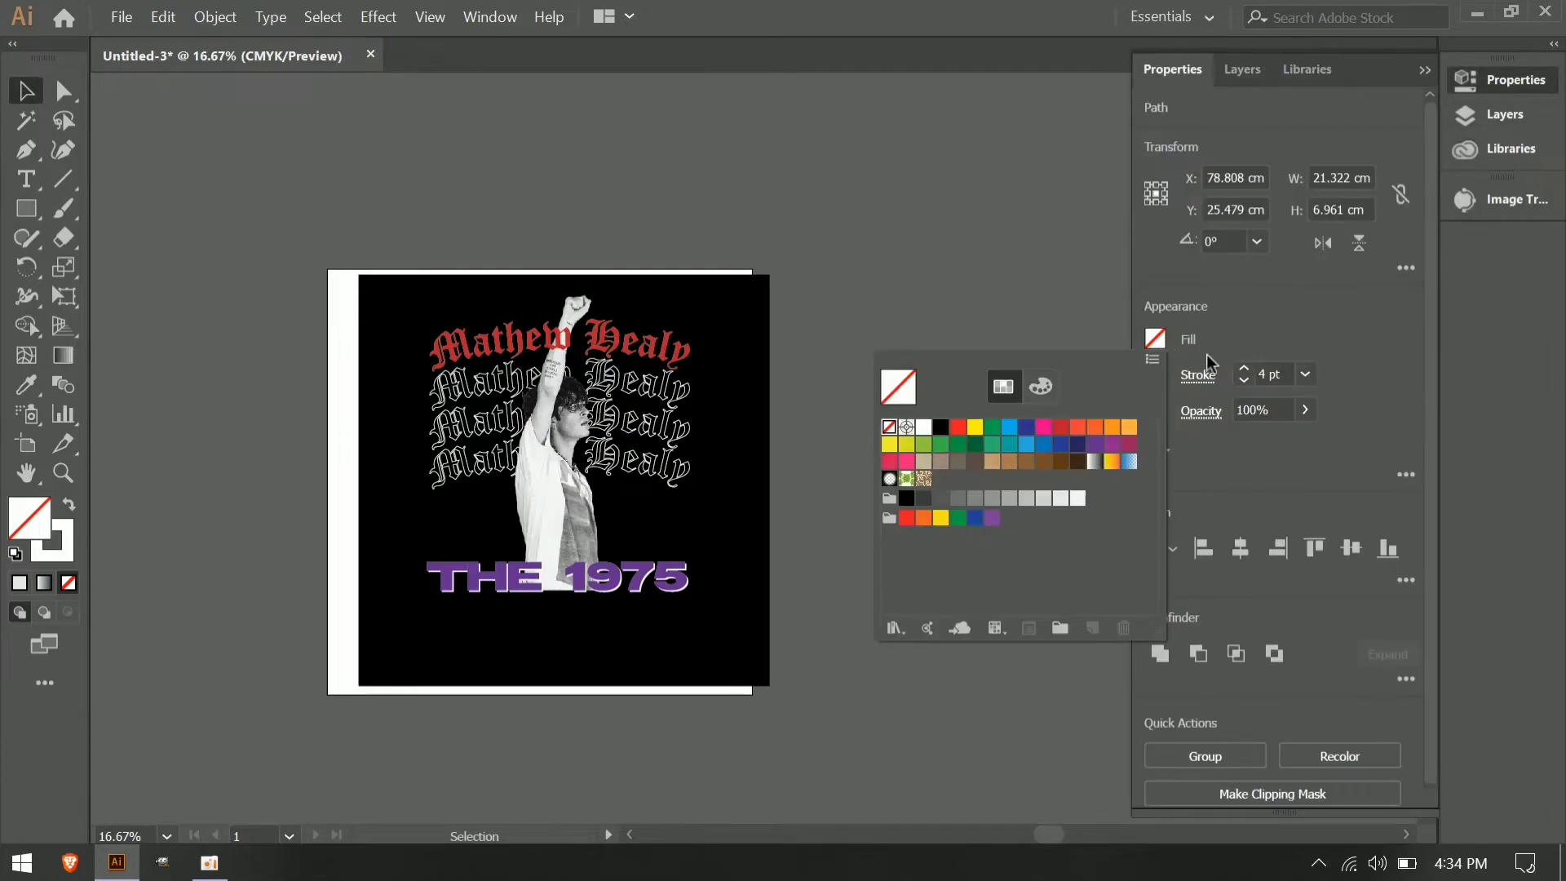
pyautogui.click(943, 294)
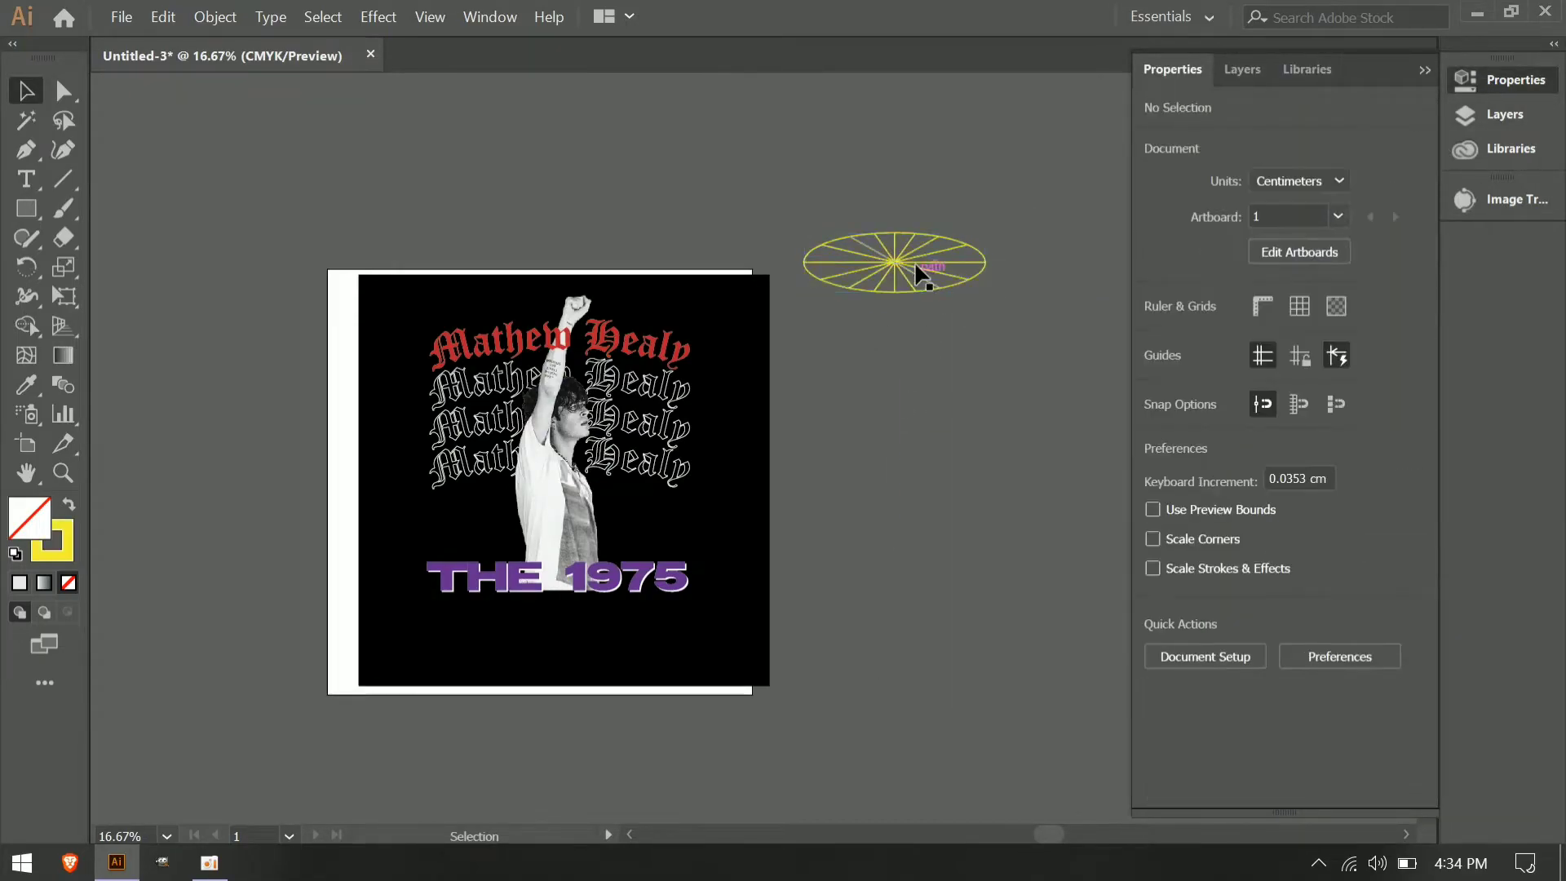
pyautogui.click(921, 269)
pyautogui.click(1155, 375)
pyautogui.click(1011, 285)
pyautogui.click(1016, 326)
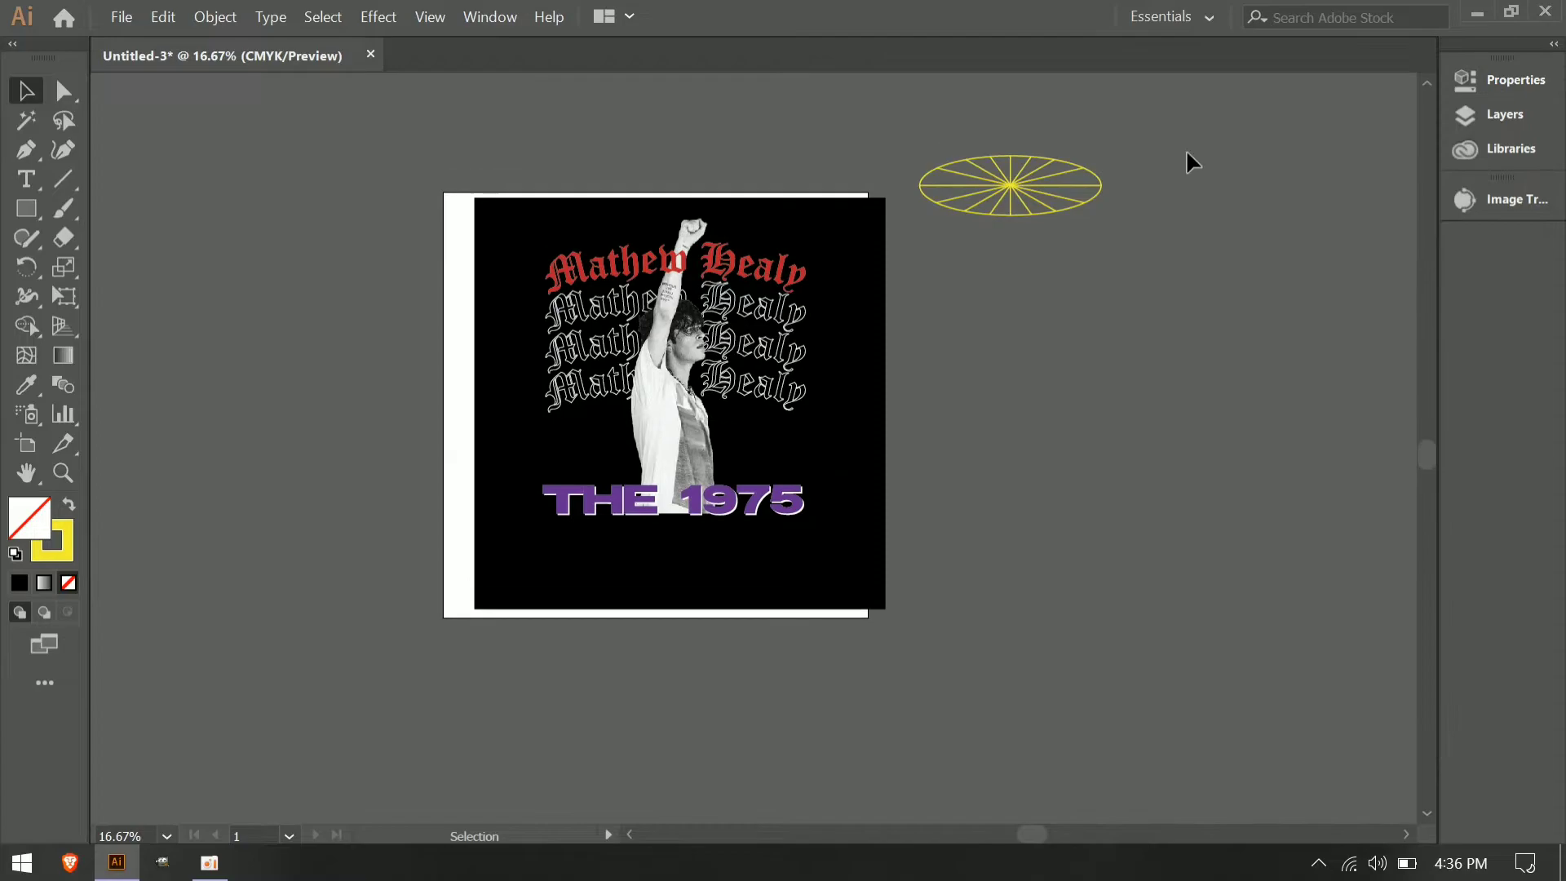
# Add two smaller concentric ellipses in the same yellow stroke inside the spoked ellipse.
pyautogui.scroll(3, 1122, 155)
pyautogui.rightClick(1008, 191)
pyautogui.click(1088, 356)
pyautogui.rightClick(1011, 261)
pyautogui.click(825, 178)
pyautogui.moveTo(825, 177); pyautogui.dragTo(1016, 318)
pyautogui.click(1011, 245)
pyautogui.moveTo(997, 401); pyautogui.dragTo(832, 261)
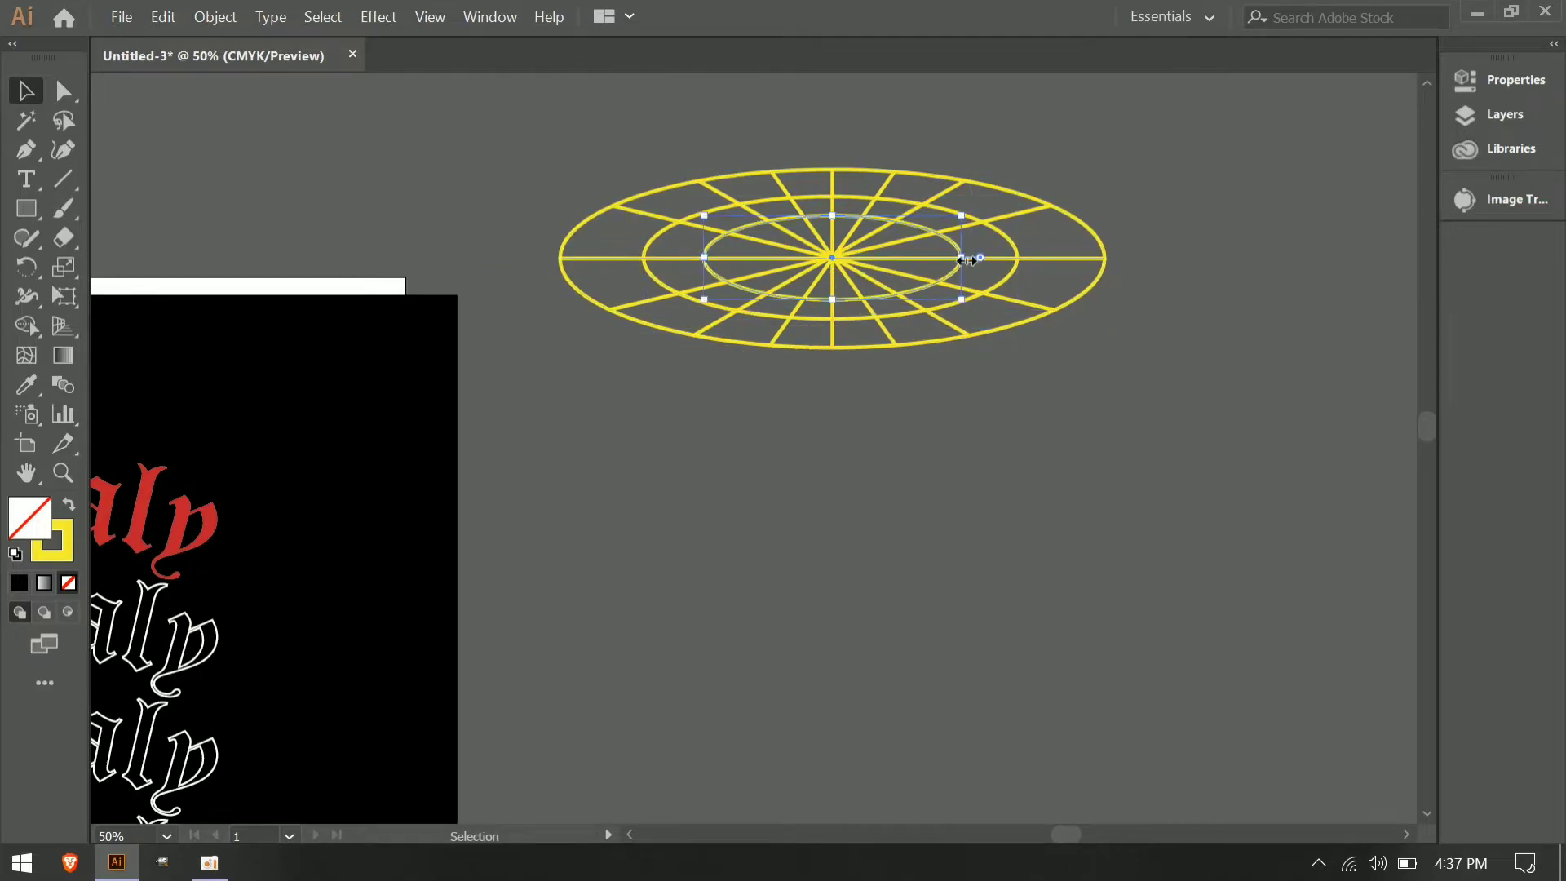
# Group the spoked ellipse with its inner rings and move the grid onto the lower part of the poster.
pyautogui.hotkey('ctrl', 'a')
pyautogui.rightClick(844, 247)
pyautogui.click(926, 395)
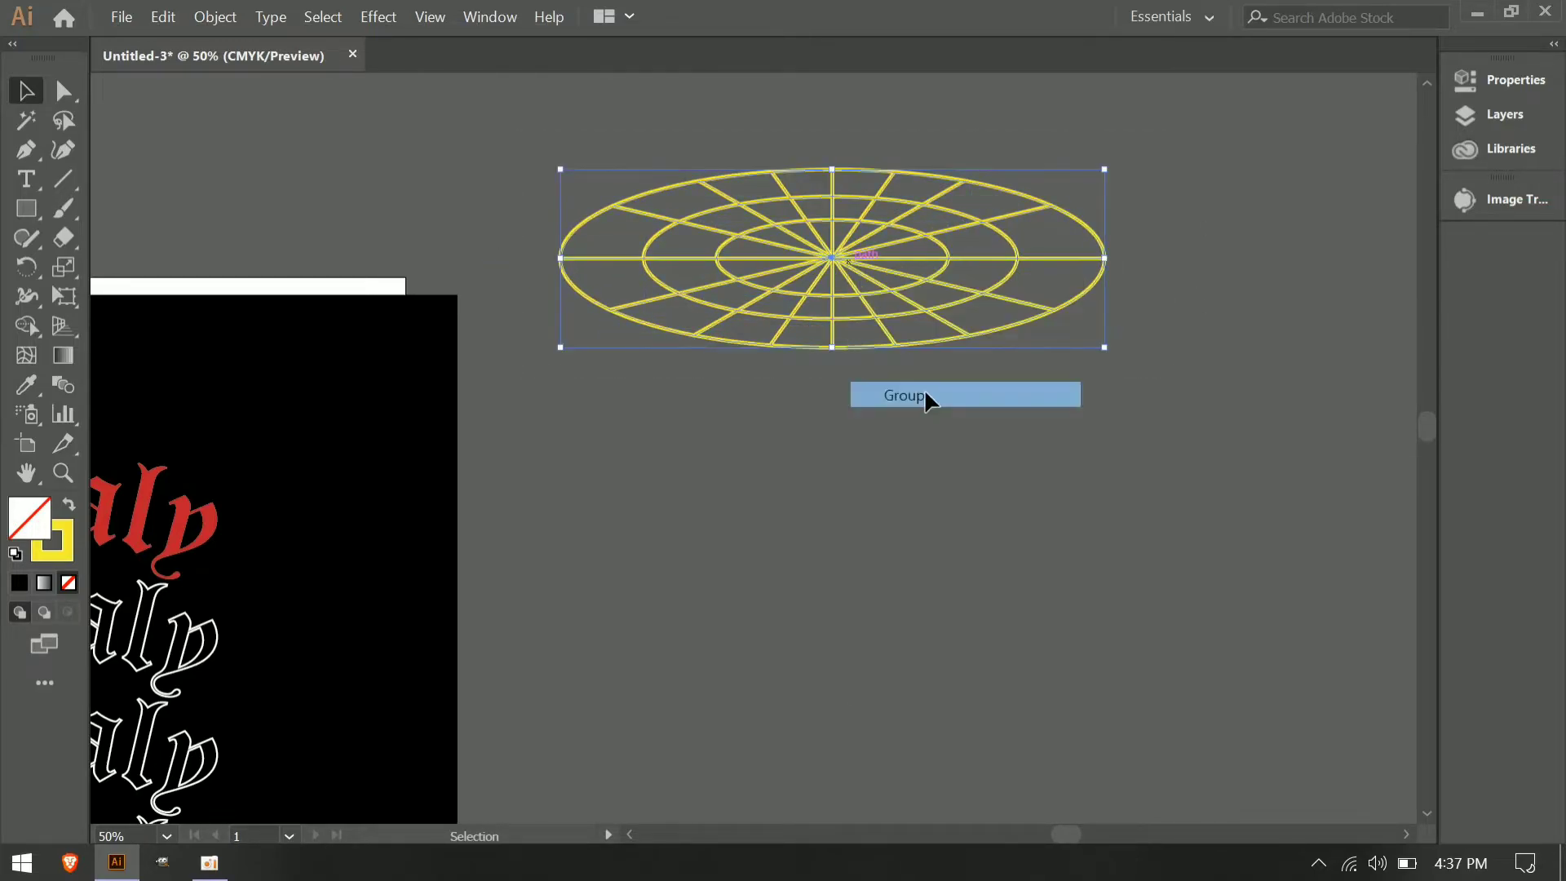
pyautogui.scroll(-3, 1019, 473)
pyautogui.scroll(2, 996, 628)
pyautogui.scroll(-2, 999, 636)
pyautogui.moveTo(872, 71); pyautogui.dragTo(563, 603)
pyautogui.scroll(3, 562, 604)
pyautogui.scroll(-2, 1311, 95)
pyautogui.scroll(1, 1270, 509)
# Scale the yellow grid down and position it over the lower part of the "THE 1975" title, near its centre.
pyautogui.click(769, 694)
pyautogui.moveTo(848, 581); pyautogui.dragTo(797, 574)
pyautogui.moveTo(489, 575); pyautogui.dragTo(519, 595)
pyautogui.scroll(4, 1024, 674)
pyautogui.scroll(-3, 1025, 675)
pyautogui.moveTo(796, 684); pyautogui.dragTo(816, 687)
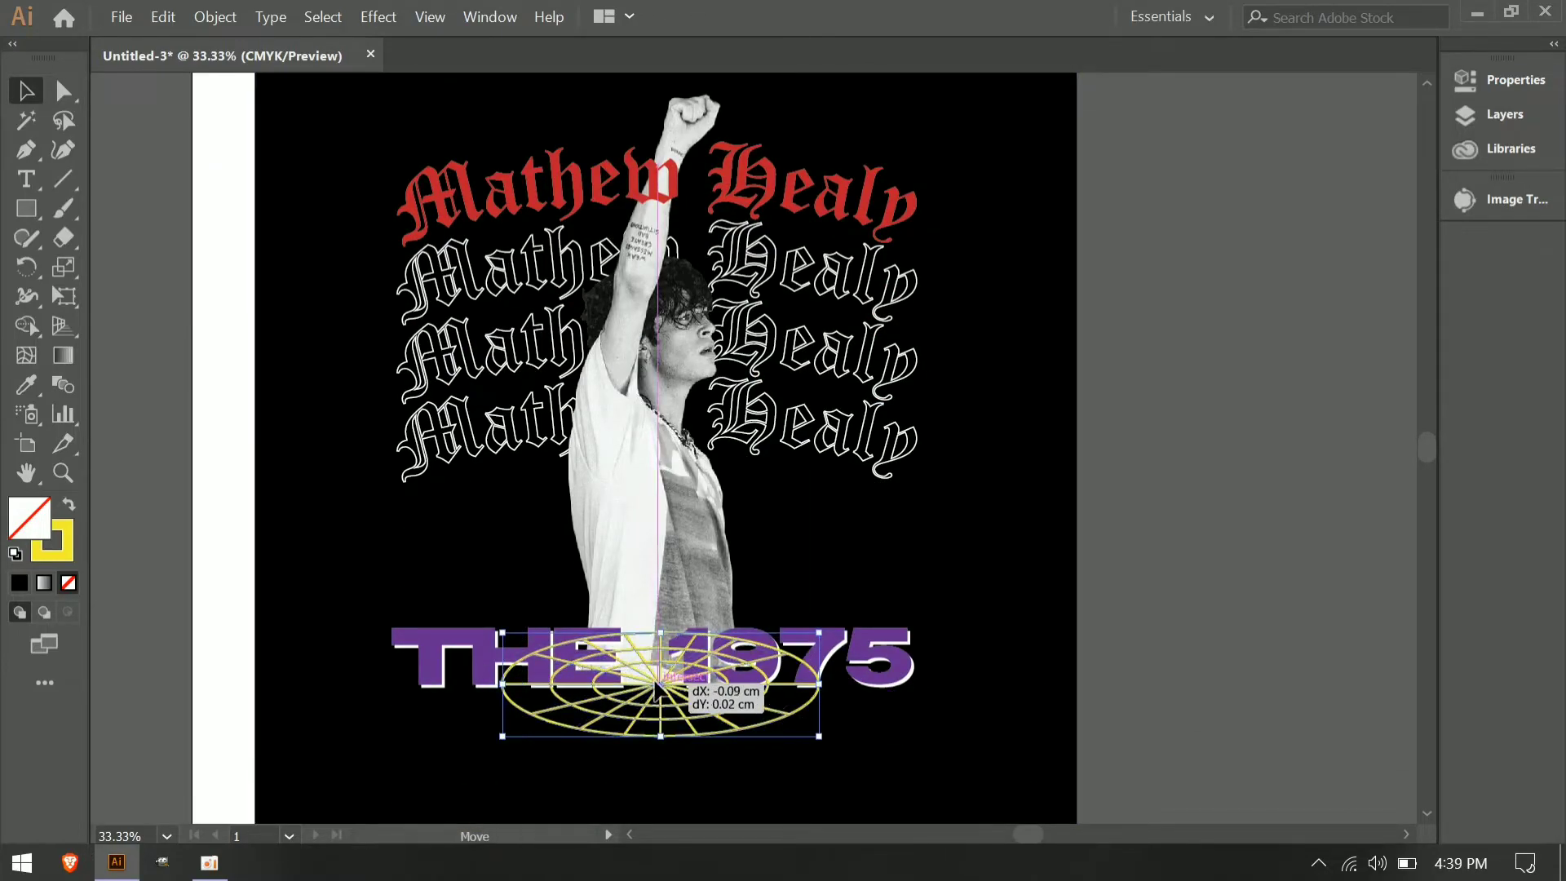
# Select the yellow grid with the "THE 1975" group and align their horizontal centres.
pyautogui.keyDown('shift'); pyautogui.click(457, 657); pyautogui.keyUp('shift')
pyautogui.click(1515, 79)
pyautogui.click(1241, 560)
pyautogui.click(978, 538)
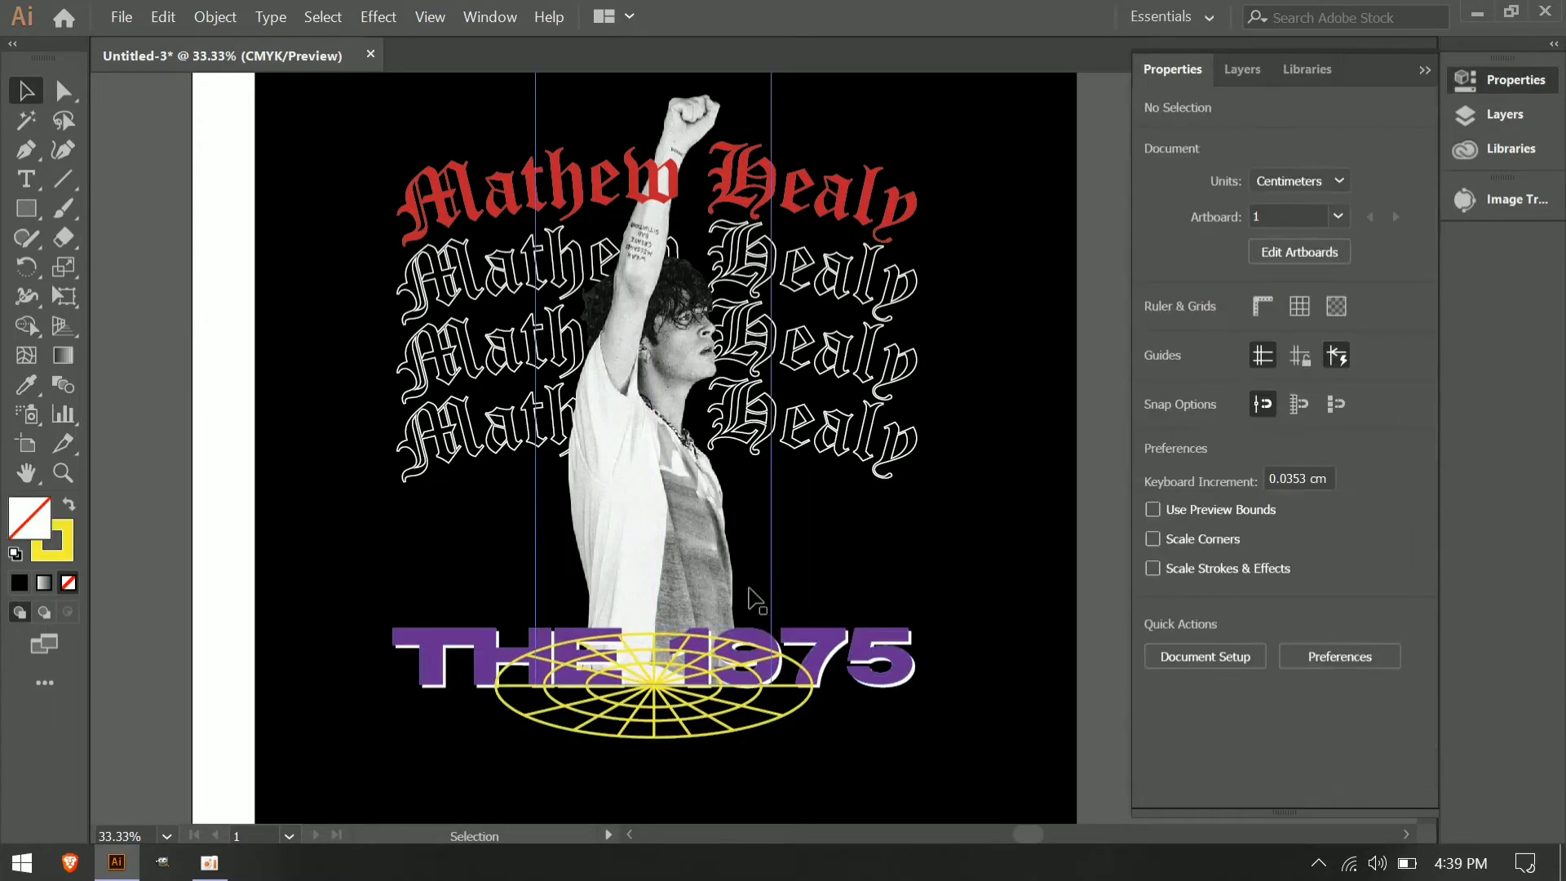
# Raise the yellow grid slightly and rearrange the stacking so the cutout covers the red text and the title covers the grid.
pyautogui.click(759, 636)
pyautogui.click(822, 656)
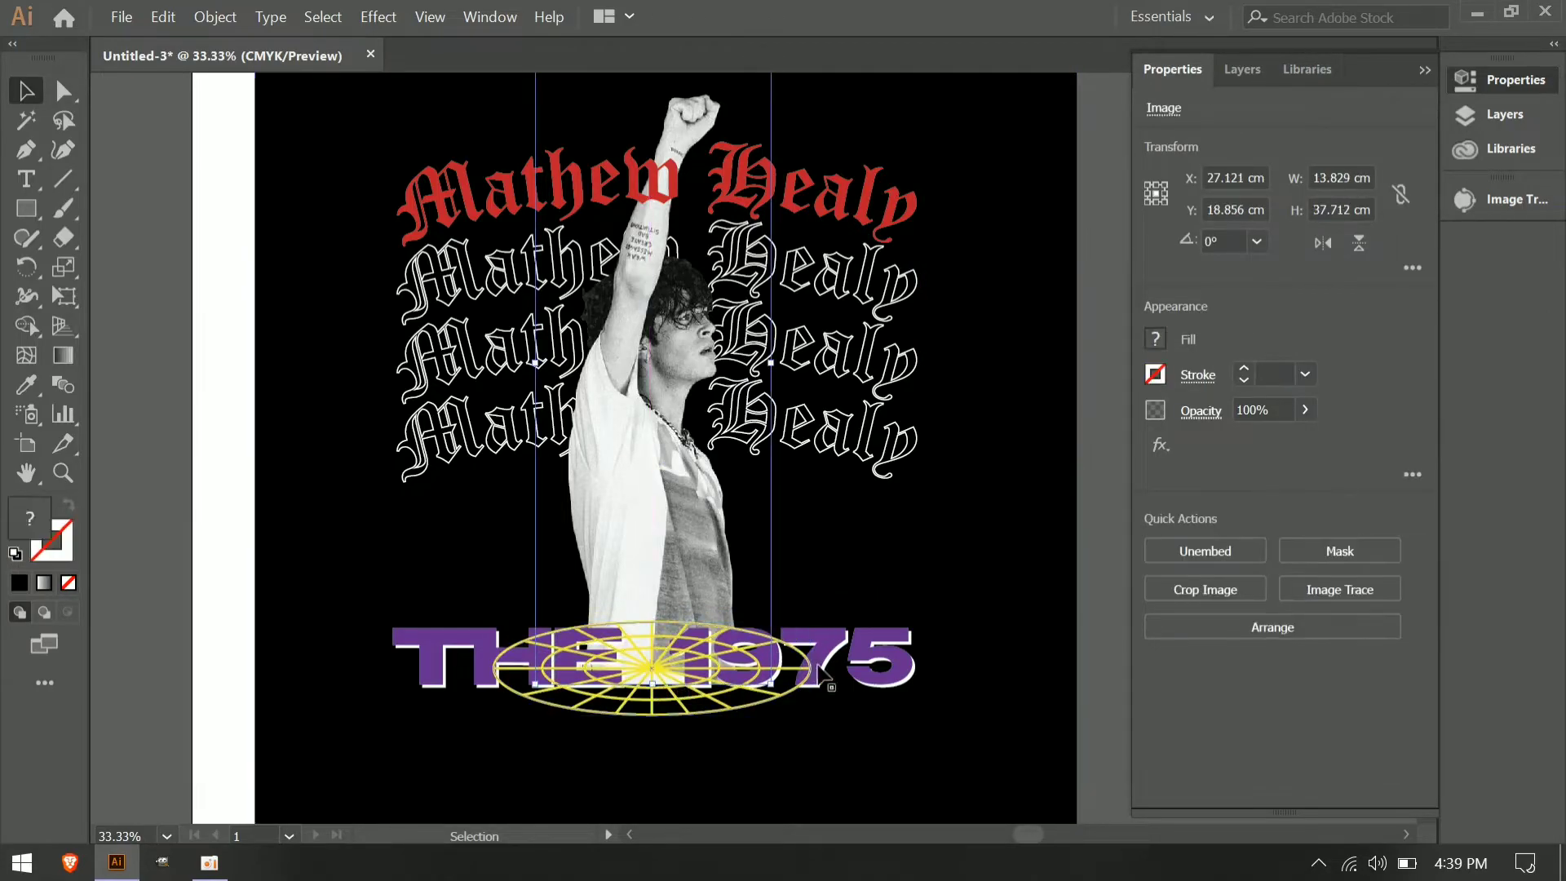
pyautogui.rightClick(822, 646)
pyautogui.click(889, 530)
pyautogui.click(1093, 530)
pyautogui.rightClick(413, 283)
pyautogui.click(416, 762)
# Flatten the yellow grid from its upper edge to a height of about 5.1 cm.
pyautogui.click(645, 706)
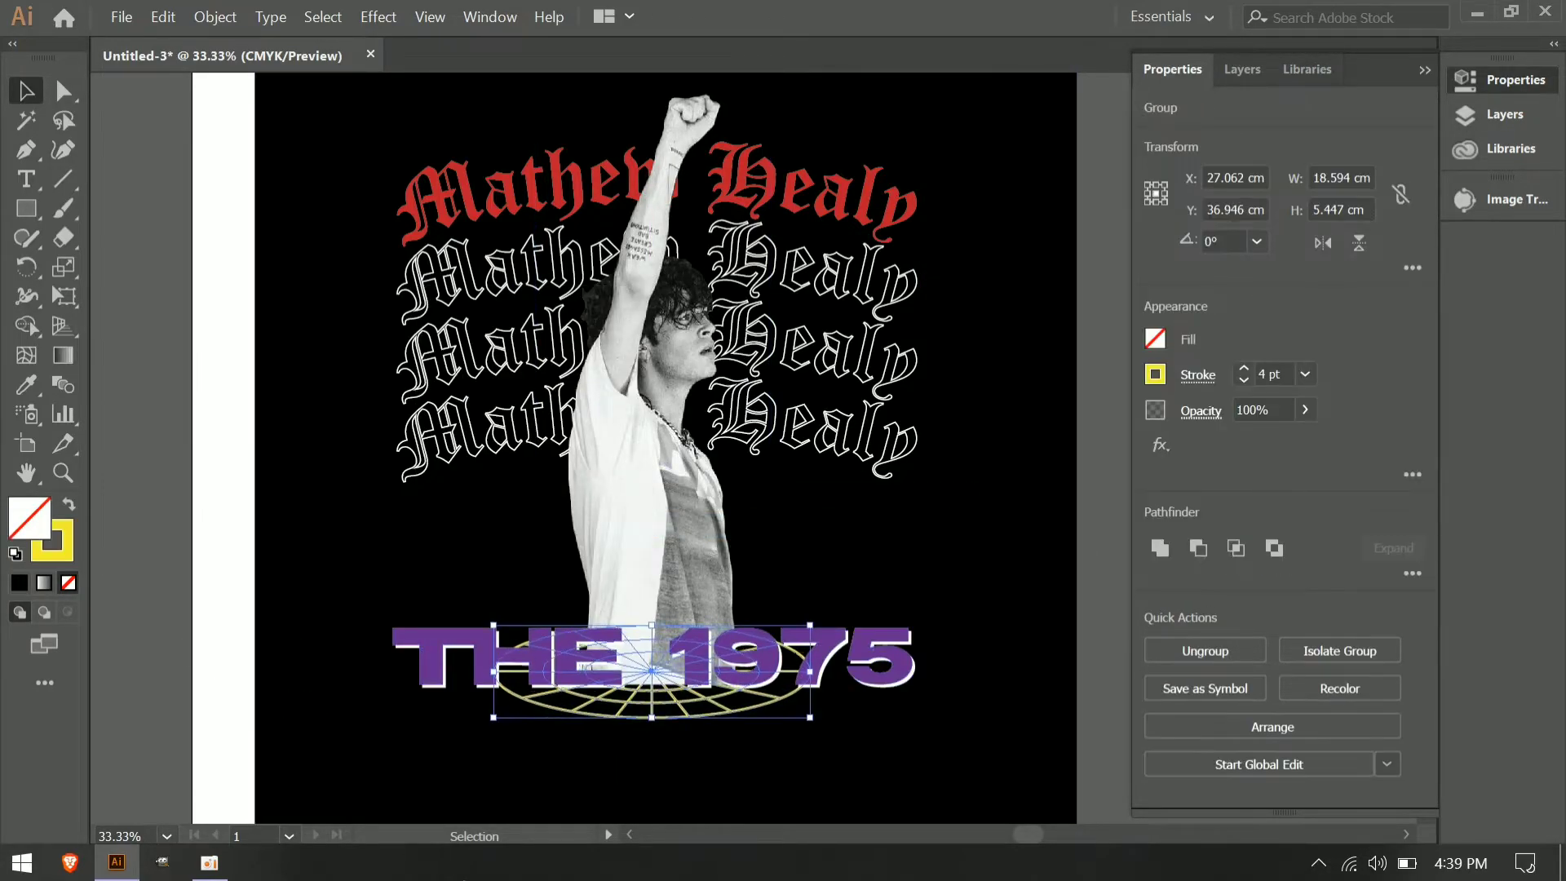
pyautogui.moveTo(658, 625); pyautogui.dragTo(657, 632)
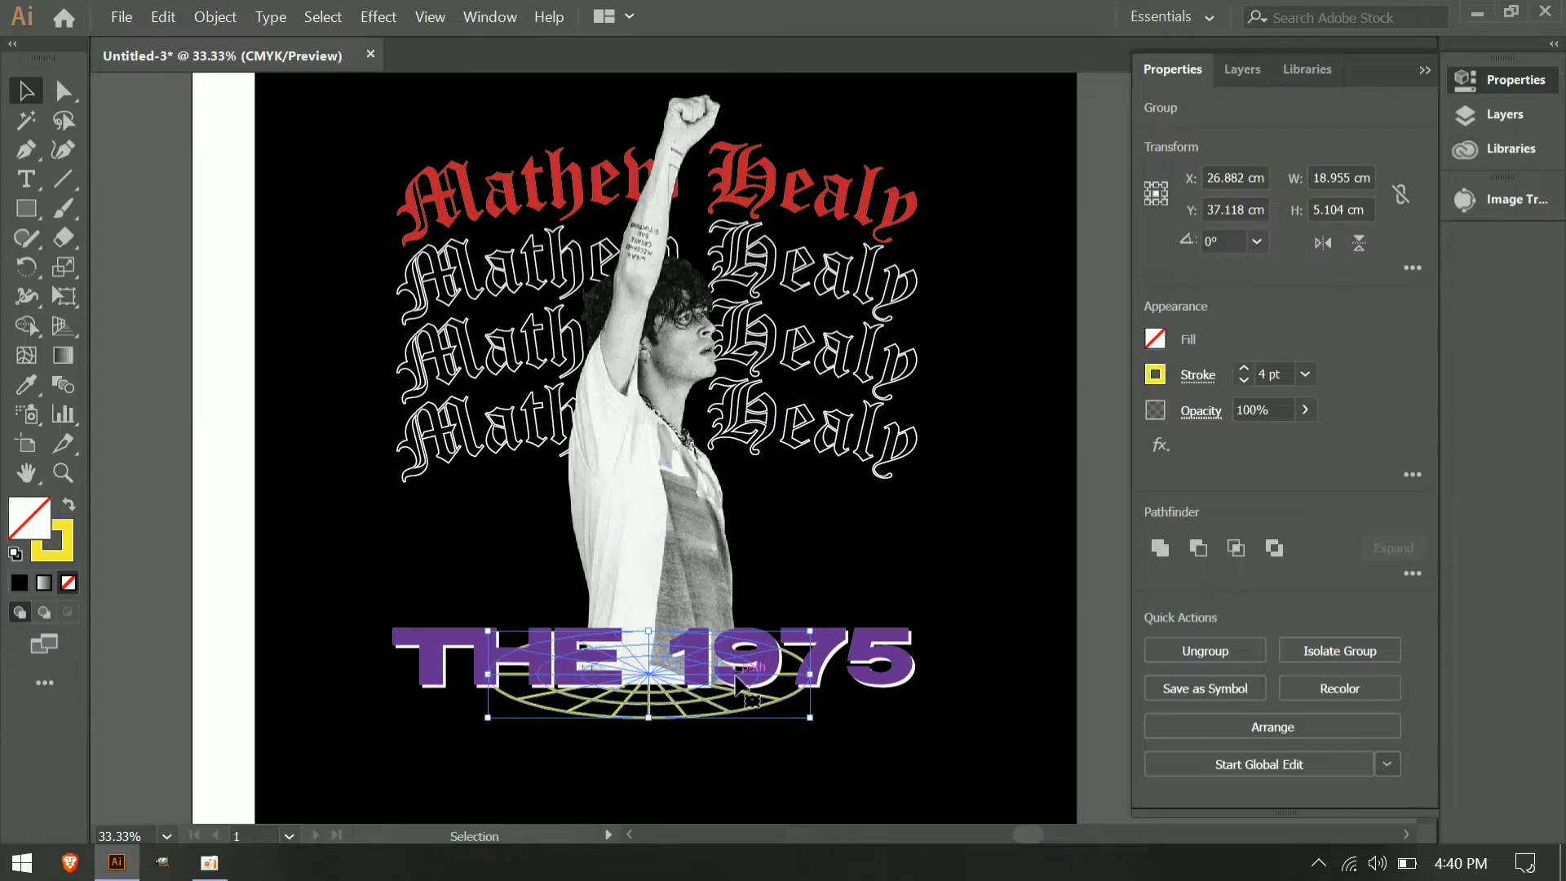
pyautogui.click(164, 453)
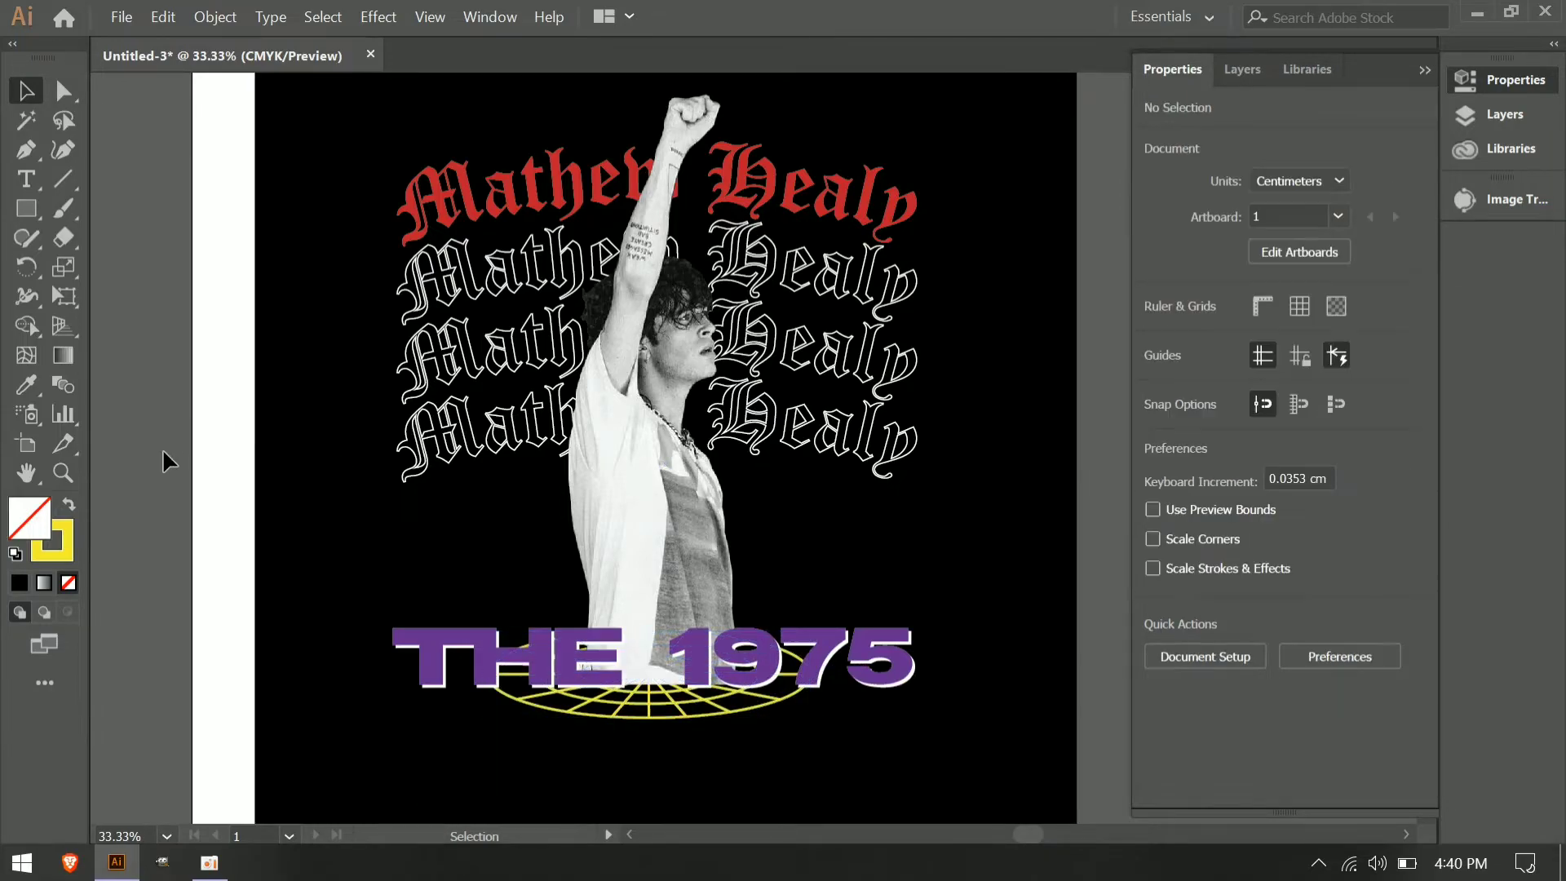
# Choose a thinner stroke weight for the yellow grid.
pyautogui.click(645, 716)
pyautogui.click(1305, 375)
pyautogui.click(1331, 399)
pyautogui.click(728, 719)
pyautogui.click(725, 715)
pyautogui.click(1305, 375)
pyautogui.click(1331, 400)
pyautogui.click(282, 612)
pyautogui.click(218, 613)
# Select the cutout, the four arched text lines, the grid and the title, and align their horizontal centres.
pyautogui.click(665, 489)
pyautogui.keyDown('shift'); pyautogui.click(451, 181); pyautogui.keyUp('shift')
pyautogui.keyDown('shift'); pyautogui.click(451, 265); pyautogui.keyUp('shift')
pyautogui.keyDown('shift'); pyautogui.click(451, 342); pyautogui.keyUp('shift')
pyautogui.keyDown('shift'); pyautogui.click(453, 416); pyautogui.keyUp('shift')
pyautogui.keyDown('shift'); pyautogui.click(571, 711); pyautogui.keyUp('shift')
pyautogui.keyDown('shift'); pyautogui.click(448, 634); pyautogui.keyUp('shift')
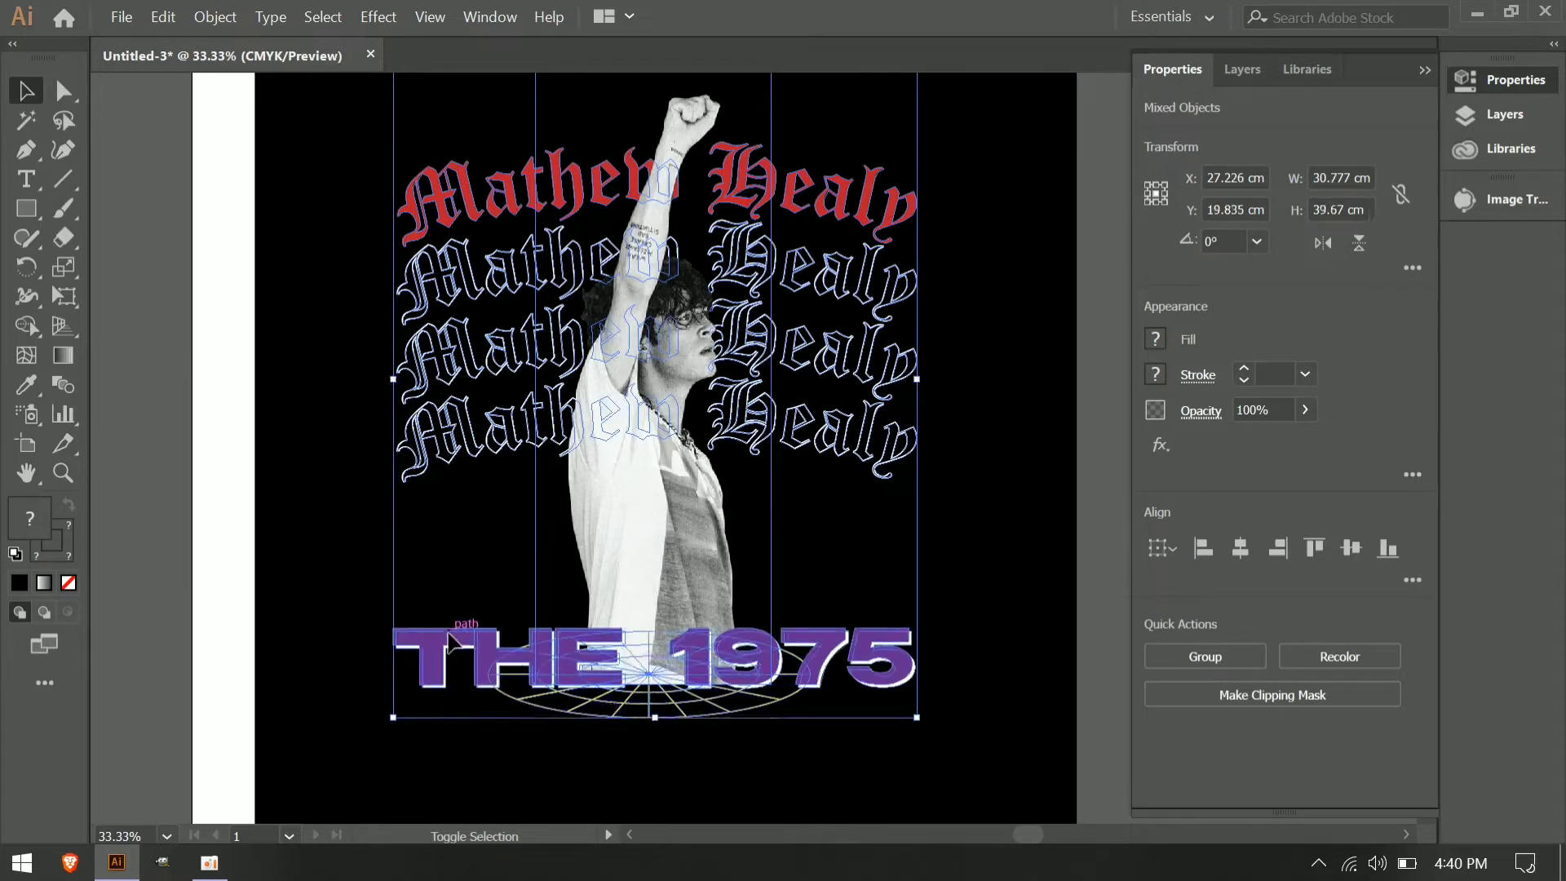
pyautogui.click(1240, 548)
pyautogui.click(143, 331)
# Enlarge the red arched text line slightly from its upper corner.
pyautogui.click(883, 210)
pyautogui.press('capslock')
pyautogui.moveTo(915, 142); pyautogui.dragTo(925, 137)
# Select the four arched text lines and align their horizontal centres.
pyautogui.click(454, 344)
pyautogui.click(462, 404)
pyautogui.keyDown('shift'); pyautogui.click(442, 365); pyautogui.keyUp('shift')
pyautogui.keyDown('shift'); pyautogui.click(446, 284); pyautogui.keyUp('shift')
pyautogui.keyDown('shift'); pyautogui.click(449, 203); pyautogui.keyUp('shift')
pyautogui.click(1240, 549)
pyautogui.click(136, 379)
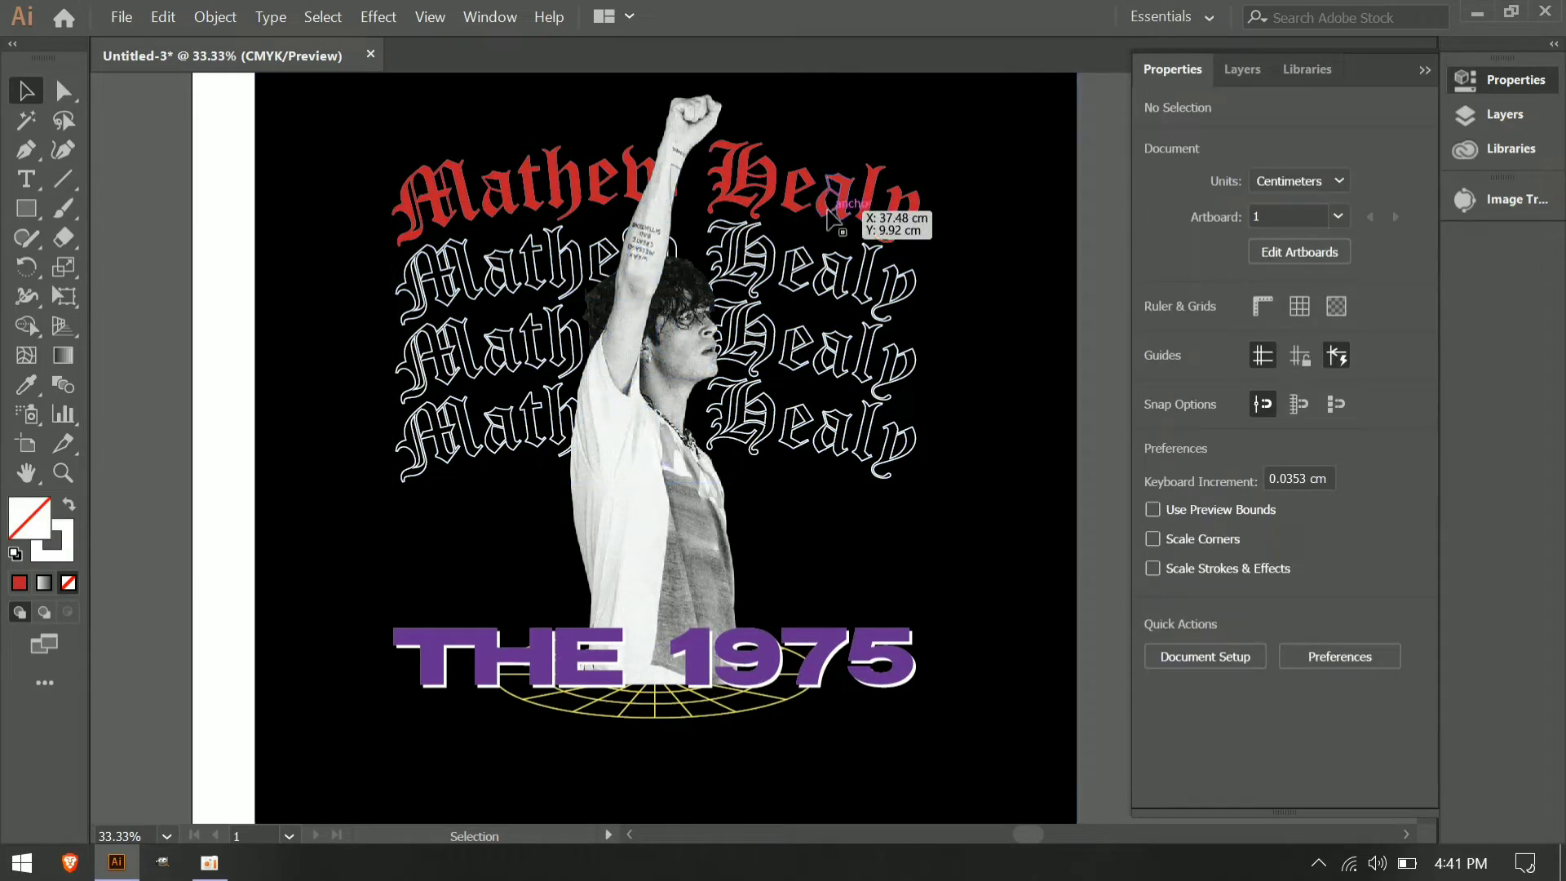
# Bring the red arched text line forward in the stacking order.
pyautogui.rightClick(830, 216)
pyautogui.moveTo(927, 448)
pyautogui.click(1141, 472)
pyautogui.click(131, 354)
# Set up the Paintbrush with the 5 pt. Round brush for painting over the man's eyes.
pyautogui.click(62, 208)
pyautogui.scroll(5, 750, 327)
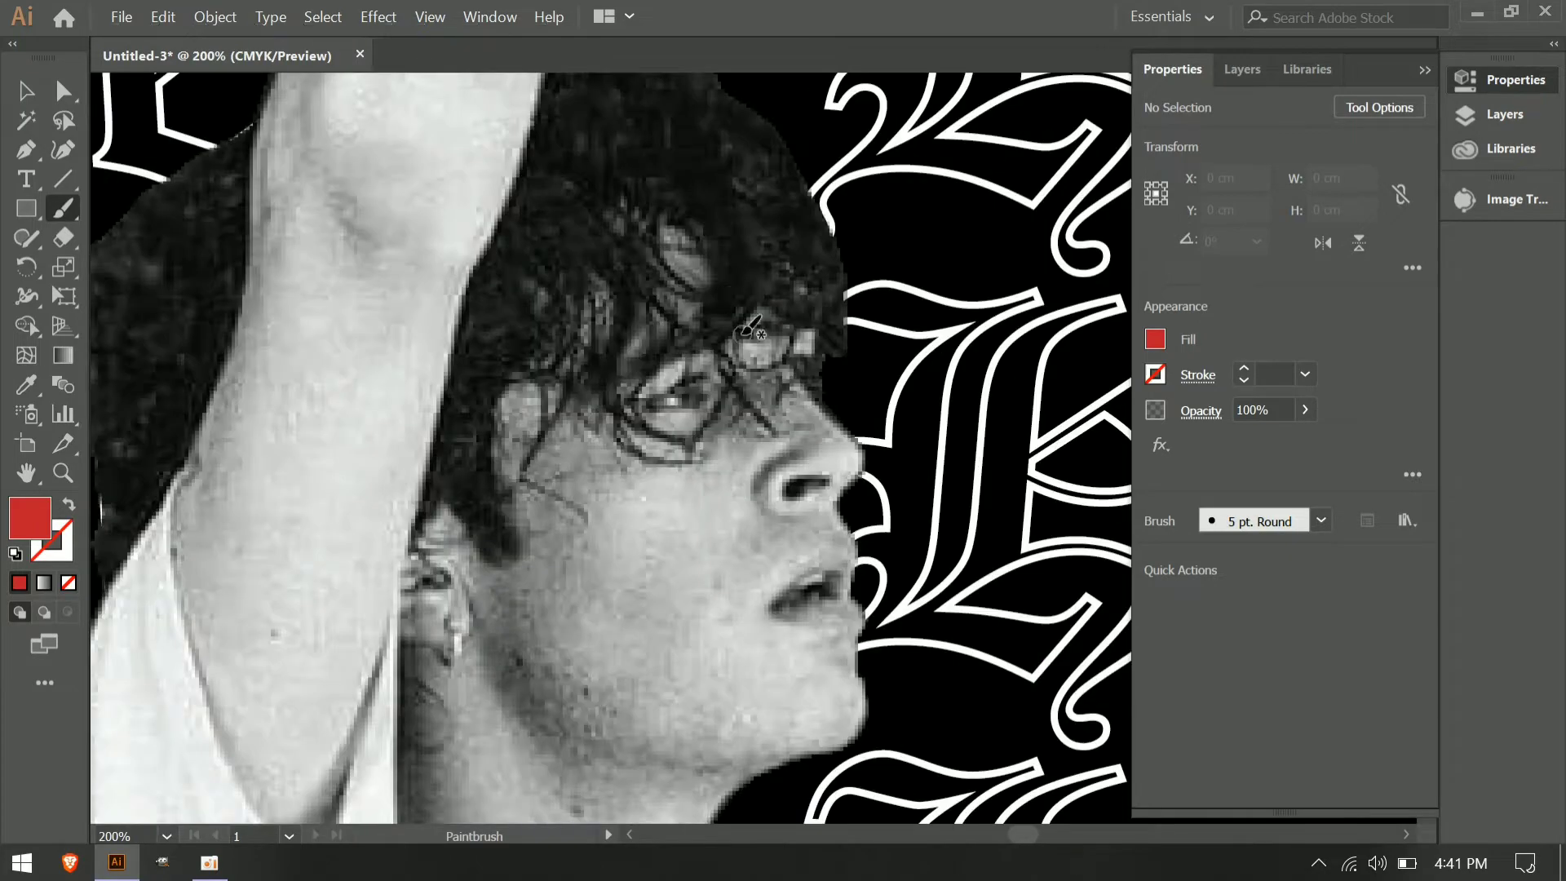
pyautogui.click(1321, 520)
pyautogui.click(680, 392)
pyautogui.moveTo(641, 336); pyautogui.dragTo(738, 418)
pyautogui.hotkey('ctrl', 'z')
pyautogui.moveTo(632, 343); pyautogui.dragTo(737, 444)
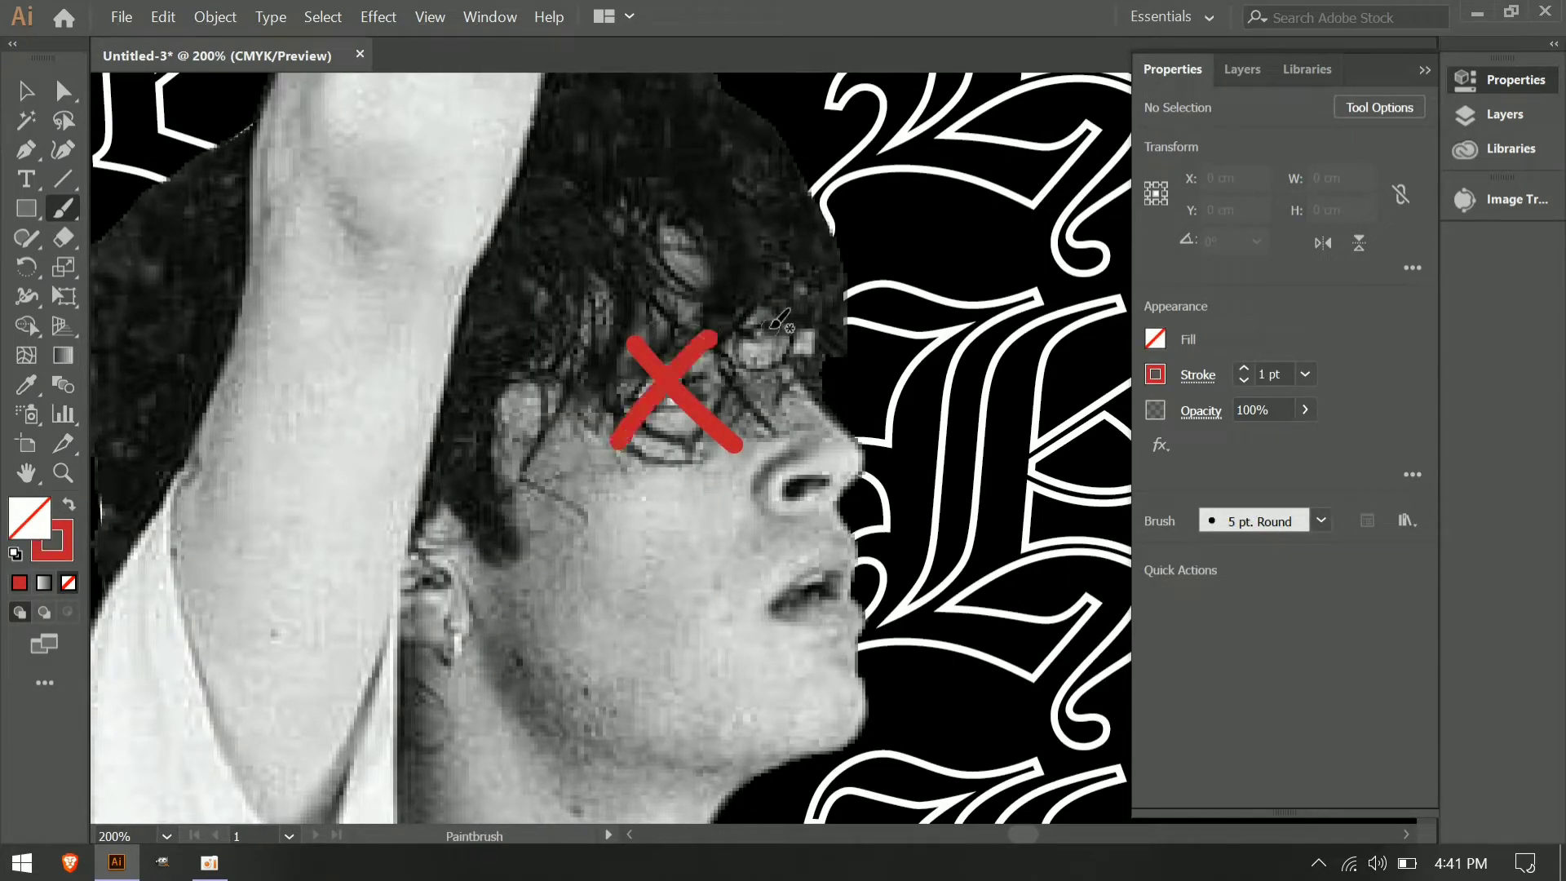
pyautogui.hotkey('ctrl', 'z')
pyautogui.moveTo(700, 343); pyautogui.dragTo(651, 423)
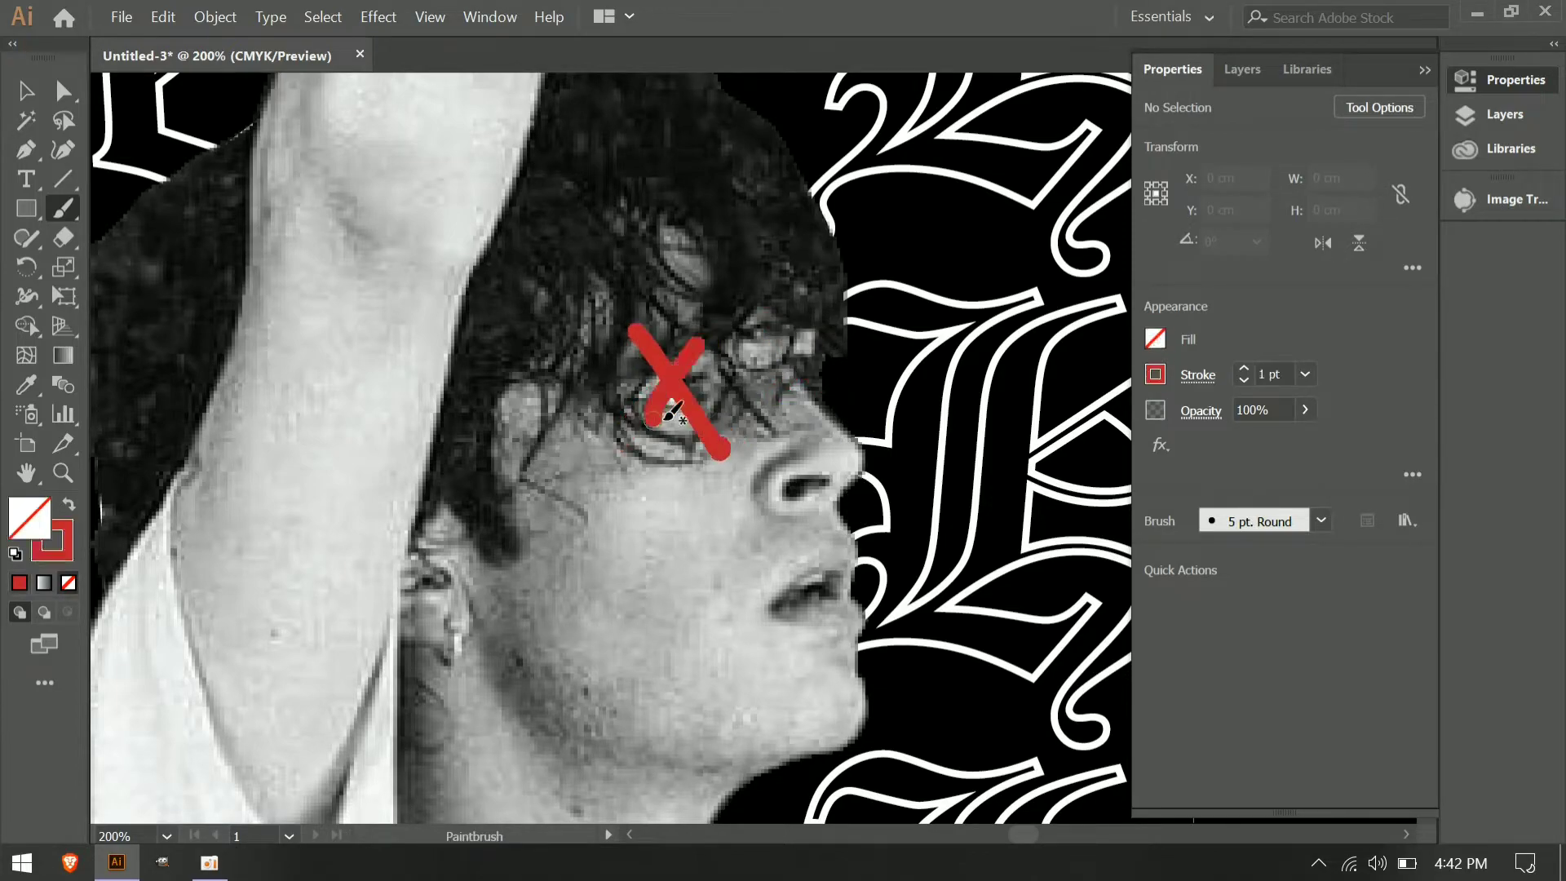
pyautogui.hotkey('ctrl', 'z')
pyautogui.hotkey('ctrl', 'z')
# Paint a red brush cross over each of the man's eyes, making the one on the far eye smaller.
pyautogui.moveTo(644, 343); pyautogui.dragTo(740, 407)
pyautogui.moveTo(703, 347); pyautogui.dragTo(657, 436)
pyautogui.hotkey('ctrl', 'z')
pyautogui.hotkey('ctrl', 'z')
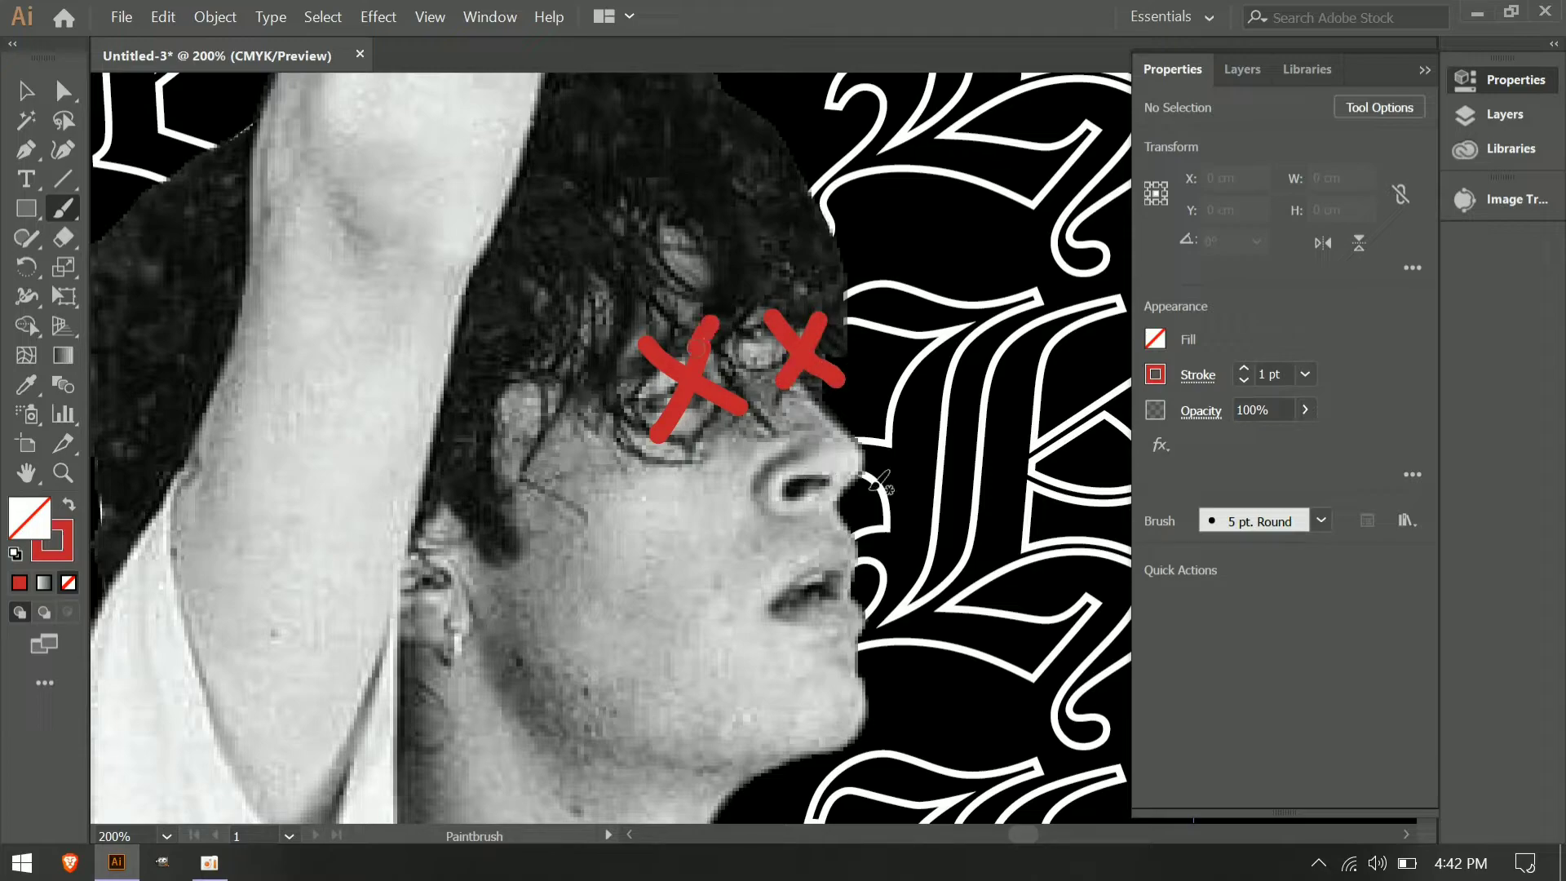
# Select the brush strokes of both red eye crosses and group them.
pyautogui.press('v')
pyautogui.click(707, 353)
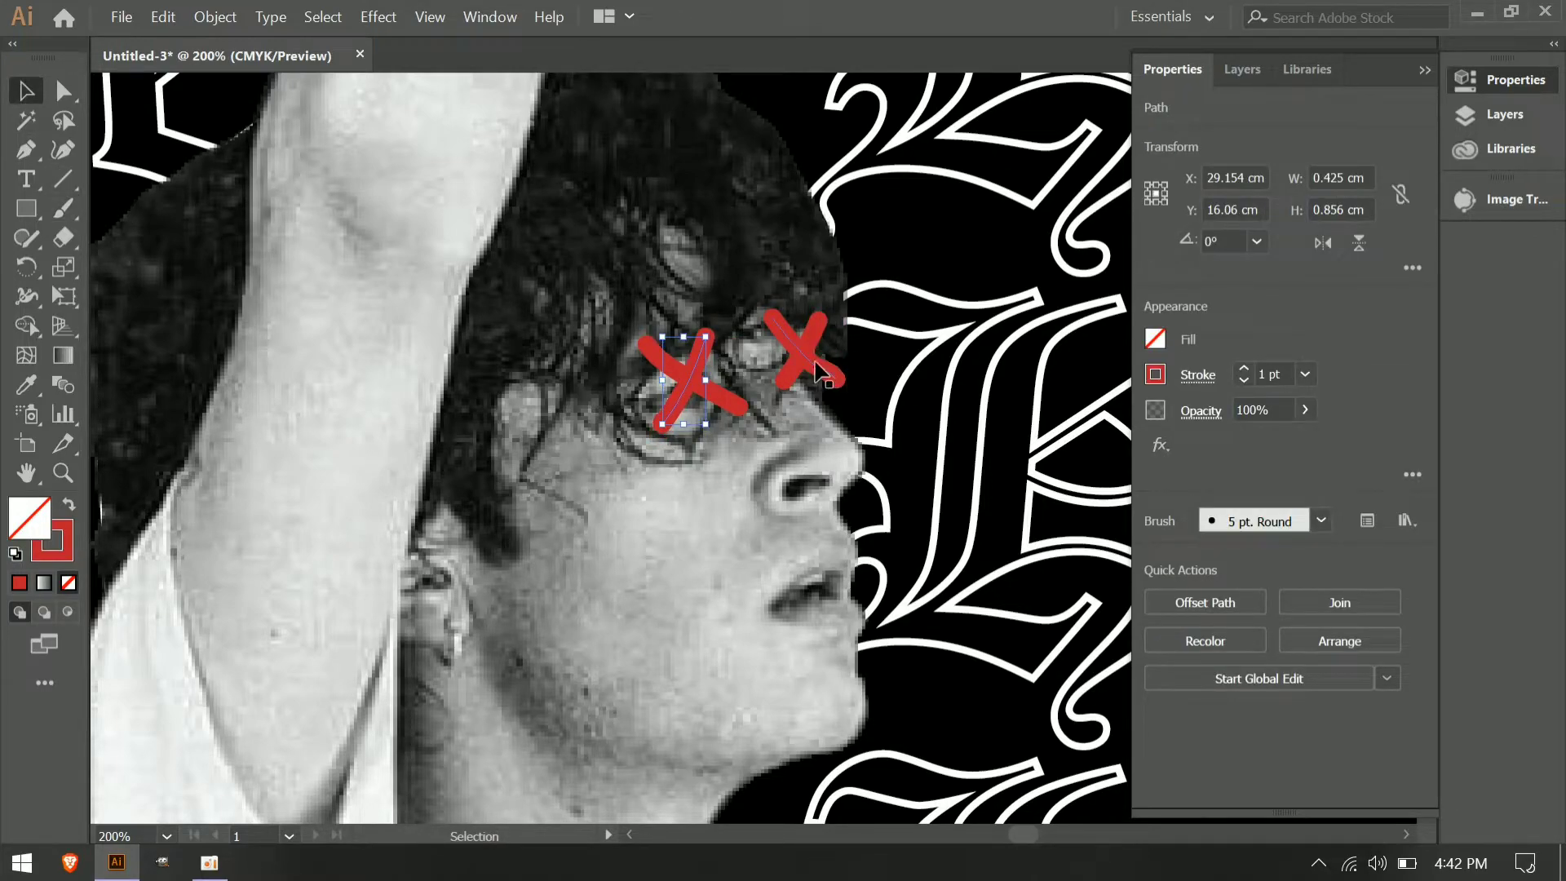
pyautogui.keyDown('shift'); pyautogui.click(791, 343); pyautogui.keyUp('shift')
pyautogui.rightClick(810, 352)
pyautogui.click(863, 490)
# Change the stroke colour of the grouped eye crosses to yellow.
pyautogui.click(1154, 338)
pyautogui.click(1155, 374)
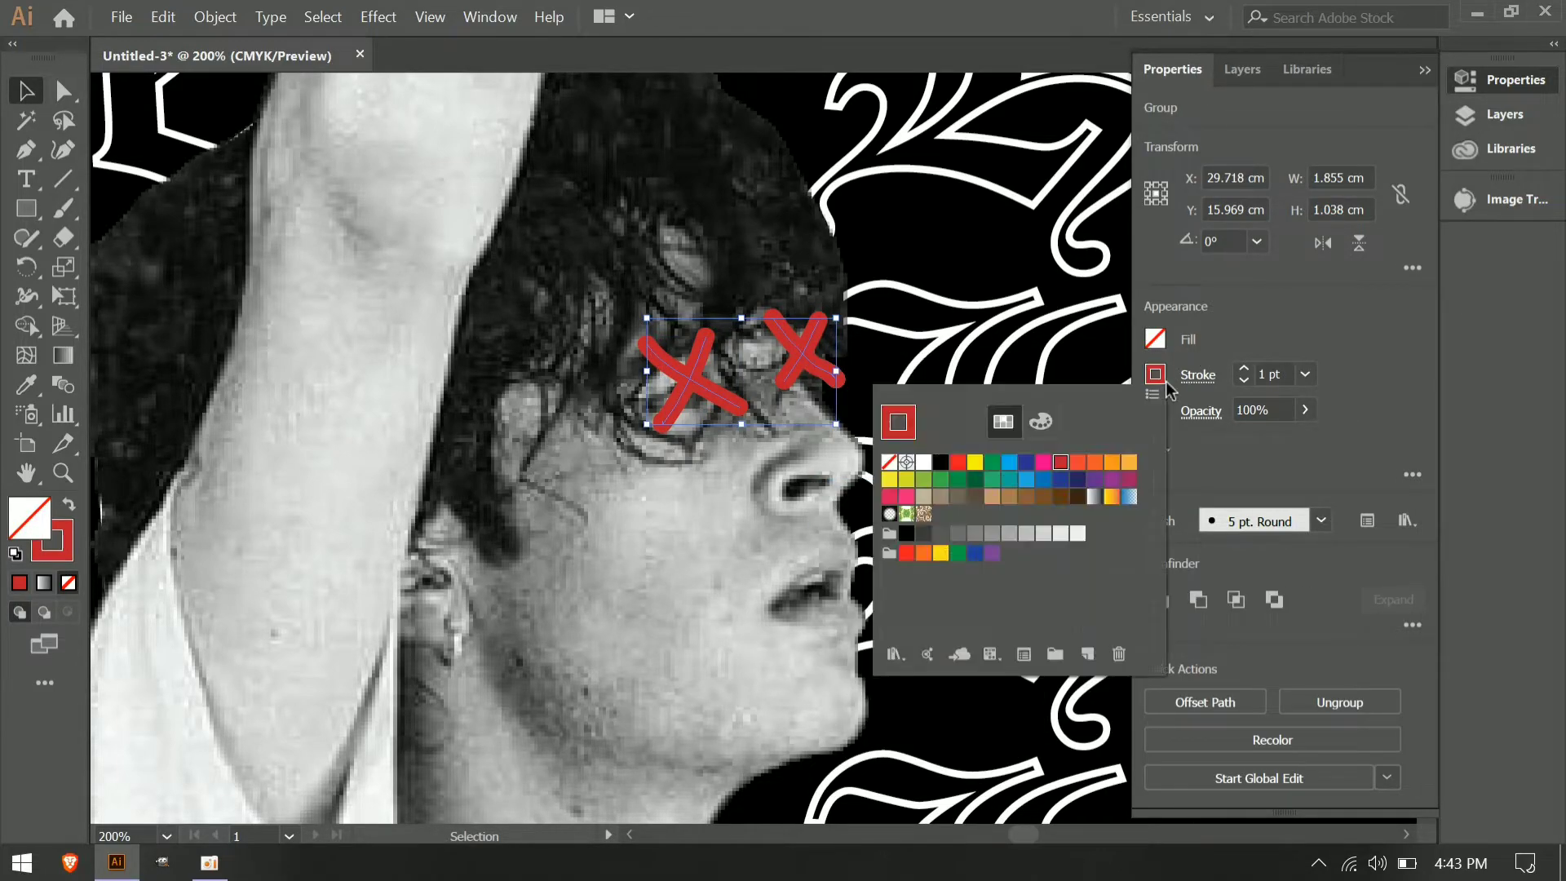
pyautogui.click(889, 480)
pyautogui.click(702, 501)
pyautogui.click(700, 498)
pyautogui.click(669, 425)
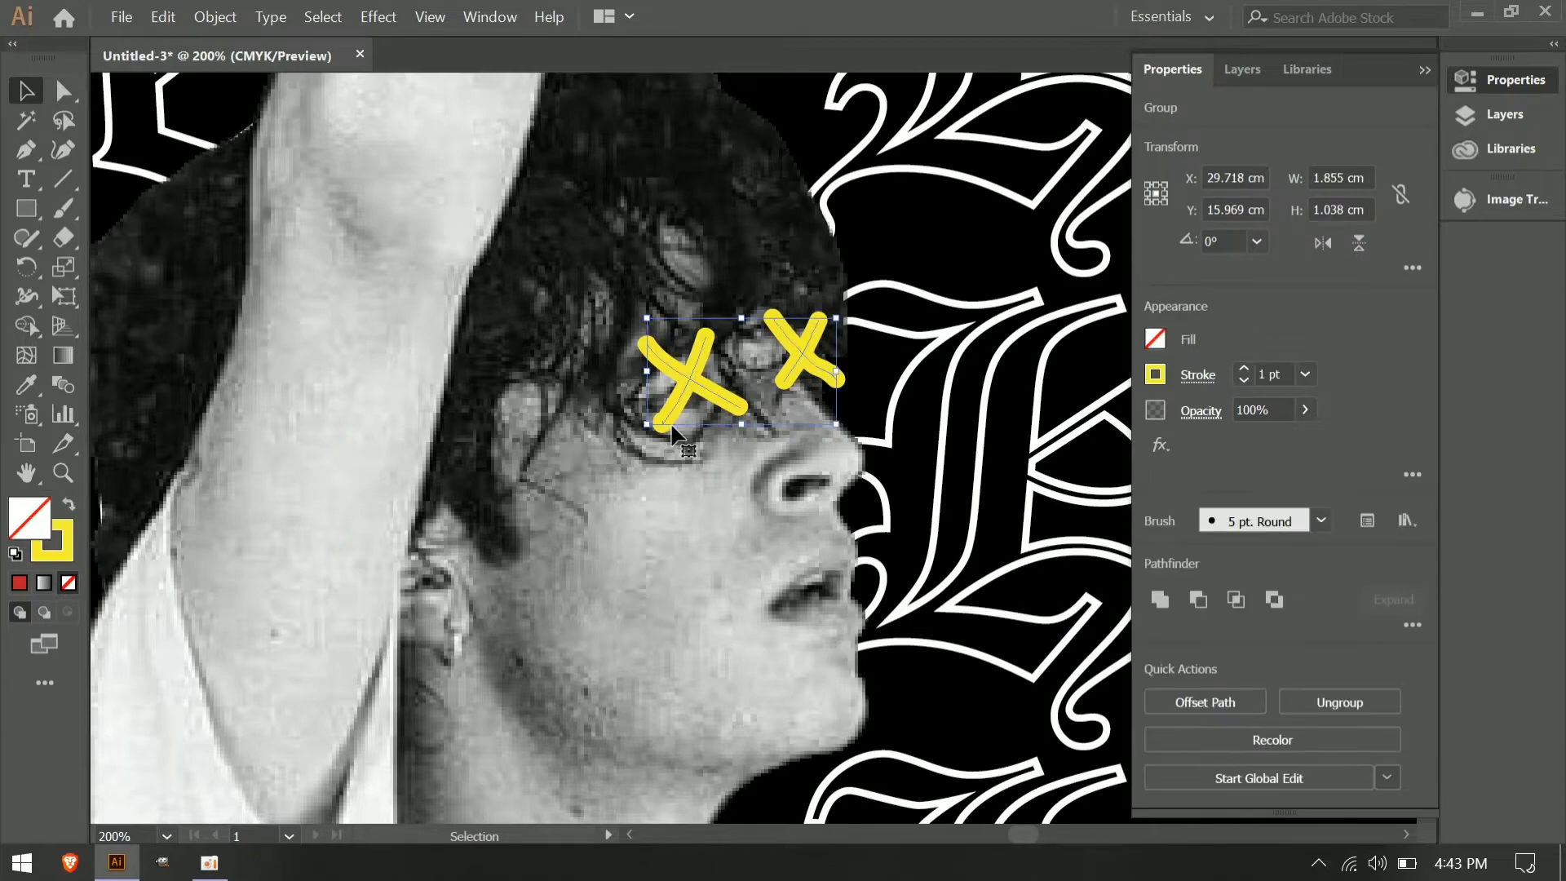
pyautogui.click(730, 508)
# Draw a light-grey circle on the empty canvas beside the poster and copy it into a two-by-two block of touching circles.
pyautogui.scroll(-4, 581, 613)
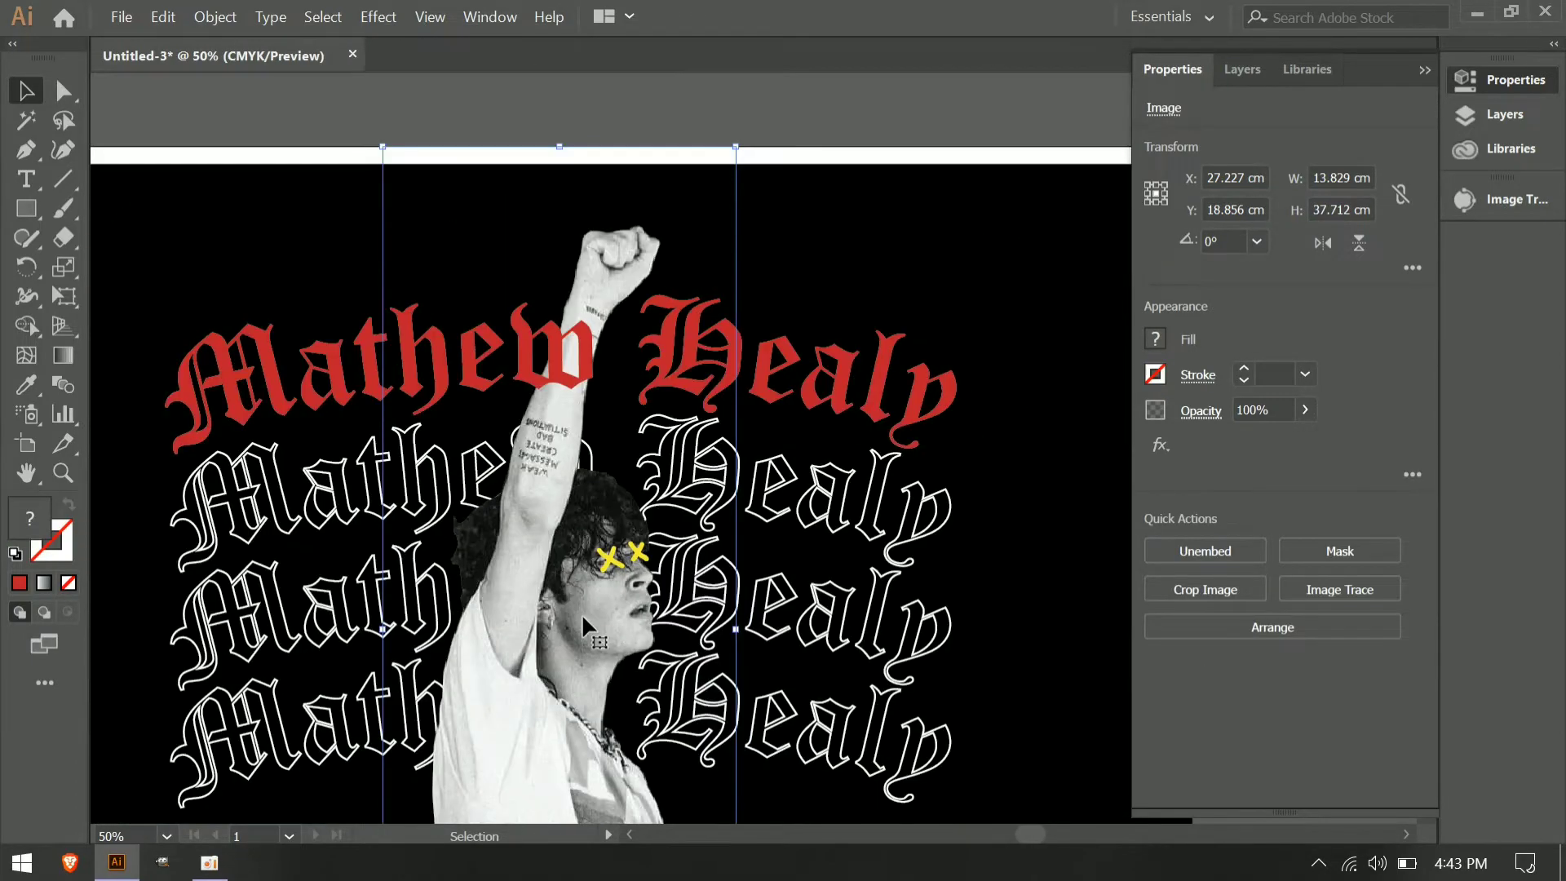
pyautogui.scroll(-2, 581, 614)
pyautogui.click(1425, 70)
pyautogui.scroll(-6, 1059, 478)
pyautogui.scroll(1, 583, 565)
pyautogui.scroll(-1, 583, 564)
pyautogui.click(1132, 618)
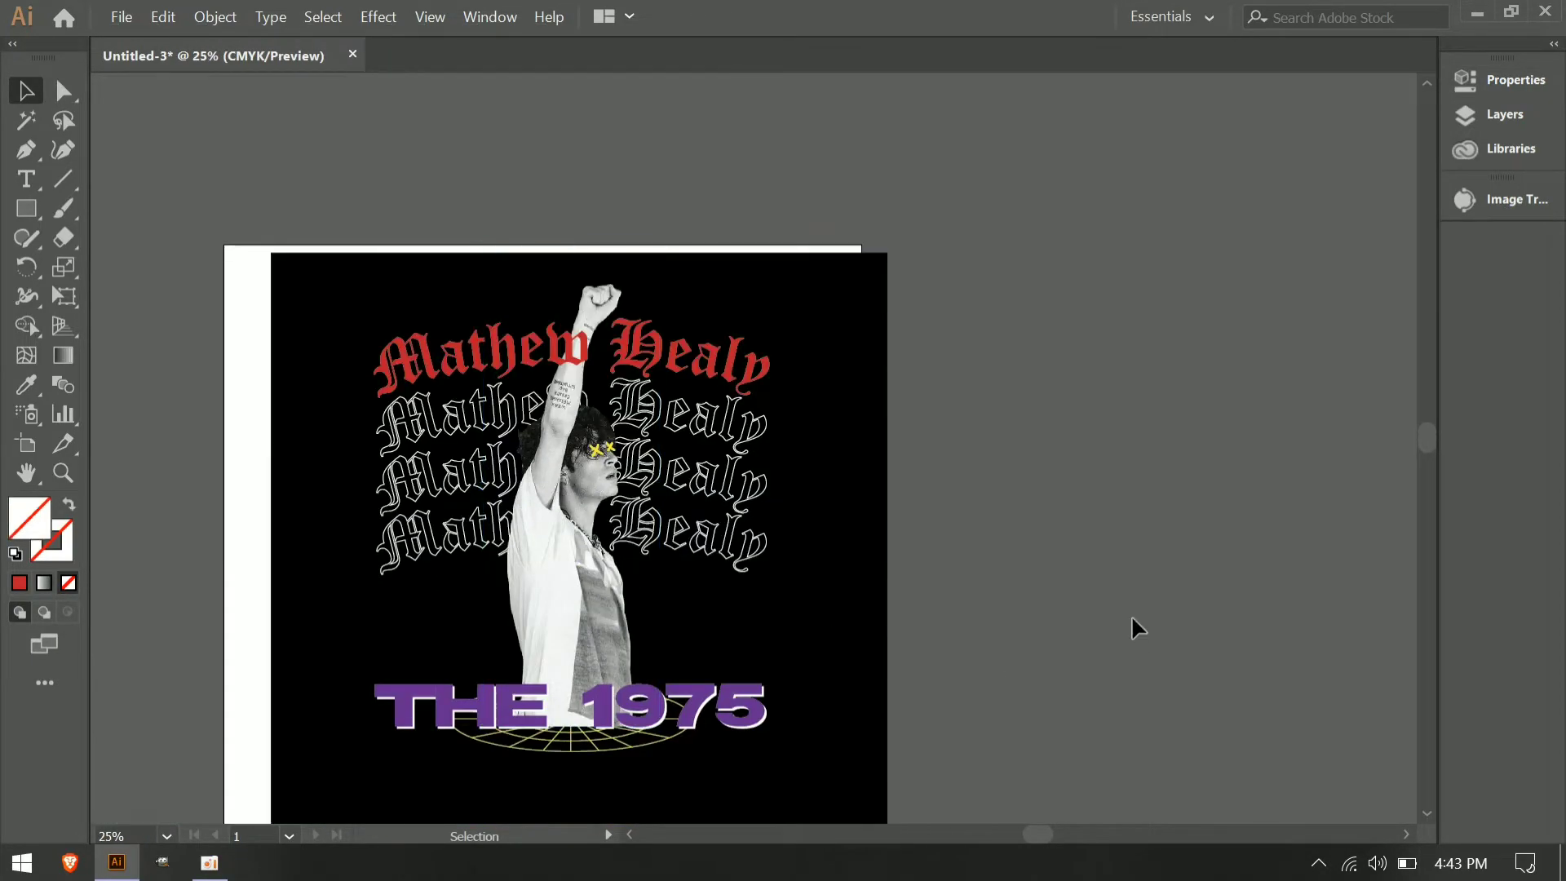
pyautogui.click(1427, 814)
pyautogui.click(19, 242)
pyautogui.moveTo(1064, 226); pyautogui.dragTo(1068, 228)
pyautogui.press('v')
pyautogui.scroll(2, 1220, 345)
pyautogui.moveTo(902, 318)
pyautogui.mouseDown()
pyautogui.moveTo(1117, 321)
pyautogui.moveTo(1049, 476)
pyautogui.moveTo(1055, 542)
pyautogui.mouseUp()
pyautogui.keyDown('shift'); pyautogui.click(937, 315); pyautogui.keyUp('shift')
pyautogui.click(1261, 490)
# Draw a rectangle over the middle of the four circles, covering the gap between them.
pyautogui.click(26, 209)
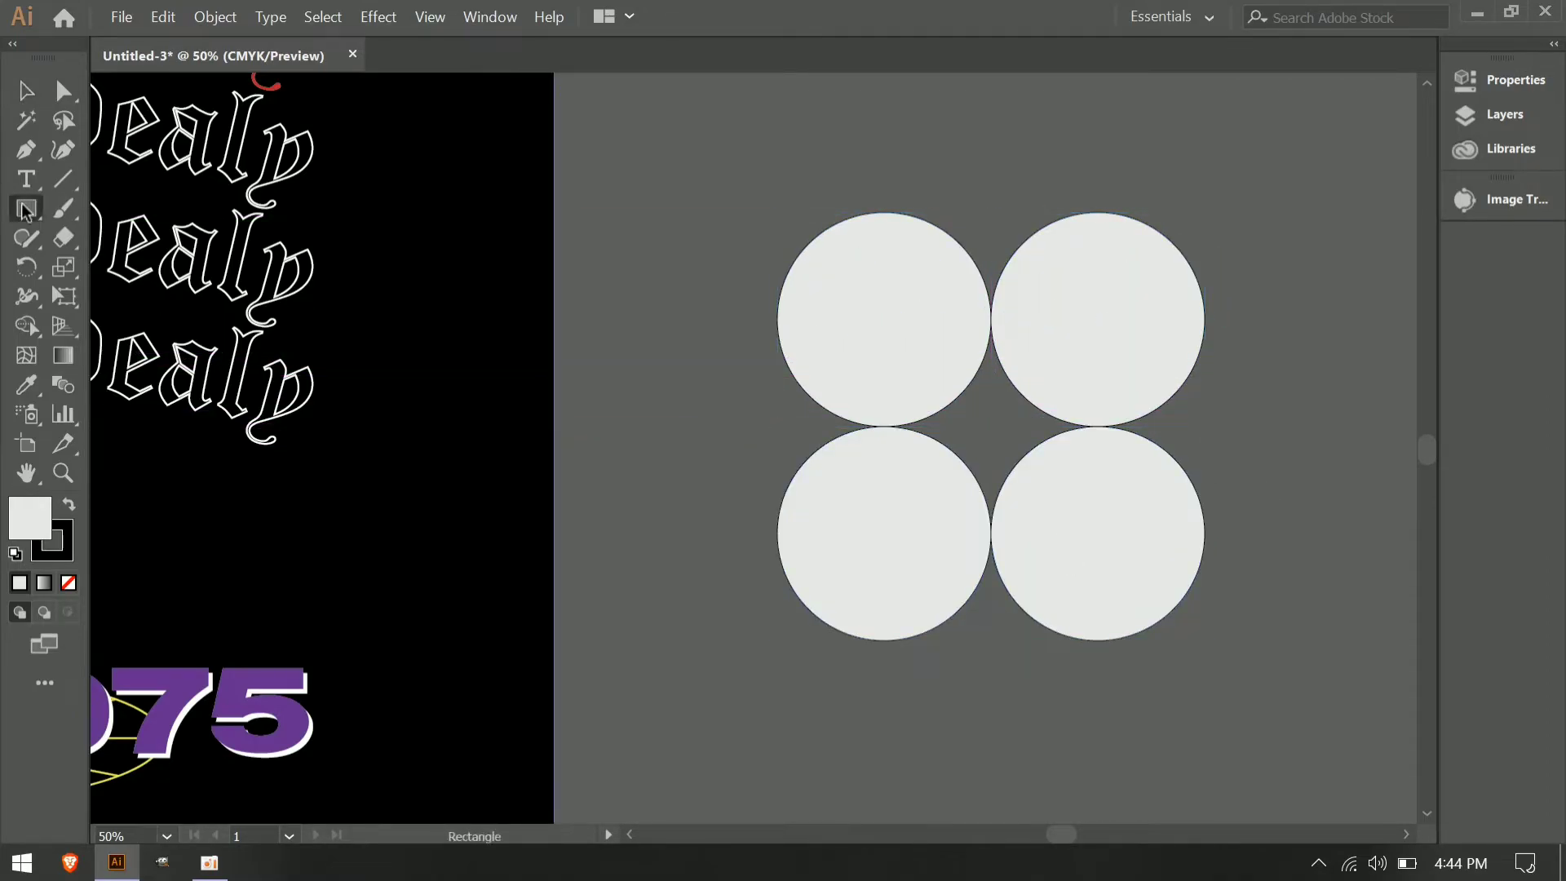
pyautogui.moveTo(880, 301); pyautogui.dragTo(1106, 544)
pyautogui.press('v')
# Use the Shape Builder on the circles and rectangle to remove everything except the four-pointed star in the centre.
pyautogui.moveTo(637, 147); pyautogui.dragTo(1286, 712)
pyautogui.click(39, 276)
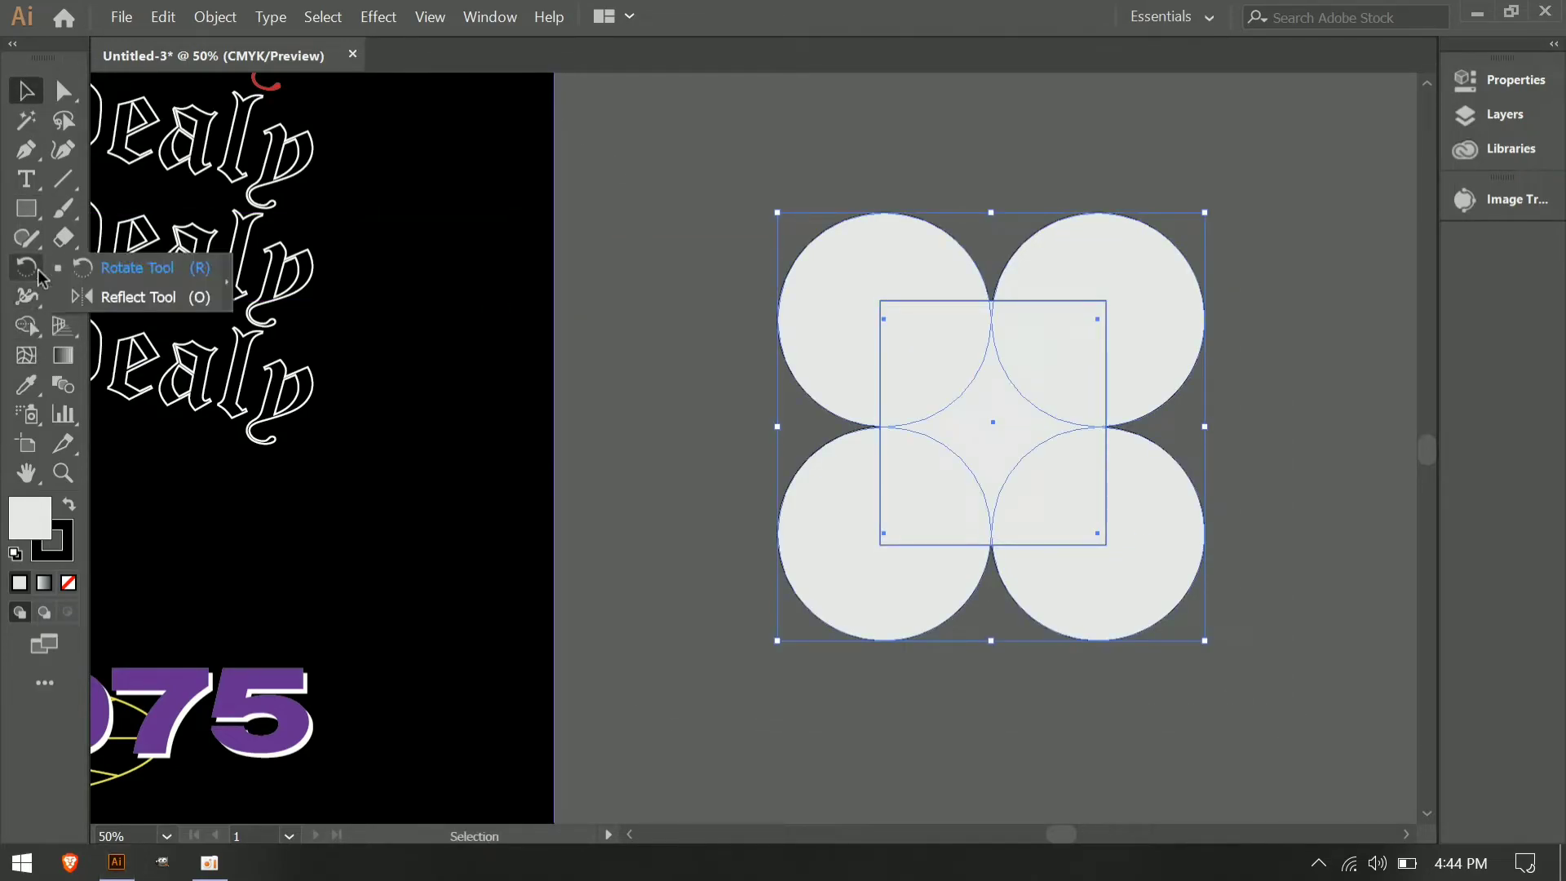
pyautogui.click(26, 326)
pyautogui.moveTo(1058, 280)
pyautogui.mouseDown()
pyautogui.moveTo(1131, 485)
pyautogui.moveTo(1011, 537)
pyautogui.moveTo(900, 474)
pyautogui.moveTo(912, 335)
pyautogui.moveTo(1009, 324)
pyautogui.mouseUp()
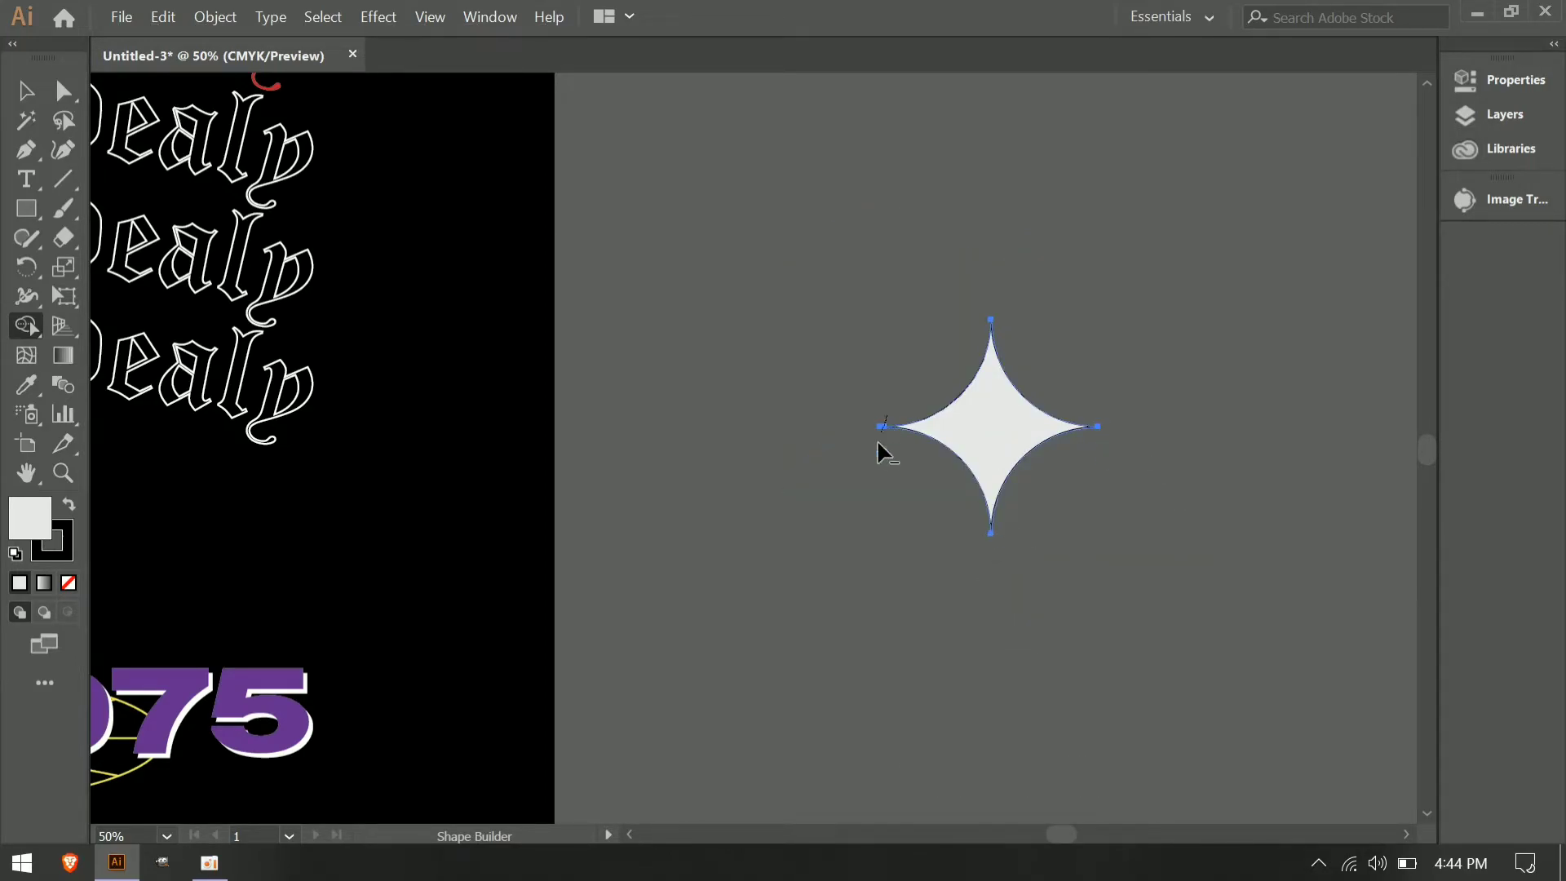
pyautogui.press('v')
pyautogui.click(1074, 672)
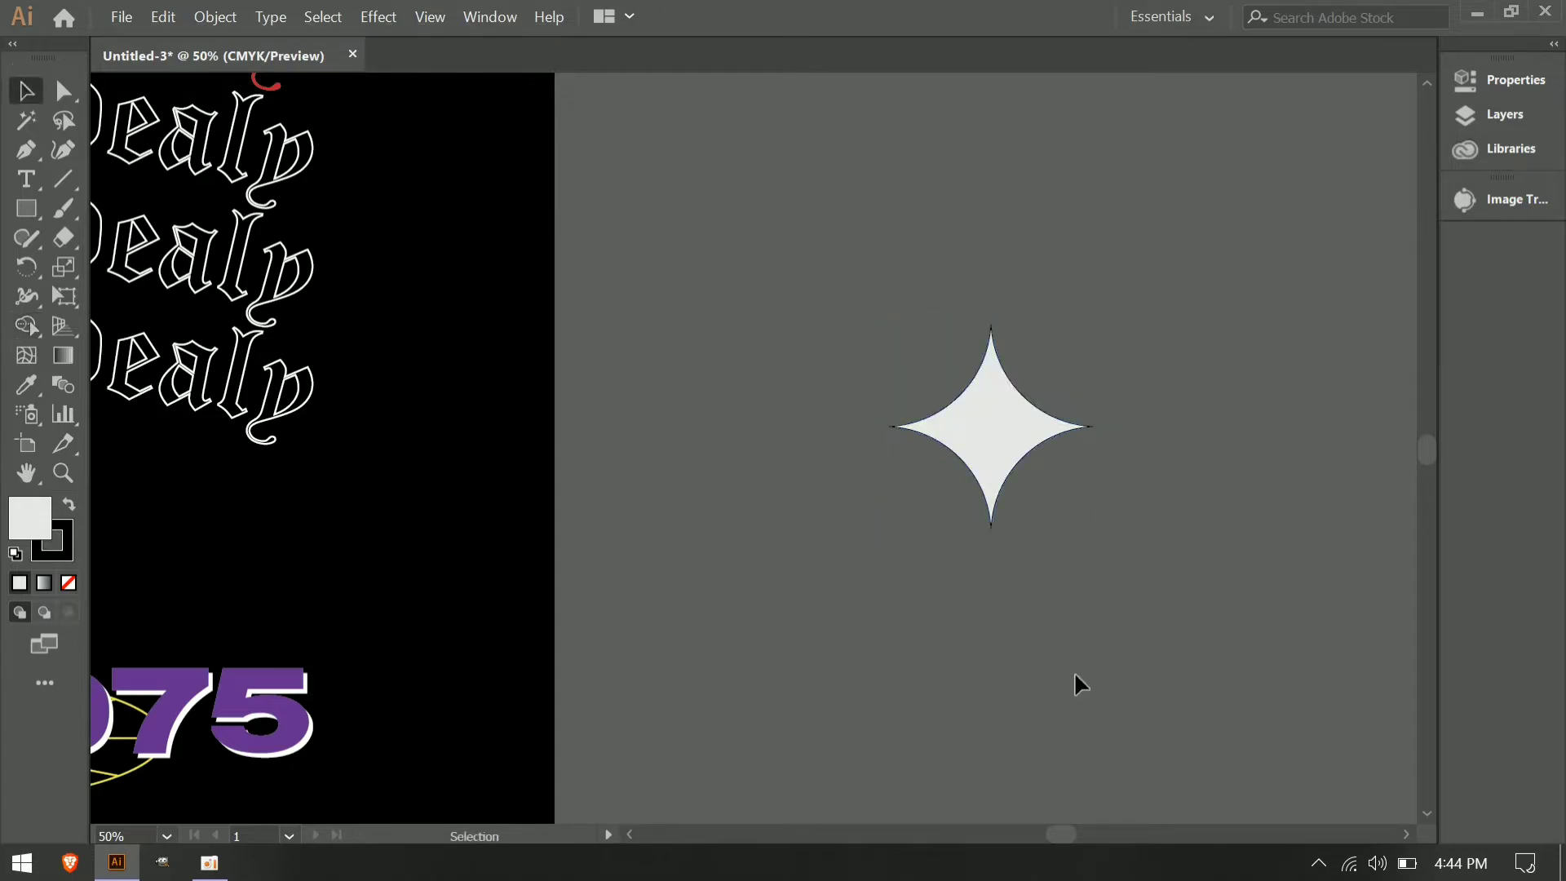
# Remove the star's stroke and fill it with pink.
pyautogui.moveTo(1145, 619); pyautogui.dragTo(1142, 615)
pyautogui.click(1515, 80)
pyautogui.click(1154, 375)
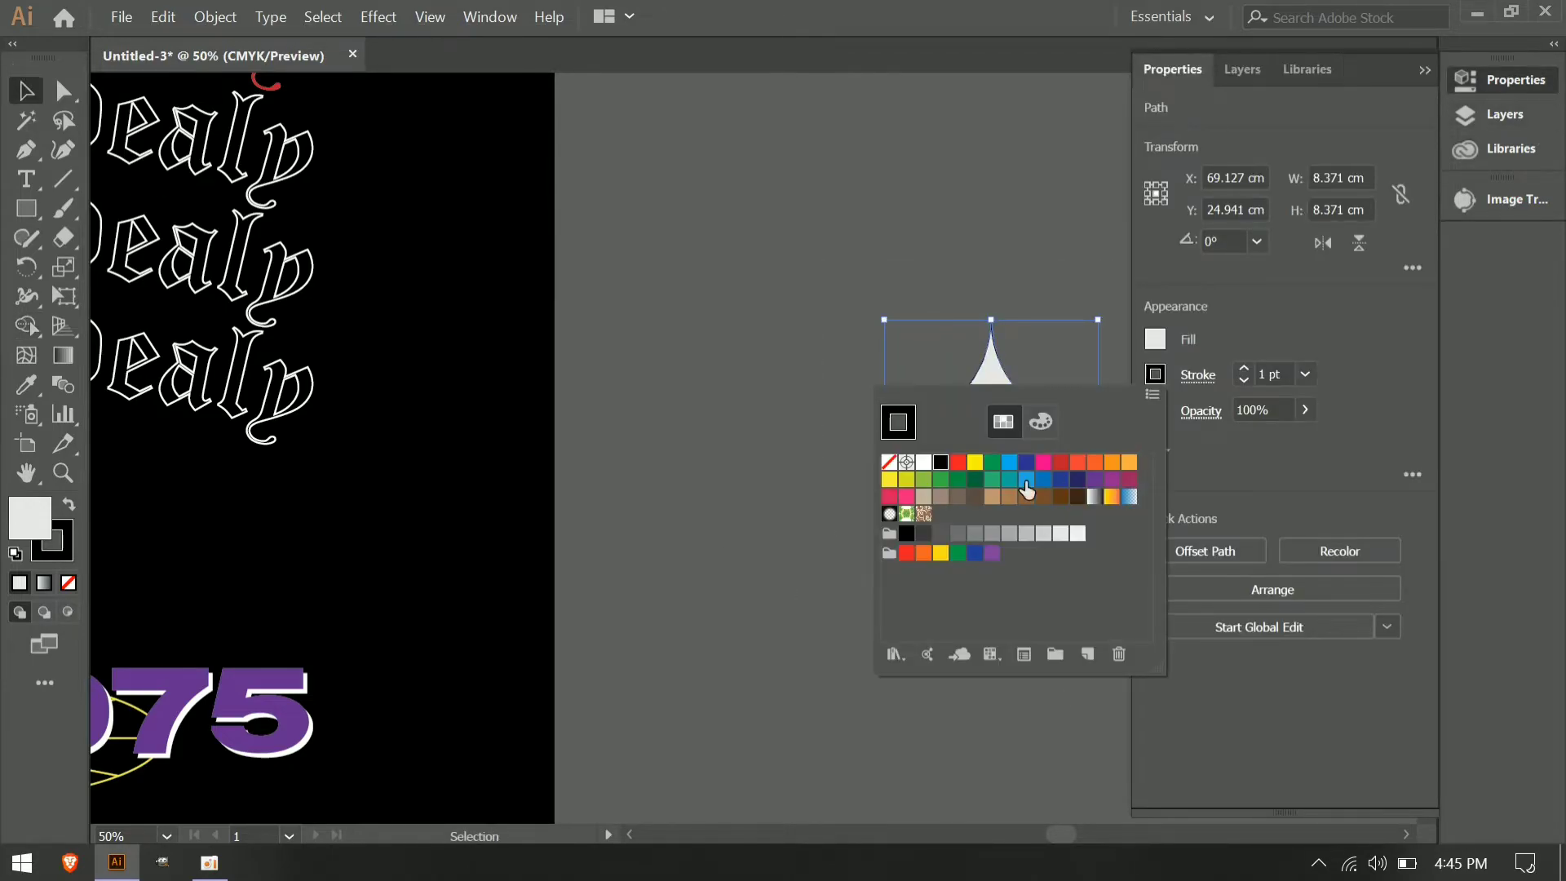
pyautogui.click(889, 462)
pyautogui.click(1155, 338)
pyautogui.click(1045, 430)
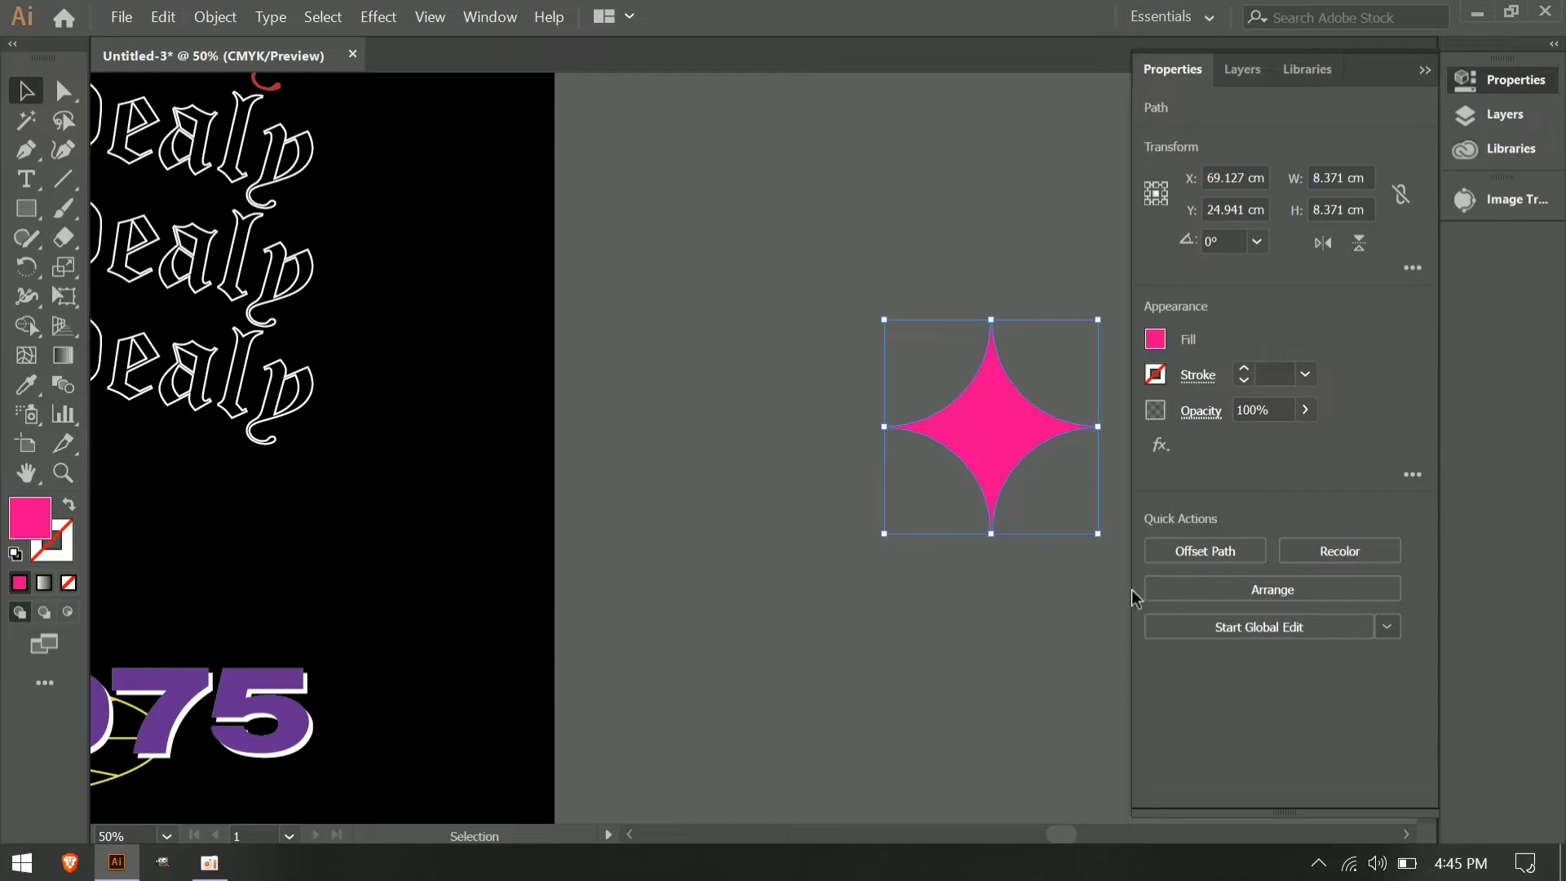
pyautogui.click(1193, 569)
# Move the pink star closer to the poster and scale it proportionally to less than half its size.
pyautogui.hotkey('ctrl', '-')
pyautogui.hotkey('ctrl', '-')
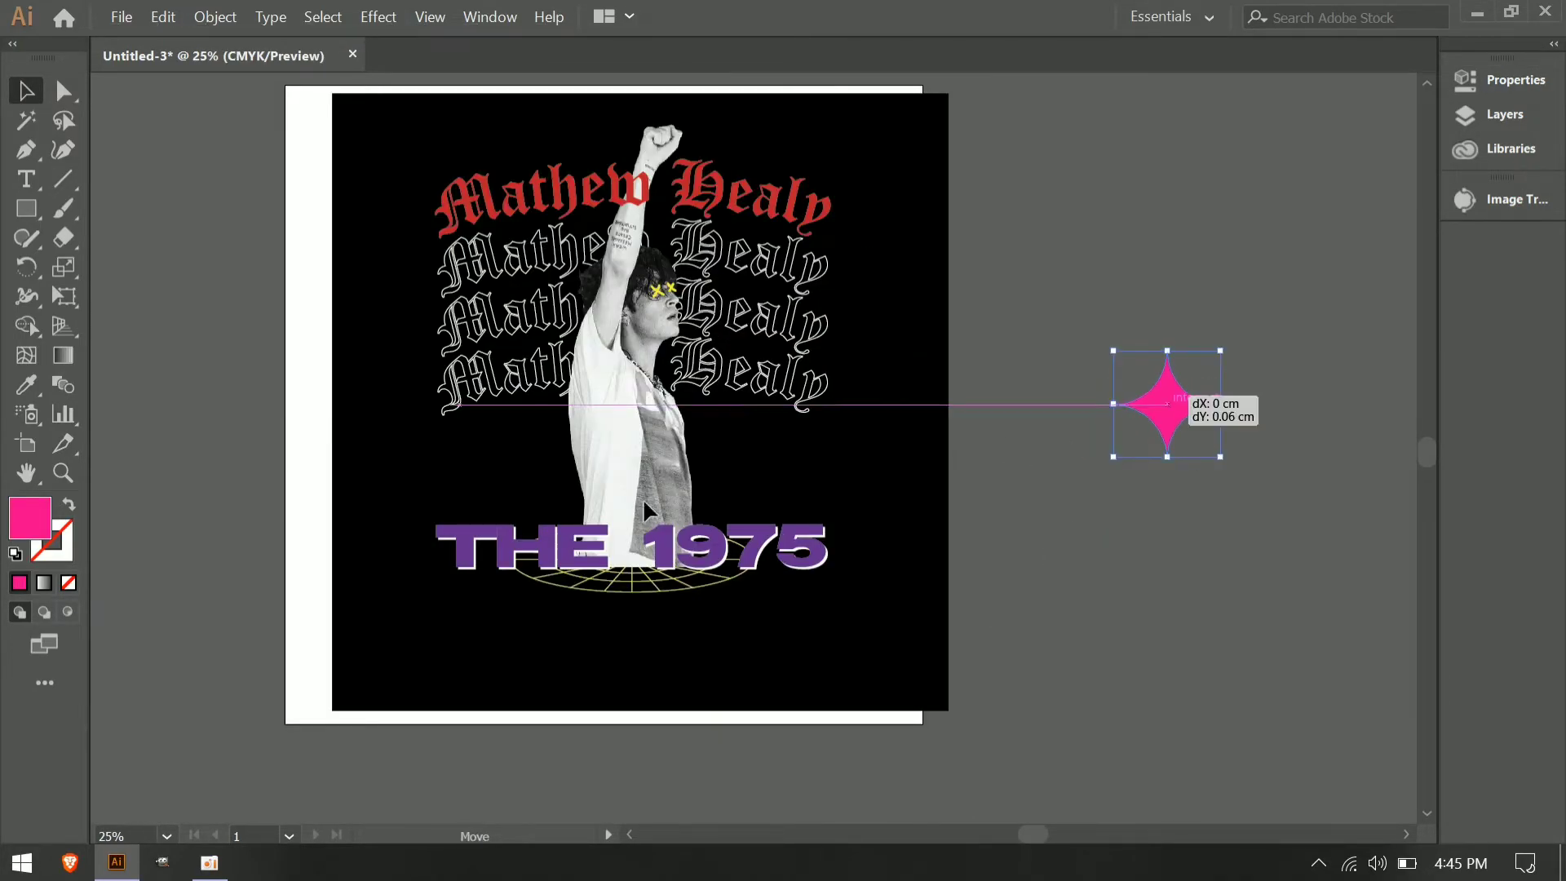
pyautogui.moveTo(1158, 400); pyautogui.dragTo(1051, 522)
pyautogui.moveTo(982, 429); pyautogui.dragTo(1138, 572)
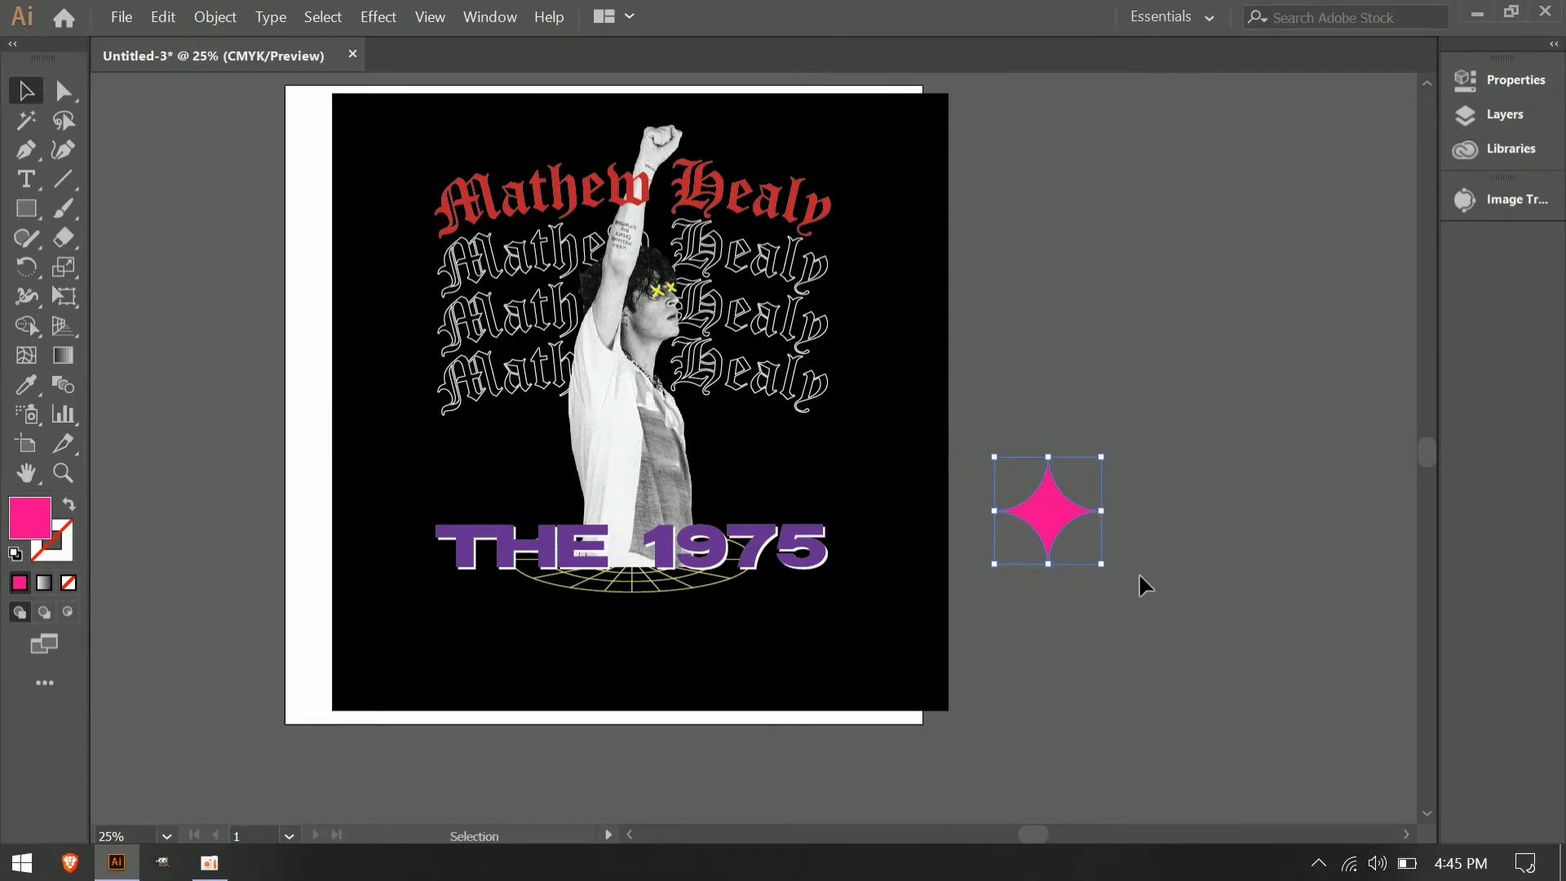
pyautogui.moveTo(994, 457); pyautogui.dragTo(1031, 494)
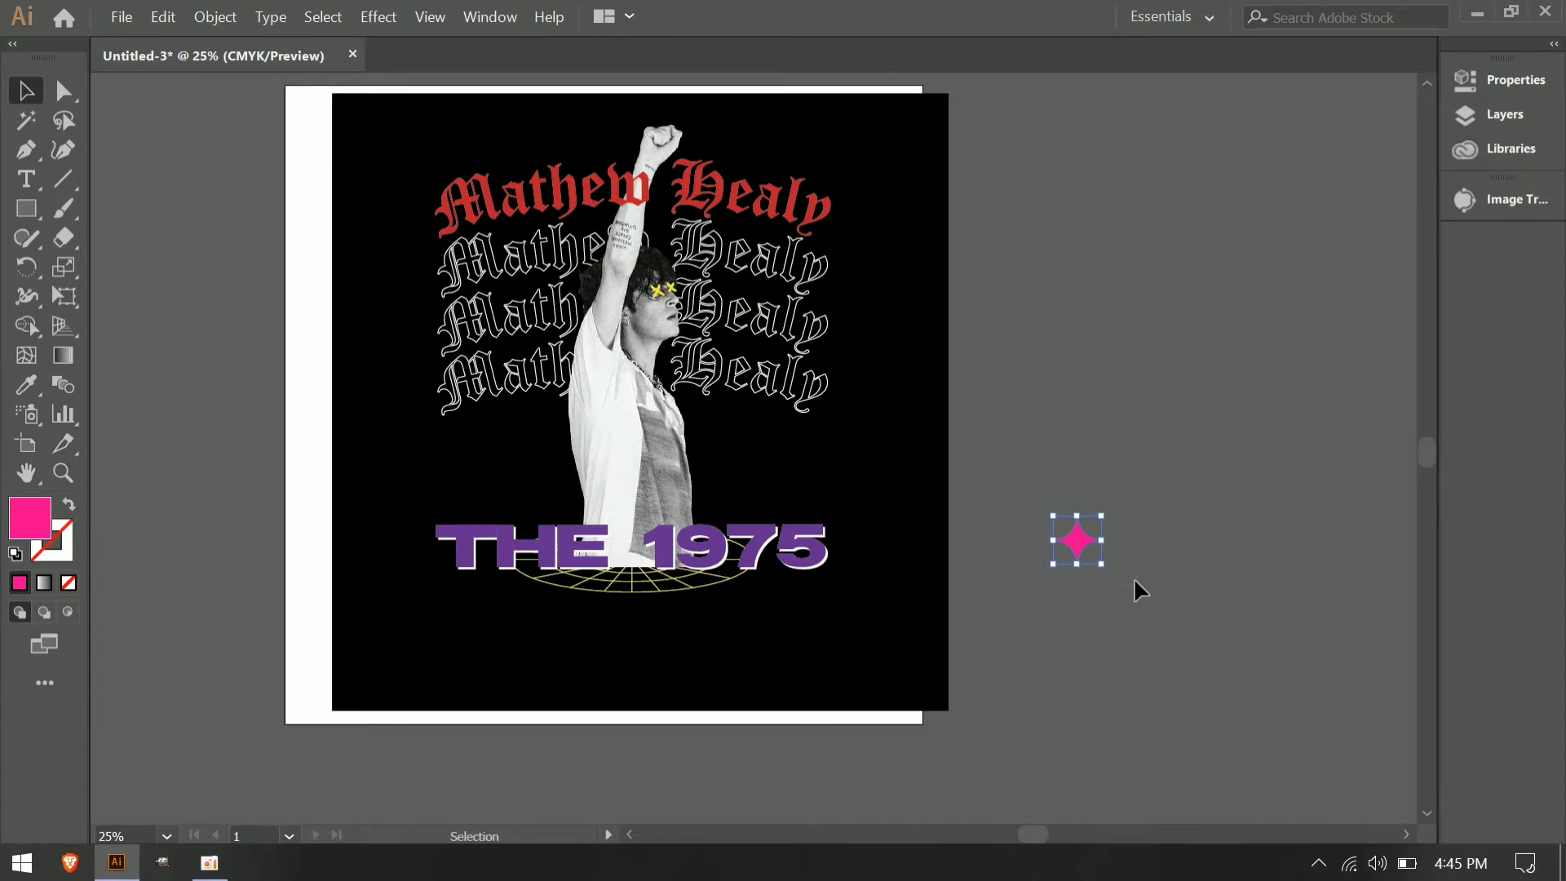
# Place the pink star on the poster to the man's left above the title, with a copy level with it on his right.
pyautogui.moveTo(1077, 540); pyautogui.dragTo(499, 462)
pyautogui.scroll(2, 503, 357)
pyautogui.moveTo(448, 520); pyautogui.dragTo(993, 559)
pyautogui.click(1010, 639)
pyautogui.scroll(-3, 1011, 639)
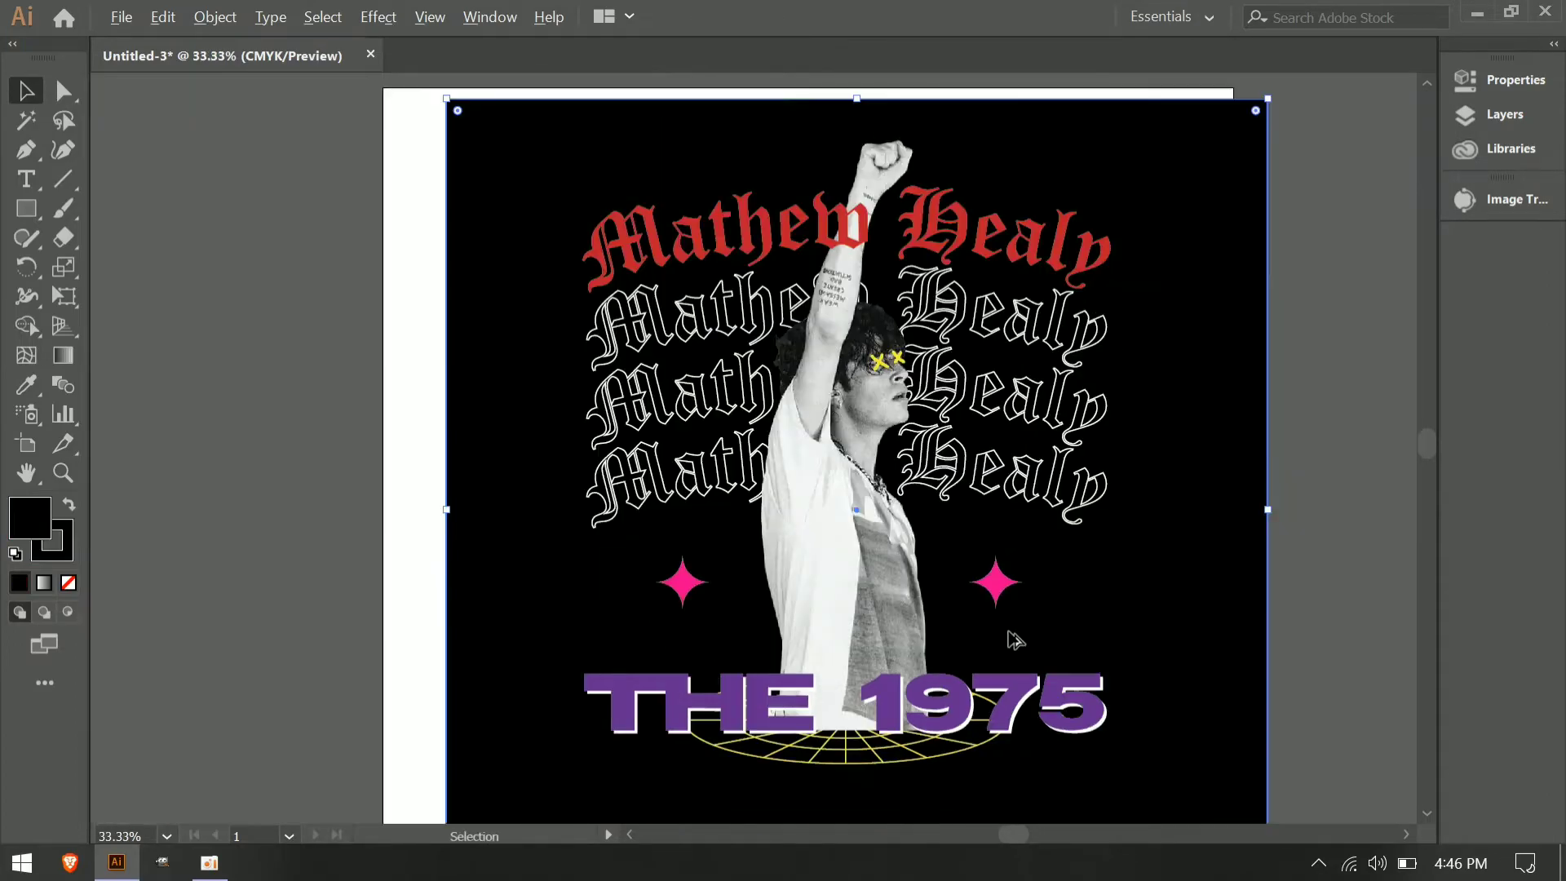
pyautogui.scroll(4, 1026, 595)
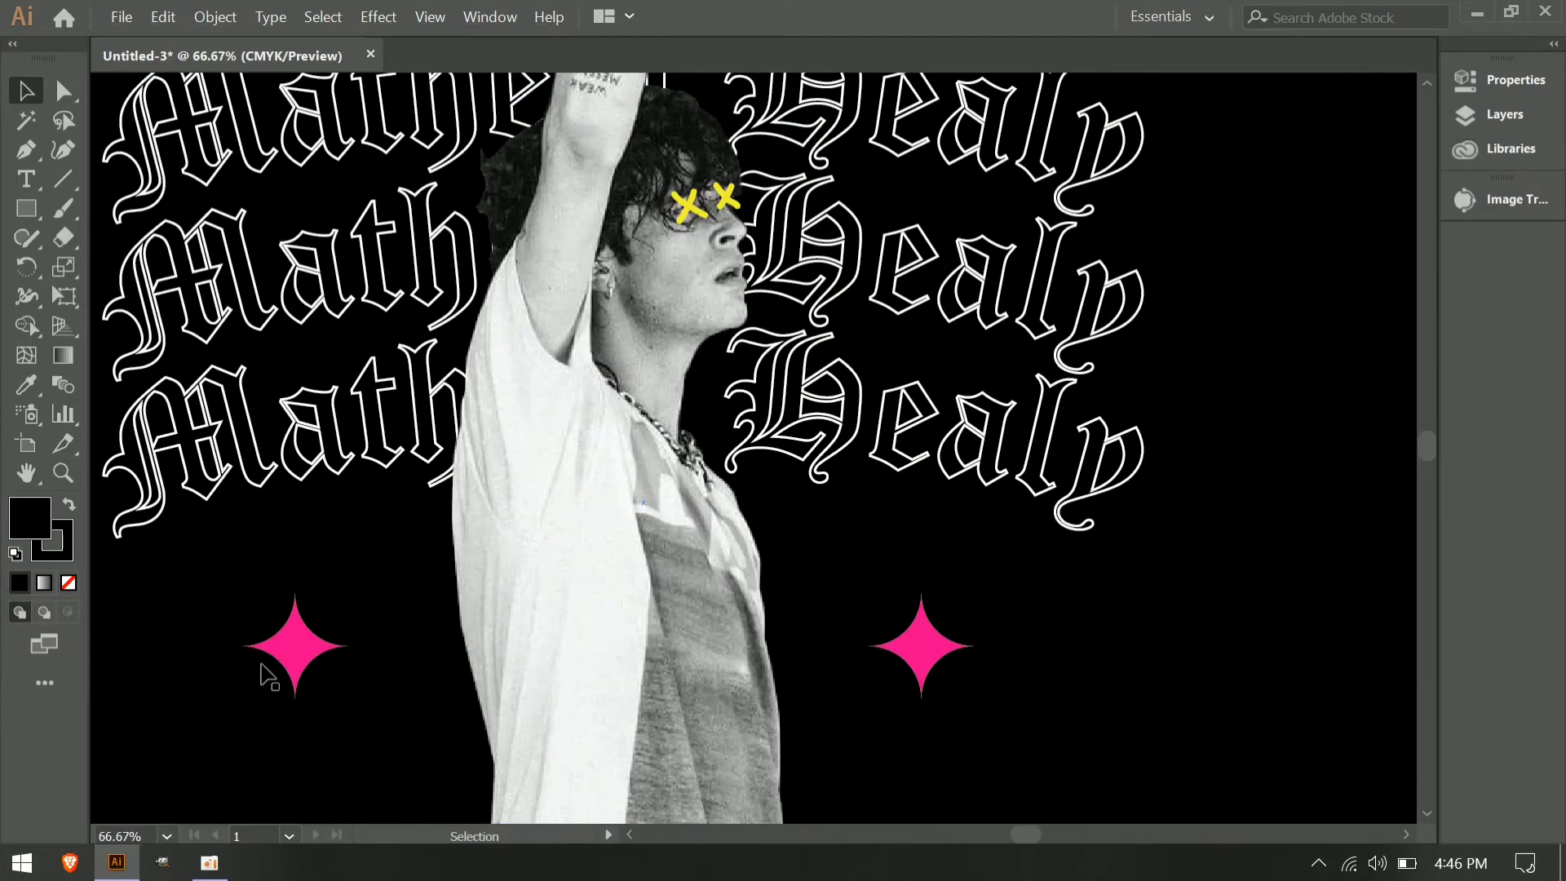
pyautogui.moveTo(295, 650); pyautogui.dragTo(295, 650)
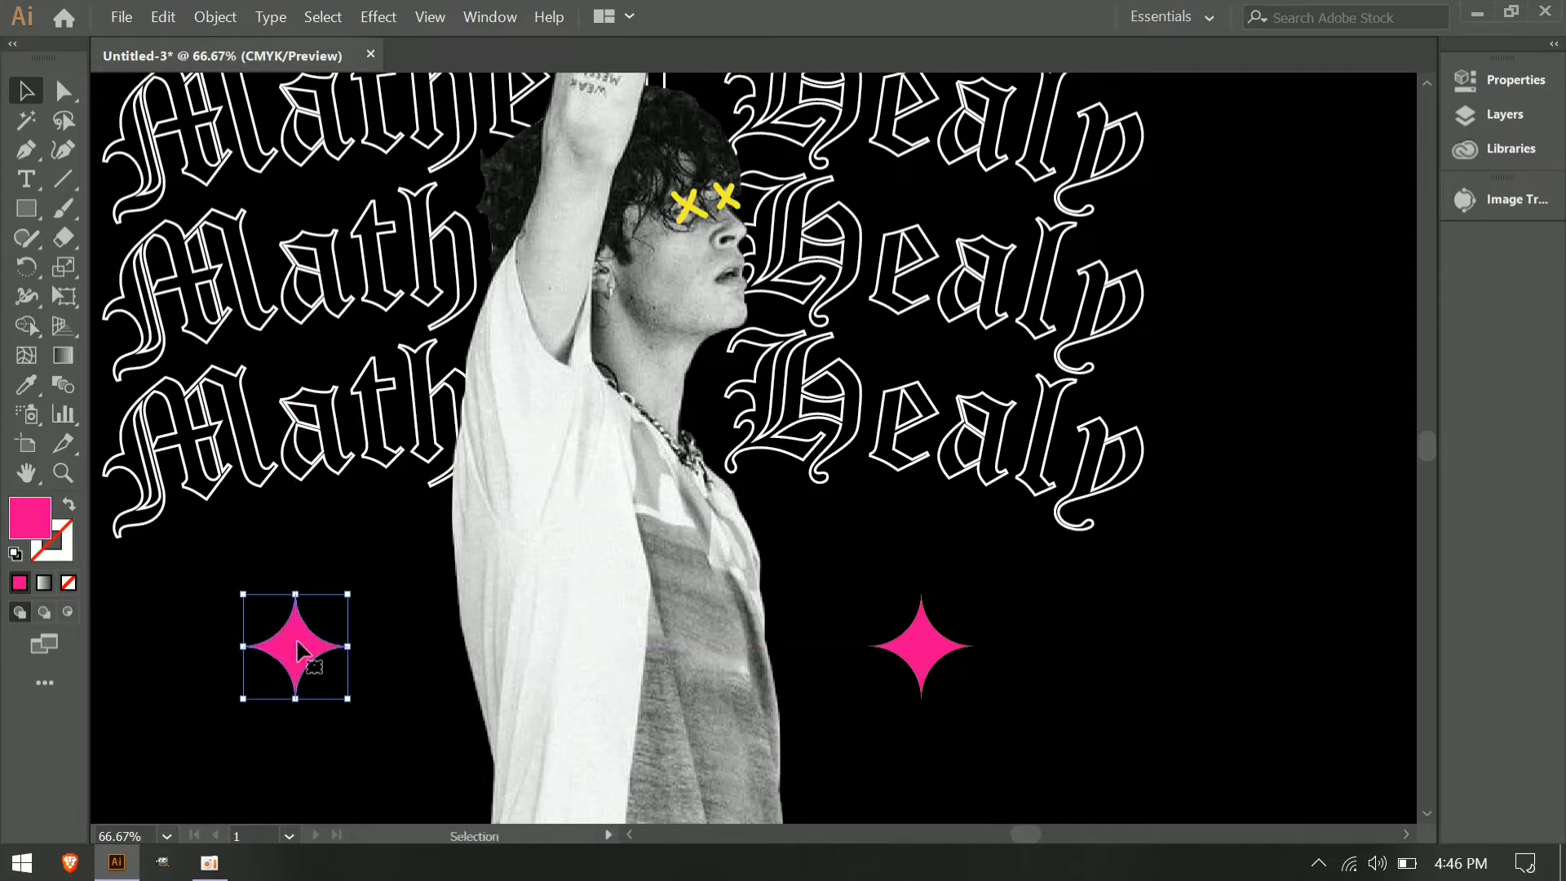
pyautogui.click(301, 729)
pyautogui.scroll(-2, 849, 622)
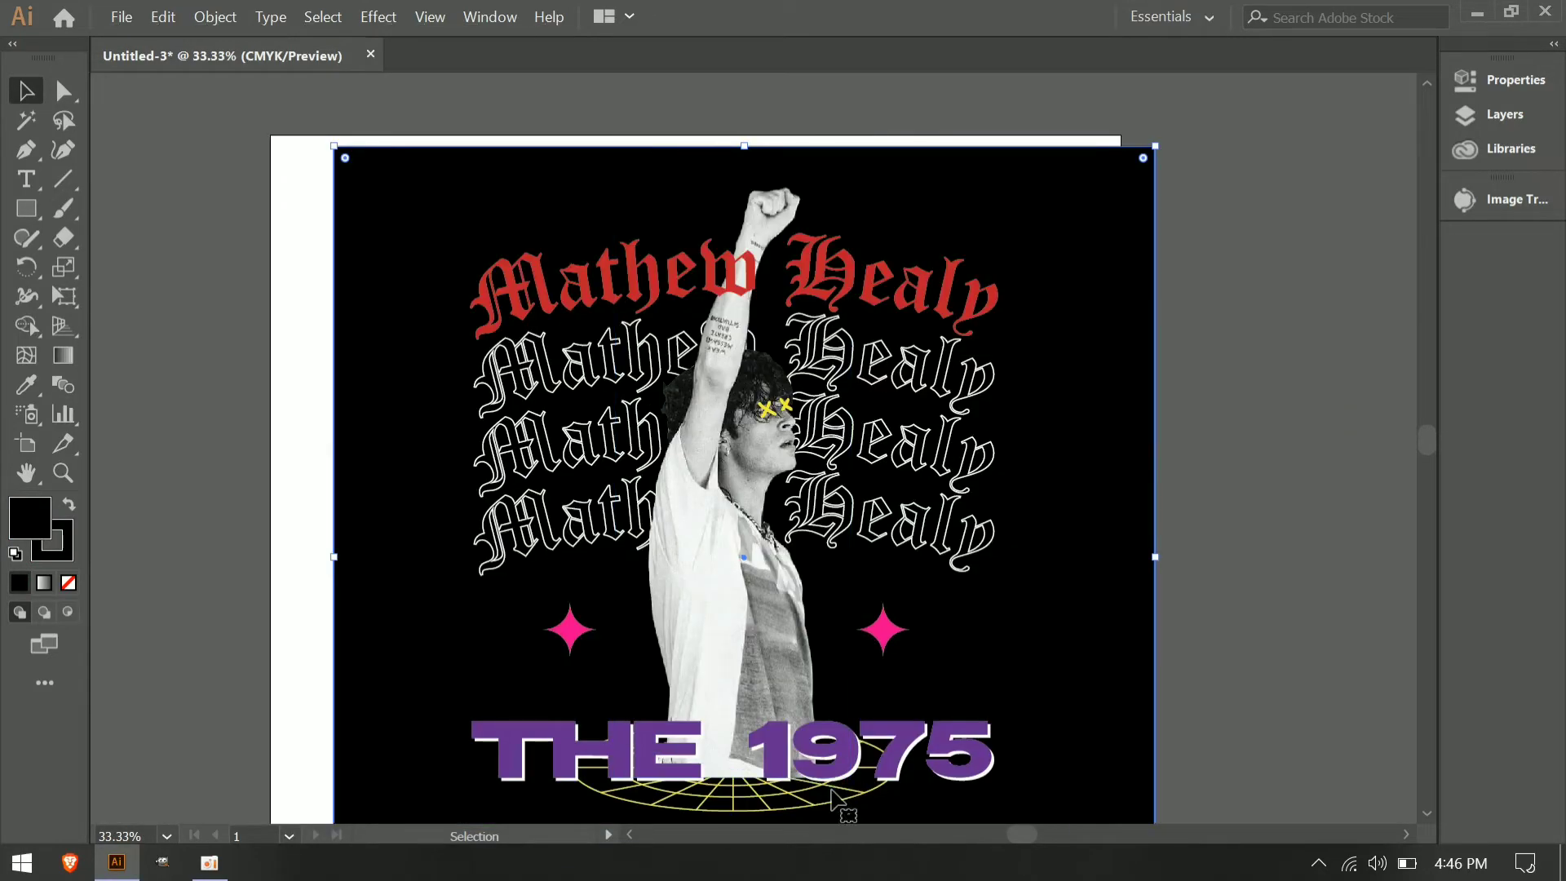
pyautogui.scroll(-1, 861, 681)
pyautogui.click(1181, 686)
# Start a new text object below the poster and set its font size to 21 pt.
pyautogui.click(1427, 816)
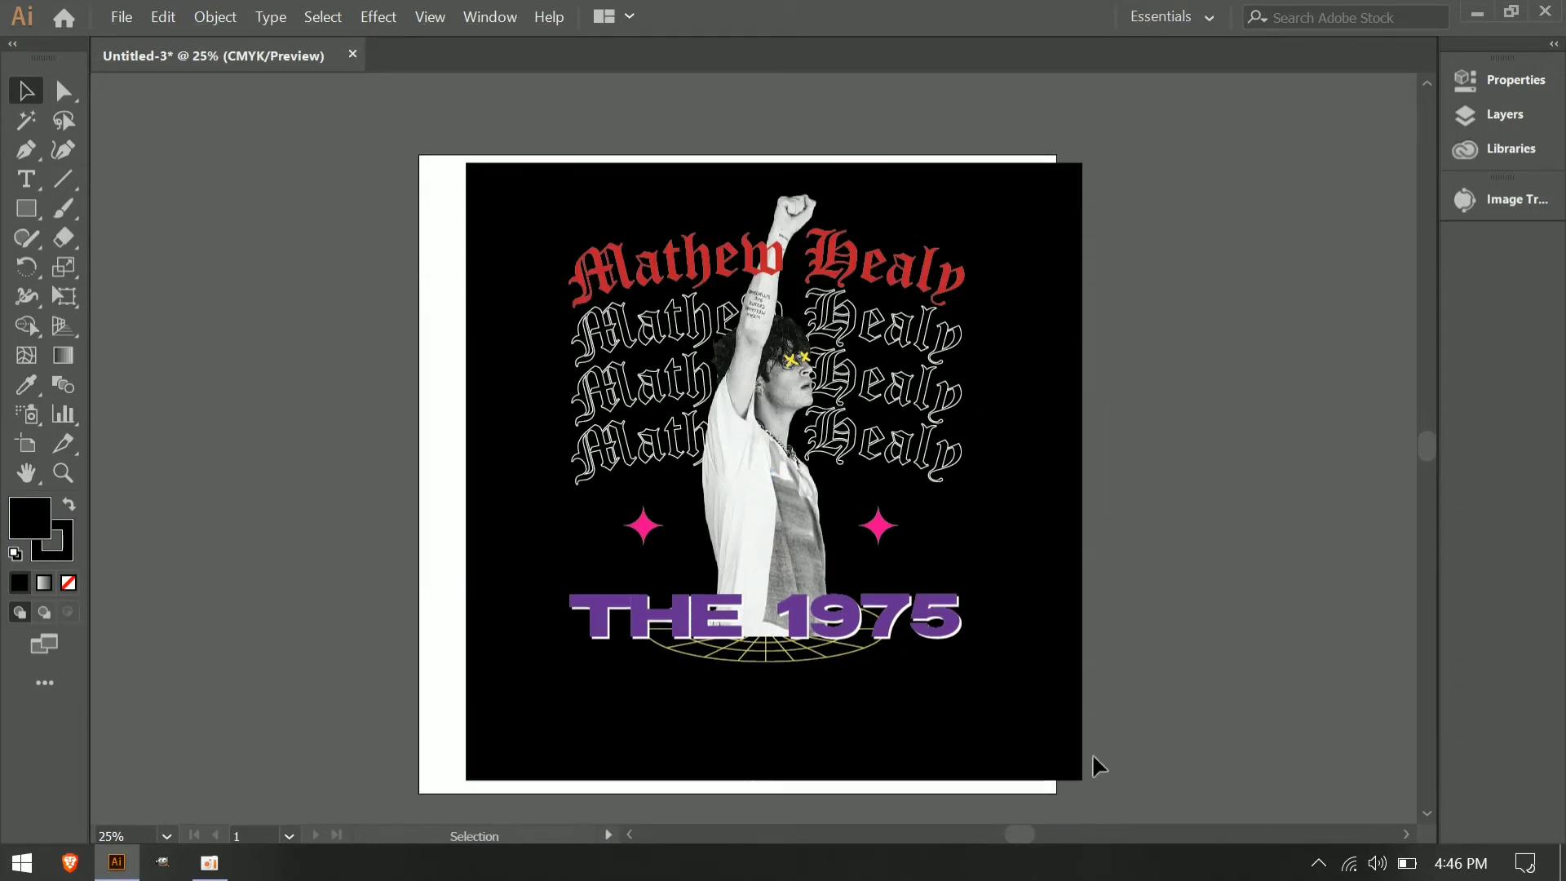
pyautogui.click(1427, 816)
pyautogui.click(1426, 816)
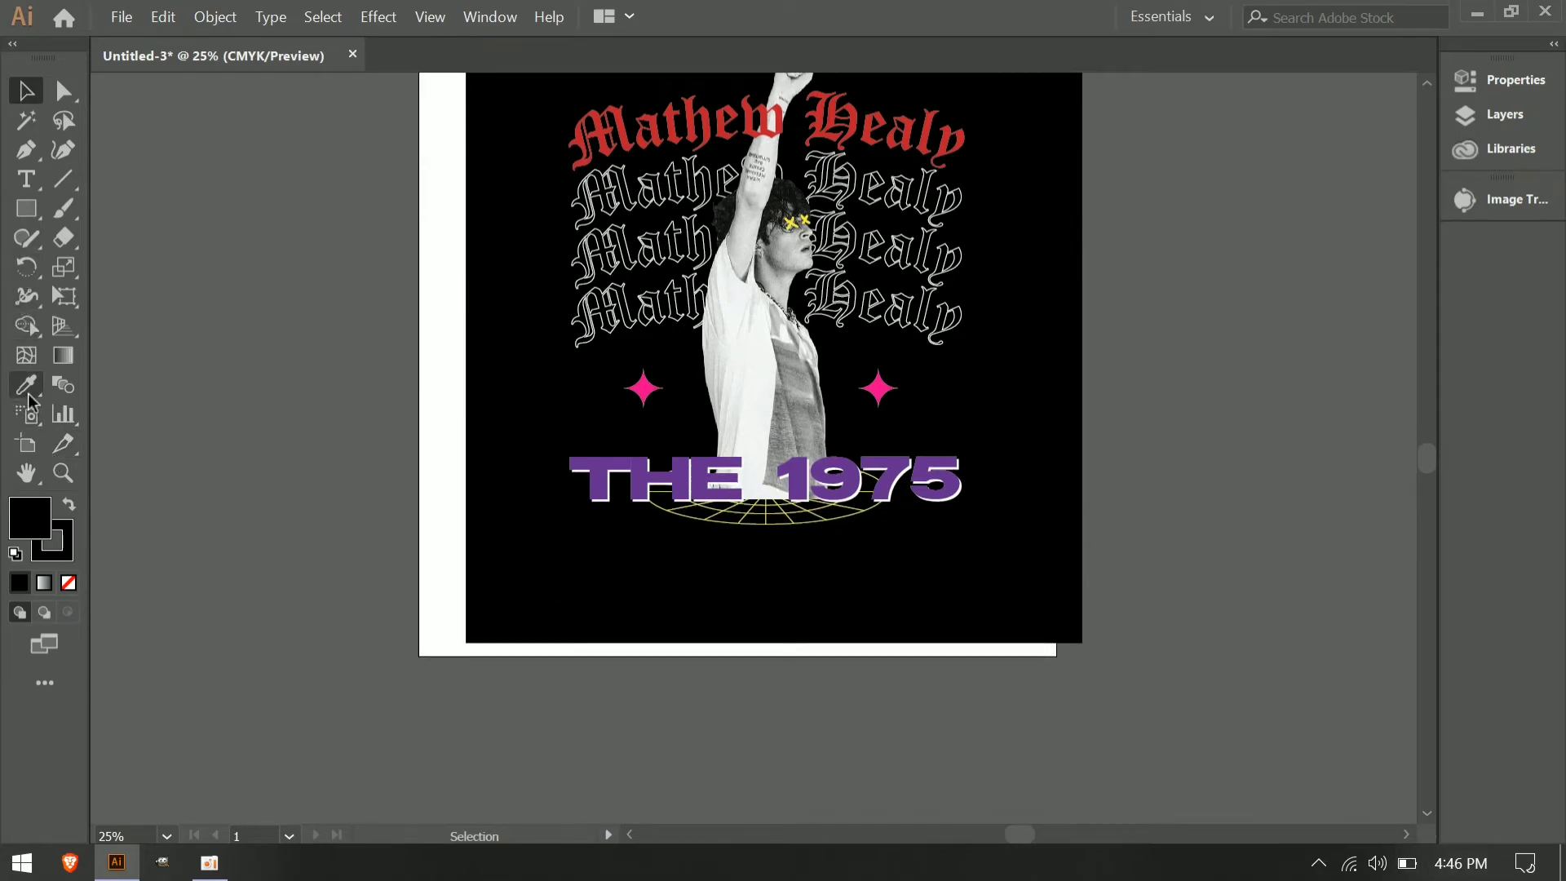
pyautogui.click(27, 180)
pyautogui.click(541, 714)
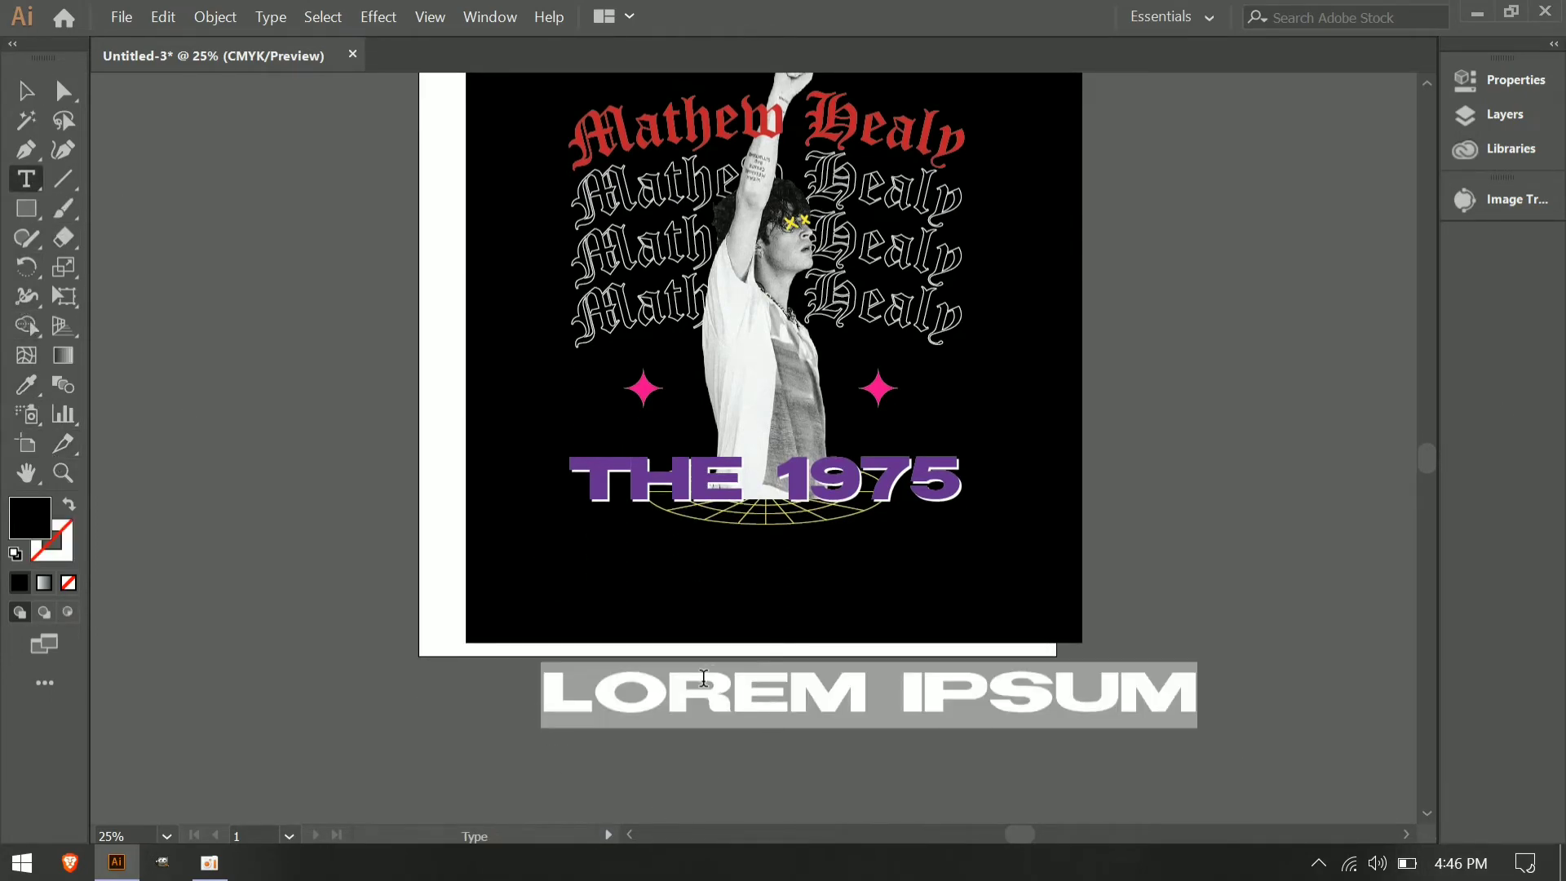
pyautogui.click(1503, 80)
pyautogui.click(1257, 608)
pyautogui.click(1295, 447)
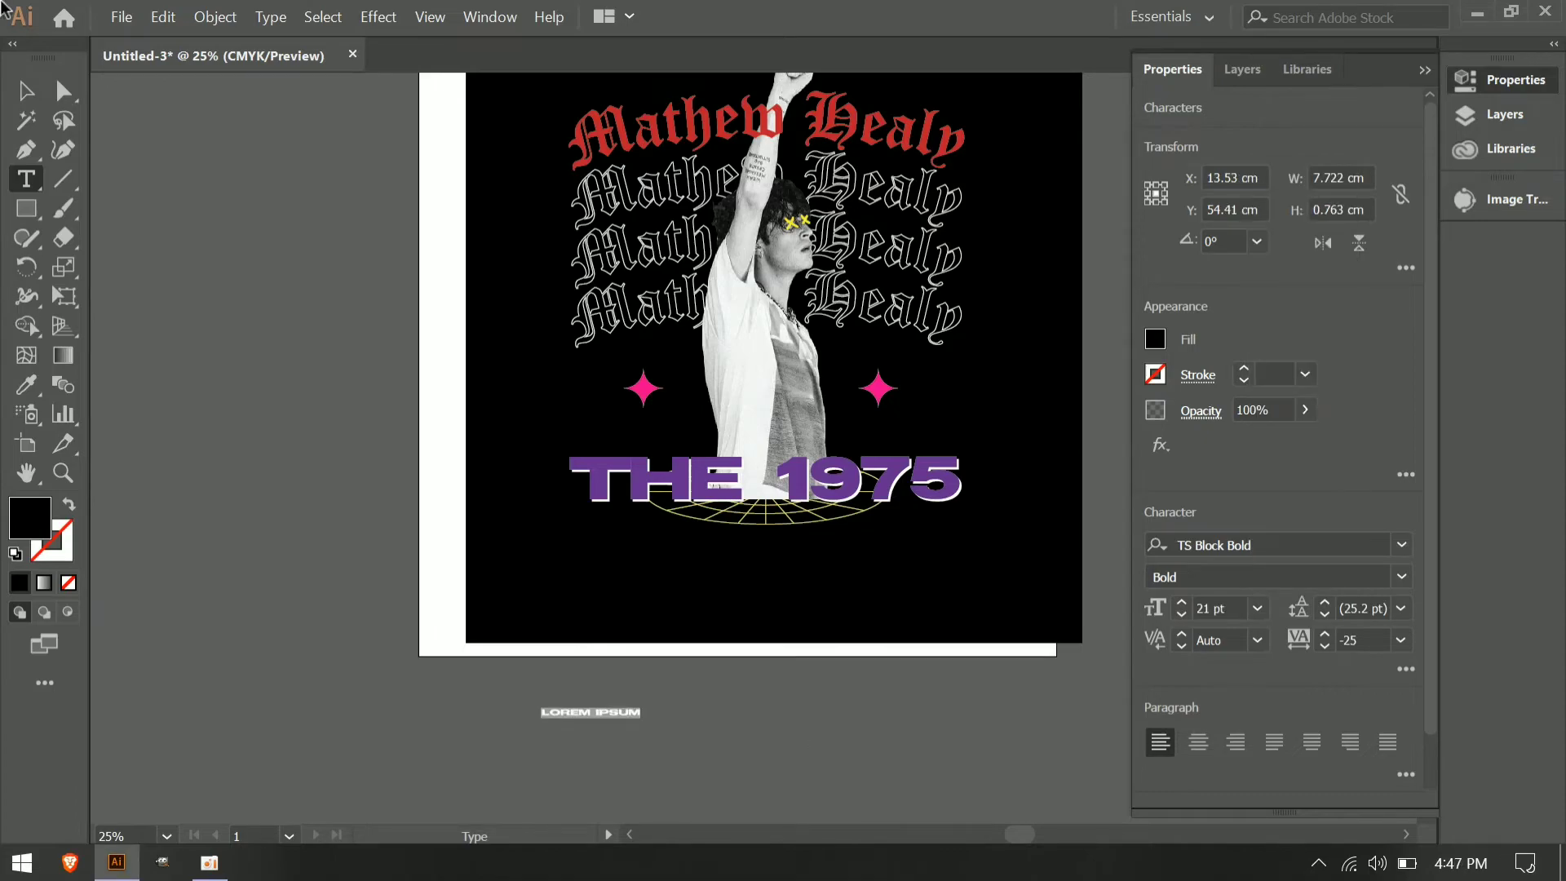
# Enter "I LIKE IT WHEN YOU SLEEP, FOR YOU ARE SO BEAUTIFUL YET SO UNAWARE OF IT" and centre the paragraph.
pyautogui.write('I LO')
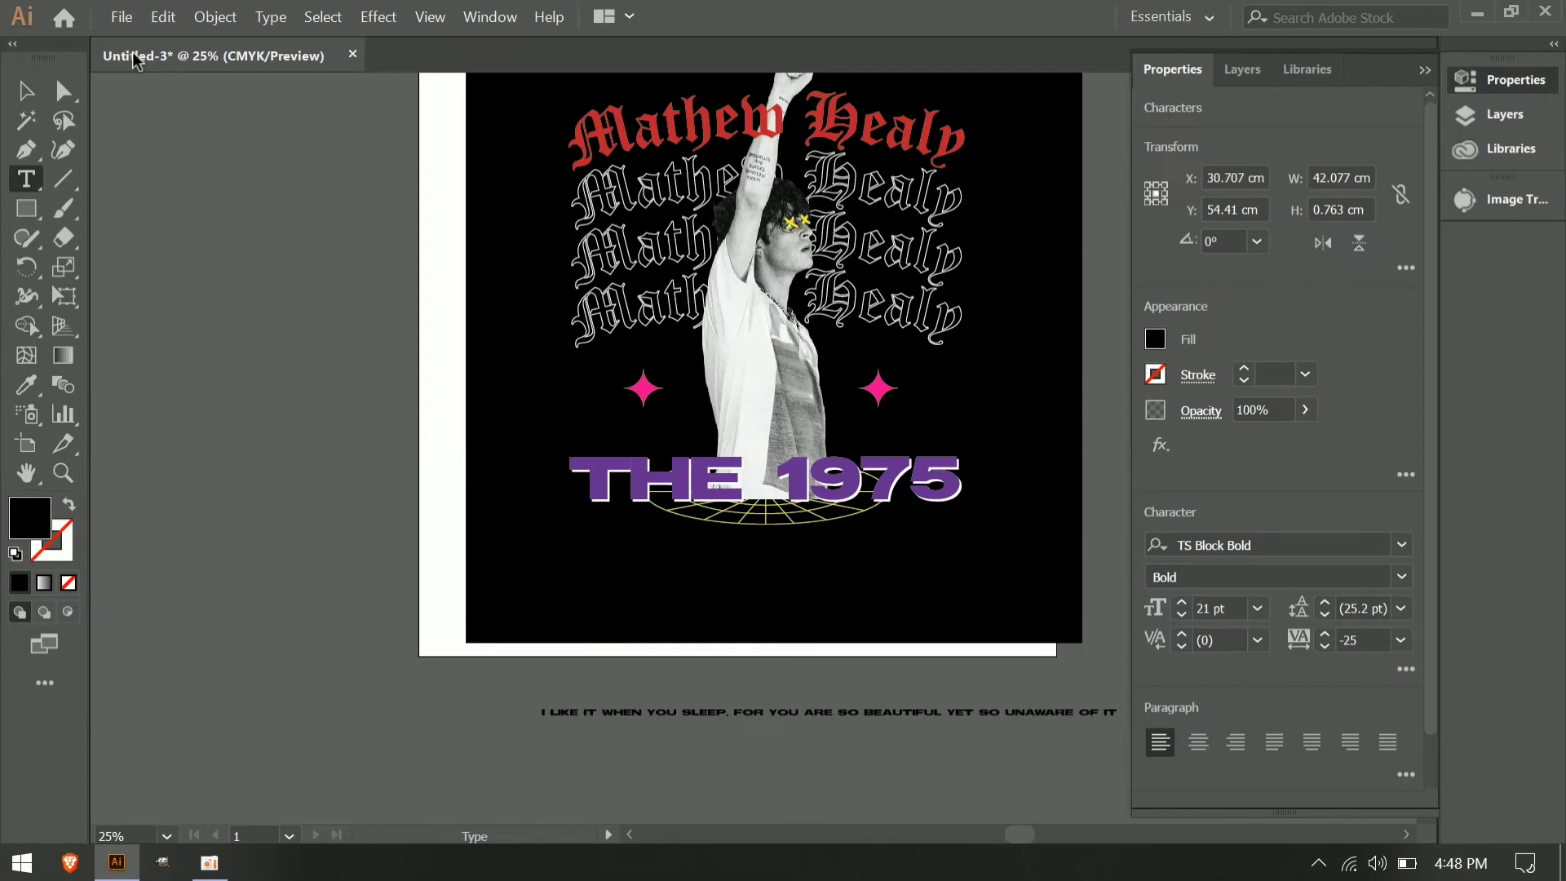
pyautogui.click(1198, 742)
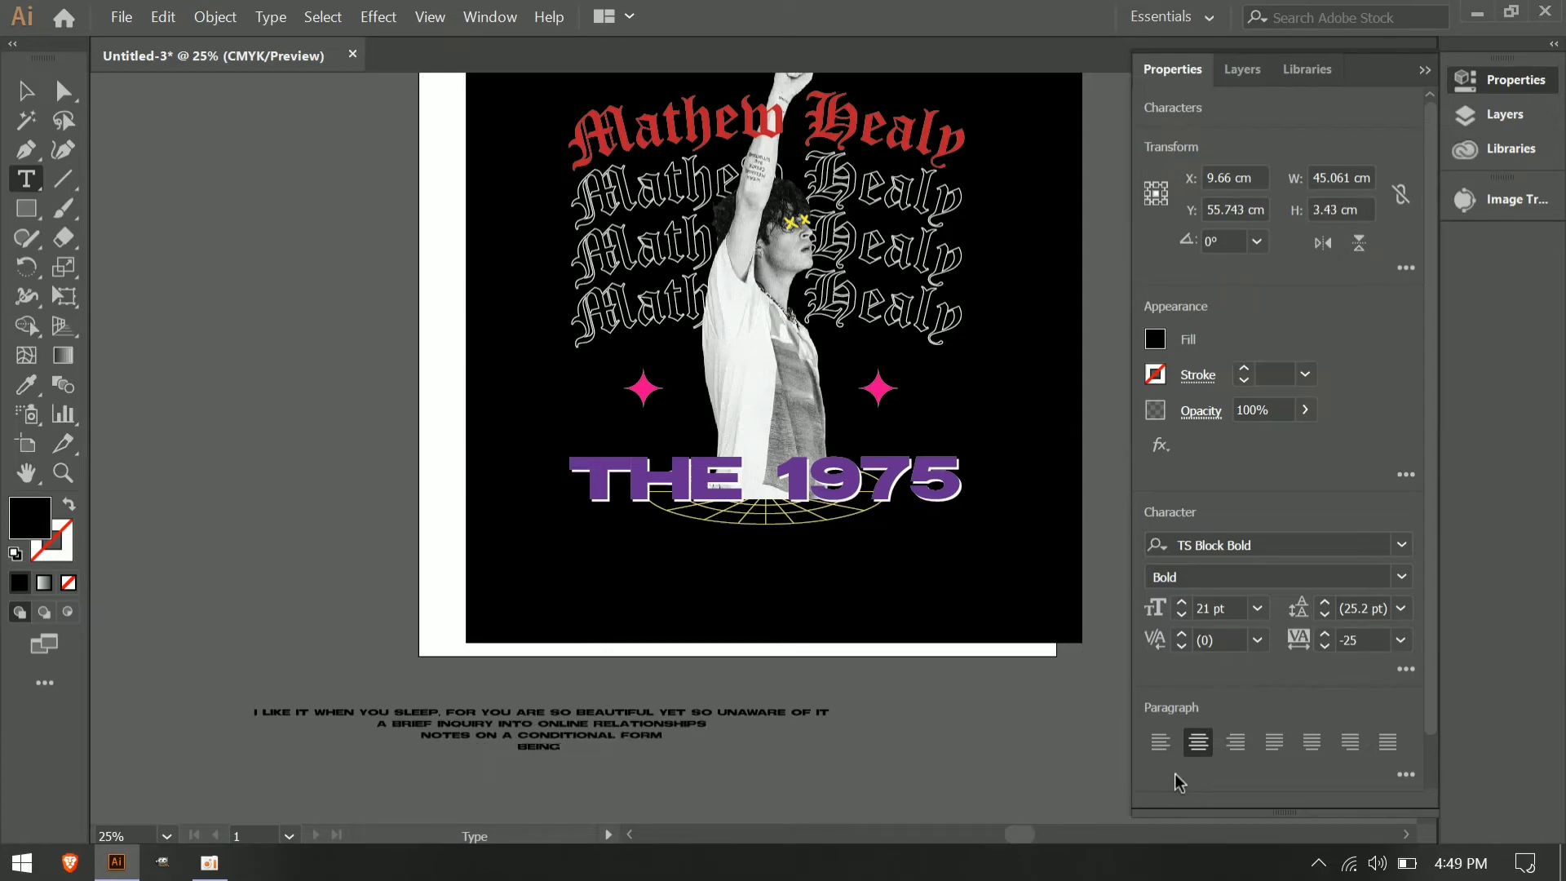
# Complete the lines "A BRIEF INQUIRY INTO ONLINE RELATIONSHIPS", "NOTES ON A CONDITIONAL FORM" and "BEING FUNNY IN A FORIEGN LANGUAGE".
pyautogui.write('UAGE')
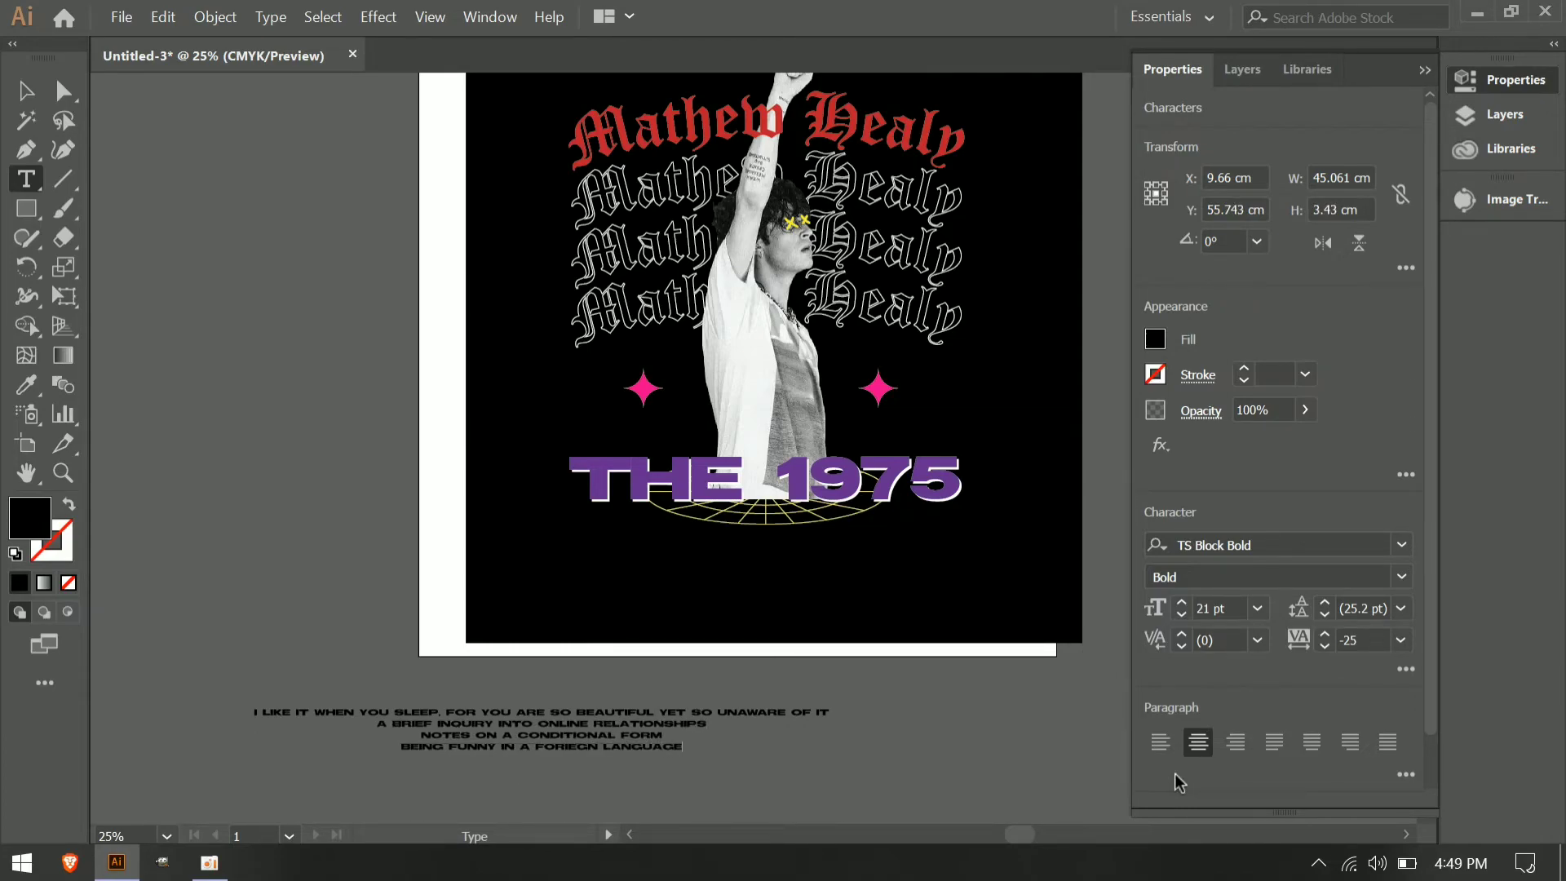
pyautogui.click(26, 90)
# Fill the four-line text with white and centre it on the poster beneath the elliptical grid.
pyautogui.click(1155, 340)
pyautogui.click(920, 426)
pyautogui.moveTo(532, 721); pyautogui.dragTo(758, 545)
pyautogui.click(805, 732)
# Scale the white four-line text down slightly, keeping it centred beneath the grid.
pyautogui.click(849, 578)
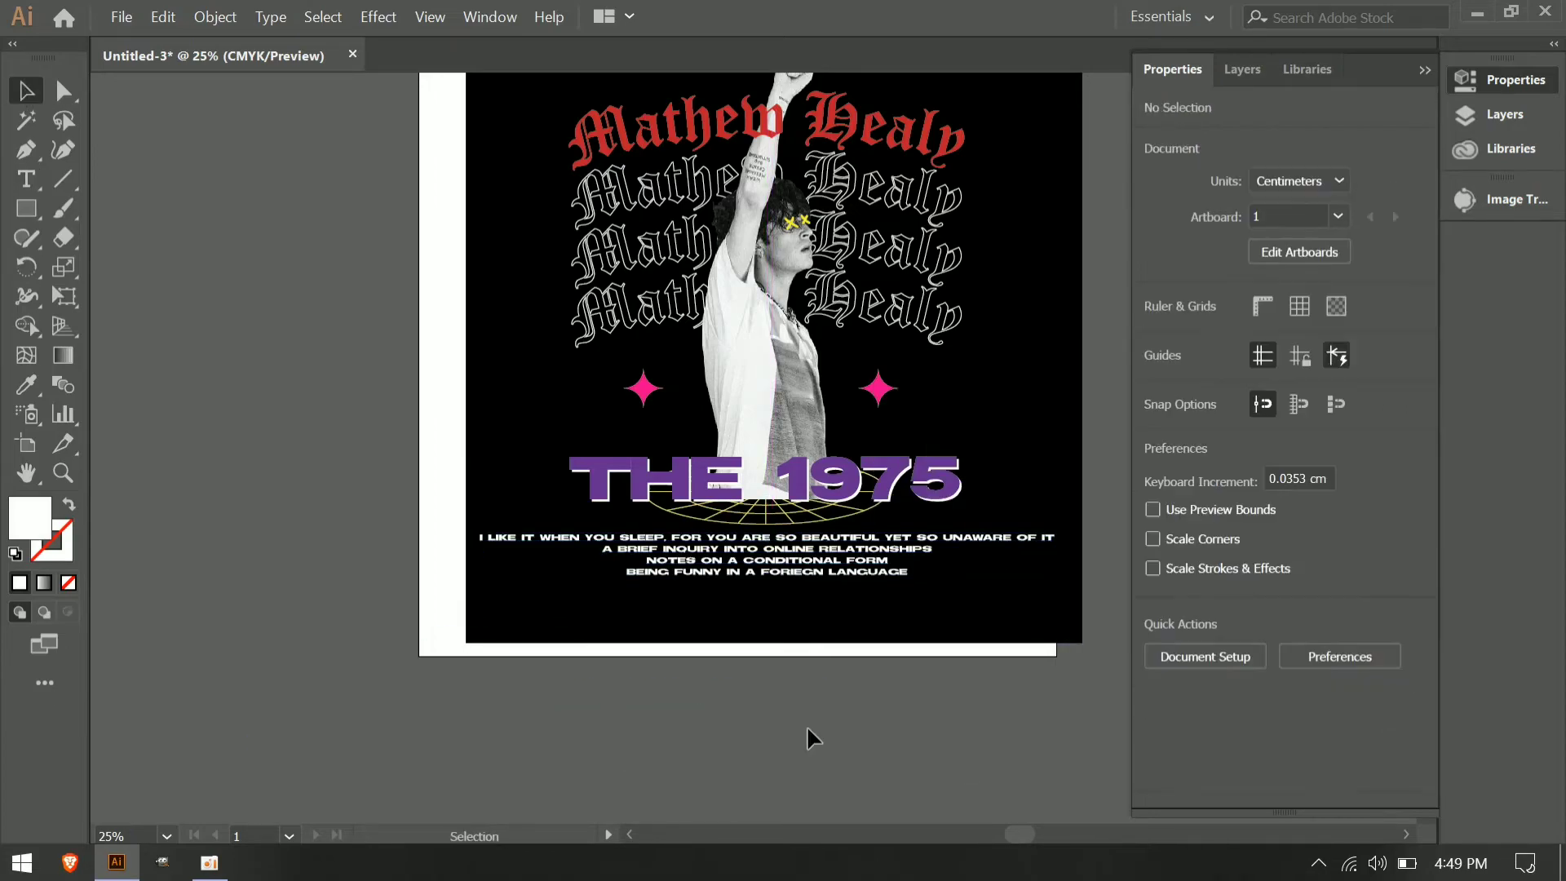
pyautogui.click(851, 571)
pyautogui.click(840, 693)
pyautogui.click(864, 561)
pyautogui.click(1177, 614)
pyautogui.click(1176, 614)
pyautogui.click(746, 584)
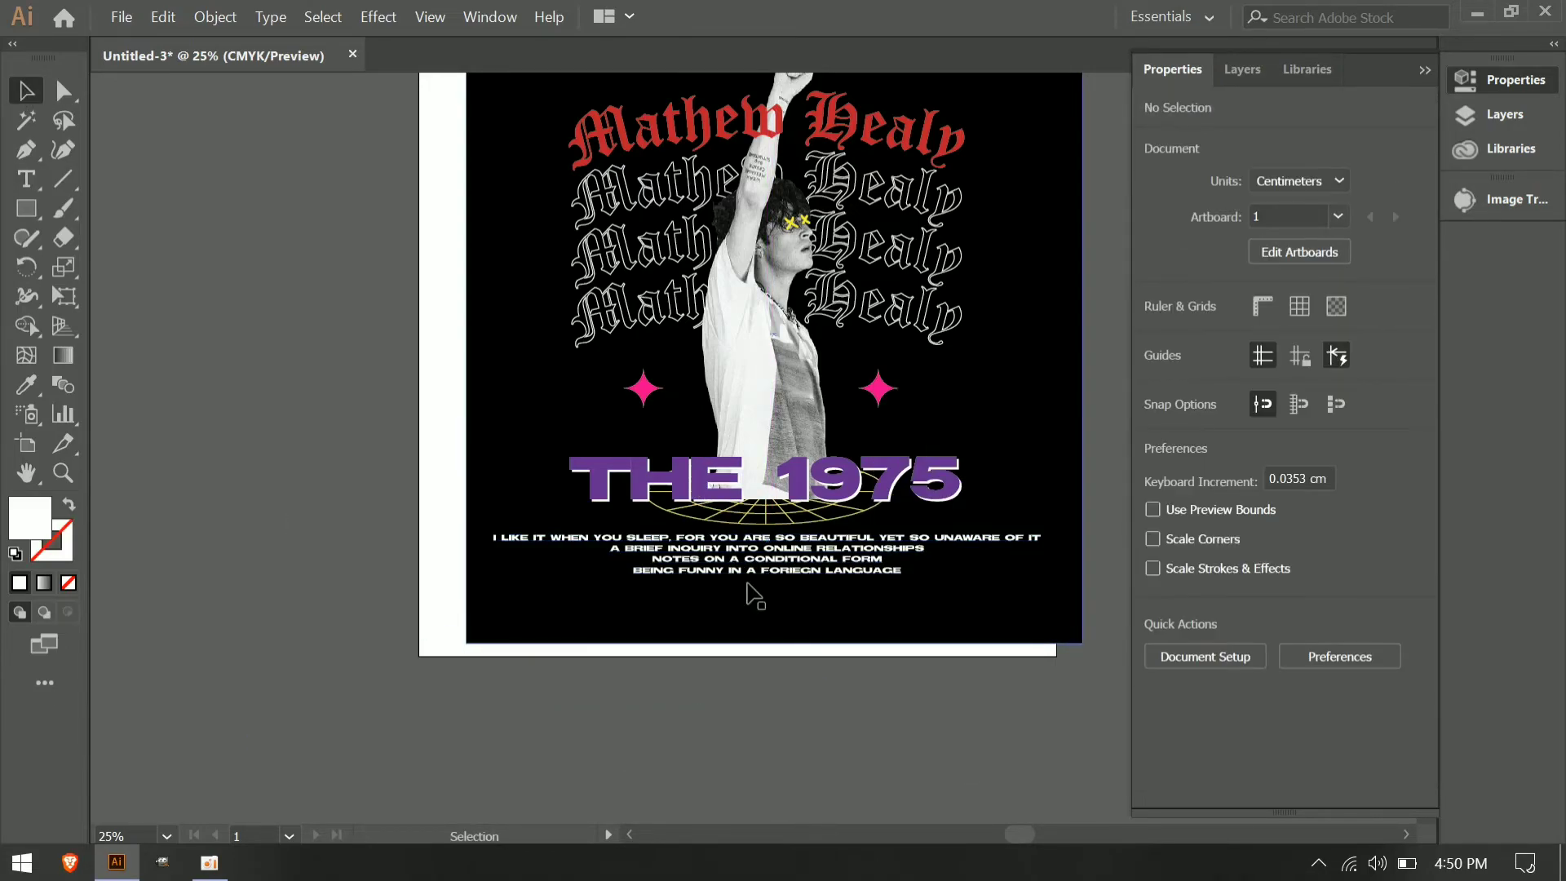
# Shift the elliptical grid and the four-line text slightly upward toward the title.
pyautogui.click(764, 522)
pyautogui.moveTo(765, 525); pyautogui.dragTo(766, 520)
pyautogui.click(832, 569)
pyautogui.moveTo(832, 569); pyautogui.dragTo(832, 565)
pyautogui.click(261, 628)
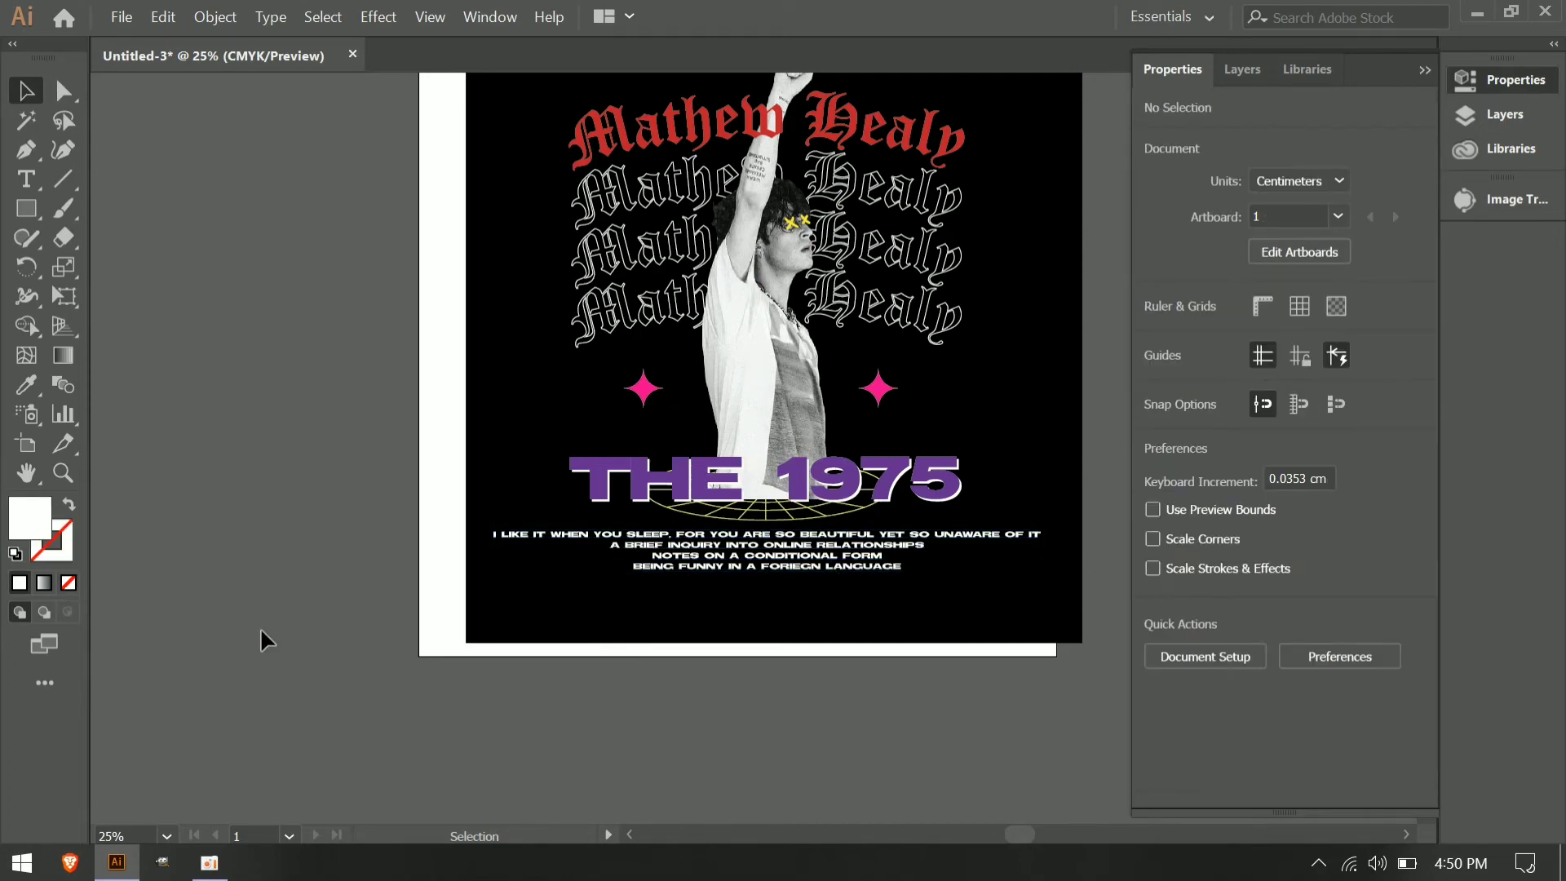
# Draw a light-grey circle beside the poster and copy it into a horizontal row of three evenly spaced circles.
pyautogui.click(1424, 70)
pyautogui.scroll(4, 1246, 238)
pyautogui.moveTo(1206, 355); pyautogui.dragTo(1223, 363)
pyautogui.hscroll(3, 1395, 844)
pyautogui.press('v')
pyautogui.moveTo(1017, 336)
pyautogui.mouseDown()
pyautogui.moveTo(1069, 389)
pyautogui.moveTo(1238, 435)
pyautogui.mouseUp()
pyautogui.click(1245, 465)
pyautogui.moveTo(1238, 435); pyautogui.dragTo(992, 449)
pyautogui.hotkey('ctrl', 'z')
pyautogui.moveTo(1116, 430); pyautogui.dragTo(994, 434)
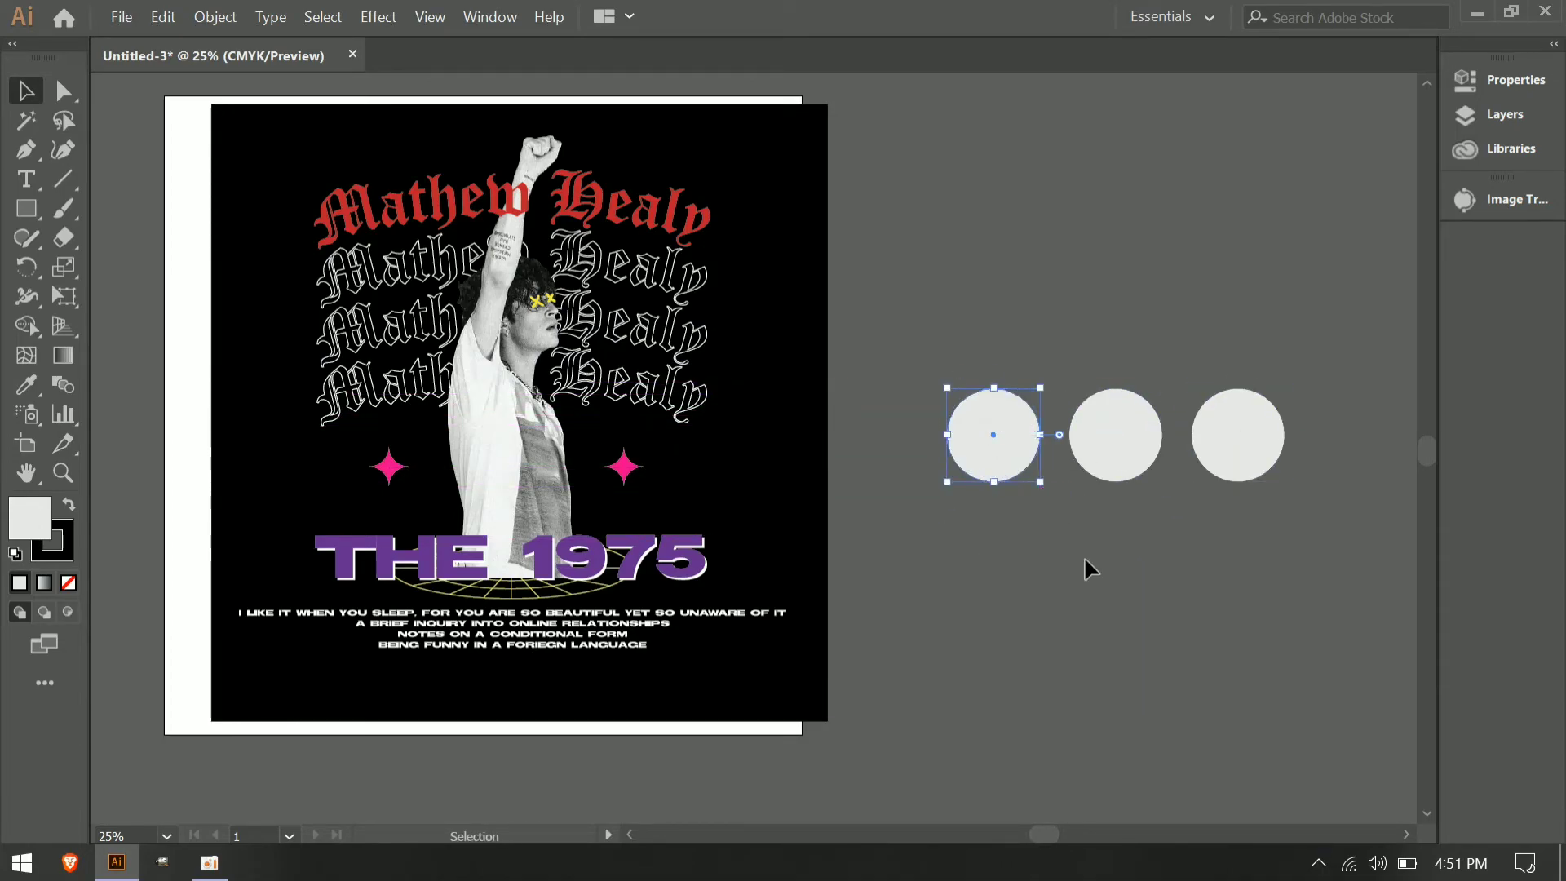
# Delete the inward-facing anchor points of the two outer circles to turn them into half-moons.
pyautogui.press('a')
pyautogui.click(1040, 435)
pyautogui.press('Delete')
pyautogui.click(1190, 435)
pyautogui.press('Delete')
pyautogui.click(1177, 547)
# Select the full circle and both half-moons and scale them down together.
pyautogui.press('v')
pyautogui.moveTo(934, 522); pyautogui.dragTo(1296, 399)
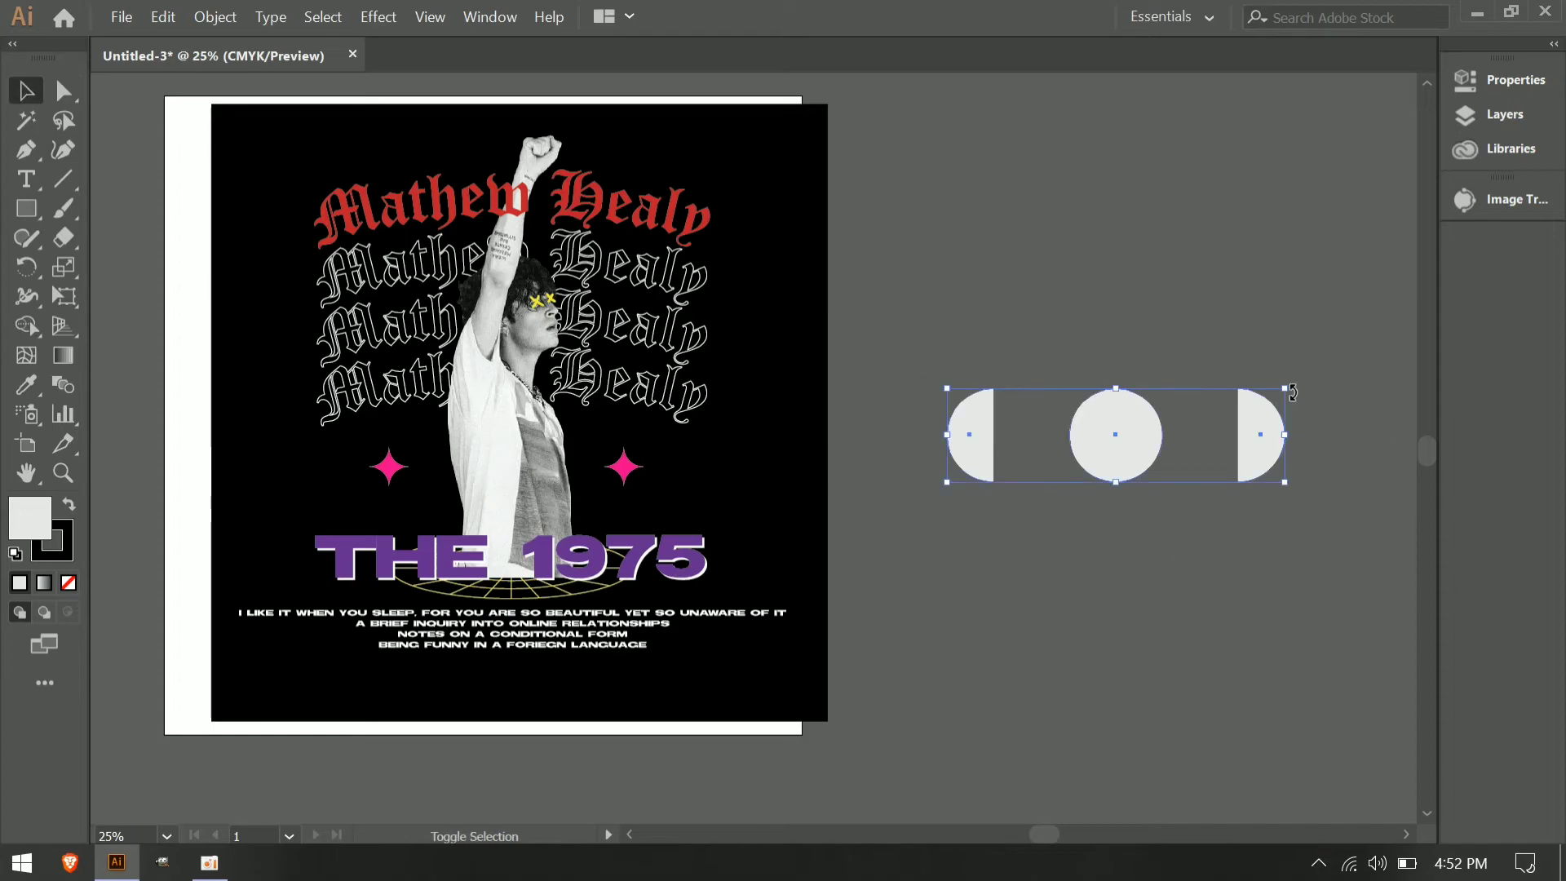
pyautogui.click(1295, 395)
pyautogui.hotkey('ctrl', '=')
# Copy the right half-moon farther right and curve its straight edge inward with the Curvature tool to form a crescent.
pyautogui.moveTo(1112, 469); pyautogui.dragTo(1238, 470)
pyautogui.hotkey('shift', '`')
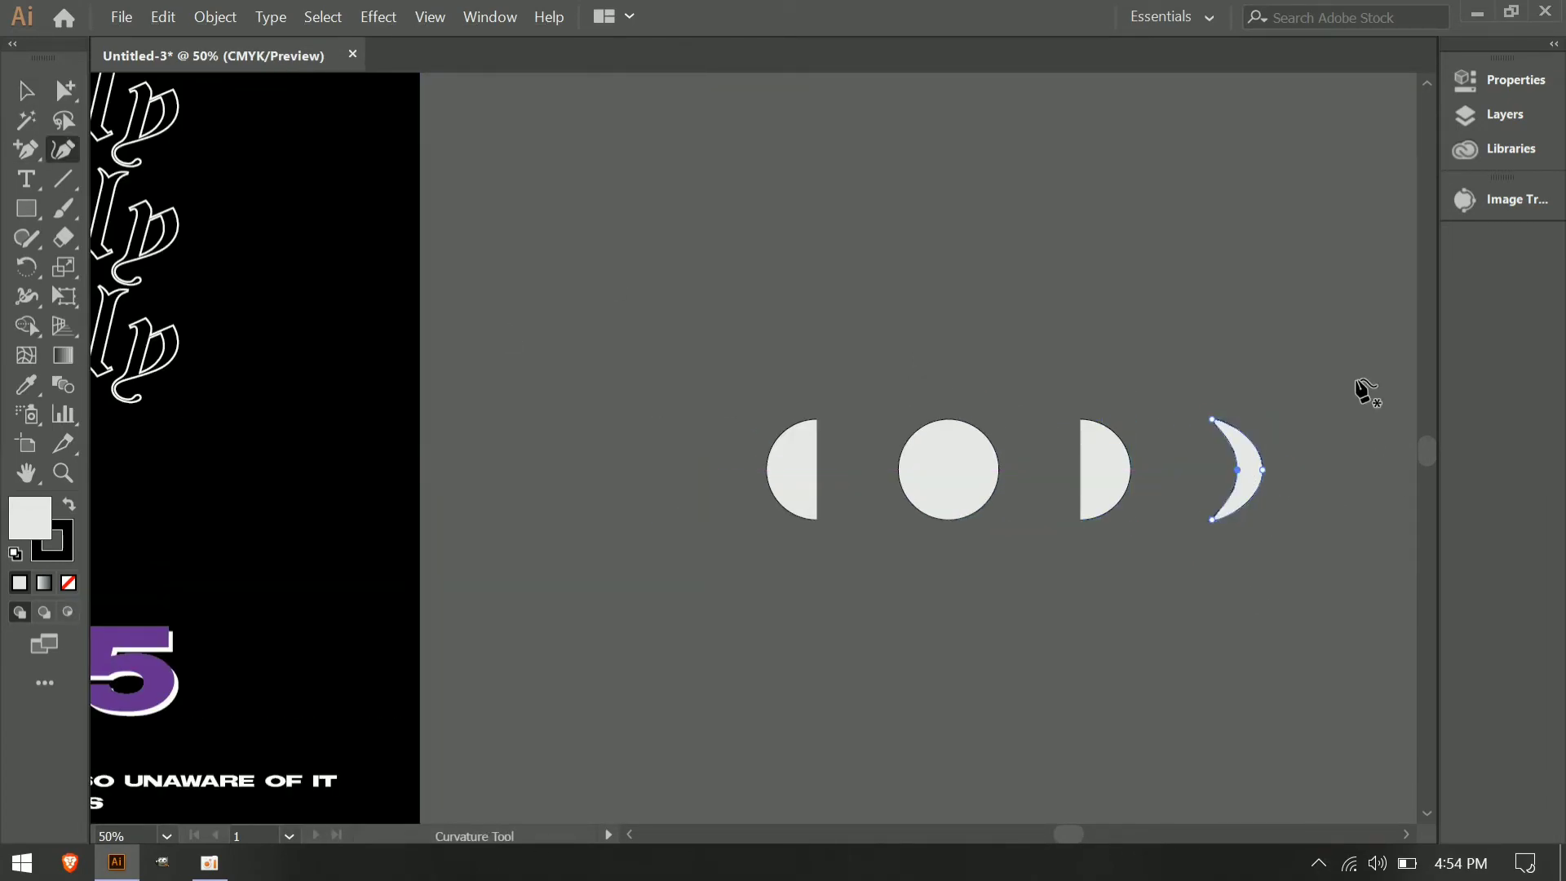
pyautogui.click(1508, 79)
pyautogui.press('v')
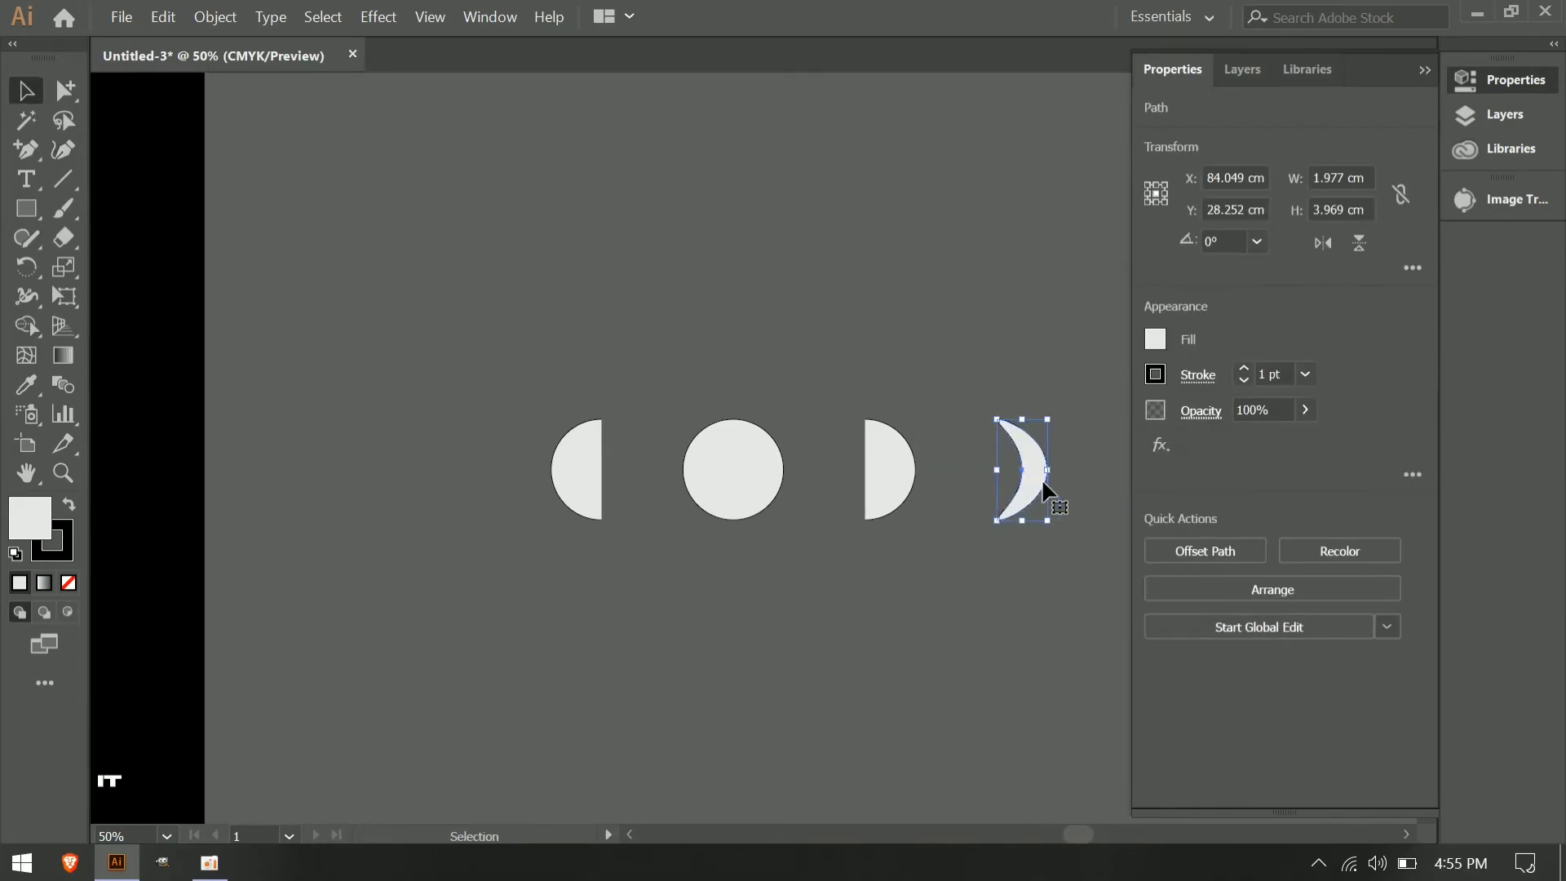
# Convert the crescent's upper and lower tips to corner points.
pyautogui.click(64, 90)
pyautogui.click(1061, 560)
pyautogui.click(997, 519)
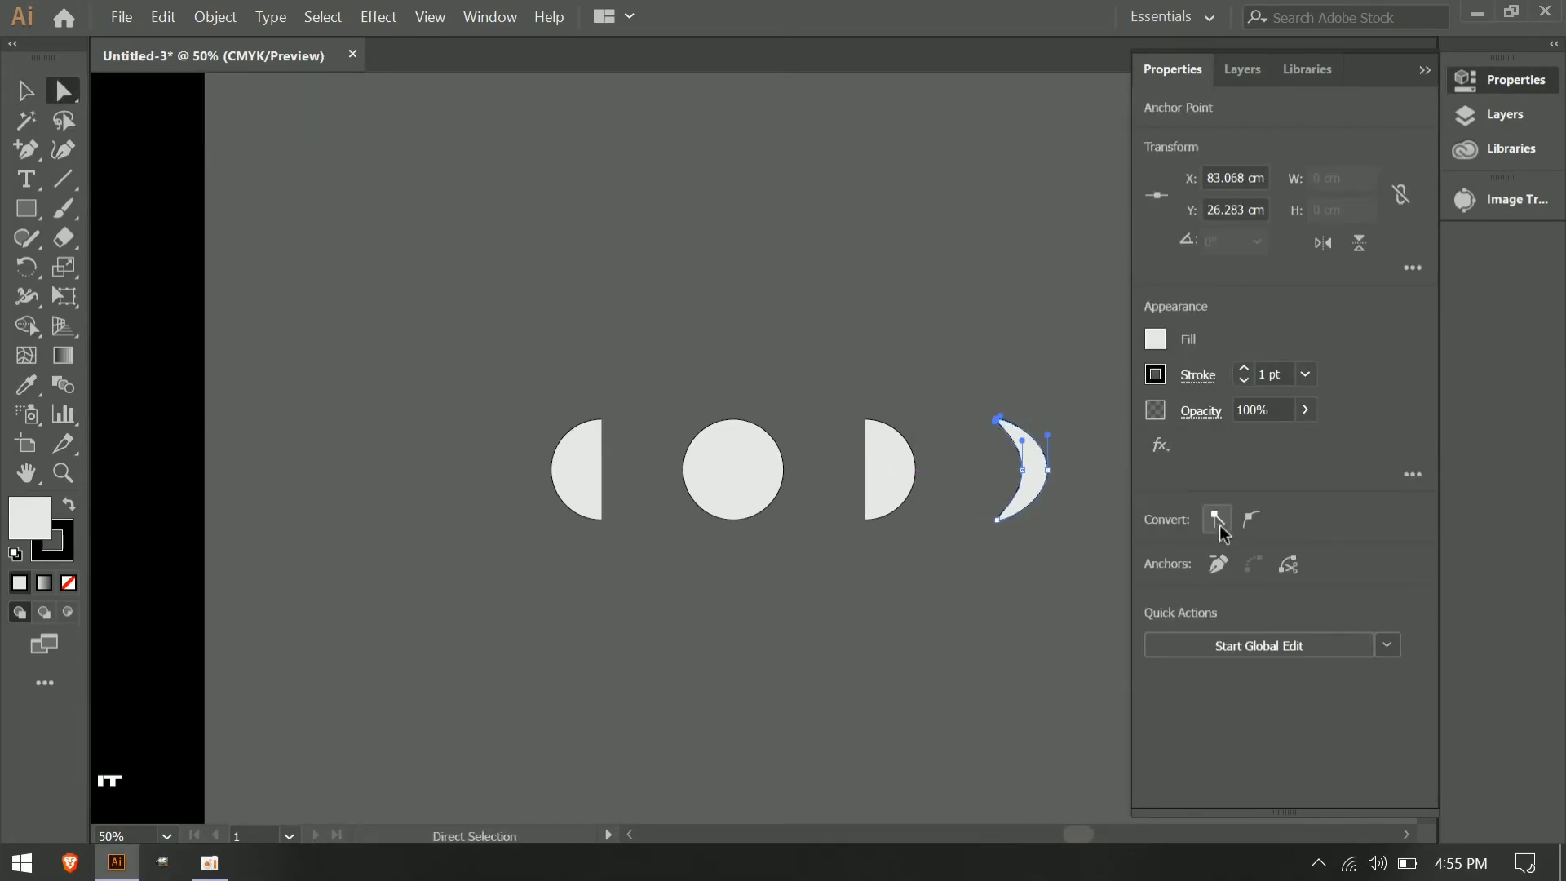
pyautogui.click(63, 149)
pyautogui.press('v')
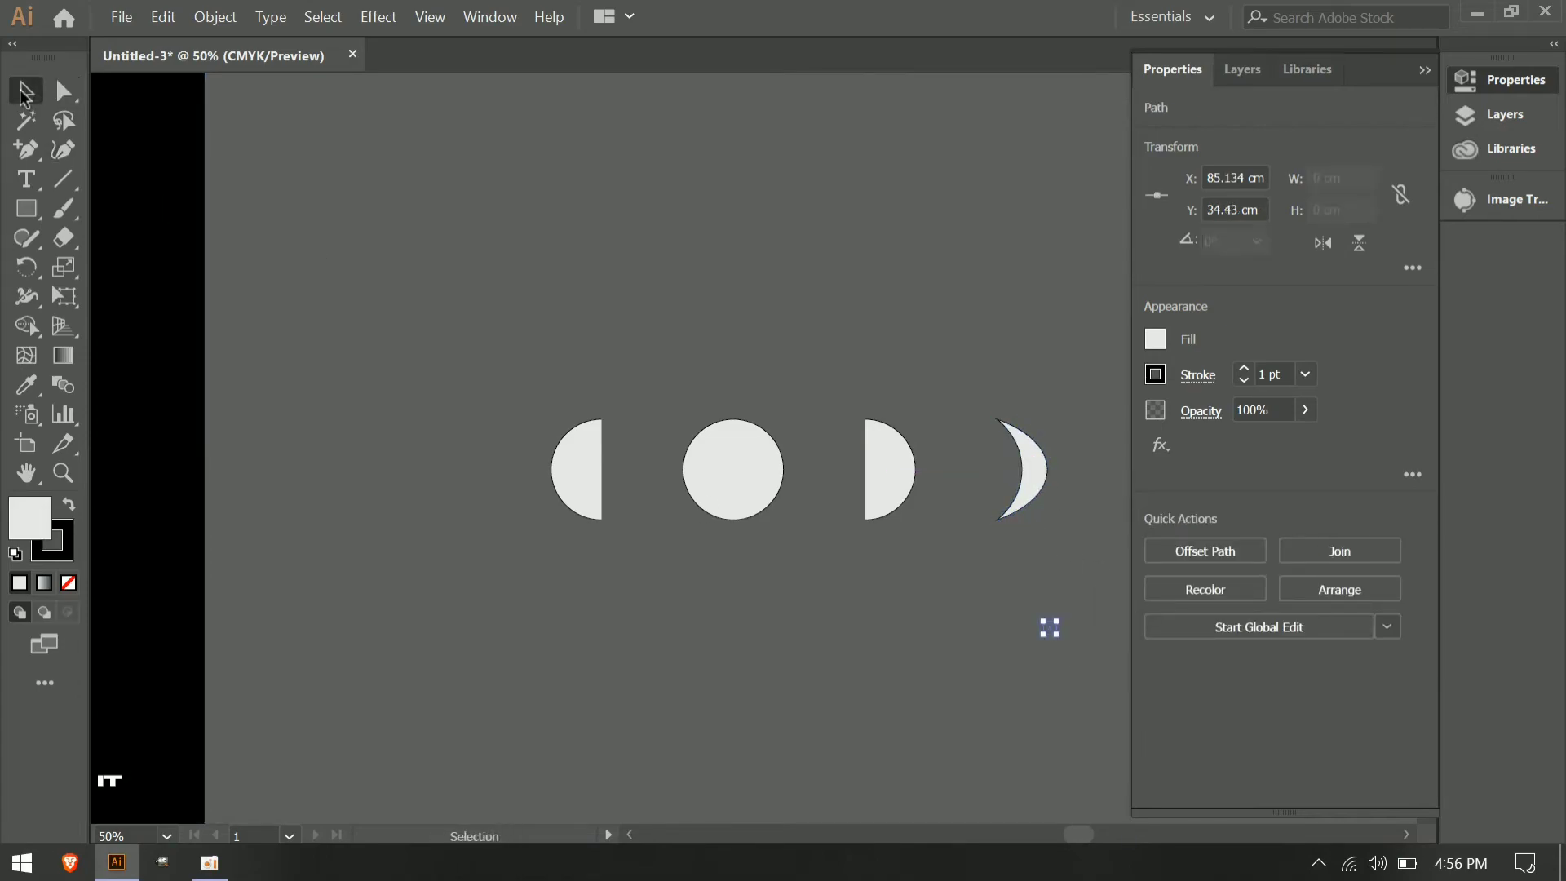
pyautogui.click(1060, 644)
# Copy the crescent to the opposite end of the moon row and select the moon shapes.
pyautogui.moveTo(1026, 473); pyautogui.dragTo(458, 491)
pyautogui.hscroll(2, 462, 470)
pyautogui.hotkey('ctrl', 'a')
pyautogui.click(1515, 80)
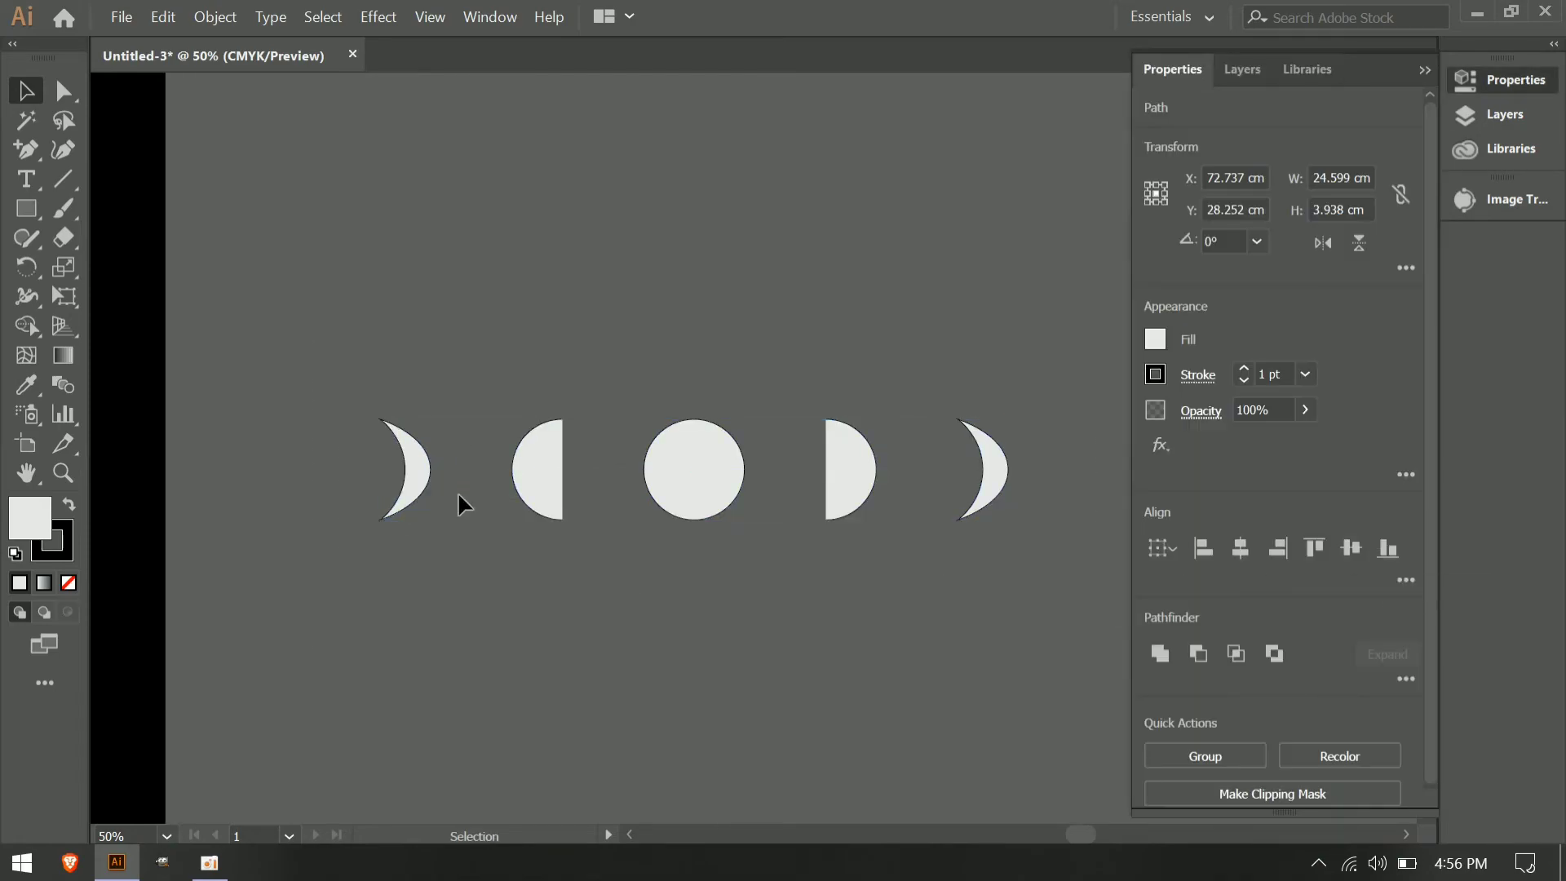
# Mirror the left crescent to face outward and remove the stroke from all five moon shapes.
pyautogui.click(287, 391)
pyautogui.hotkey('ctrl', 'a')
pyautogui.click(1153, 461)
pyautogui.click(1101, 245)
# Scale down the row of moon phases and centre it on the poster beneath the four-line text.
pyautogui.scroll(-3, 914, 447)
pyautogui.moveTo(1035, 500); pyautogui.dragTo(629, 647)
pyautogui.hotkey('ctrl', '=')
pyautogui.hotkey('ctrl', '=')
pyautogui.moveTo(882, 694); pyautogui.dragTo(803, 703)
pyautogui.moveTo(550, 715); pyautogui.dragTo(681, 688)
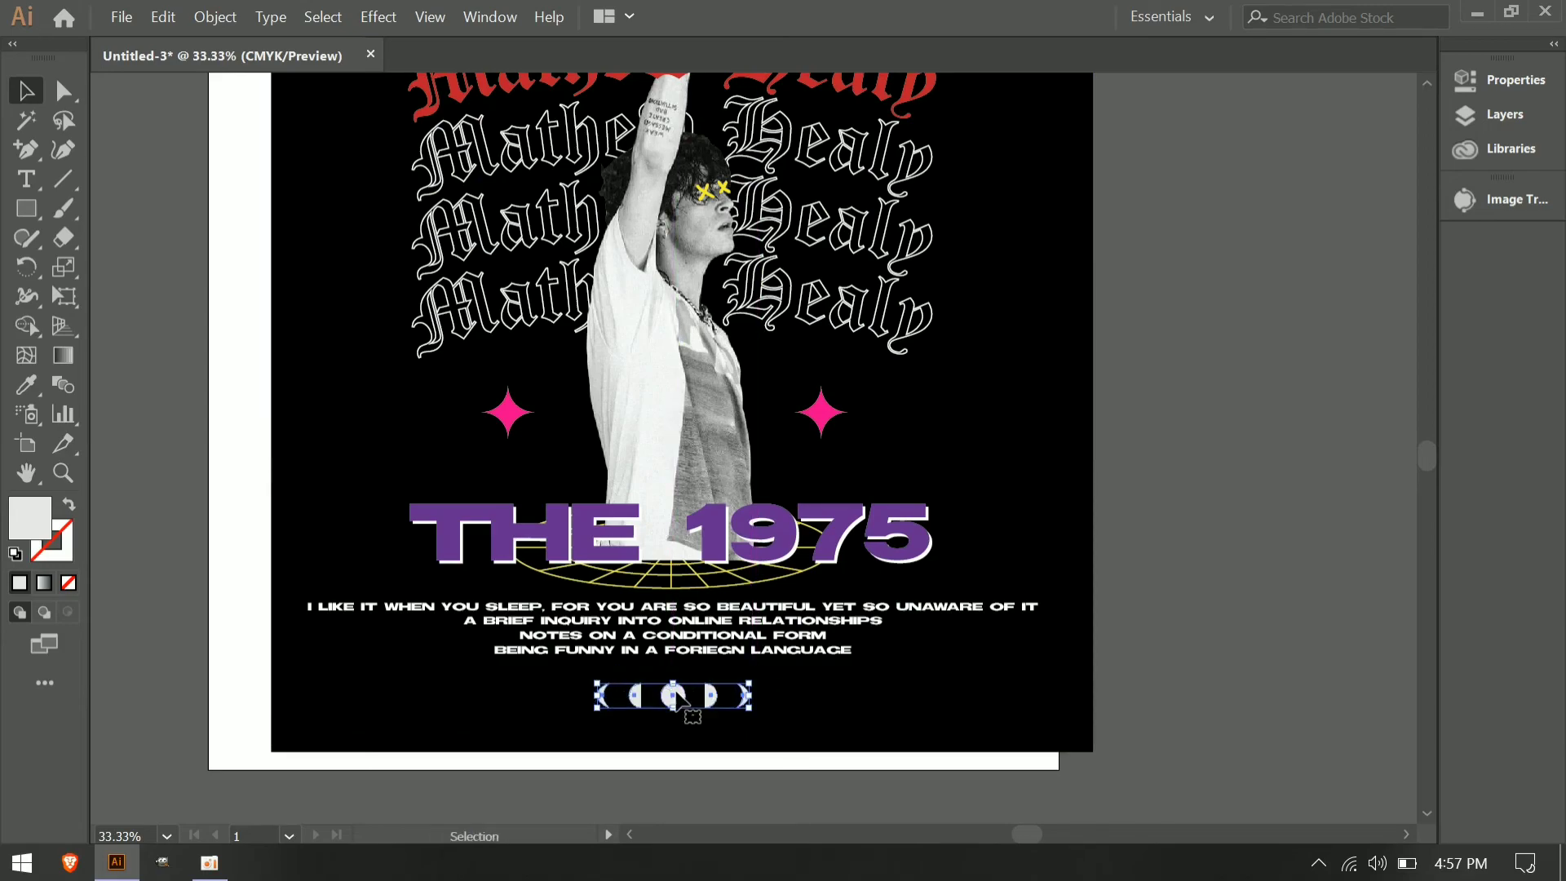
# Spread the crescents and half-moons outward on both sides of the full moon to widen the row.
pyautogui.hotkey('ctrl', '=')
pyautogui.click(699, 738)
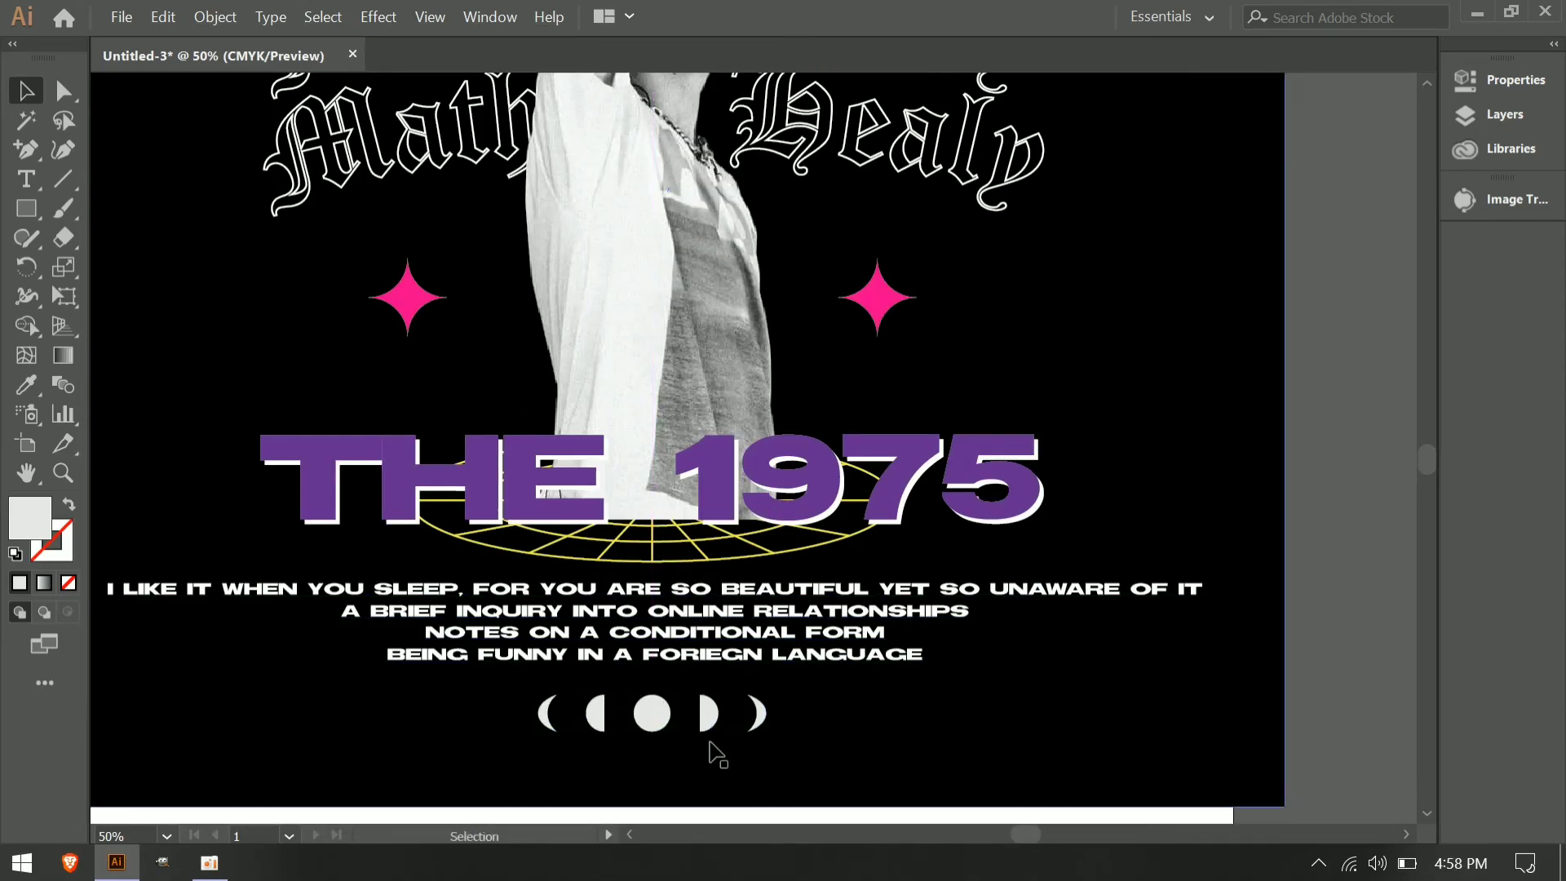
pyautogui.moveTo(545, 721); pyautogui.dragTo(391, 723)
pyautogui.moveTo(757, 716); pyautogui.dragTo(927, 723)
pyautogui.moveTo(596, 716); pyautogui.dragTo(532, 722)
pyautogui.moveTo(709, 716); pyautogui.dragTo(795, 726)
# Select all five moon shapes and align their vertical centres.
pyautogui.scroll(-1, 652, 717)
pyautogui.moveTo(954, 783); pyautogui.dragTo(324, 576)
pyautogui.click(1515, 79)
pyautogui.click(1349, 546)
pyautogui.scroll(-1, 653, 620)
pyautogui.rightClick(652, 604)
pyautogui.click(718, 297)
pyautogui.click(930, 726)
pyautogui.click(1516, 79)
pyautogui.scroll(-3, 1368, 287)
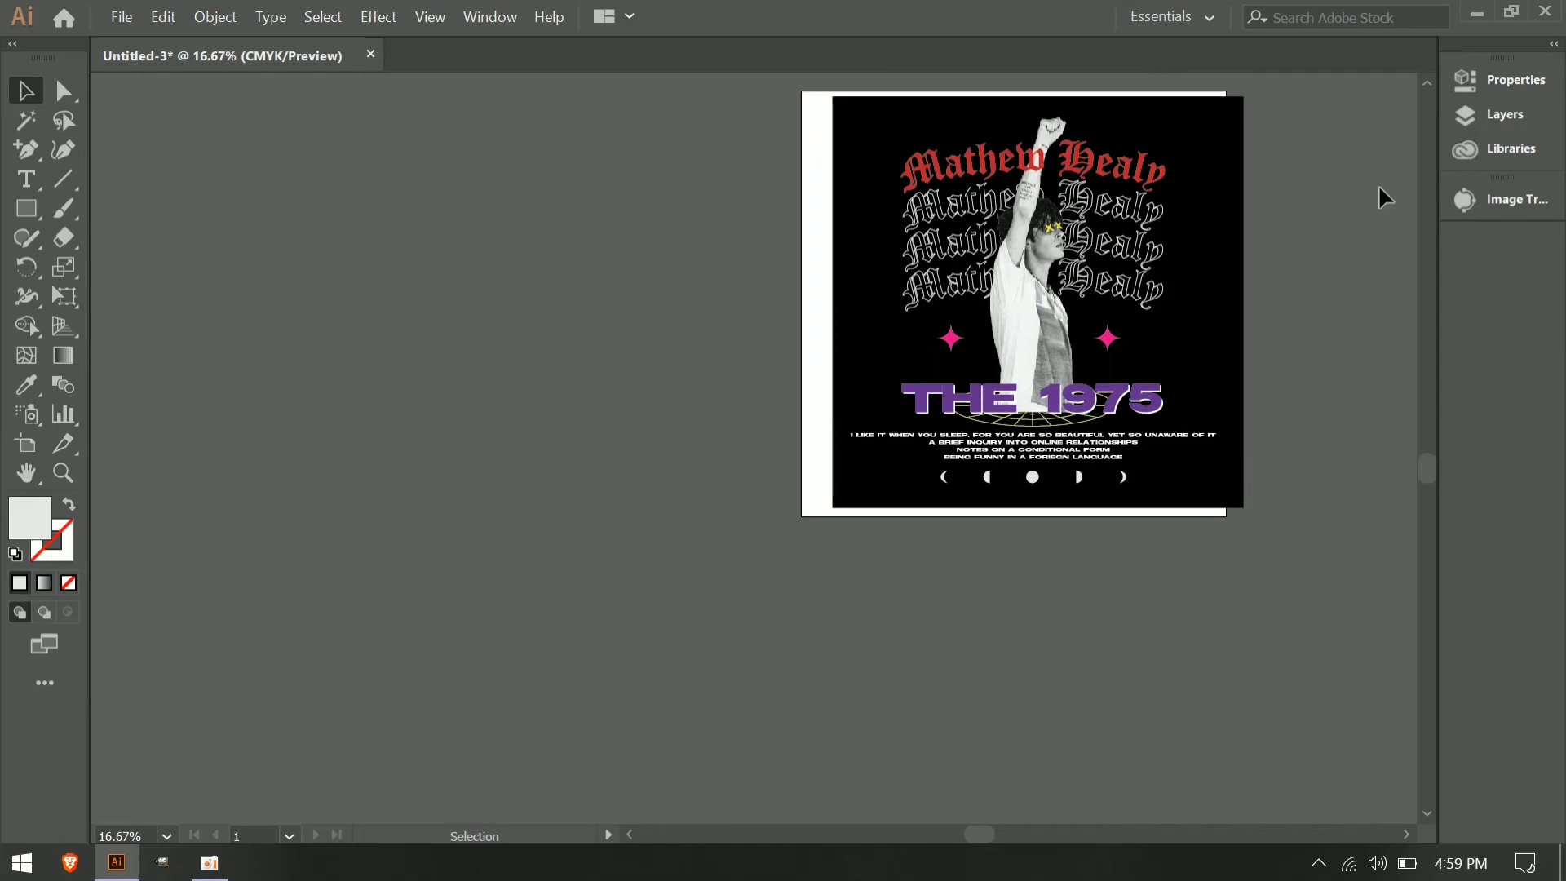
pyautogui.scroll(1, 1233, 404)
pyautogui.hotkey('ctrl', 'a')
pyautogui.click(1269, 732)
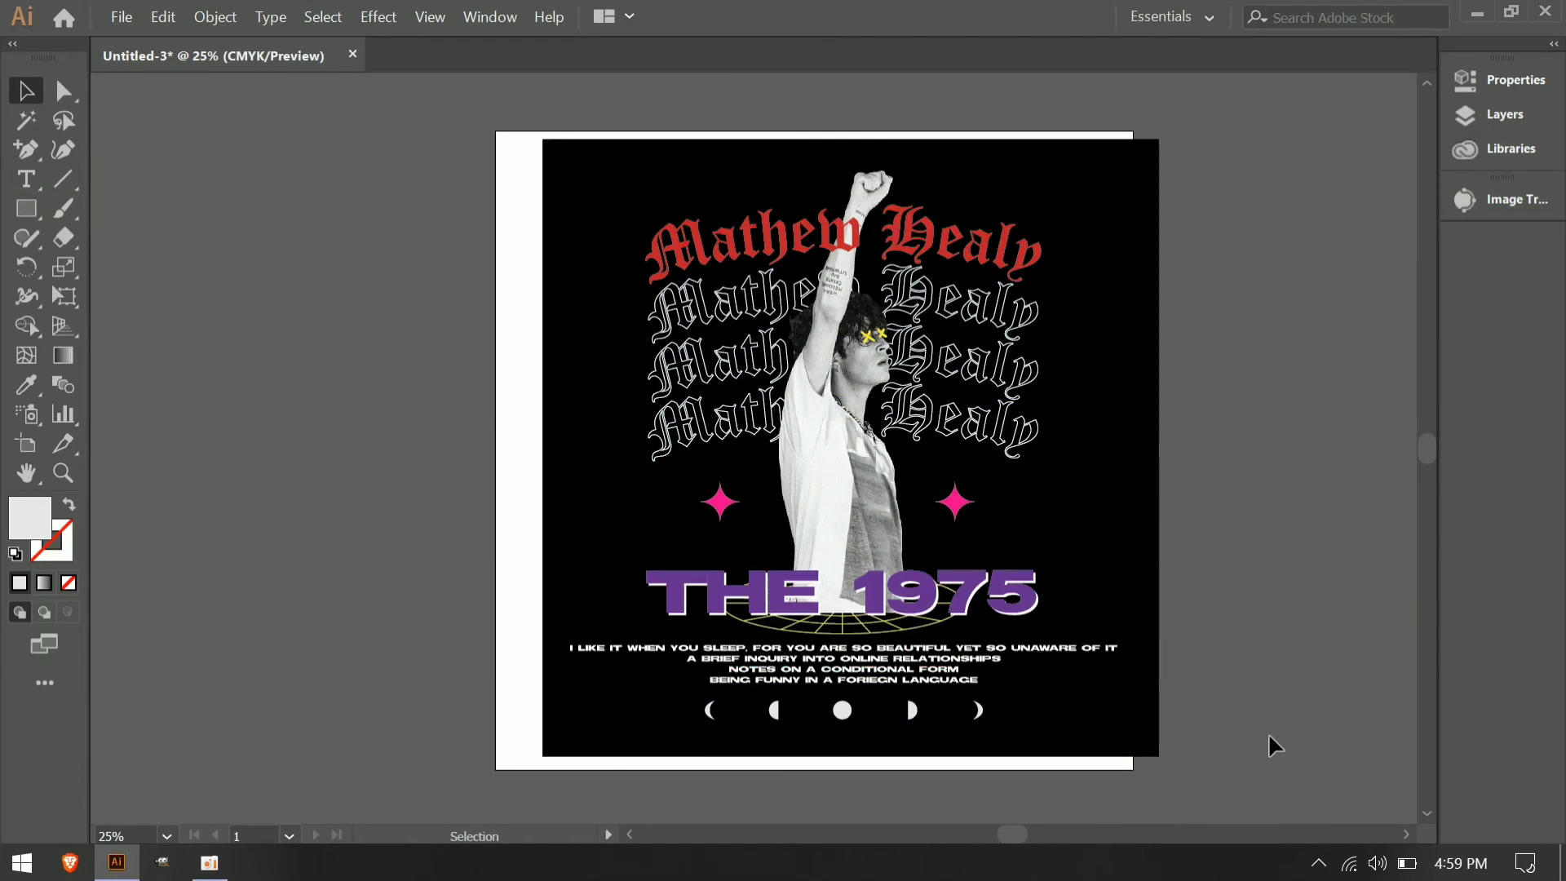